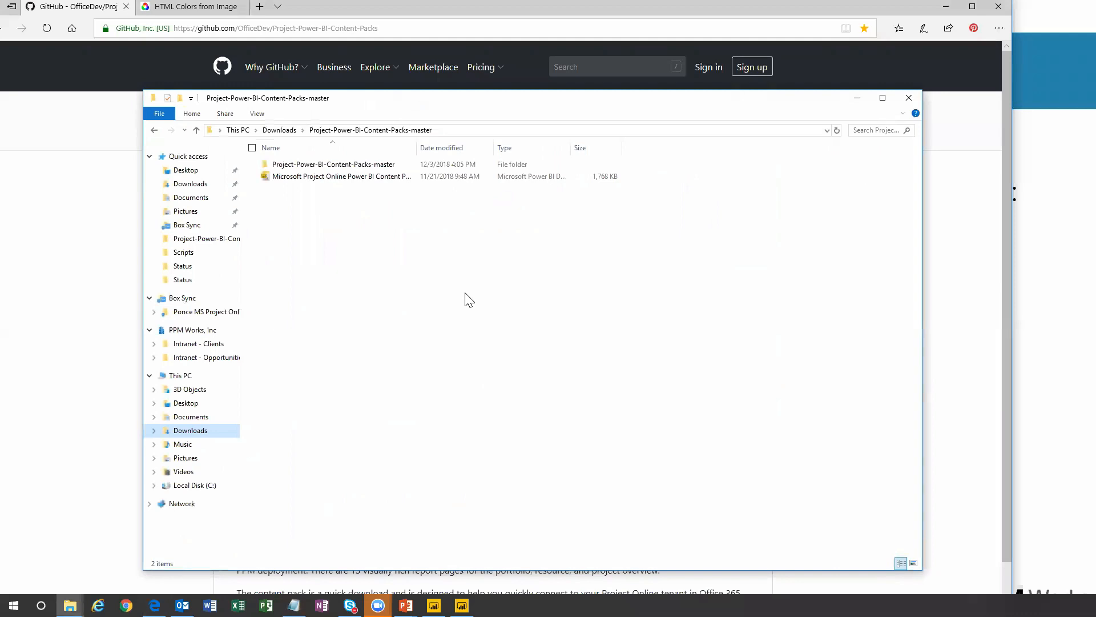
- Open the Microsoft Project Online Power BI Content Pack template from the inner Project-Power-BI-Content-Packs-master folder, and switch to the Webinar Demo report in Power BI Desktop
{"action": "double_click", "coordinate": [351, 165]}
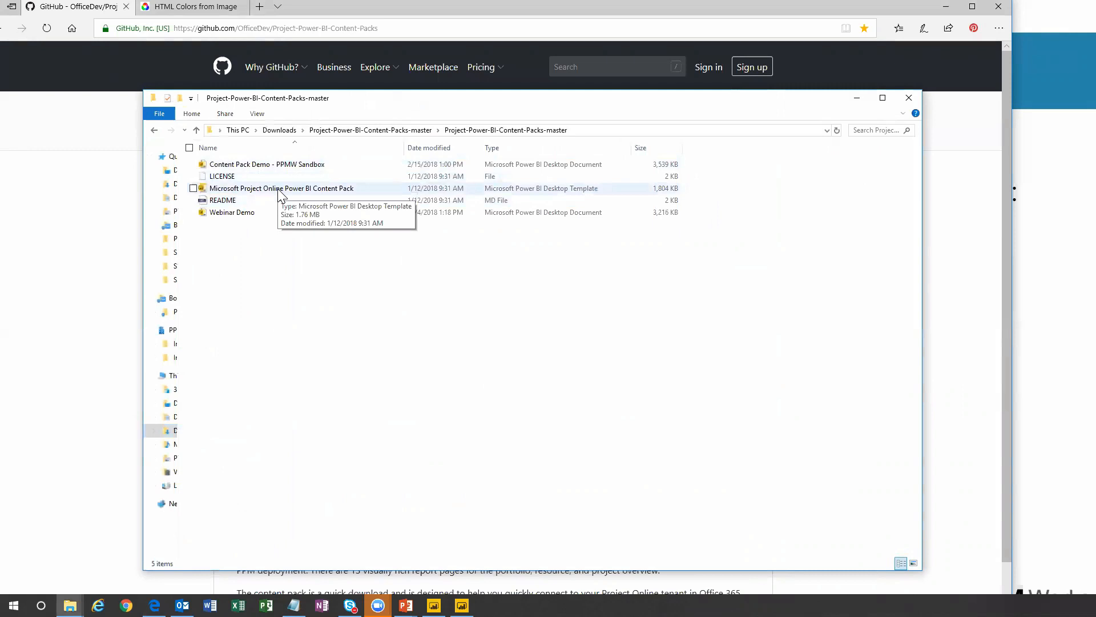
{"action": "double_click", "coordinate": [334, 192]}
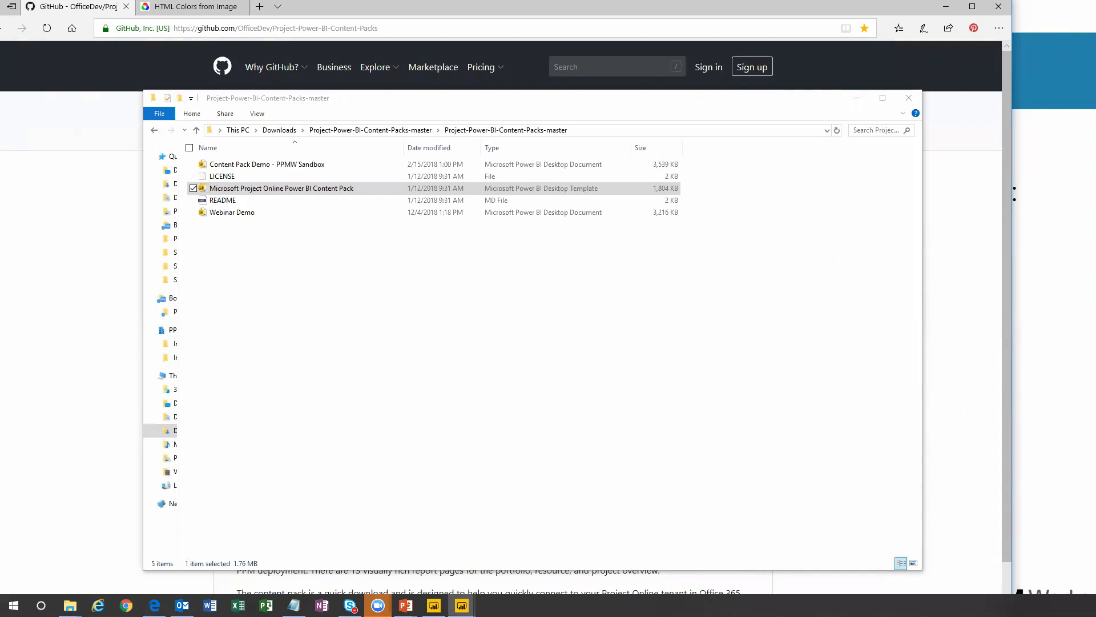
{"action": "left_click", "coordinate": [14, 605]}
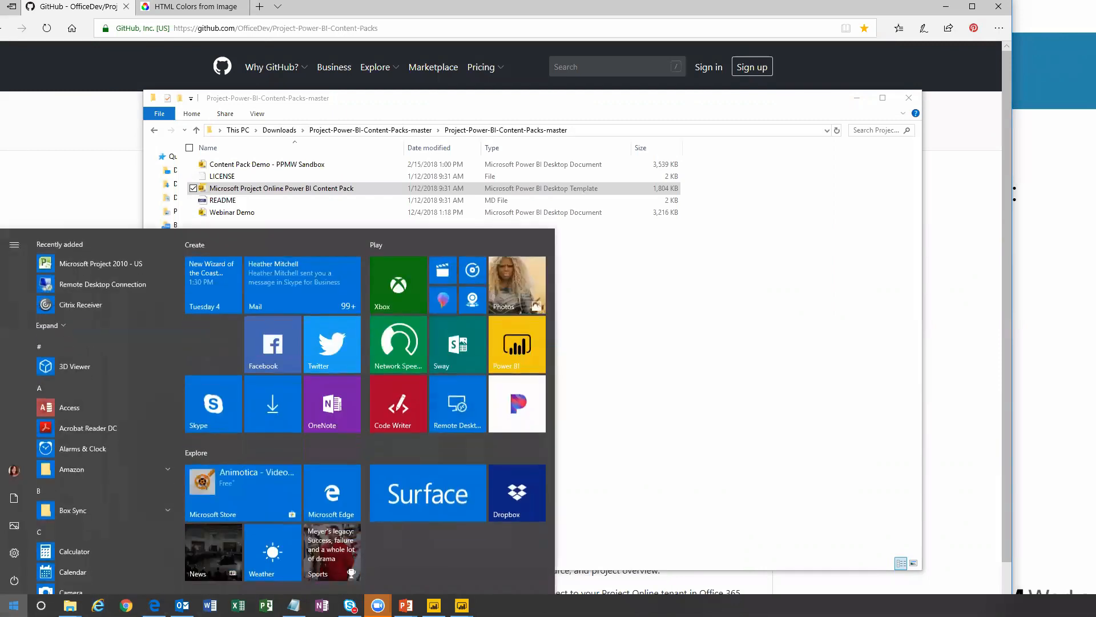
{"action": "mouse_move", "coordinate": [462, 605]}
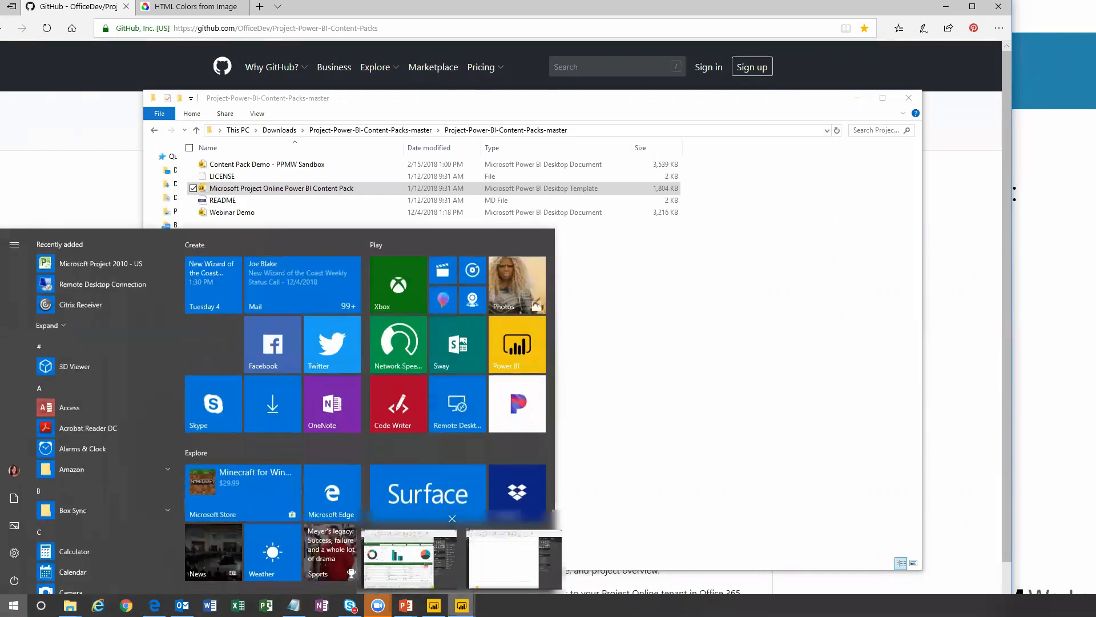
{"action": "left_click", "coordinate": [409, 559]}
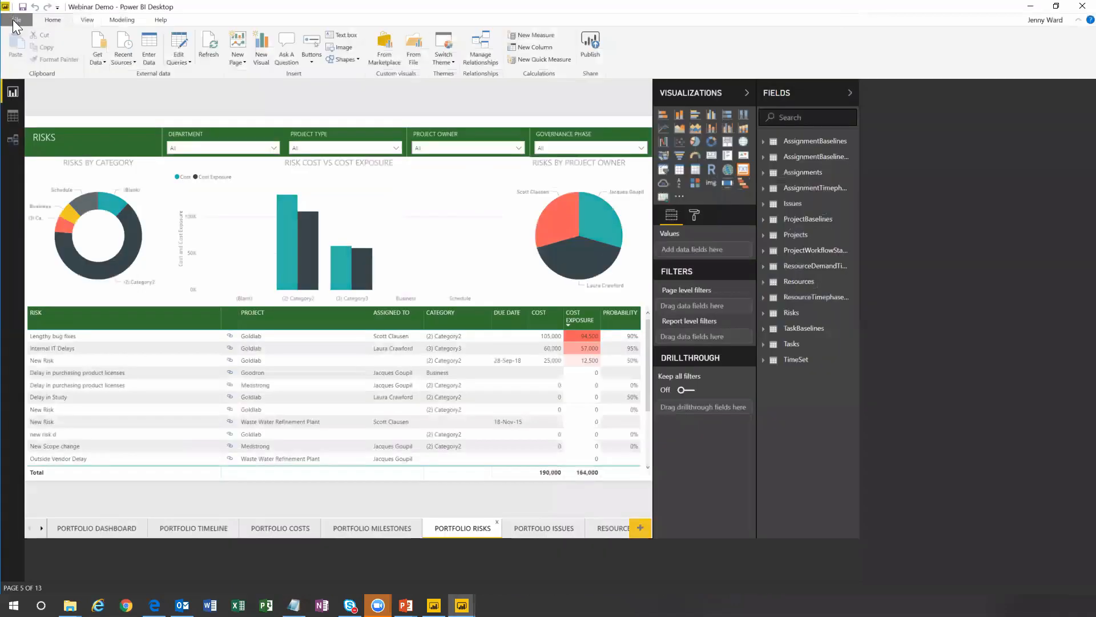
{"action": "left_click", "coordinate": [16, 20]}
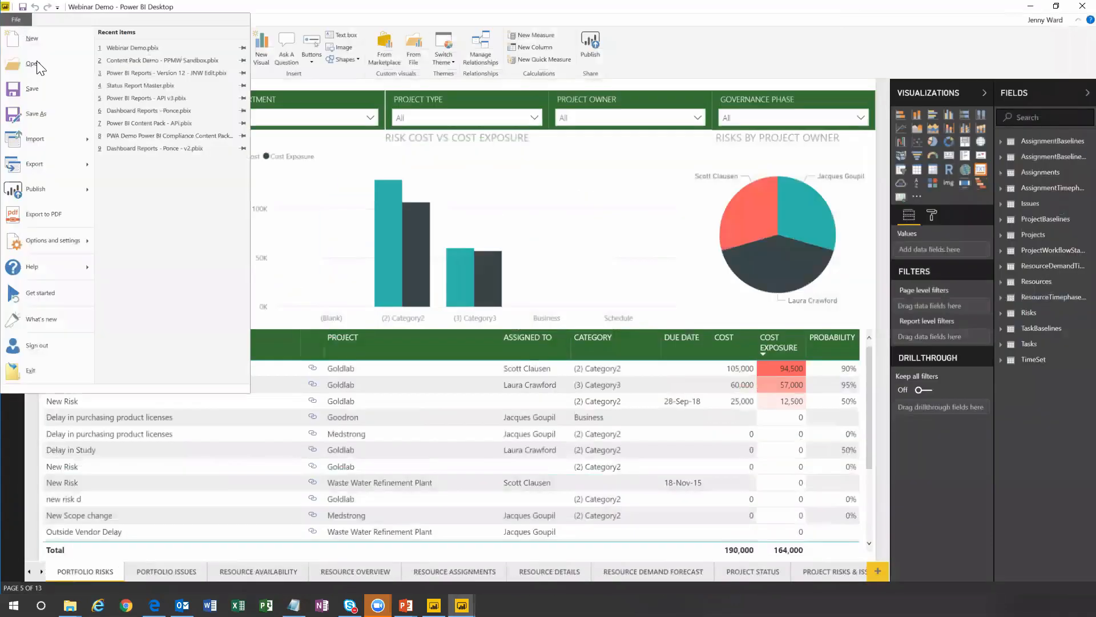
{"action": "left_click", "coordinate": [39, 66]}
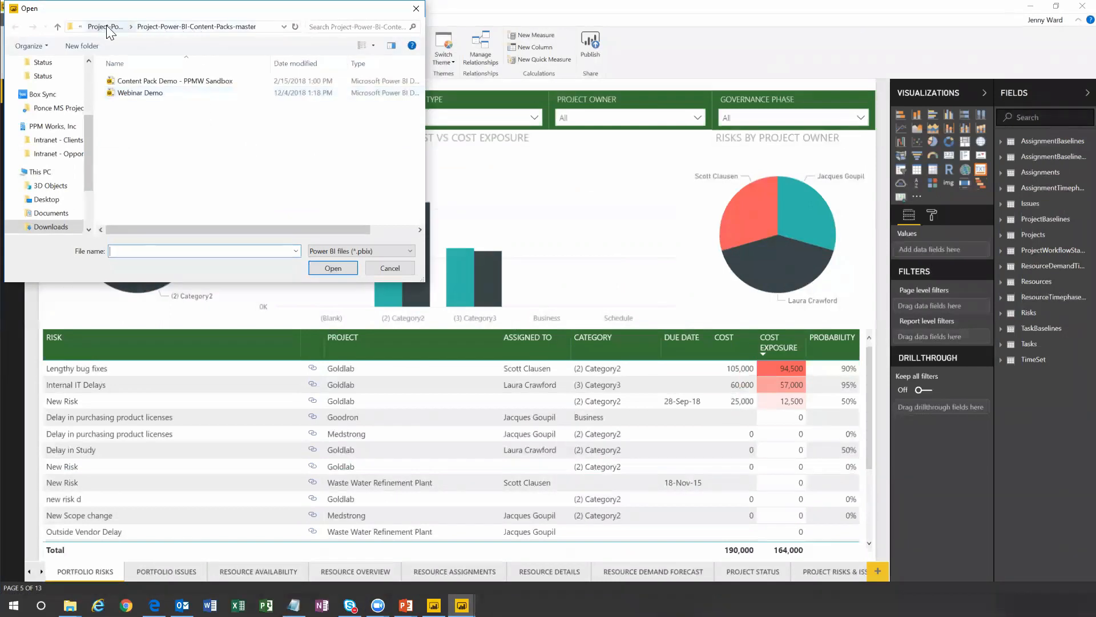
{"action": "scroll", "coordinate": [89, 94], "scroll_direction": "up", "scroll_amount": 3}
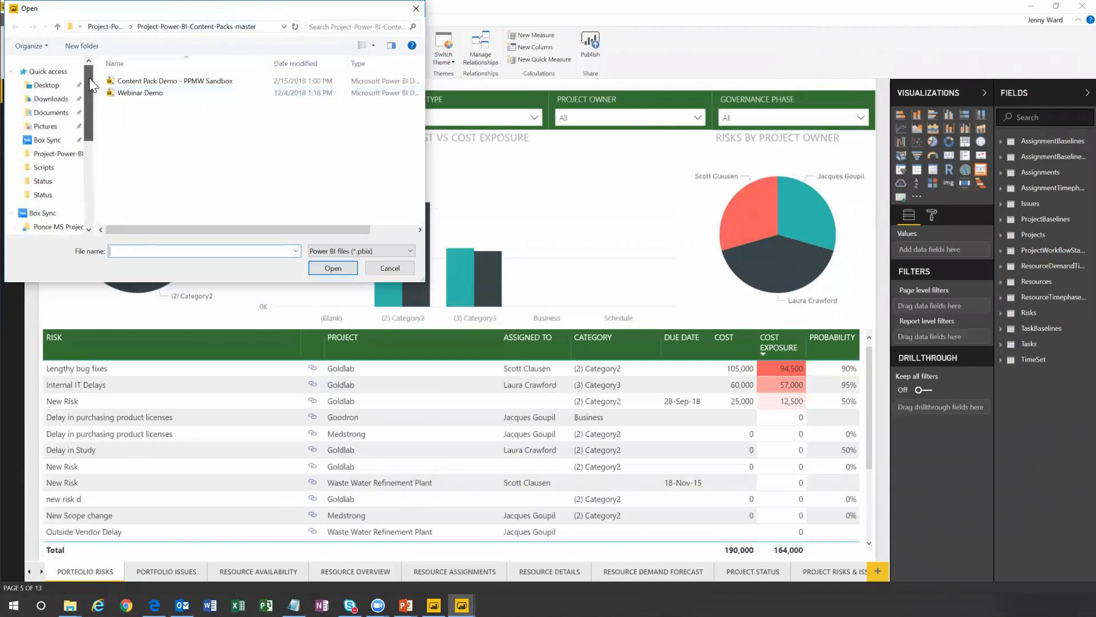
{"action": "left_click", "coordinate": [23, 99]}
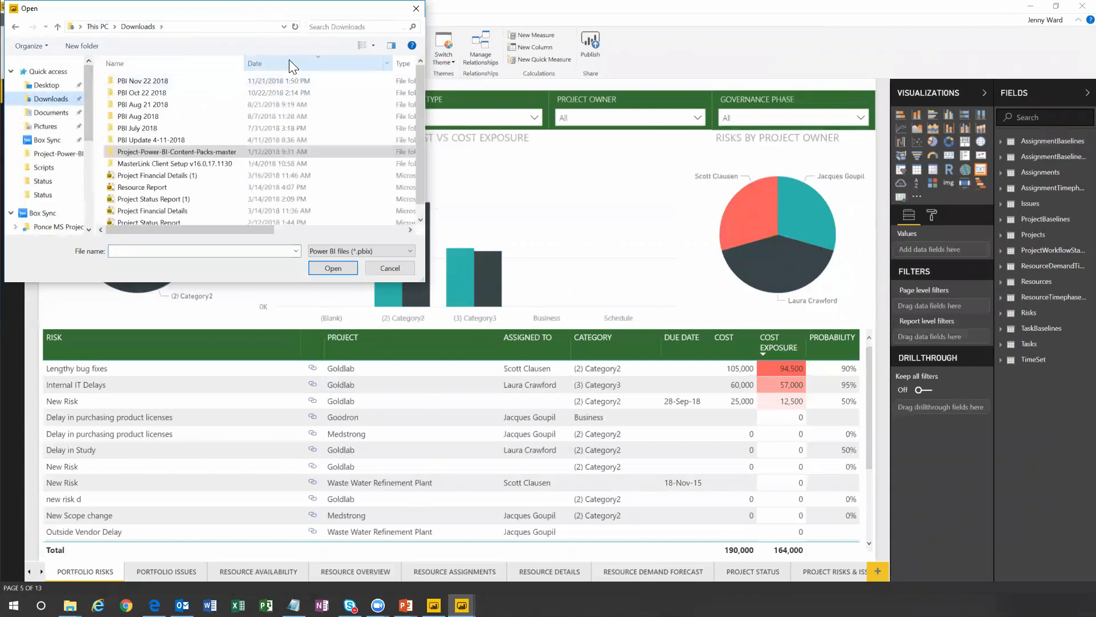
{"action": "left_click", "coordinate": [287, 60]}
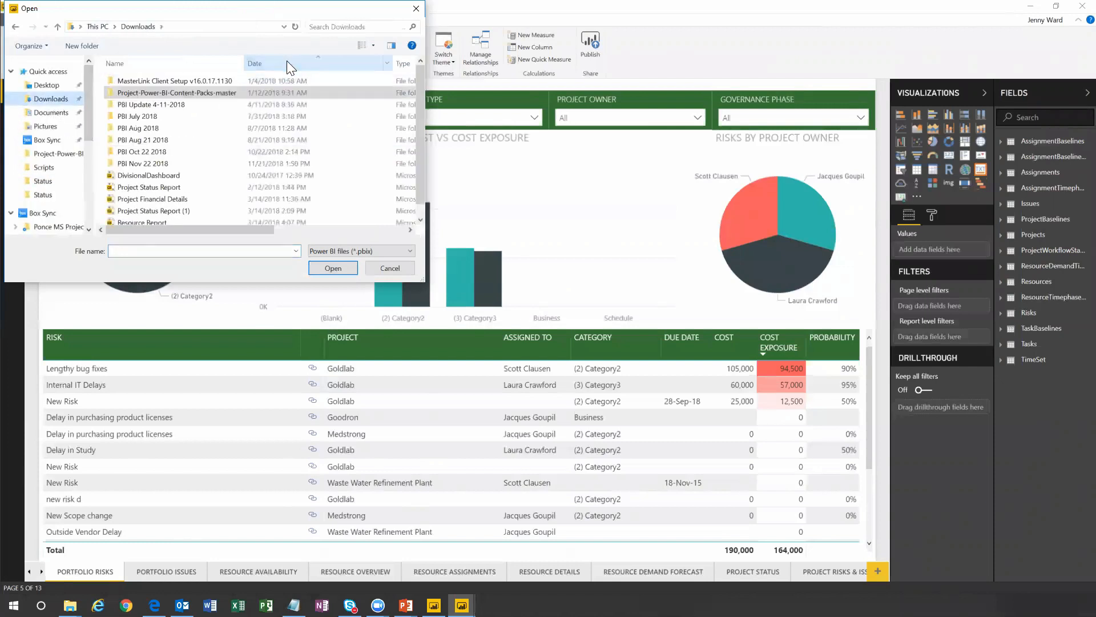
{"action": "double_click", "coordinate": [205, 92]}
{"action": "double_click", "coordinate": [201, 80]}
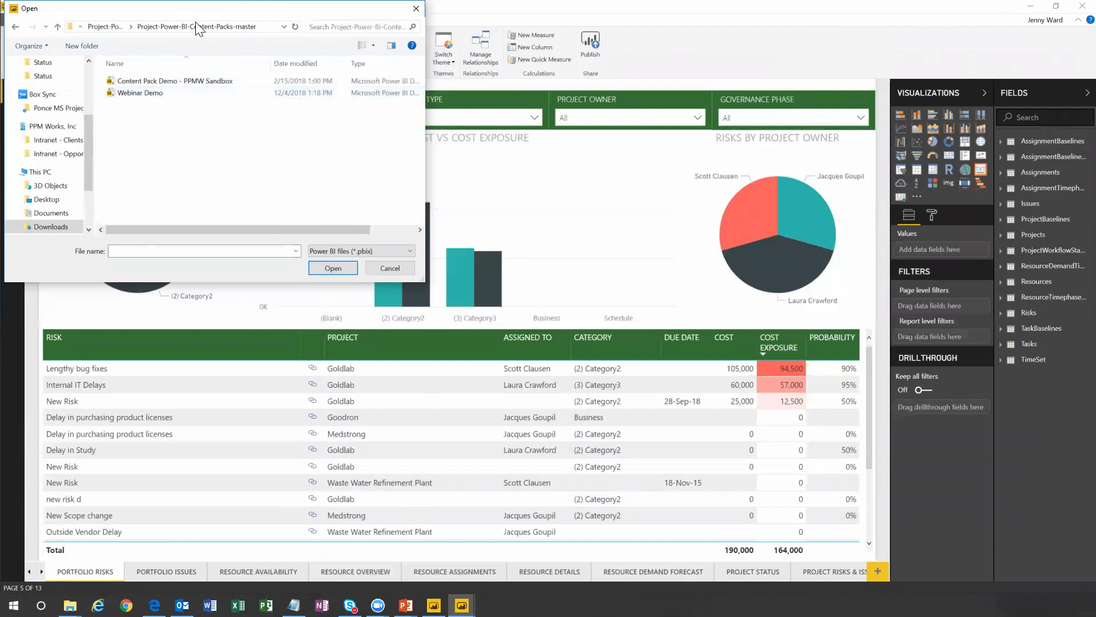
{"action": "left_click", "coordinate": [396, 266]}
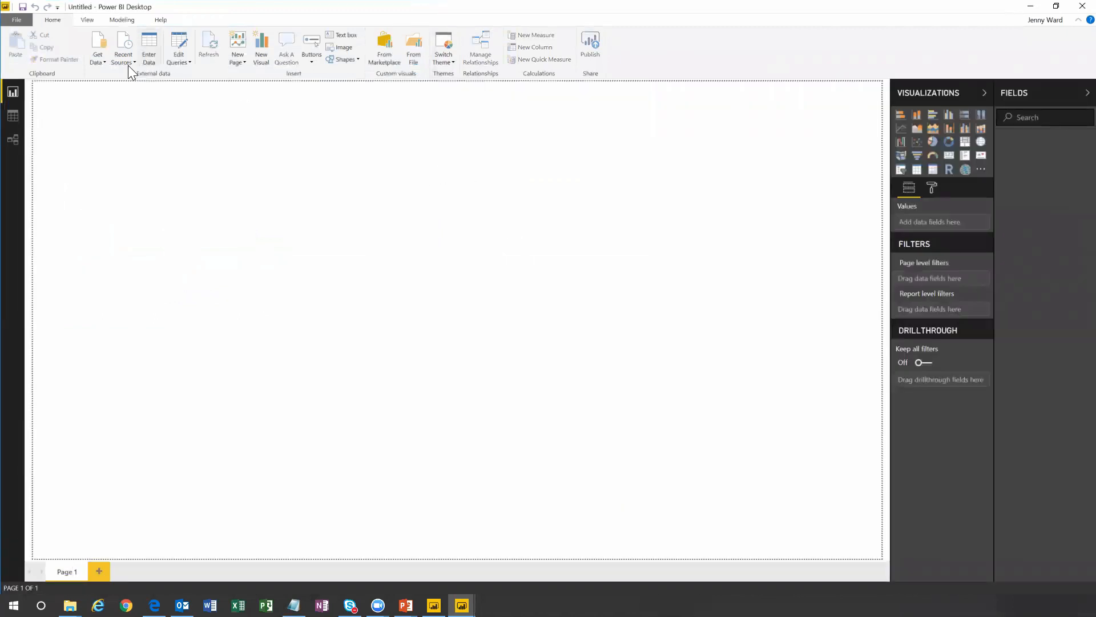
- Review the common data source types and the recent sources offered for the blank report
{"action": "left_click", "coordinate": [105, 63]}
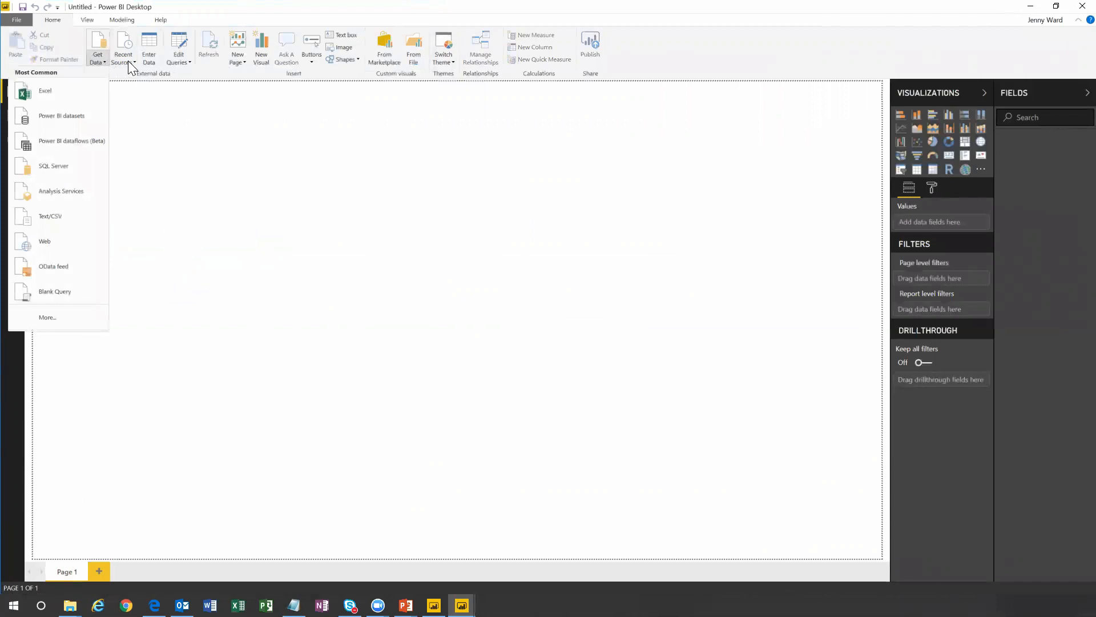
{"action": "left_click", "coordinate": [128, 60]}
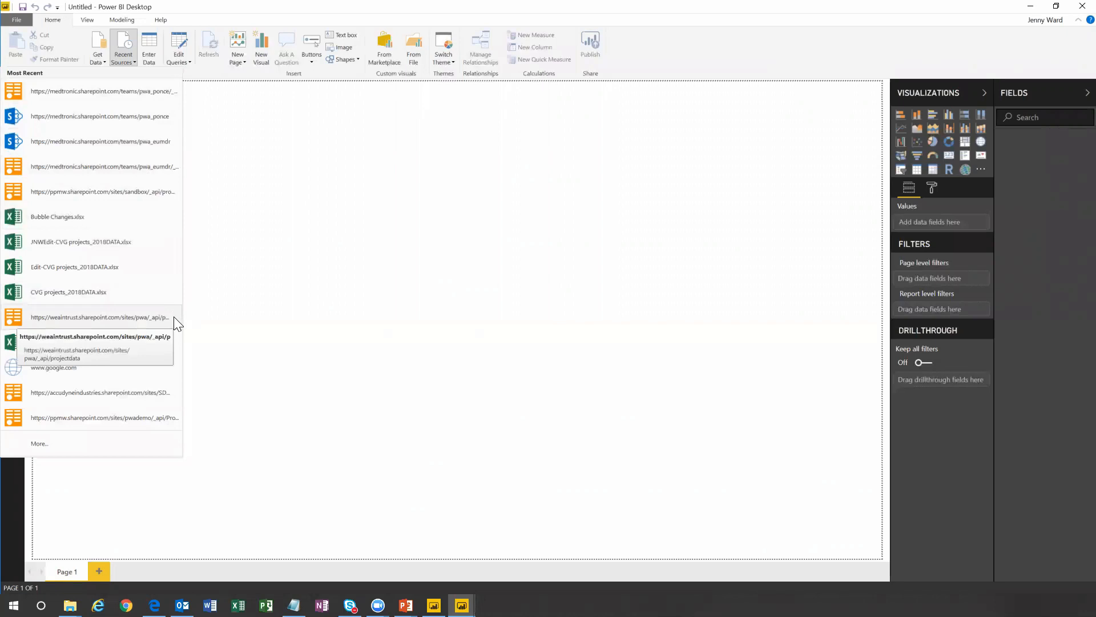
{"action": "left_click", "coordinate": [479, 281]}
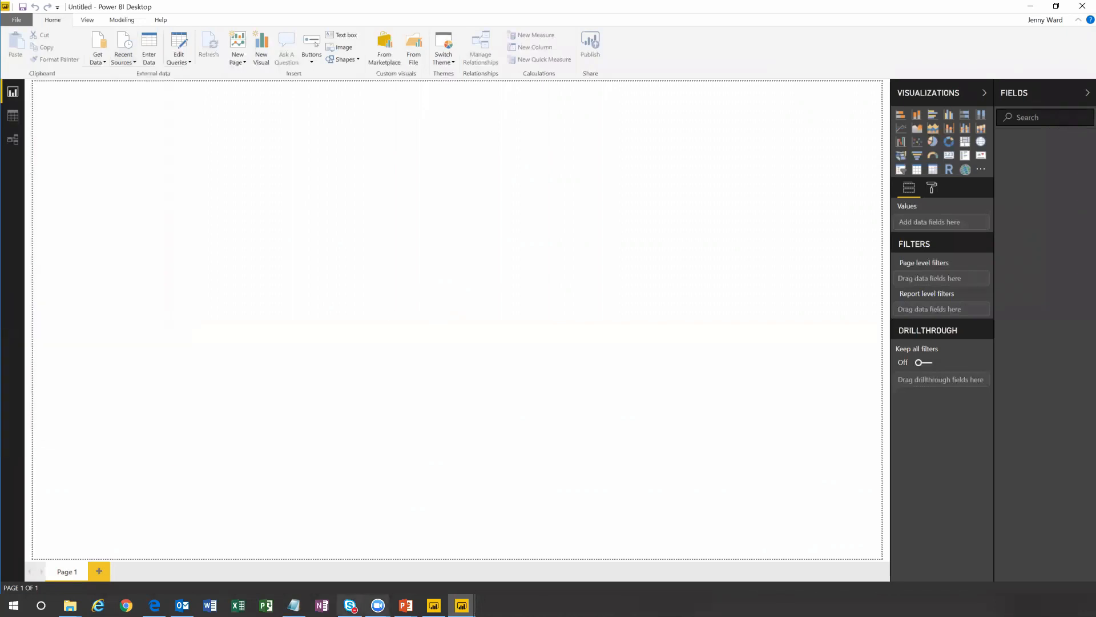
- Switch to the PowerPoint slide show at the Opening the Content Pack slide
{"action": "left_click", "coordinate": [405, 605]}
{"action": "left_click", "coordinate": [447, 569]}
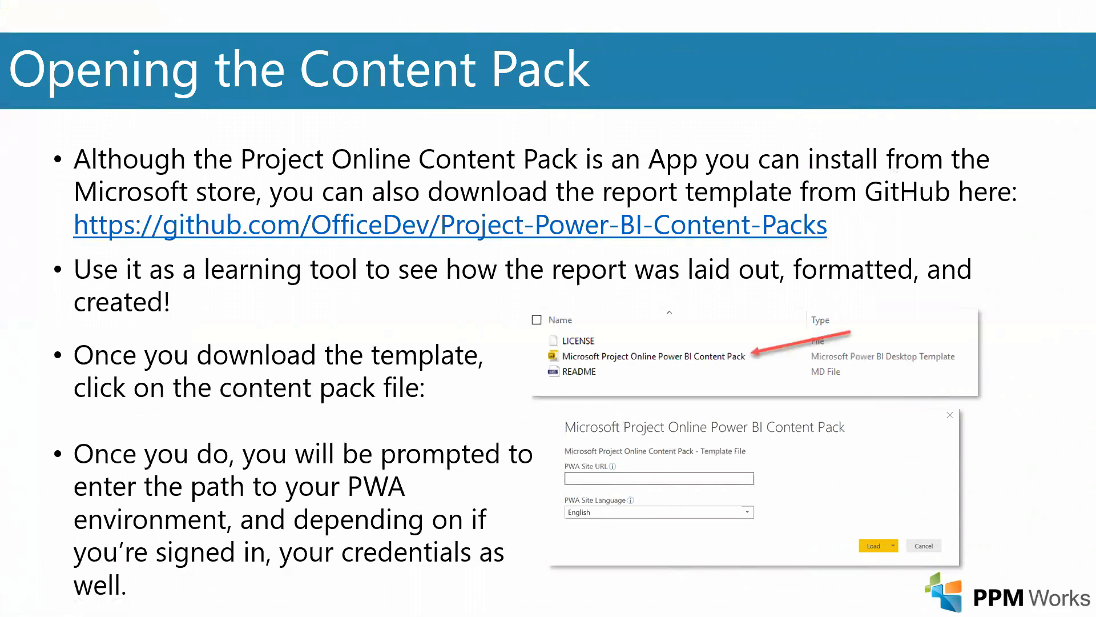
- Switch back to the Webinar Demo report in Power BI Desktop and review its Resource Overview, Resource Availability and Portfolio Risks pages
{"action": "key", "text": "alt+Tab"}
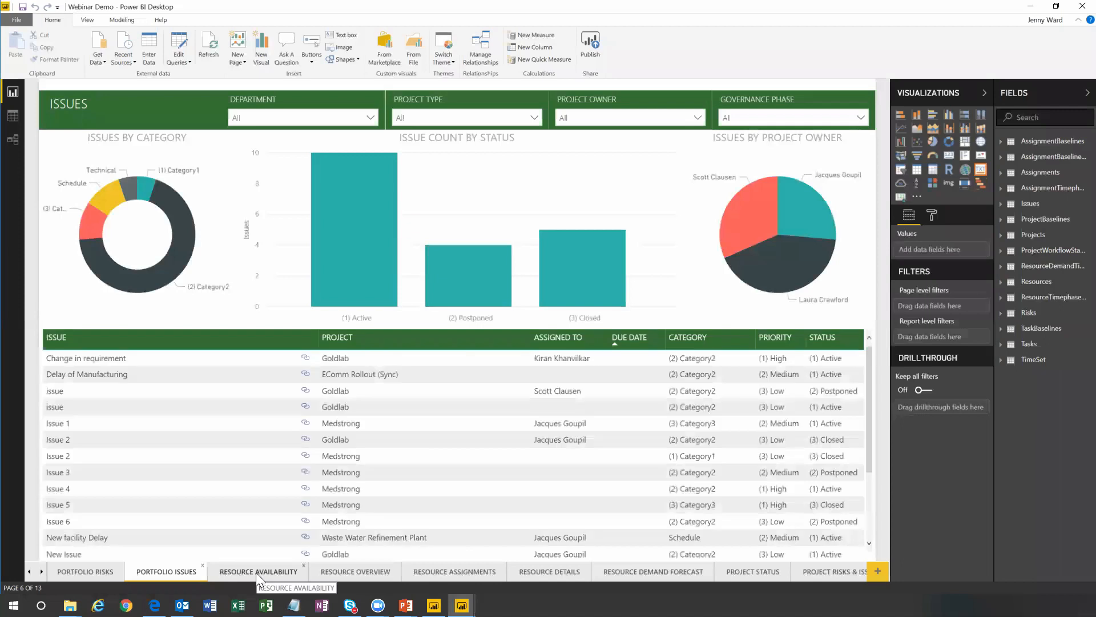
{"action": "left_click", "coordinate": [256, 572]}
{"action": "left_click", "coordinate": [358, 575]}
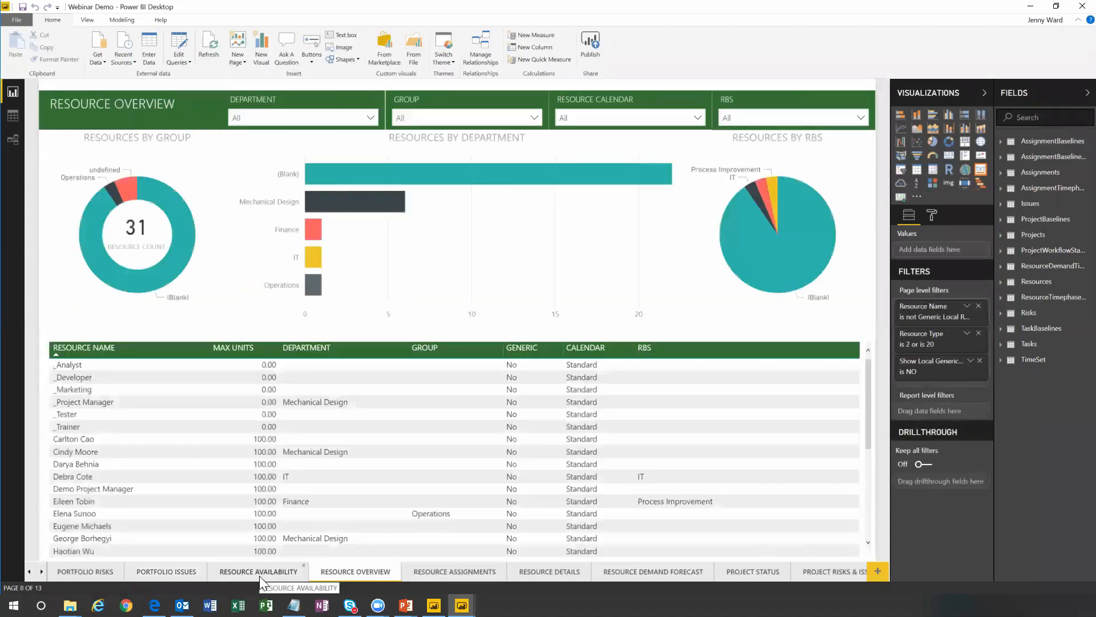
{"action": "left_click", "coordinate": [259, 575]}
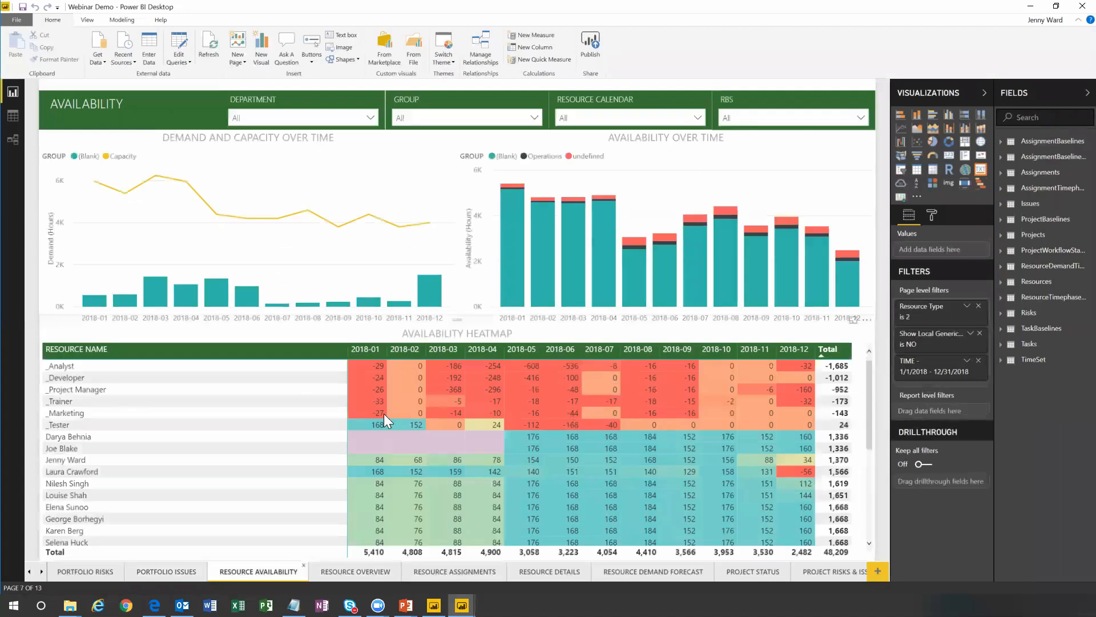
{"action": "left_click", "coordinate": [86, 570]}
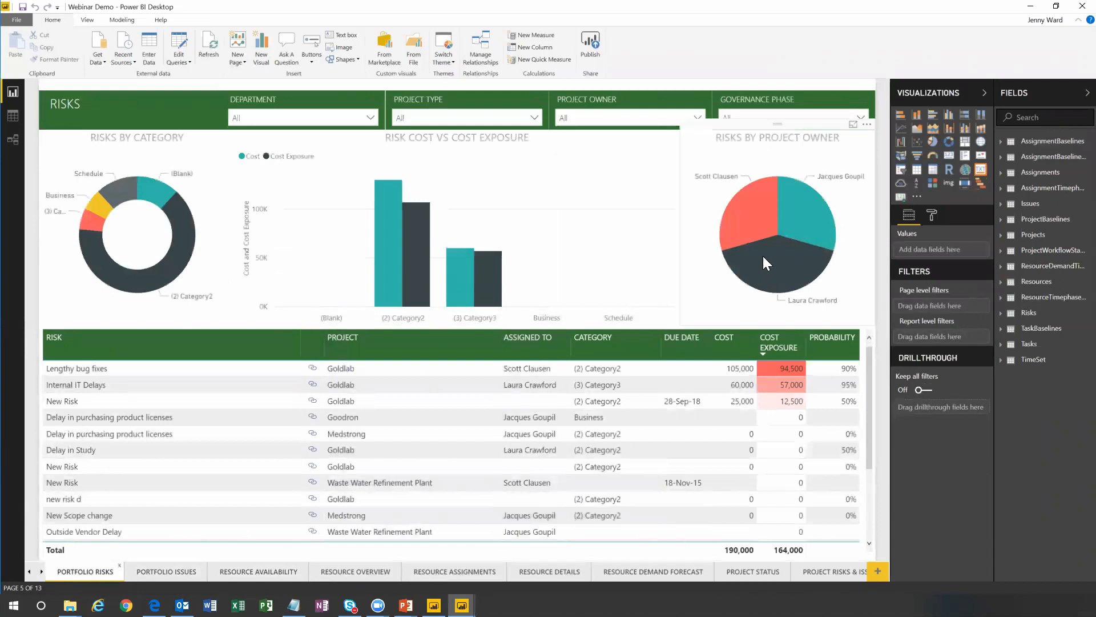
{"action": "mouse_move", "coordinate": [778, 219]}
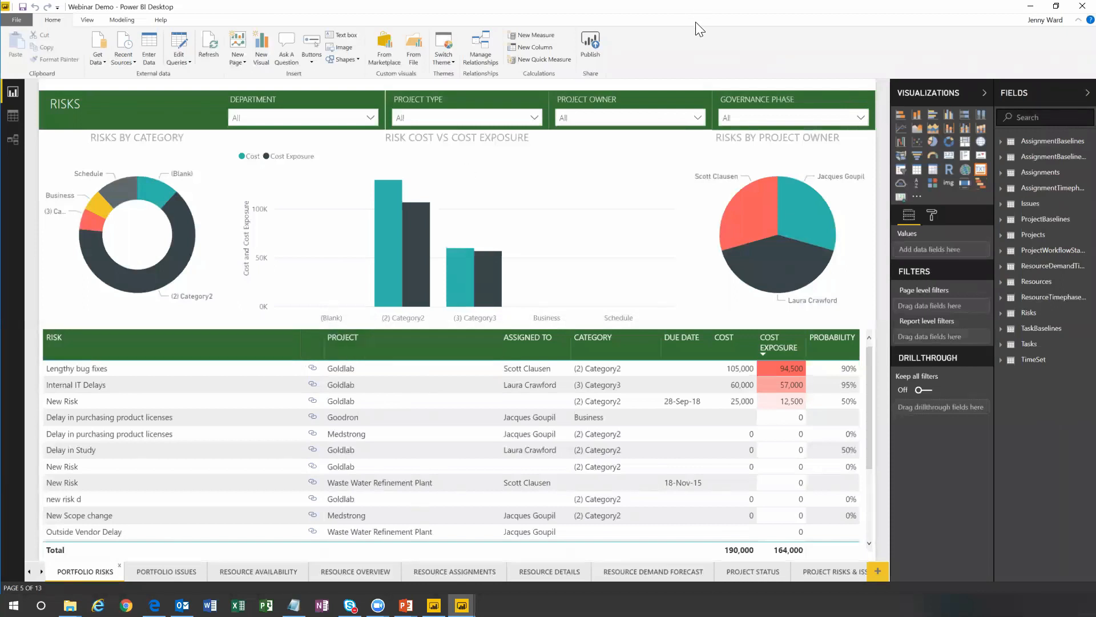
- On a new report page, build a table of Project Name and Project Duration from Projects, enlarged to fit both columns
{"action": "left_click", "coordinate": [879, 570]}
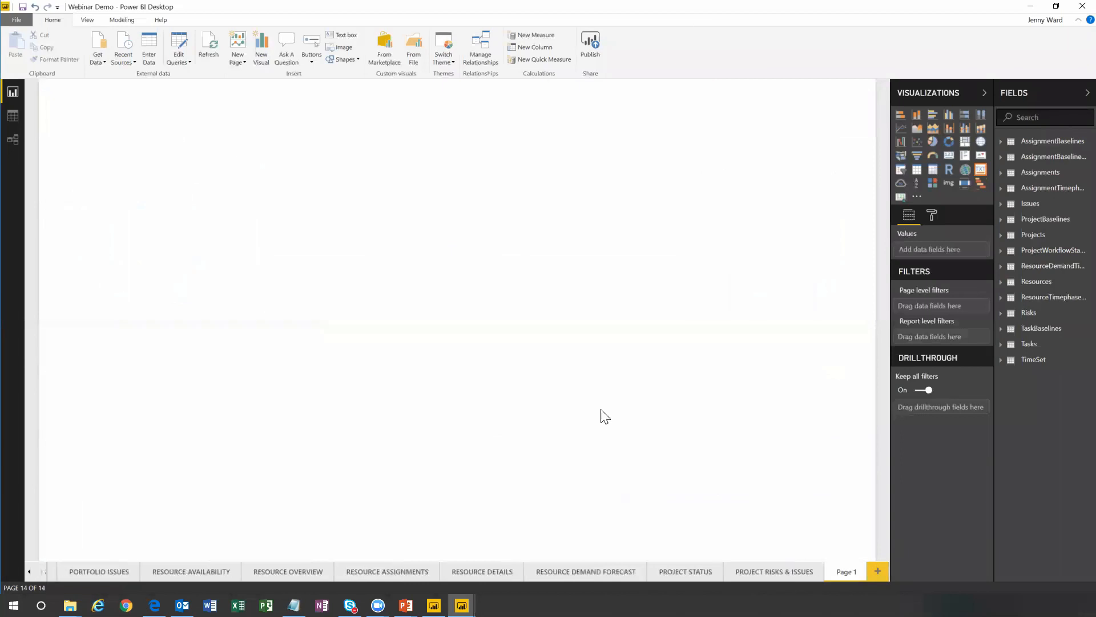
{"action": "left_click", "coordinate": [1039, 236]}
{"action": "scroll", "coordinate": [1061, 508], "scroll_direction": "down", "scroll_amount": 1}
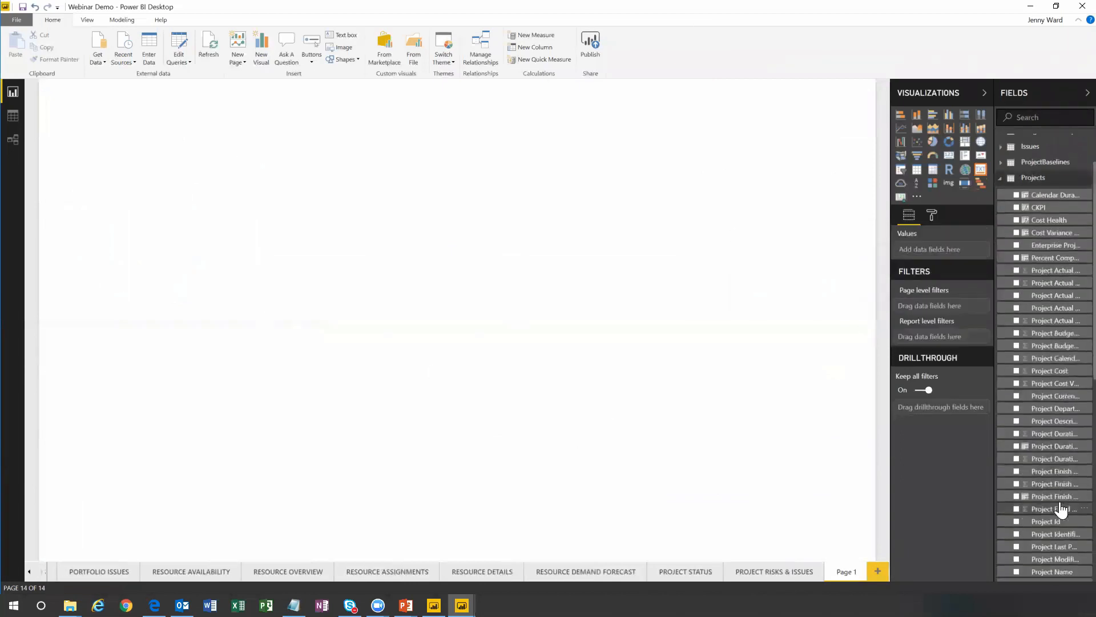
{"action": "scroll", "coordinate": [1061, 508], "scroll_direction": "down", "scroll_amount": 1}
{"action": "left_click_drag", "start_coordinate": [1052, 514], "coordinate": [954, 252]}
{"action": "left_click_drag", "start_coordinate": [1057, 379], "coordinate": [941, 263]}
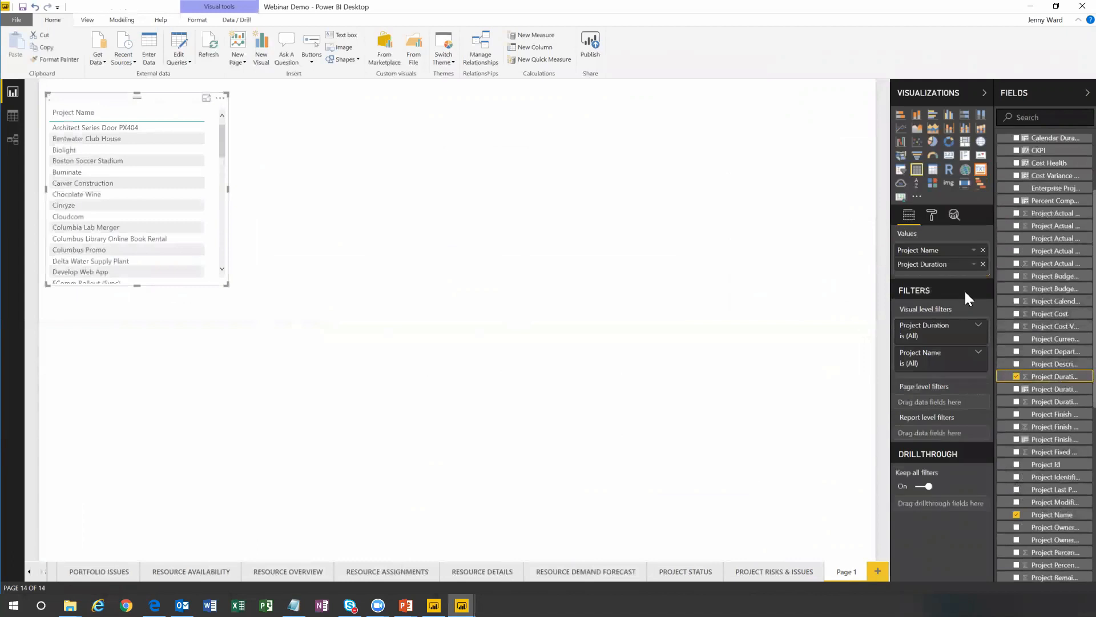
{"action": "left_click_drag", "start_coordinate": [228, 284], "coordinate": [528, 502]}
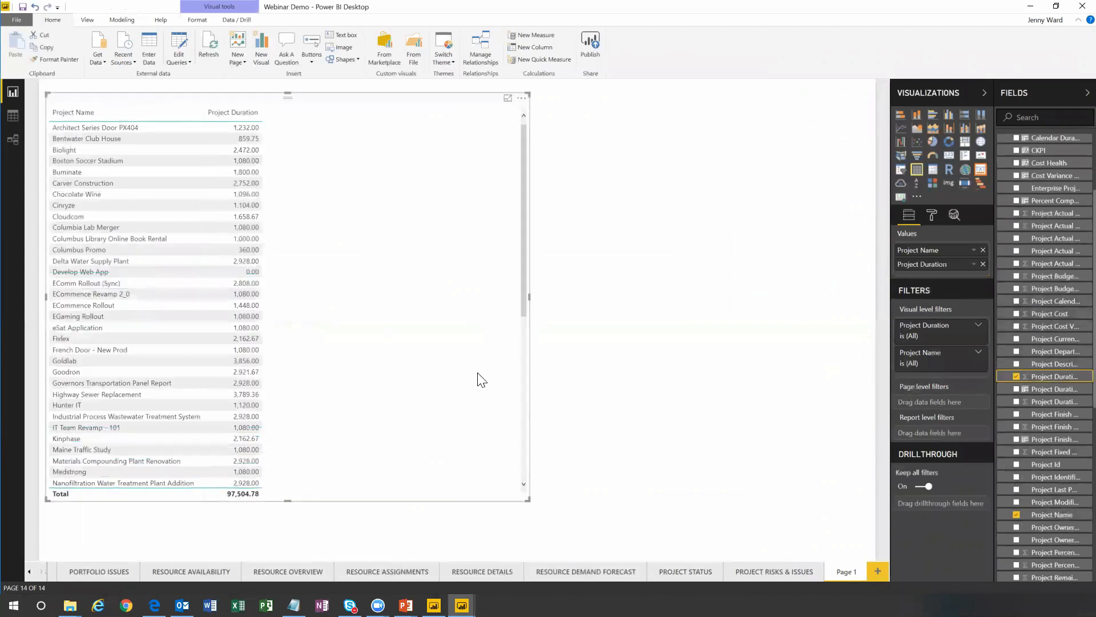
{"action": "left_click_drag", "start_coordinate": [525, 498], "coordinate": [281, 482]}
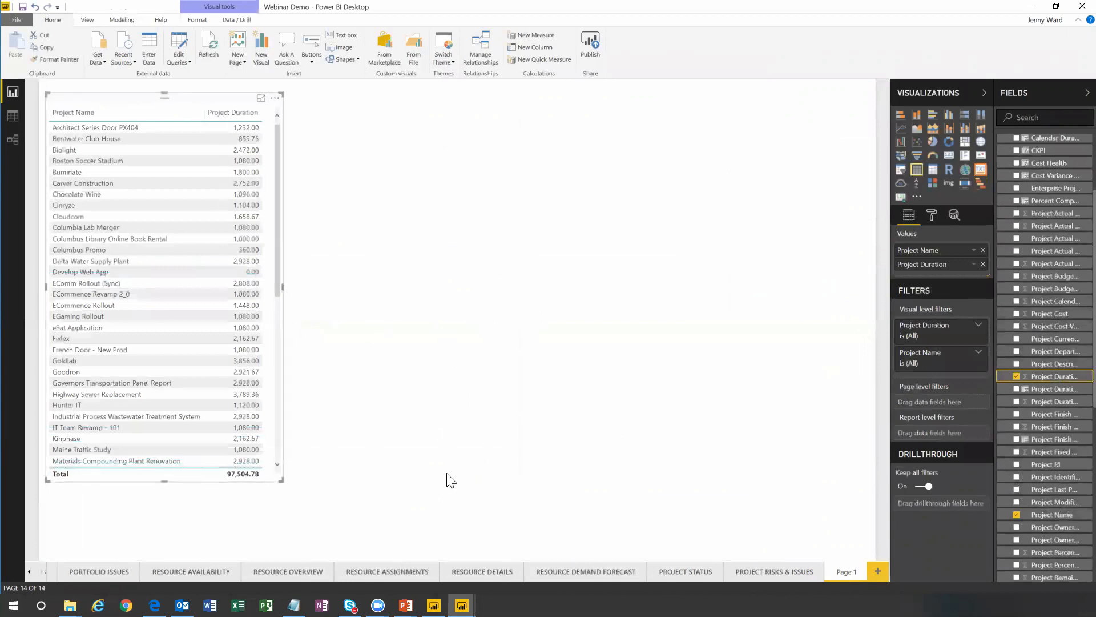
- Go to the Resource Availability page and examine its Group slicer and the Availability Over Time chart
{"action": "left_click", "coordinate": [188, 572]}
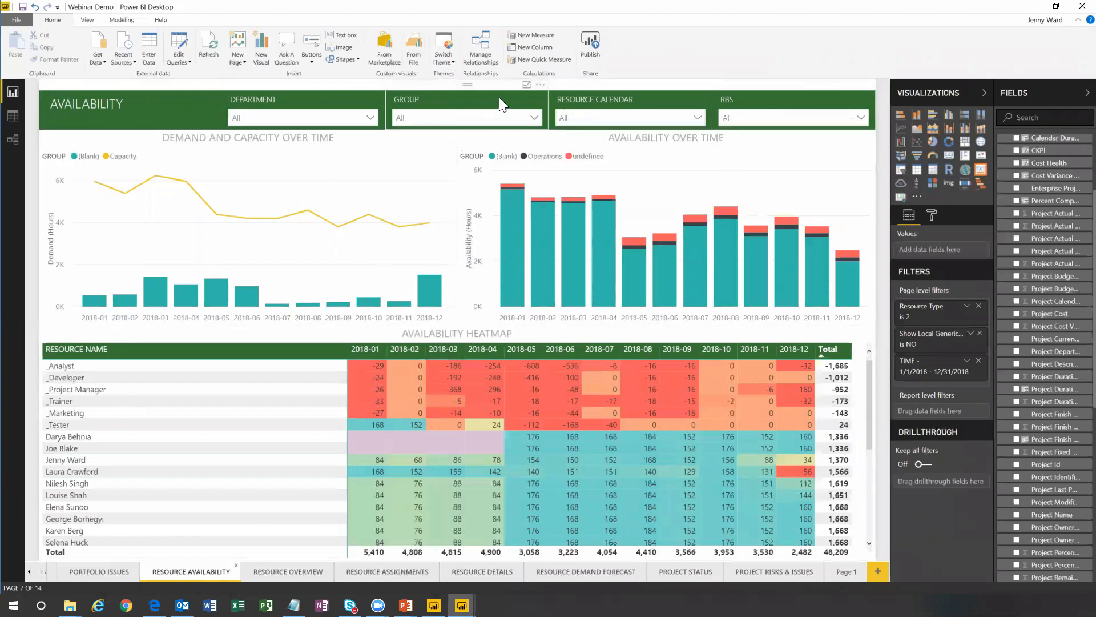
{"action": "left_click", "coordinate": [535, 117]}
{"action": "left_click", "coordinate": [535, 118]}
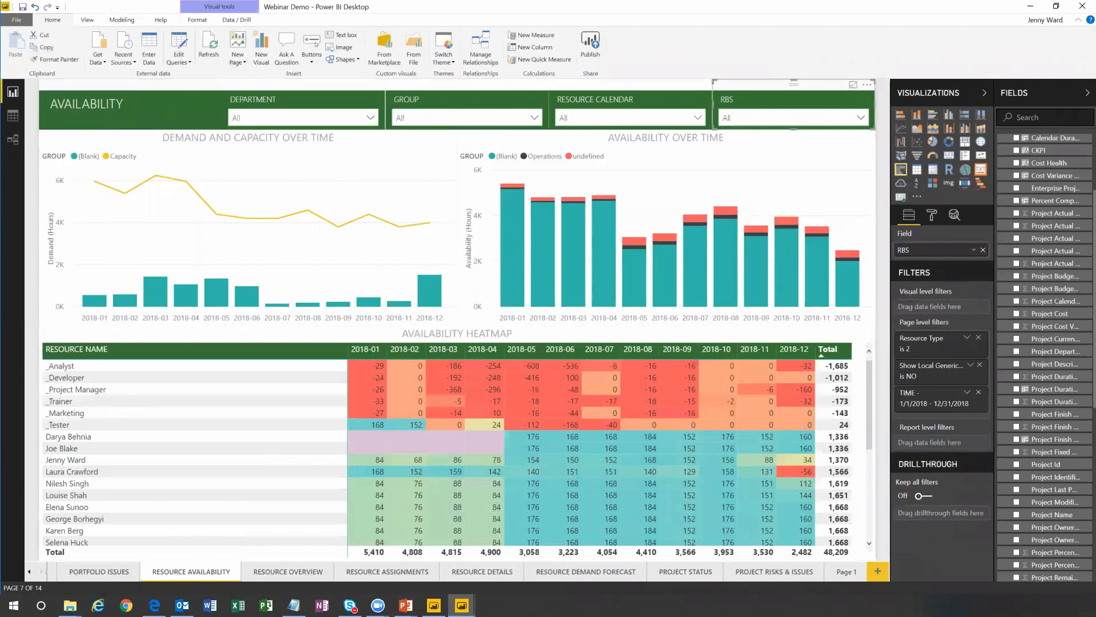
{"action": "left_click", "coordinate": [621, 136]}
{"action": "left_click", "coordinate": [449, 221]}
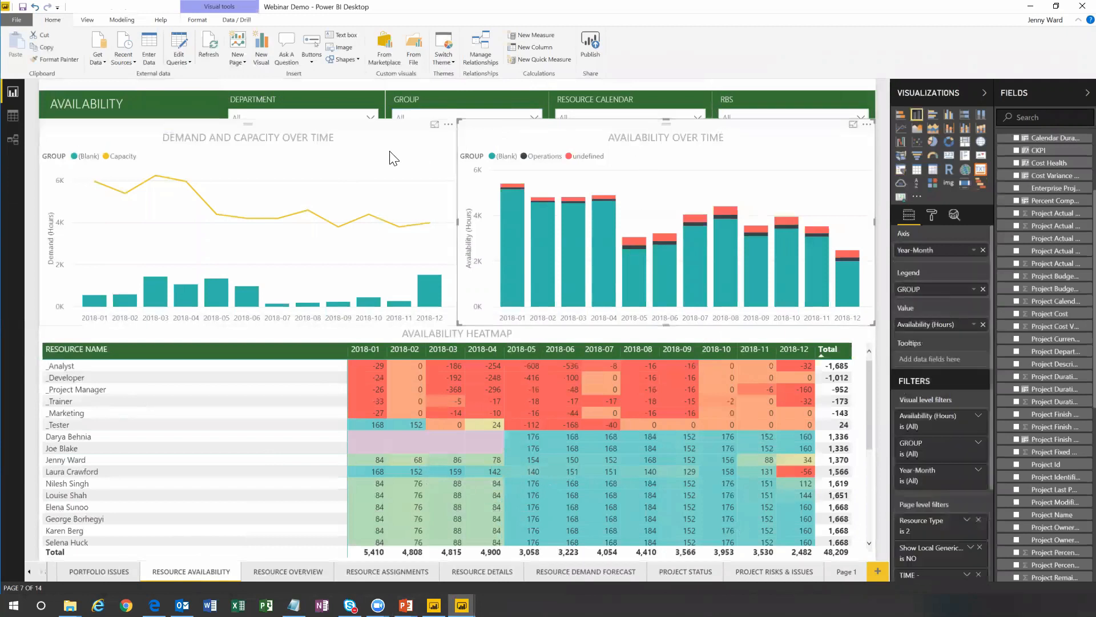
- Try the Availability Over Time visual as a clustered column chart and return it to a stacked column chart
{"action": "left_click", "coordinate": [579, 141]}
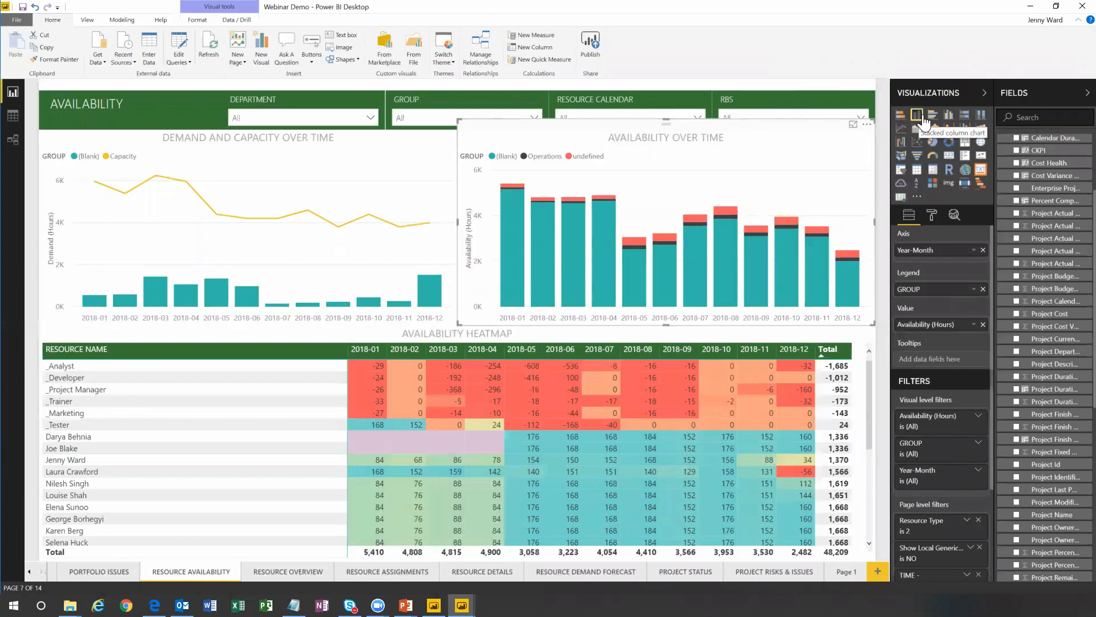
{"action": "left_click", "coordinate": [949, 116]}
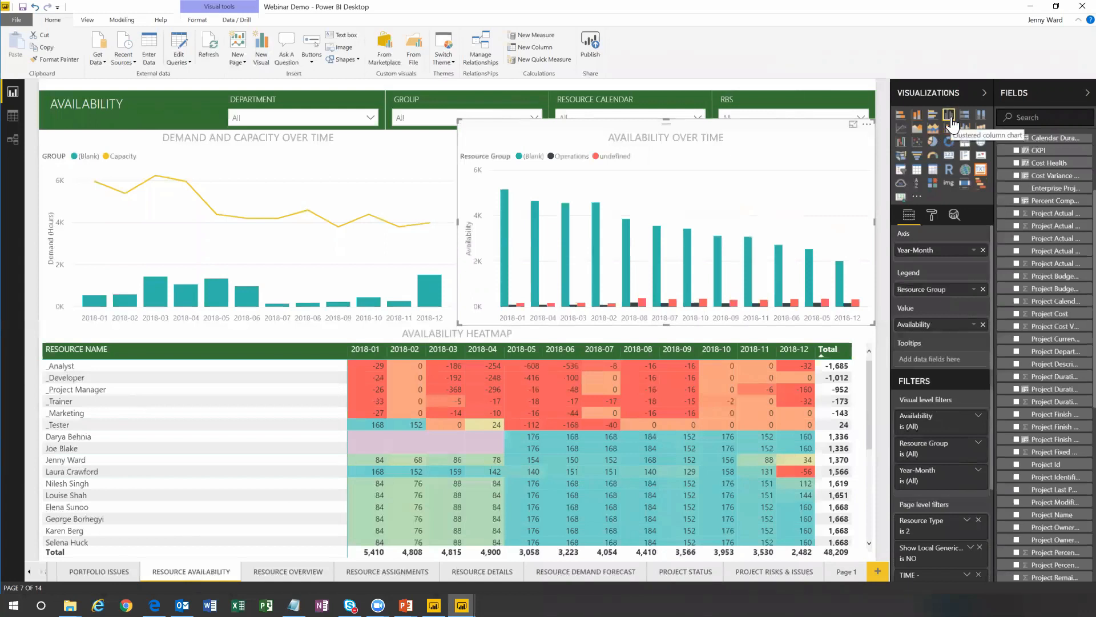
{"action": "left_click", "coordinate": [920, 118]}
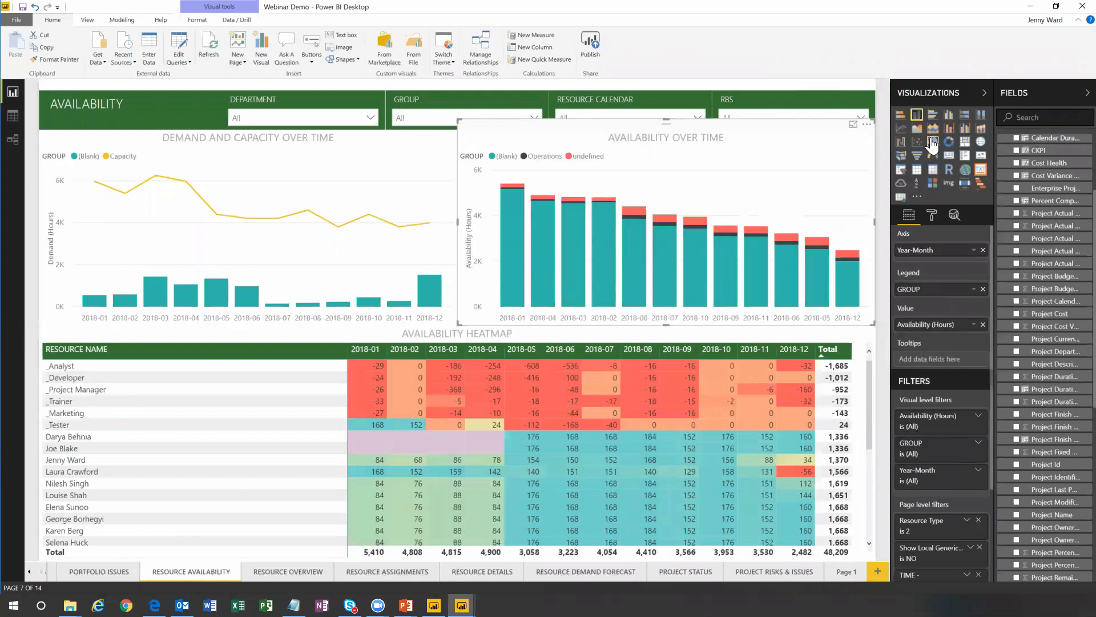
- Compare the Availability Over Time visual as pie and stacked column charts, leaving it as a pie chart
{"action": "left_click", "coordinate": [933, 142]}
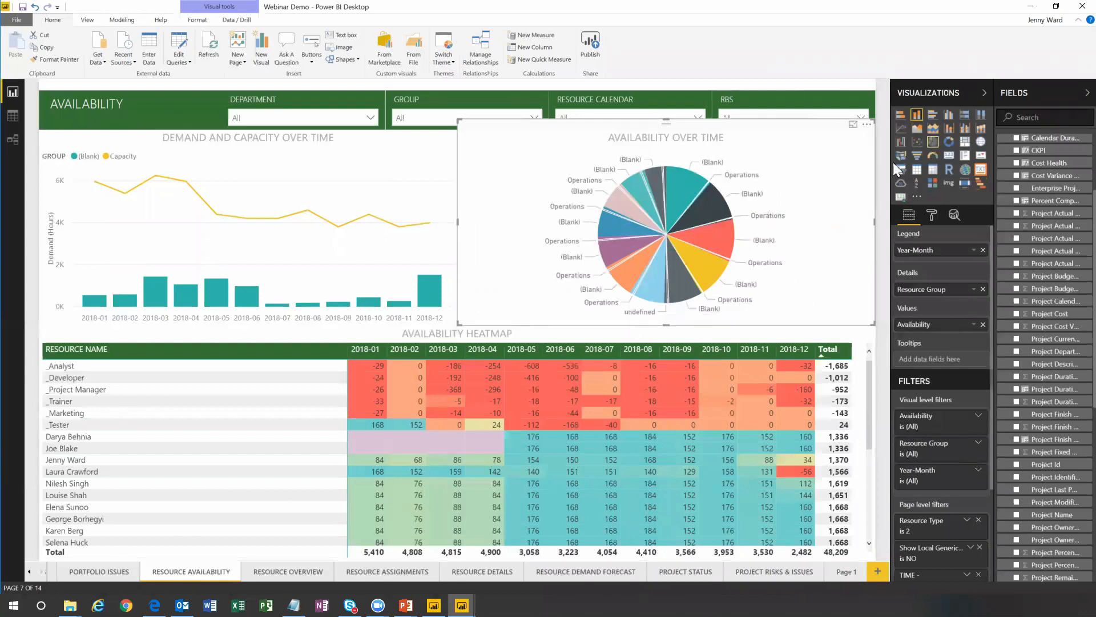
{"action": "left_click", "coordinate": [917, 115]}
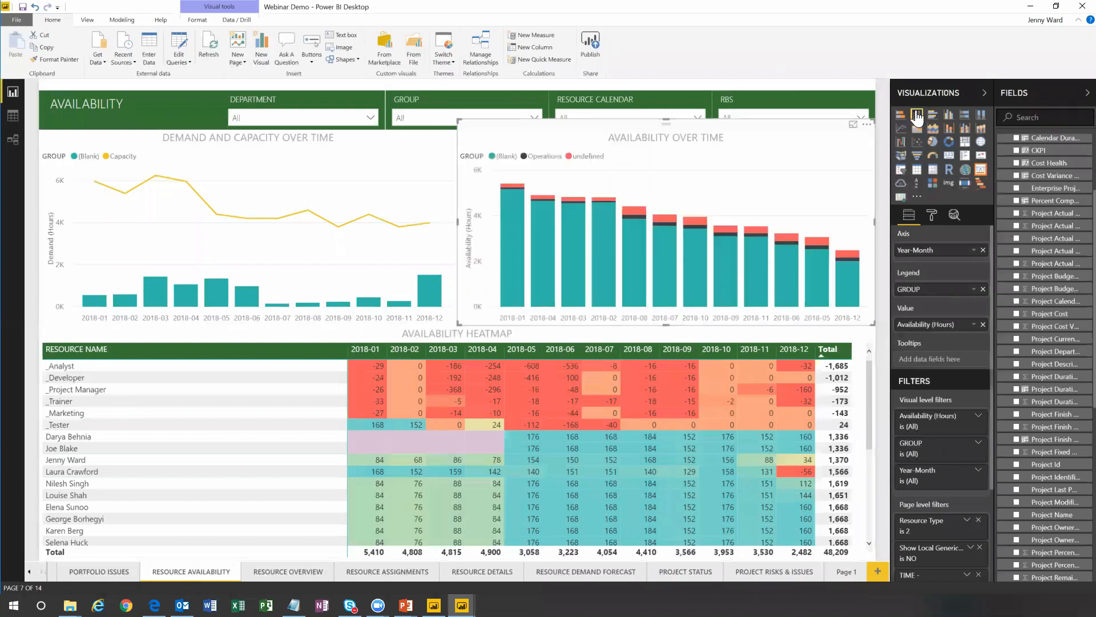
{"action": "left_click", "coordinate": [933, 142]}
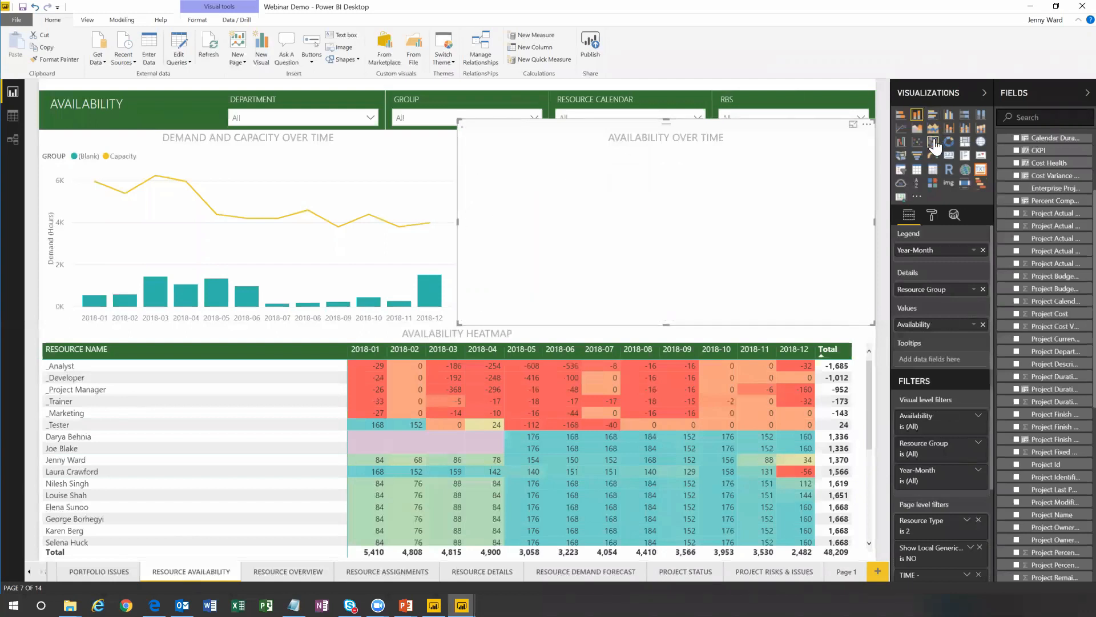
- Try the Availability Over Time visual as area, donut, treemap, scatter, waterfall and line charts, and restore it as a stacked column chart
{"action": "key", "text": "ctrl+z"}
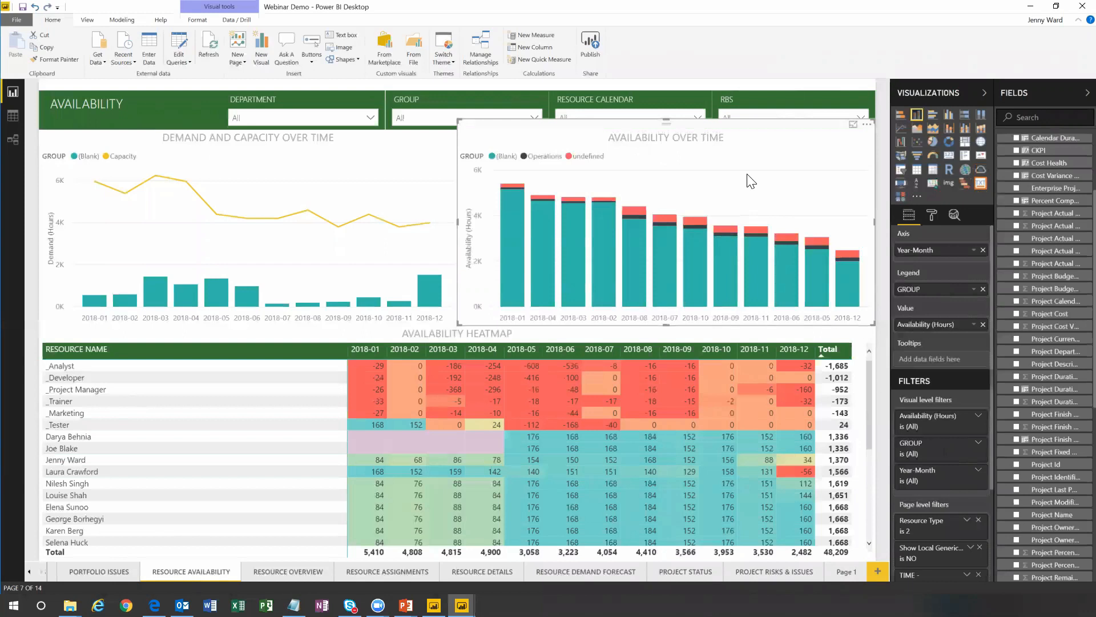
{"action": "left_click", "coordinate": [917, 129]}
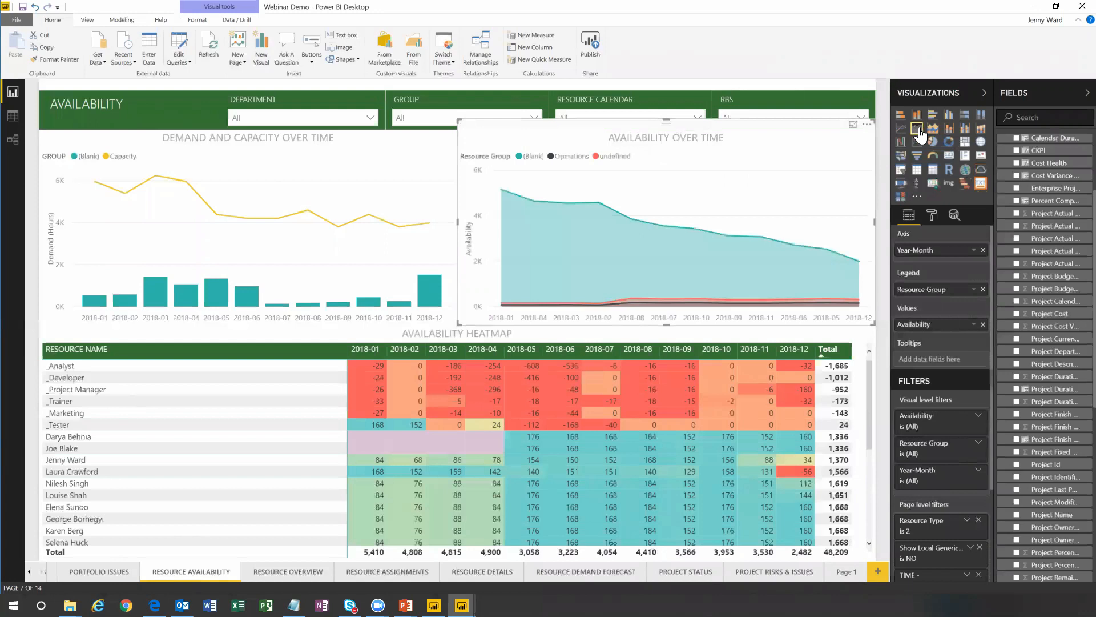
{"action": "left_click", "coordinate": [949, 142]}
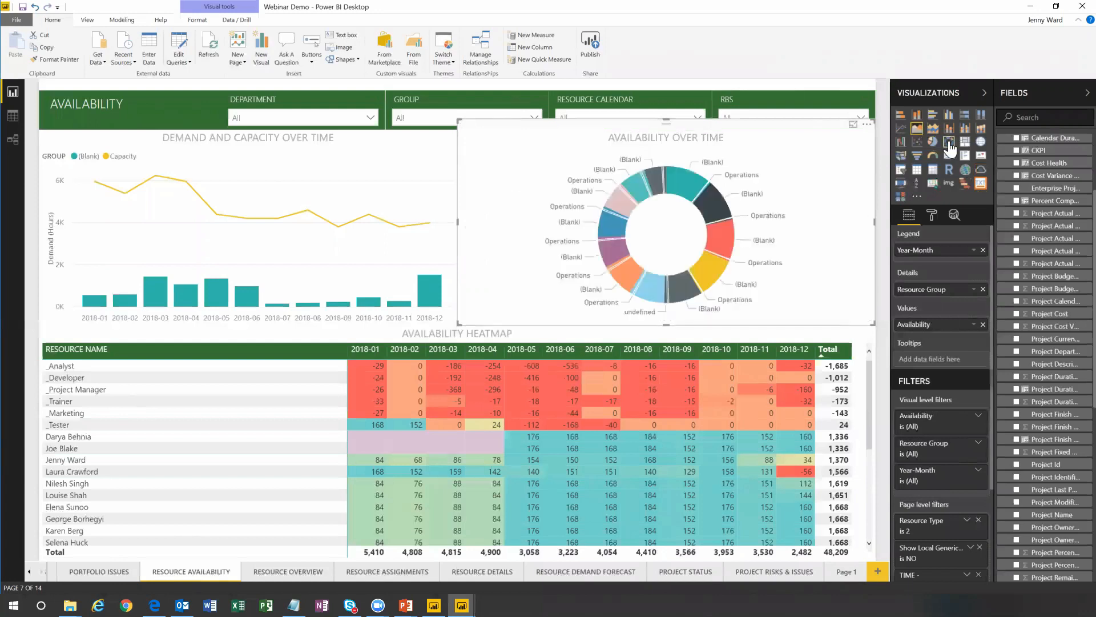
{"action": "left_click", "coordinate": [966, 146]}
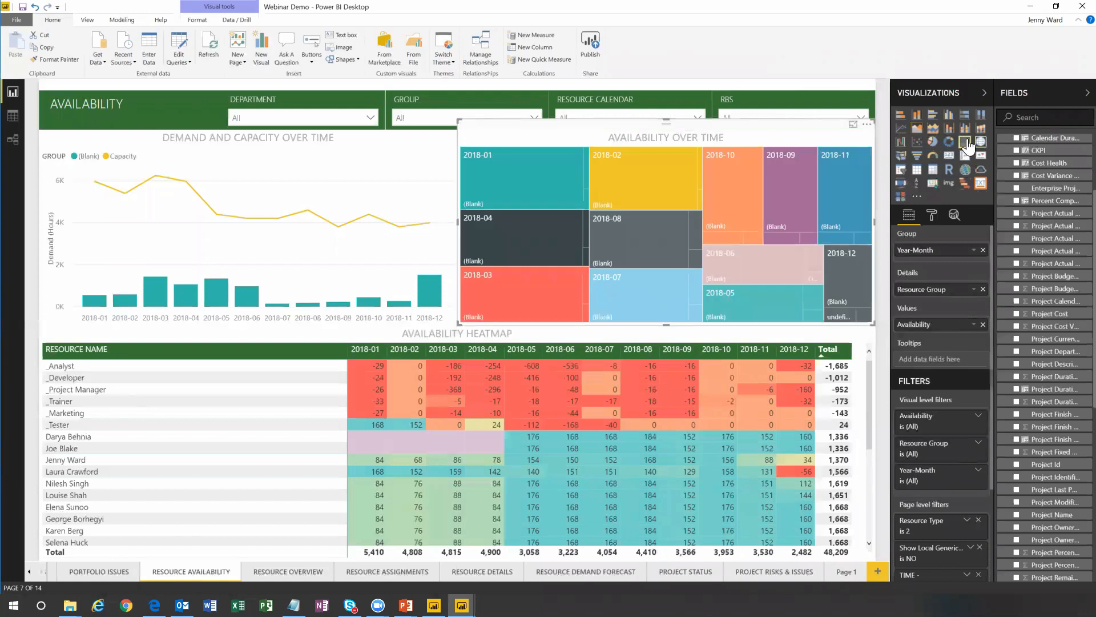
{"action": "left_click", "coordinate": [916, 144]}
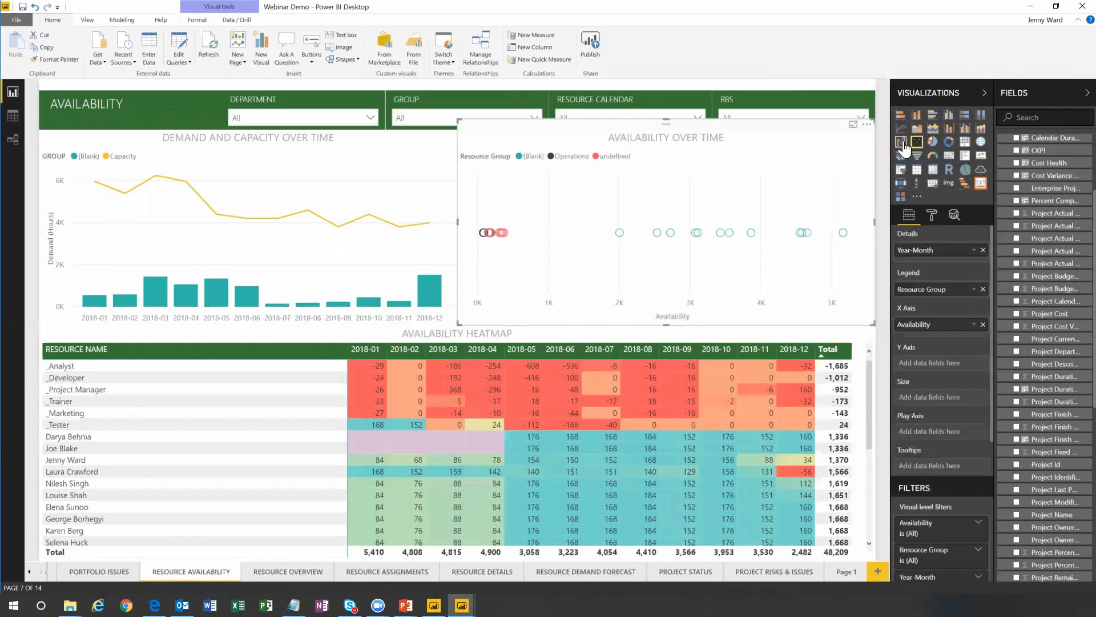
{"action": "left_click", "coordinate": [901, 142]}
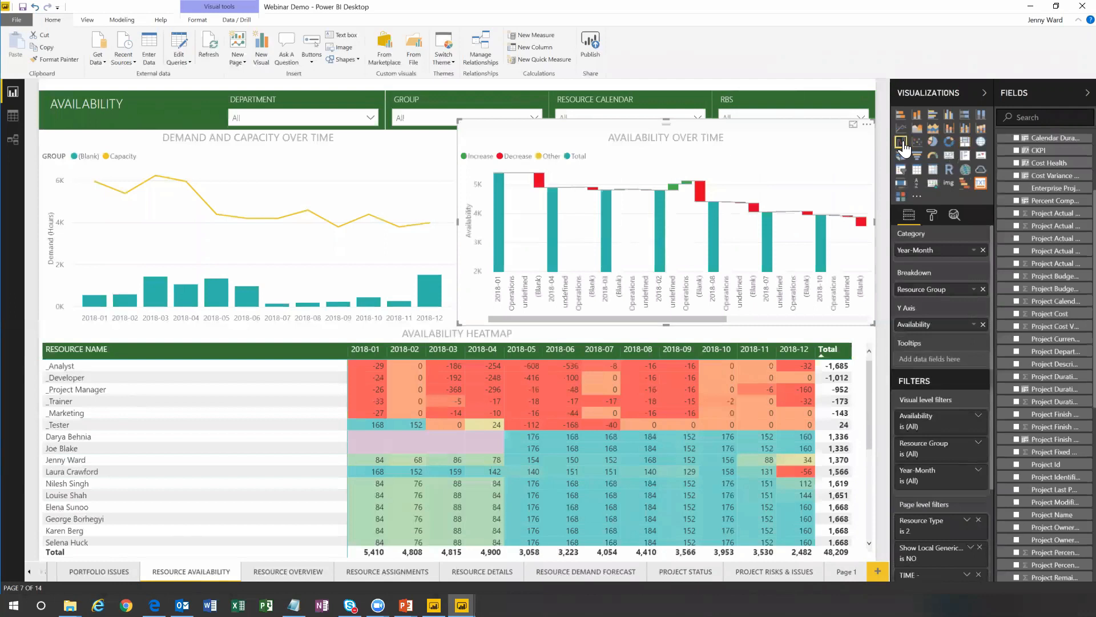
{"action": "left_click", "coordinate": [901, 129]}
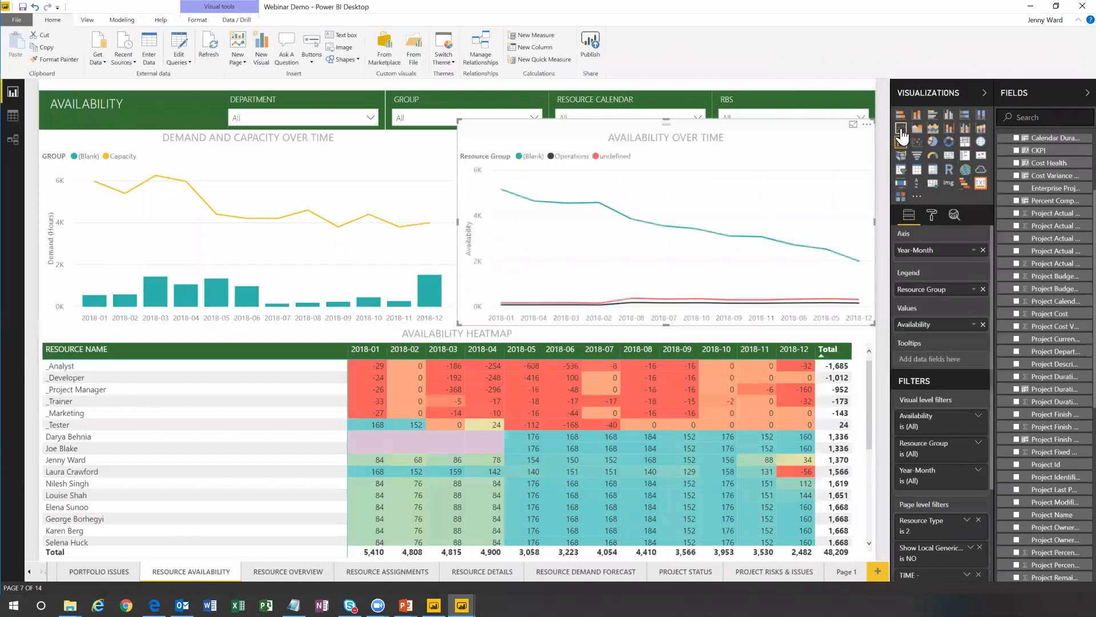
{"action": "left_click", "coordinate": [916, 115]}
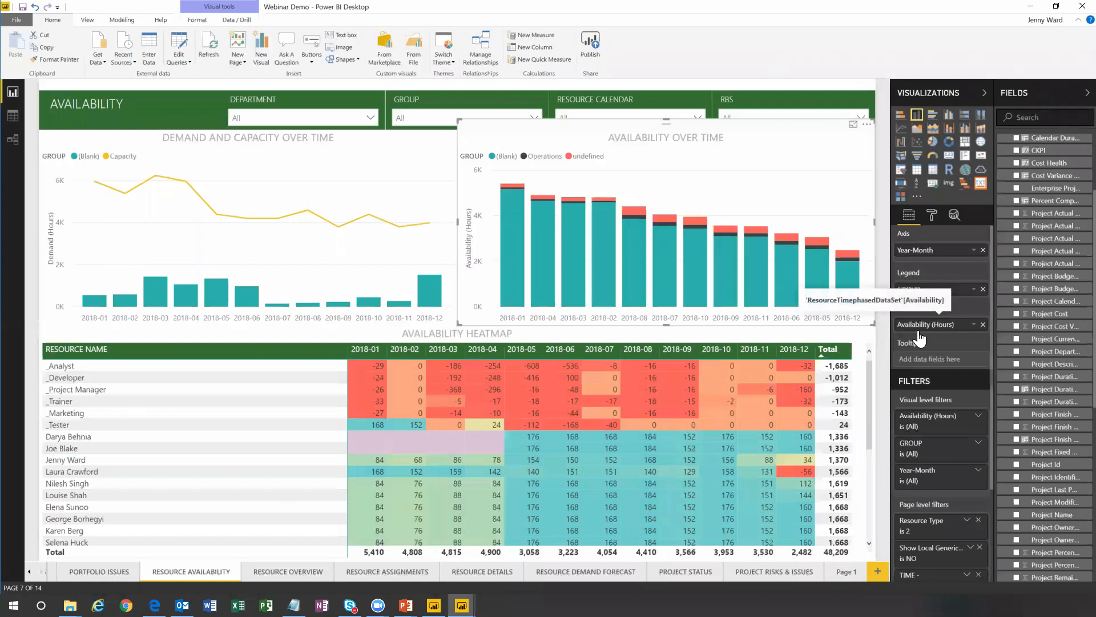
- Filter the Availability Over Time visual by GROUP to (Blank), Operations and undefined one at a time, and reset the selection
{"action": "scroll", "coordinate": [926, 367], "scroll_direction": "down", "scroll_amount": 2}
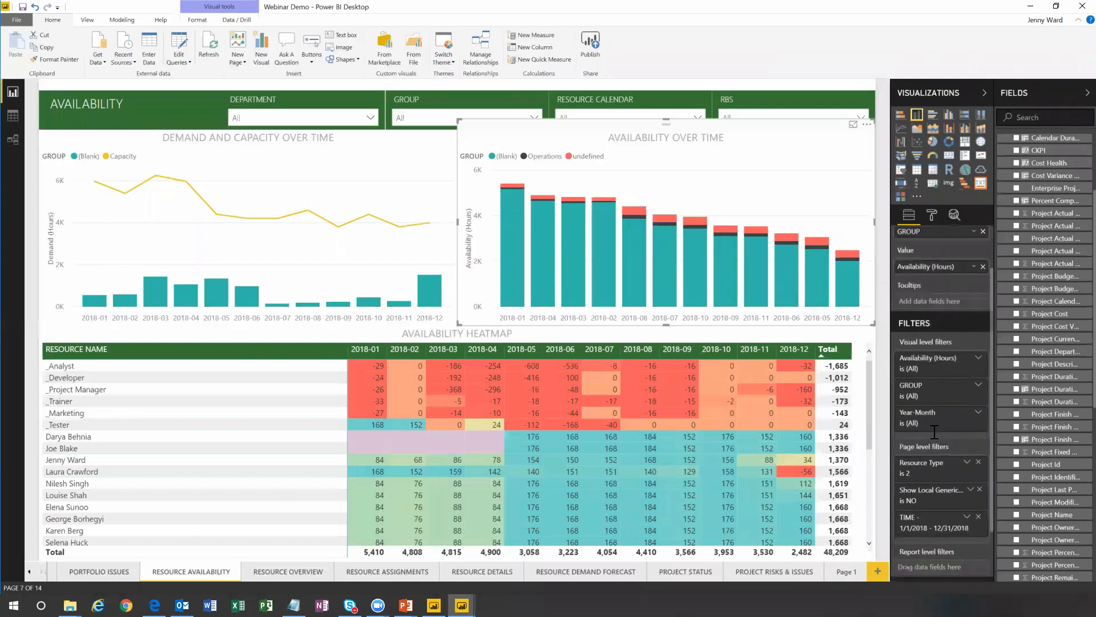
{"action": "scroll", "coordinate": [930, 439], "scroll_direction": "down", "scroll_amount": 2}
{"action": "left_click", "coordinate": [978, 330]}
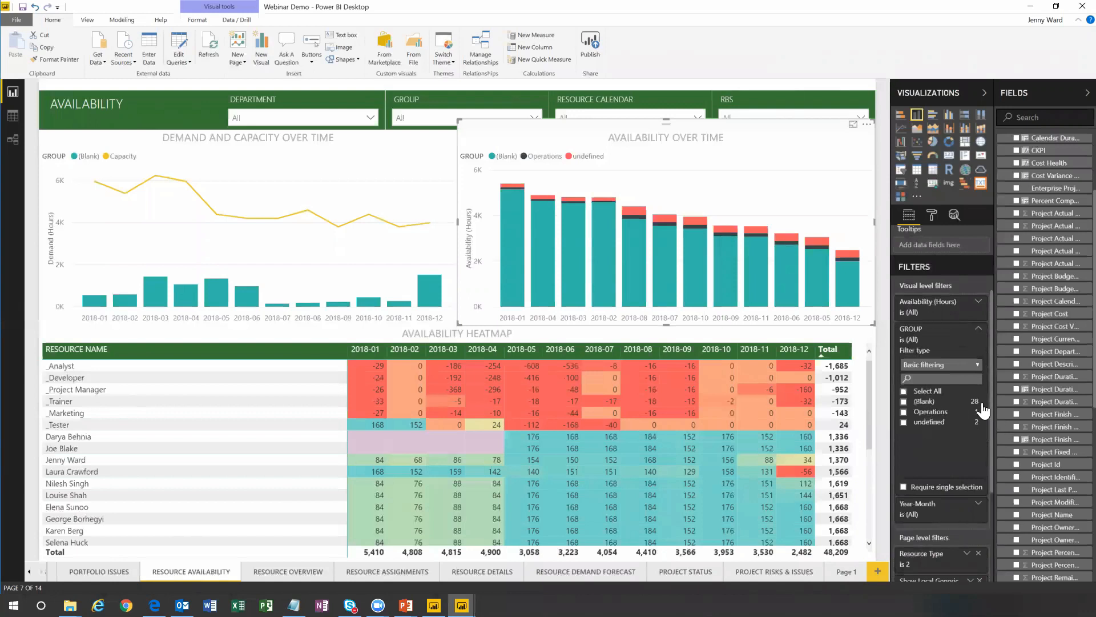
{"action": "left_click", "coordinate": [903, 402]}
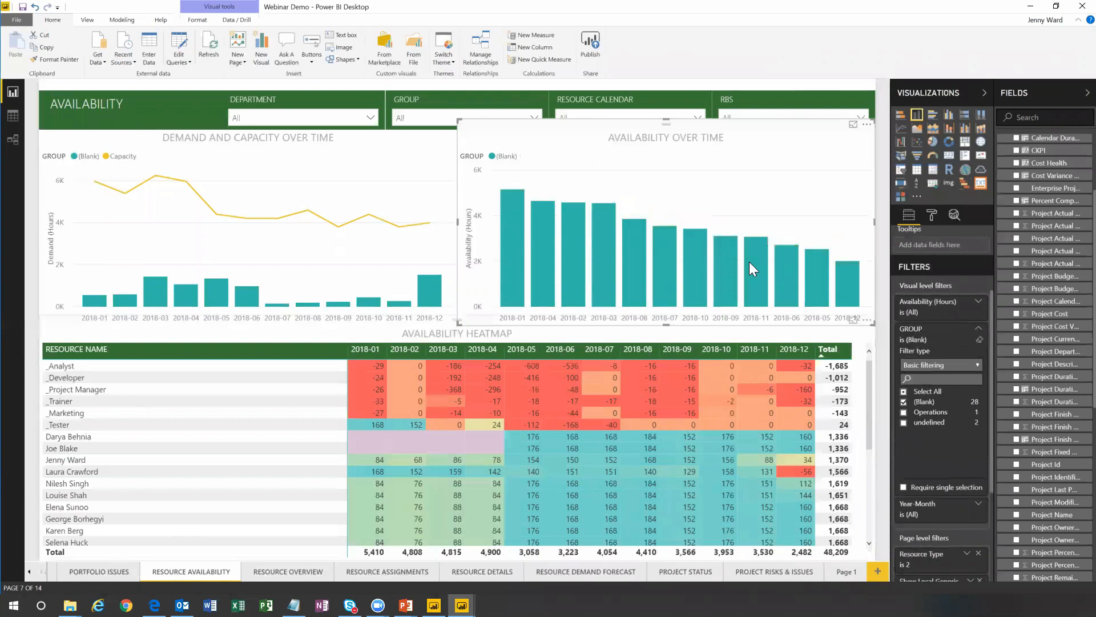
{"action": "left_click", "coordinate": [904, 403]}
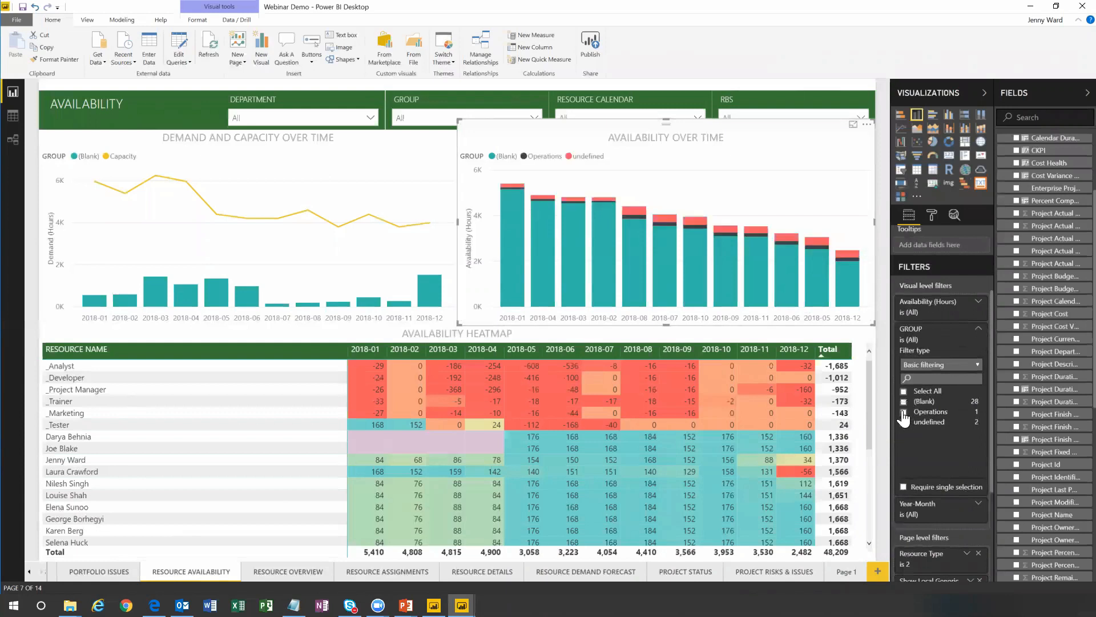
{"action": "left_click", "coordinate": [903, 413]}
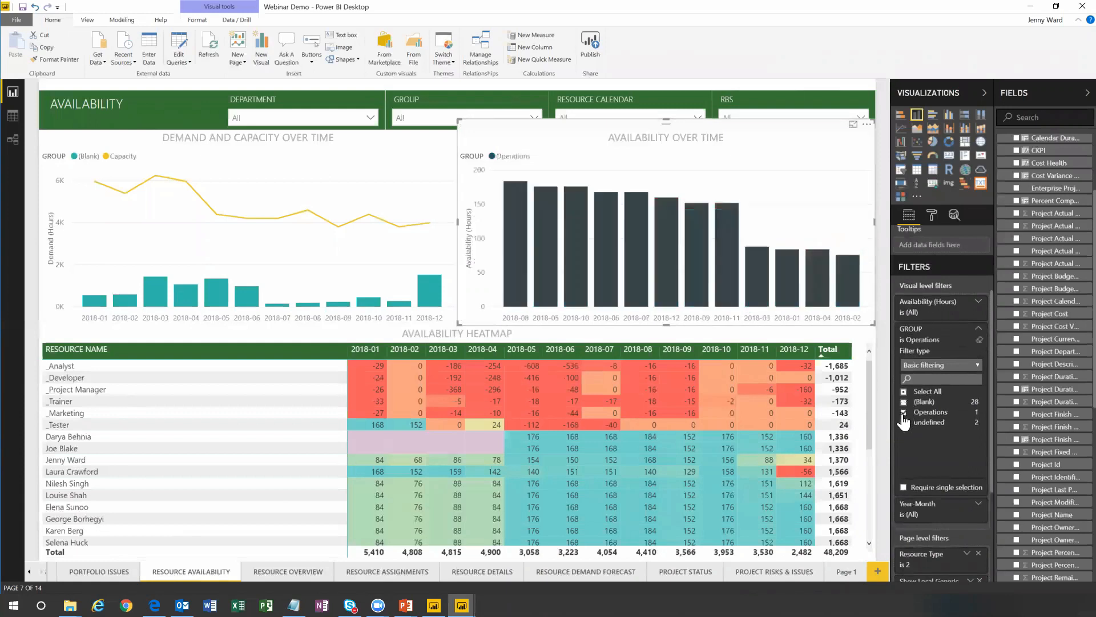
{"action": "left_click", "coordinate": [904, 423]}
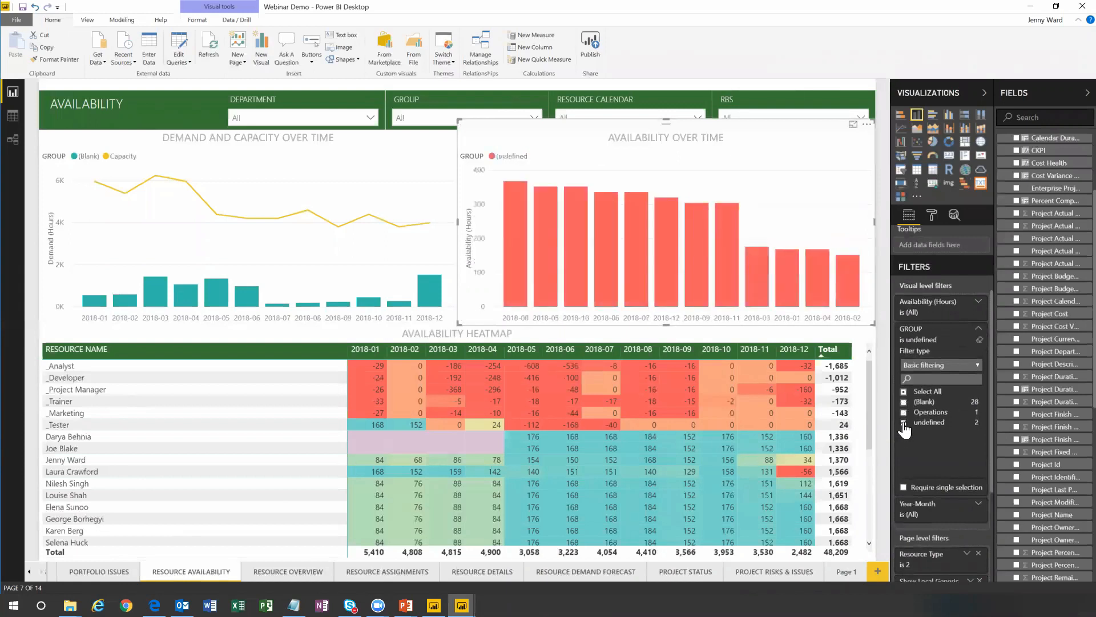
{"action": "left_click", "coordinate": [905, 392]}
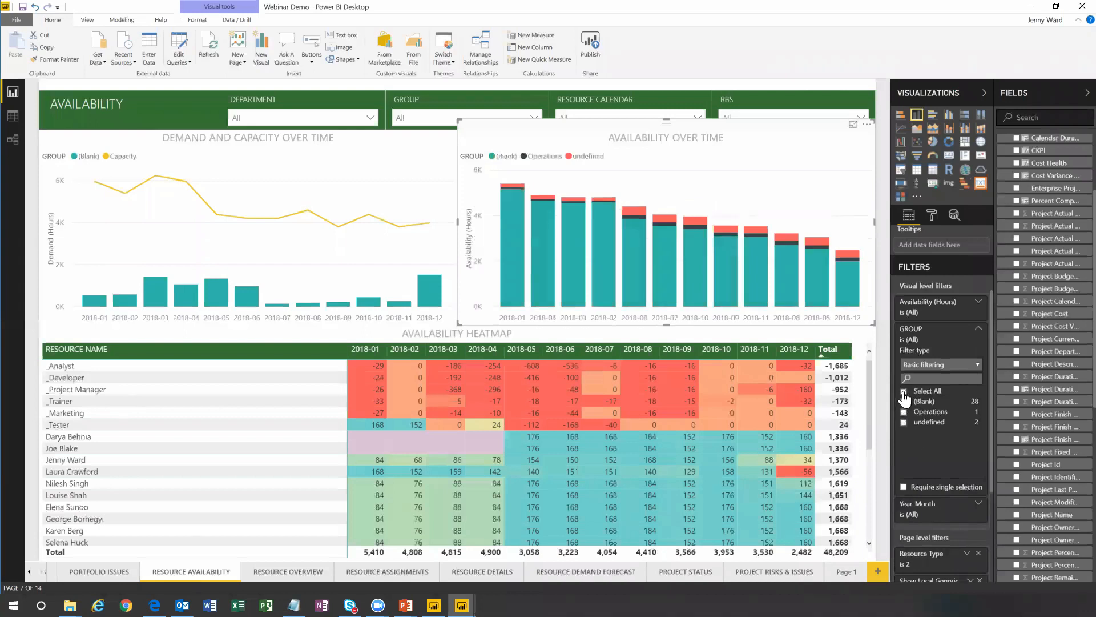
- Try (Blank), Operations and undefined together in the GROUP filter of Availability Over Time, and clear that filter
{"action": "left_click", "coordinate": [904, 392]}
{"action": "left_click", "coordinate": [905, 402]}
{"action": "left_click", "coordinate": [904, 412]}
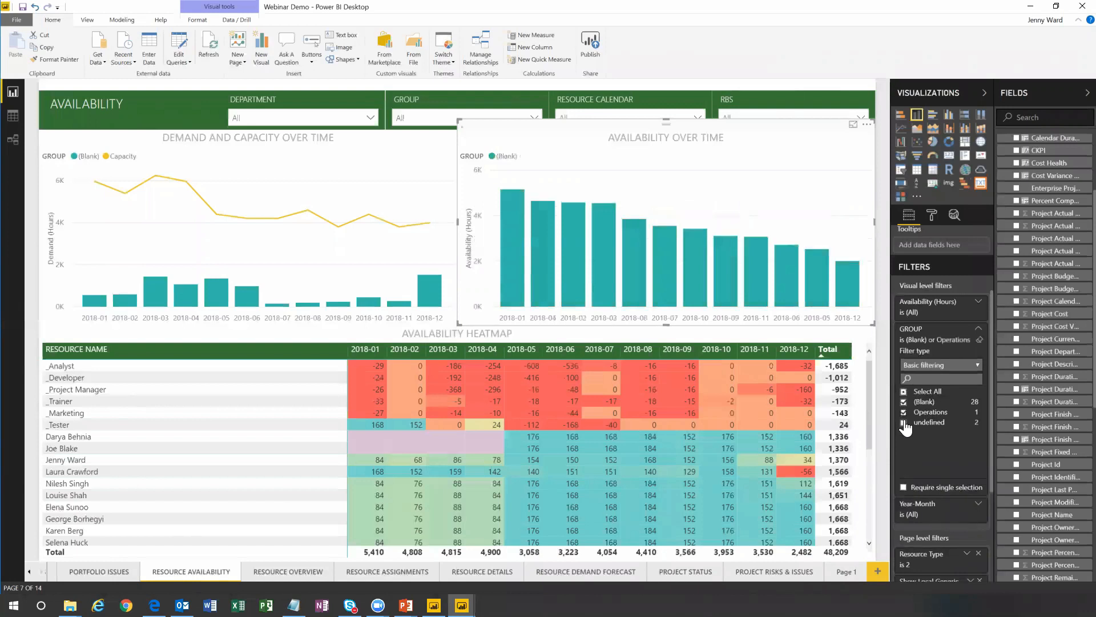
{"action": "left_click", "coordinate": [904, 423]}
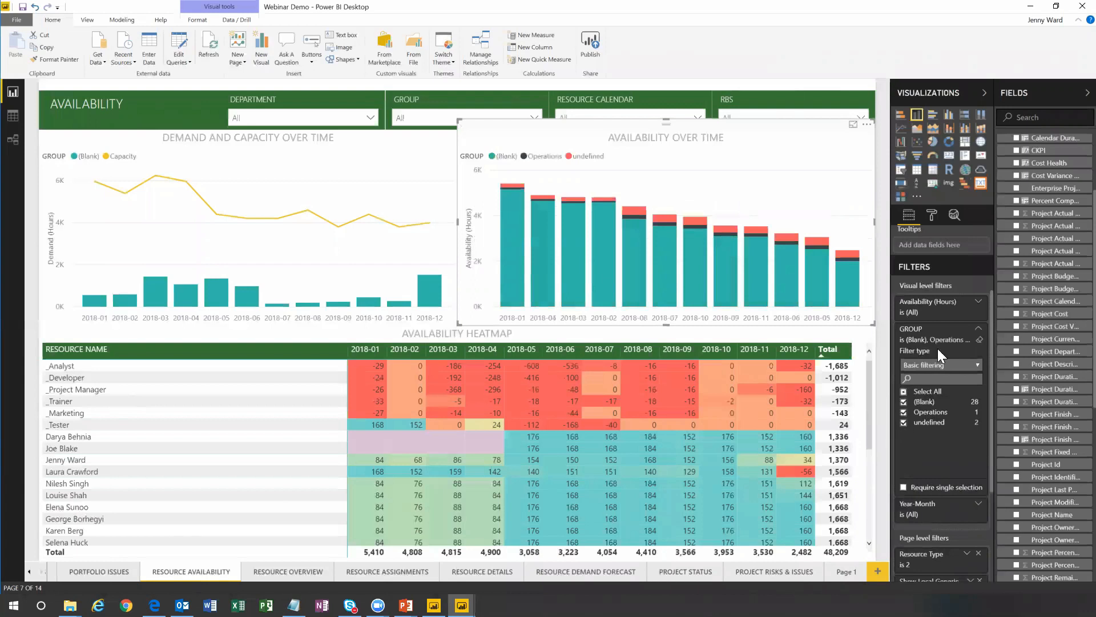
{"action": "left_click", "coordinate": [978, 328]}
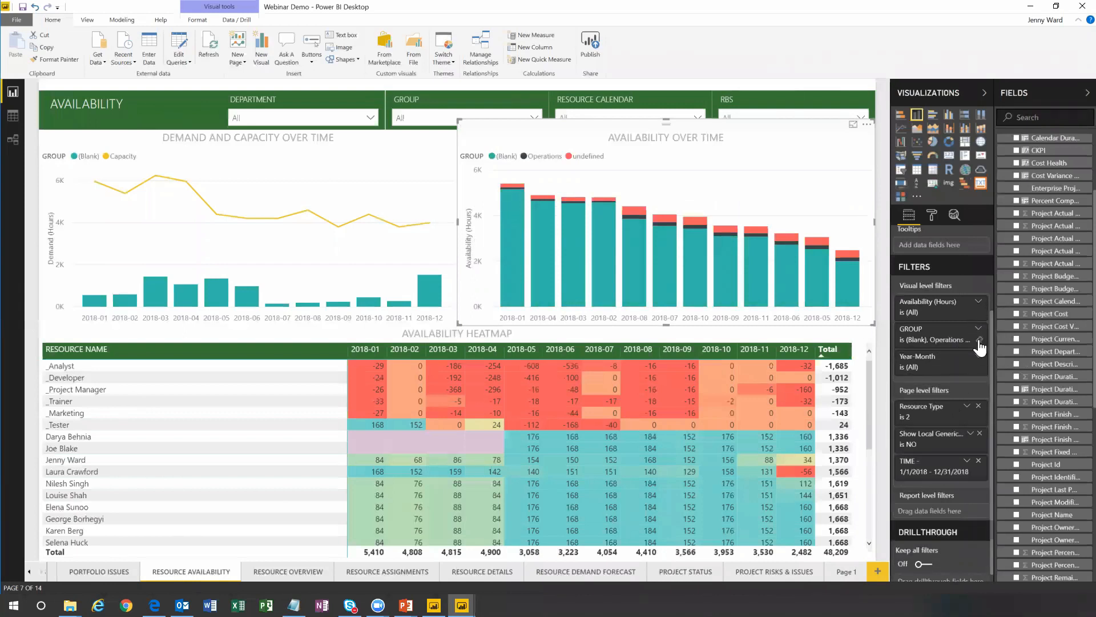
{"action": "left_click", "coordinate": [979, 341]}
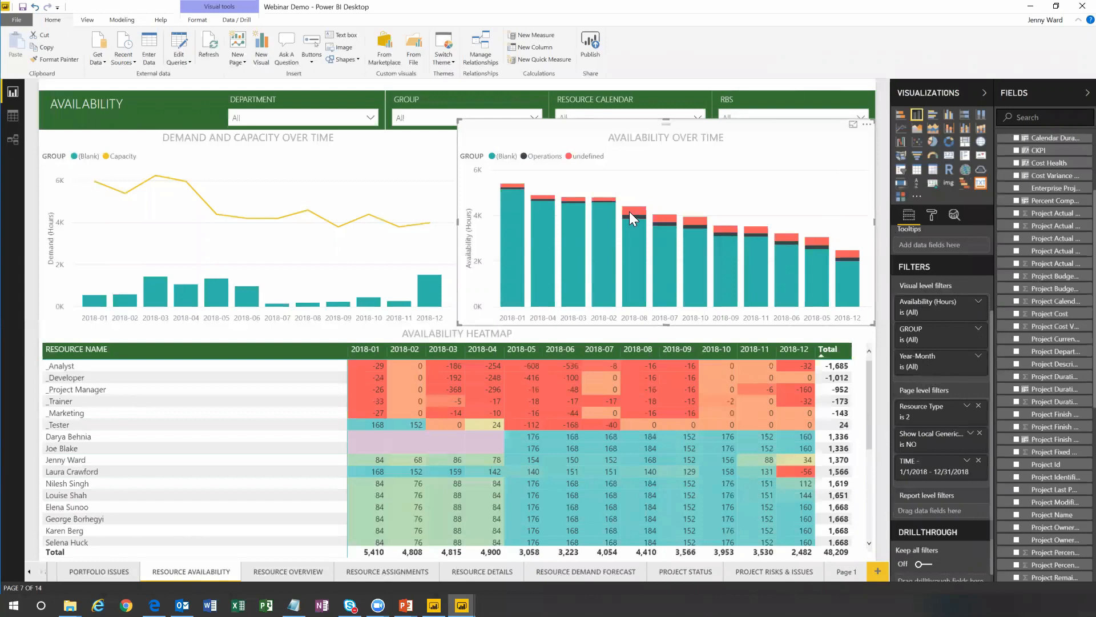
- Compare the visual level and page level filters of the Demand and Capacity Over Time and Availability Over Time visuals
{"action": "left_click", "coordinate": [384, 159]}
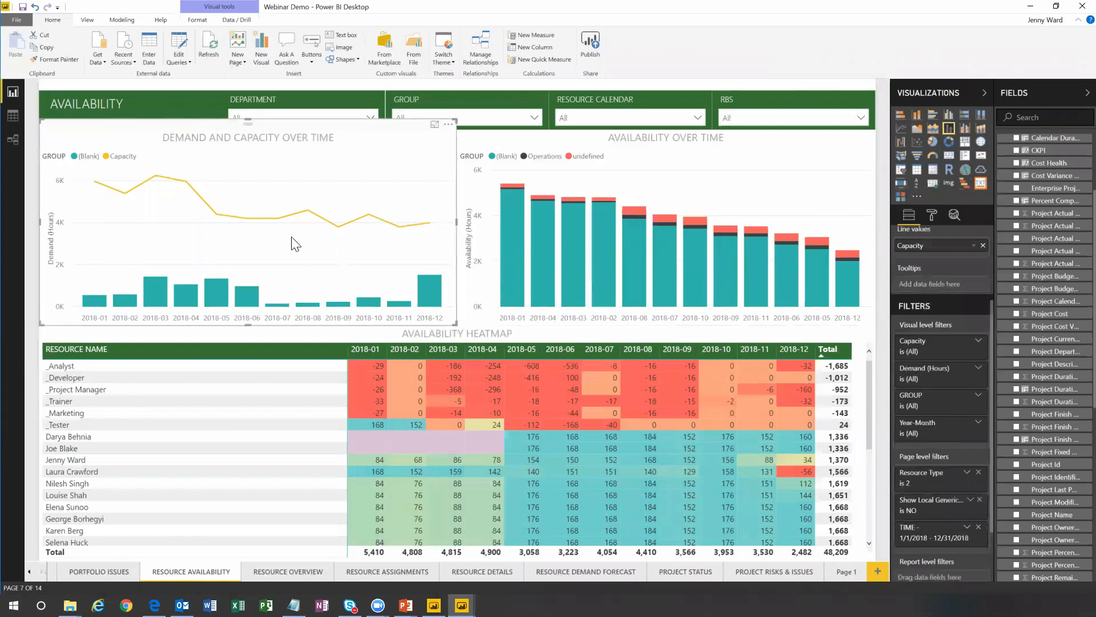
{"action": "left_click", "coordinate": [765, 171]}
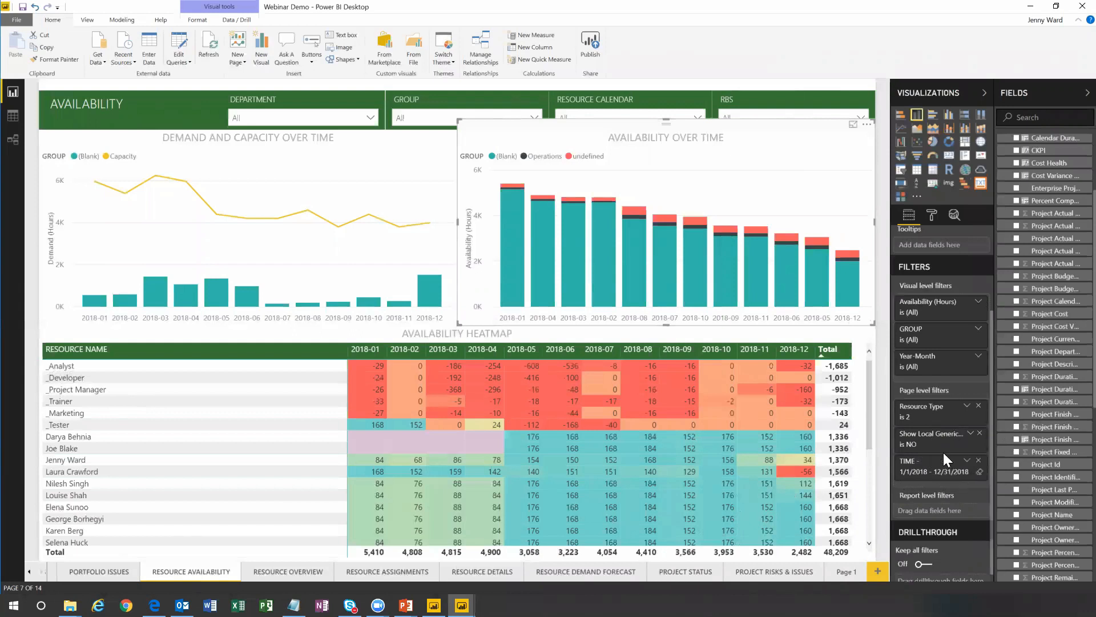
{"action": "scroll", "coordinate": [927, 505], "scroll_direction": "down", "scroll_amount": 1}
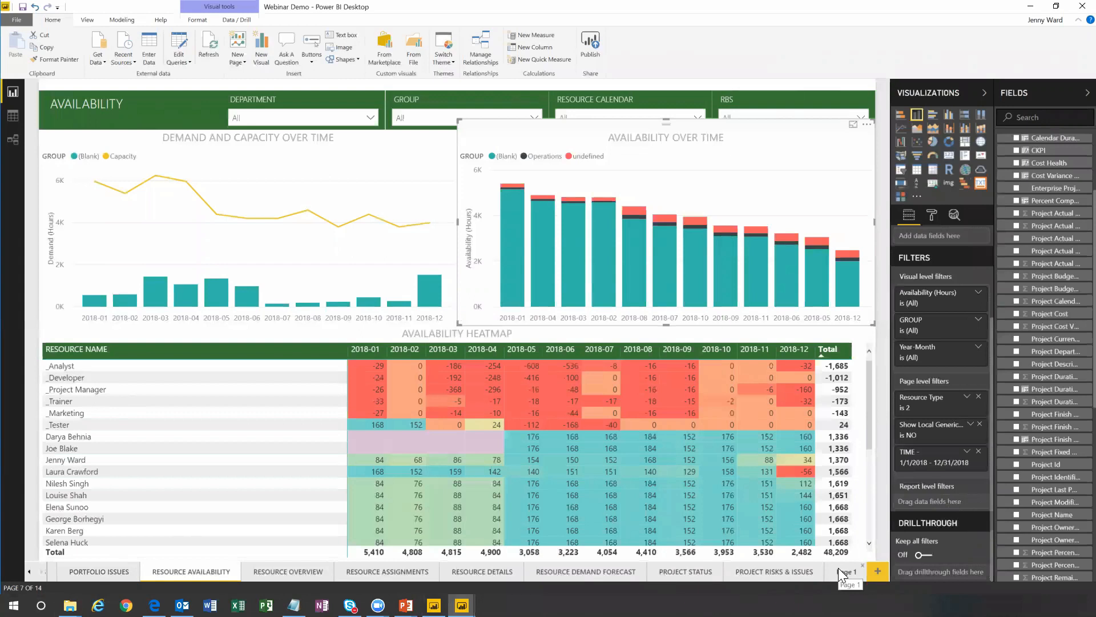
- Switch to the PowerPoint slide show and advance to the General Style Settings slide
{"action": "mouse_move", "coordinate": [462, 604]}
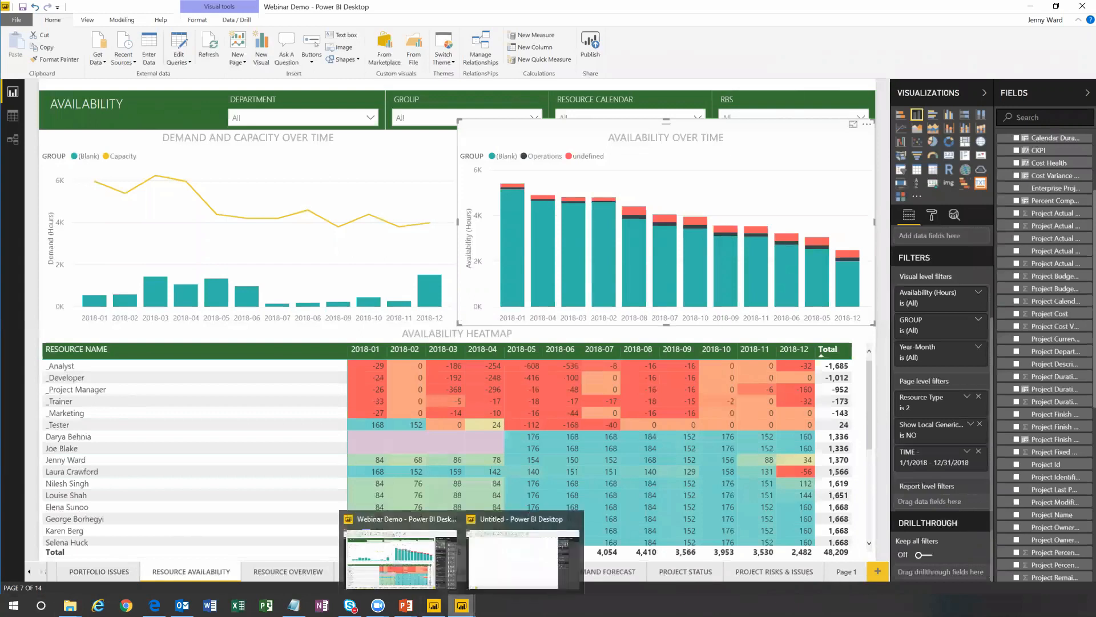
{"action": "mouse_move", "coordinate": [406, 605]}
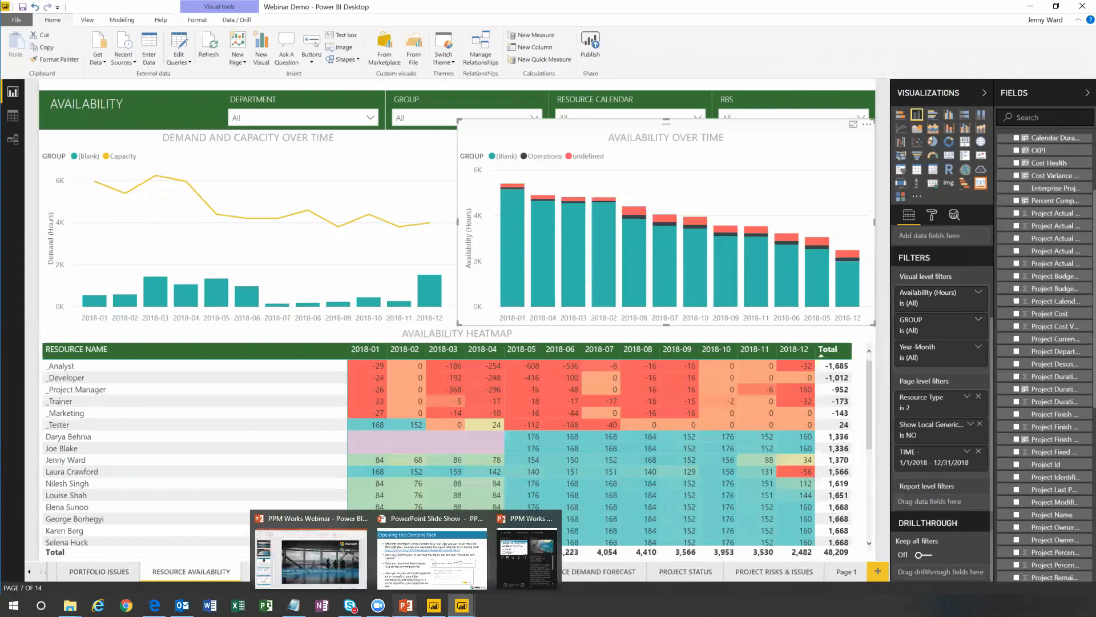
{"action": "left_click", "coordinate": [455, 526]}
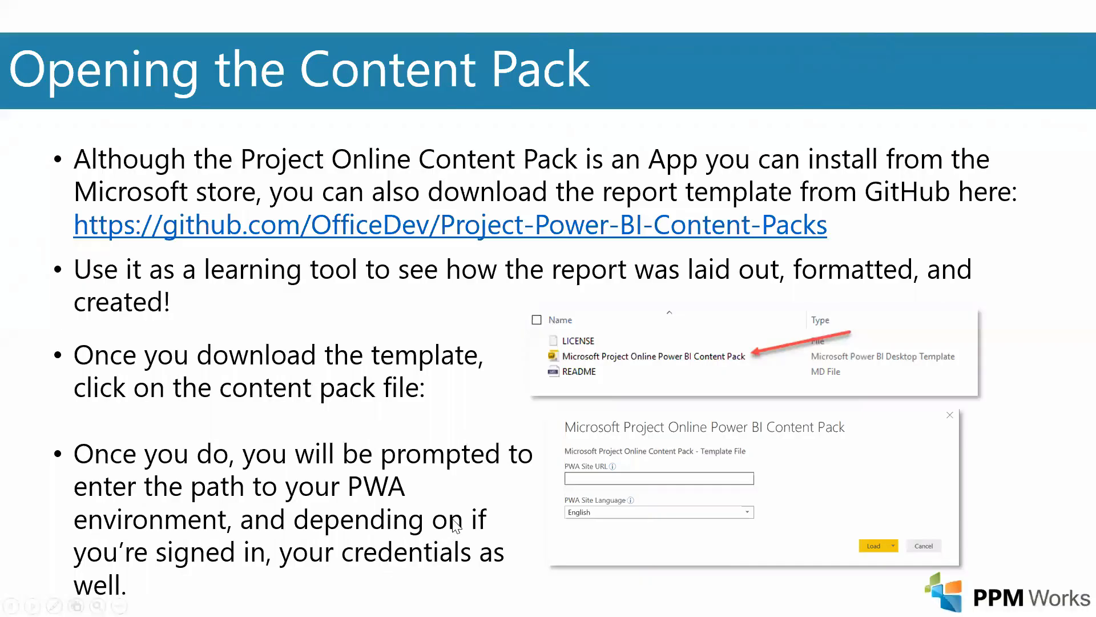
{"action": "left_click", "coordinate": [452, 518]}
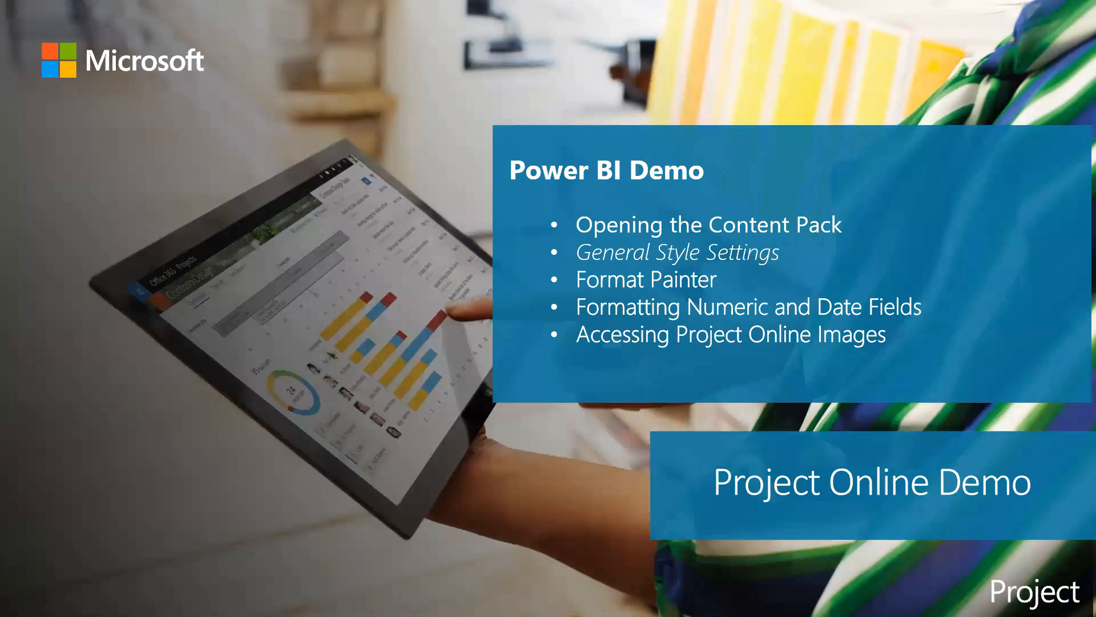
{"action": "key", "text": "Right"}
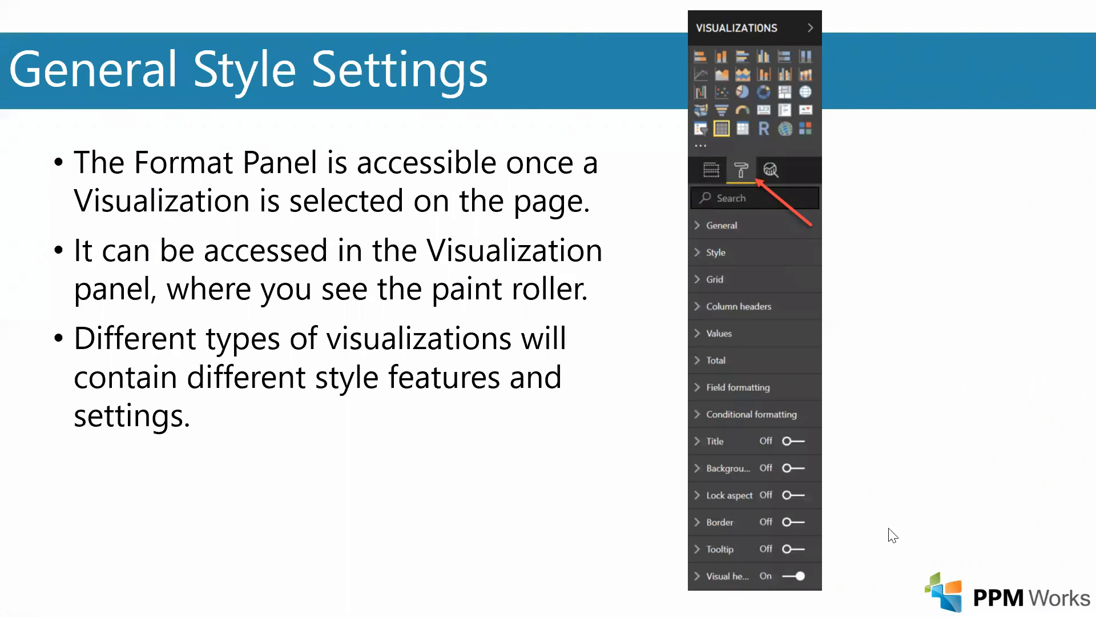
- Switch back to Power BI Desktop and inspect the Resource Overview page's resource table and the Resource Availability page's Availability Heatmap
{"action": "key", "text": "alt+Tab"}
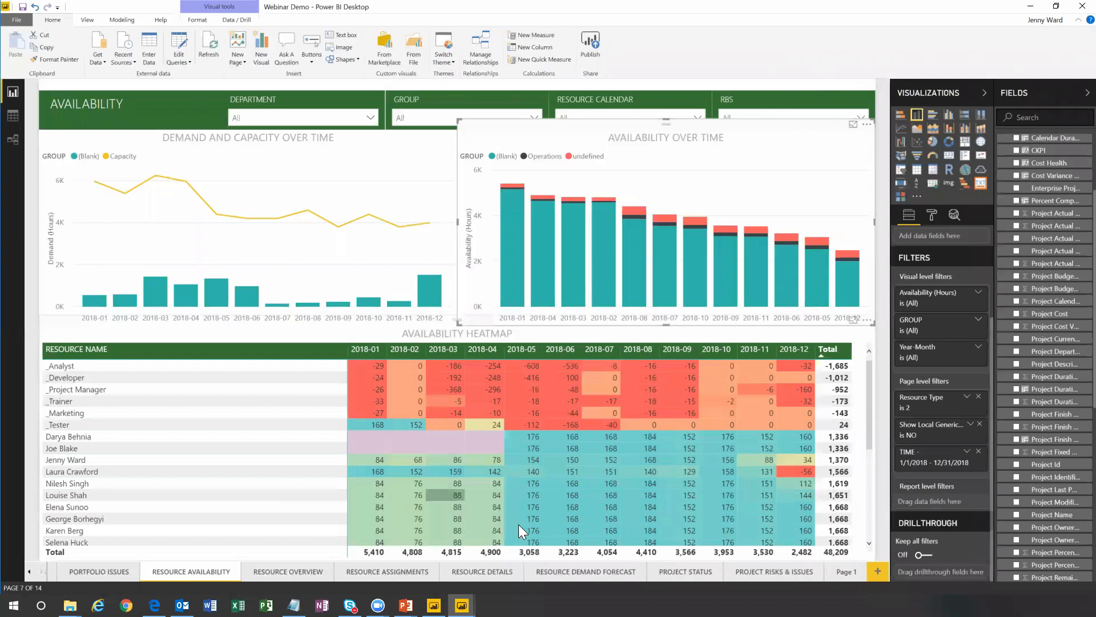
{"action": "left_click", "coordinate": [281, 569]}
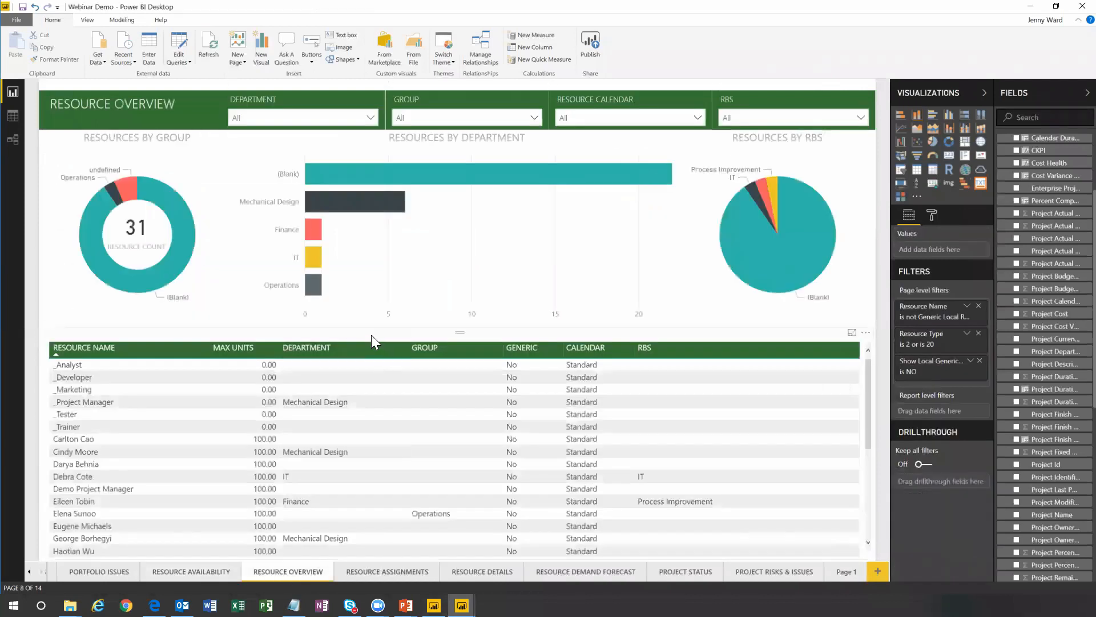
{"action": "left_click", "coordinate": [371, 334]}
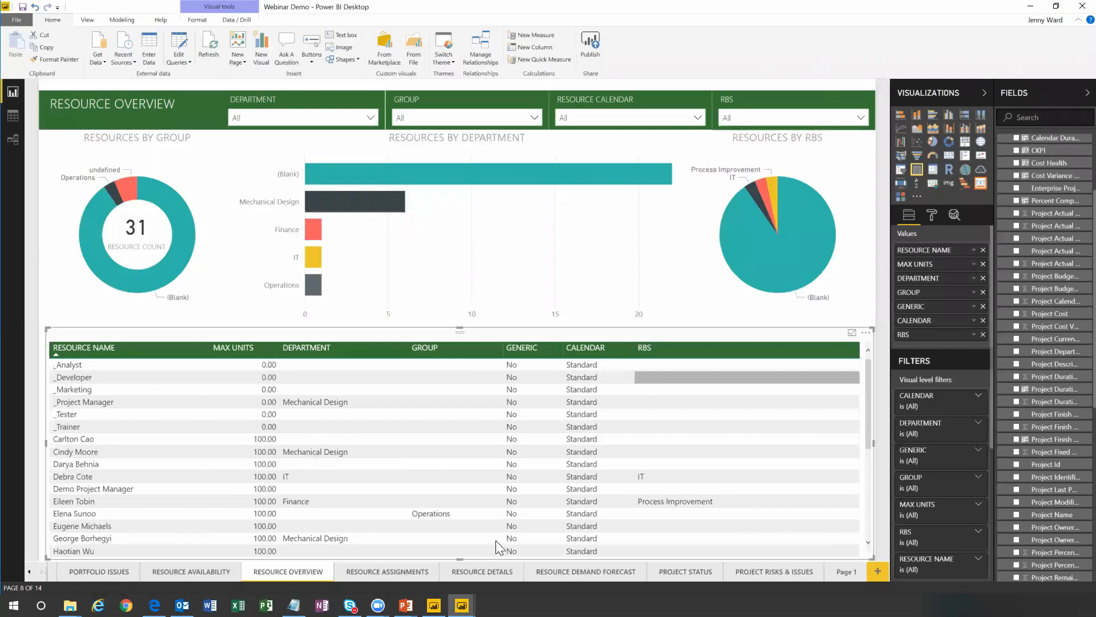
{"action": "left_click", "coordinate": [190, 569]}
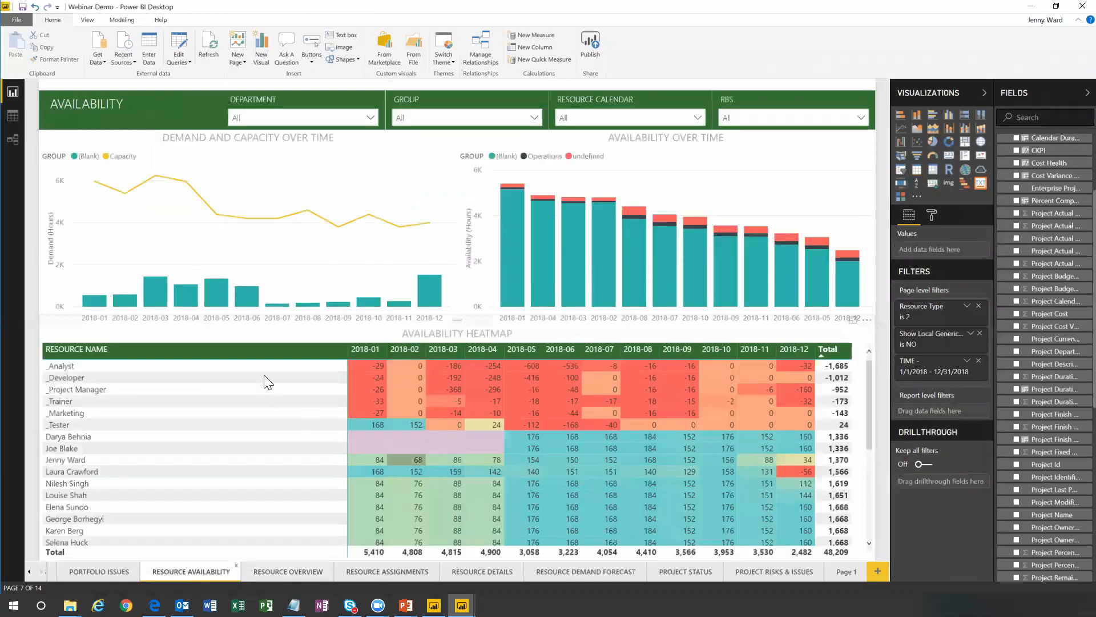
{"action": "left_click", "coordinate": [283, 336]}
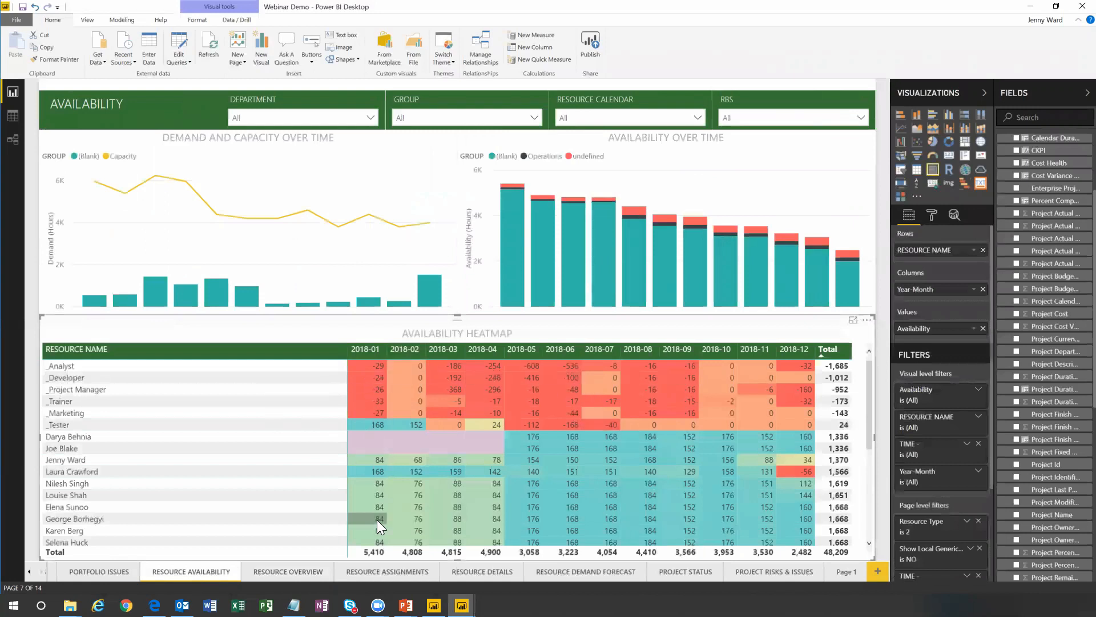
- On the Portfolio Issues page, sort the issues table by ISSUE and open its formatting options
{"action": "left_click", "coordinate": [115, 571]}
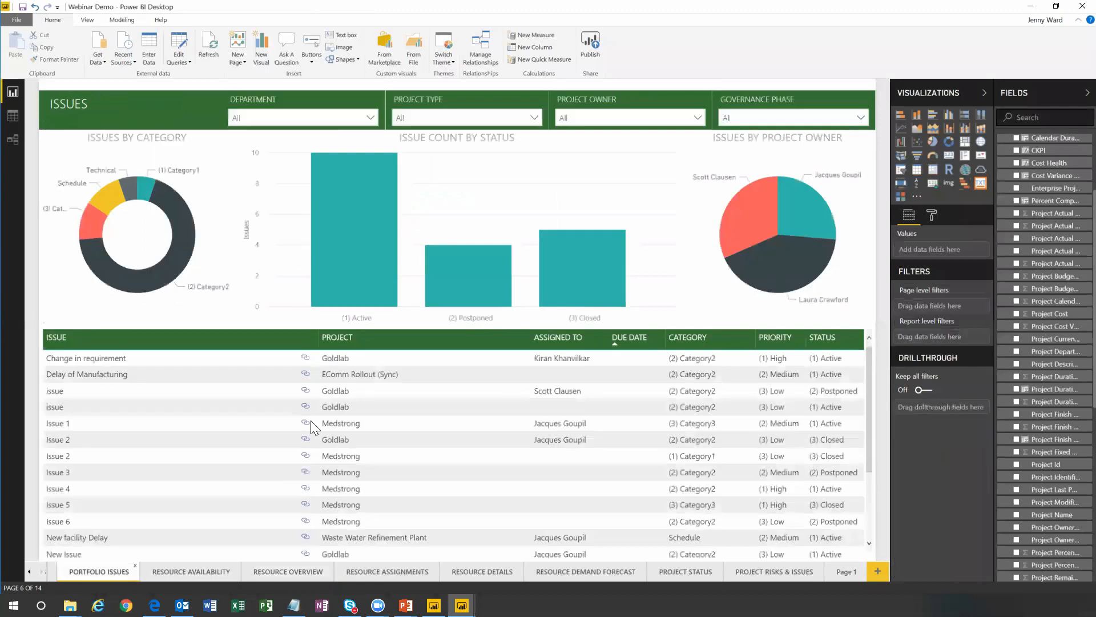
{"action": "left_click", "coordinate": [422, 325]}
{"action": "left_click", "coordinate": [249, 339]}
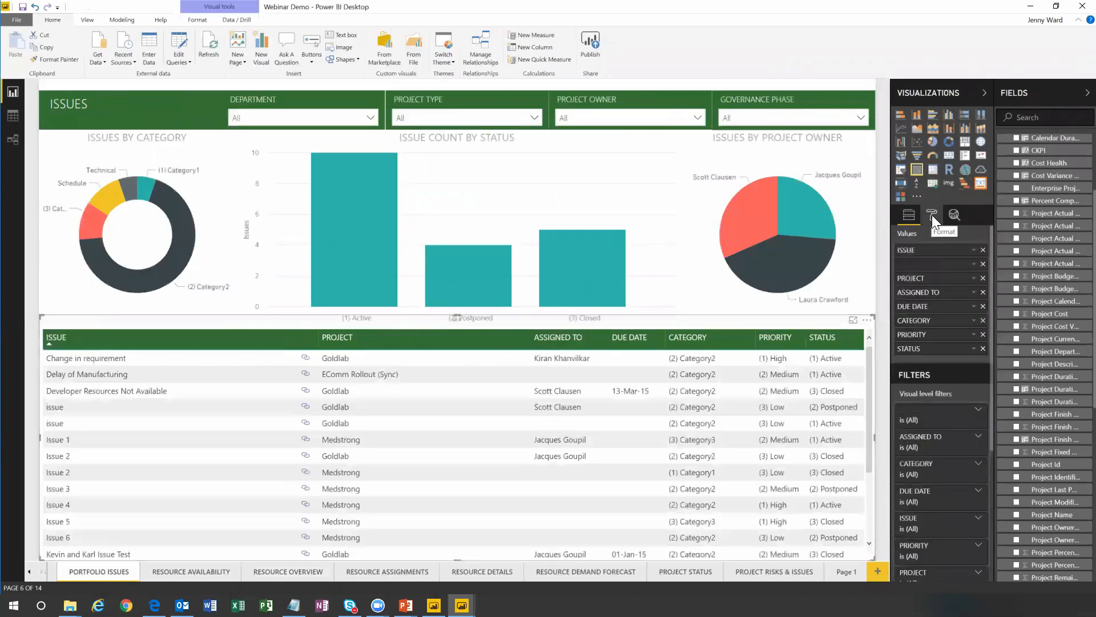
{"action": "left_click", "coordinate": [931, 215]}
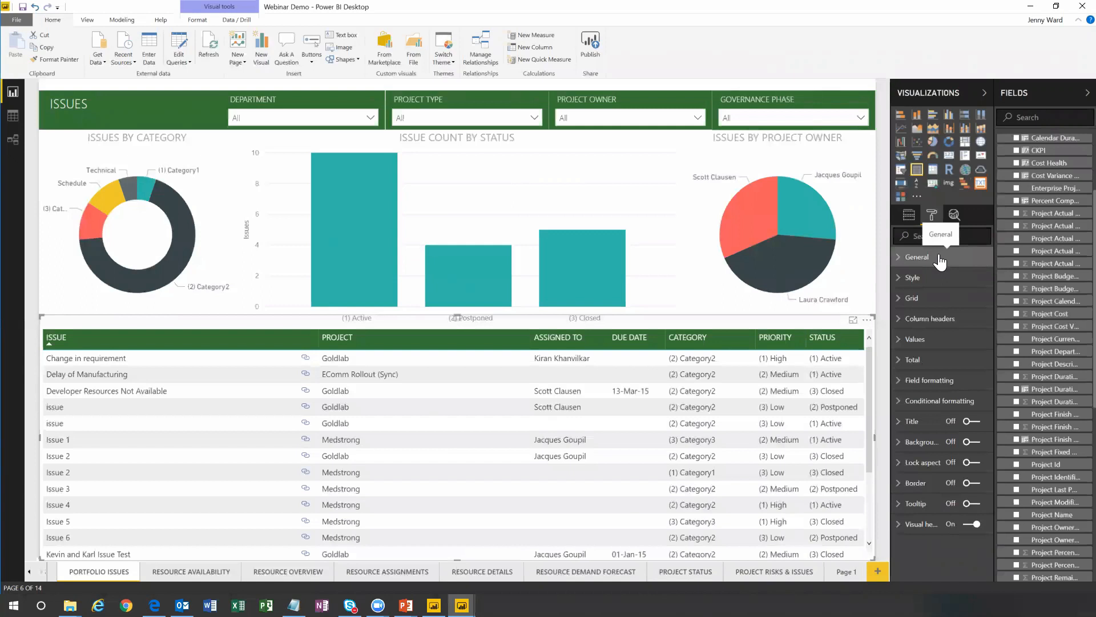
- Compare the General position and size settings of the issues table with those of the four filter slicers in the page header
{"action": "left_click", "coordinate": [900, 258]}
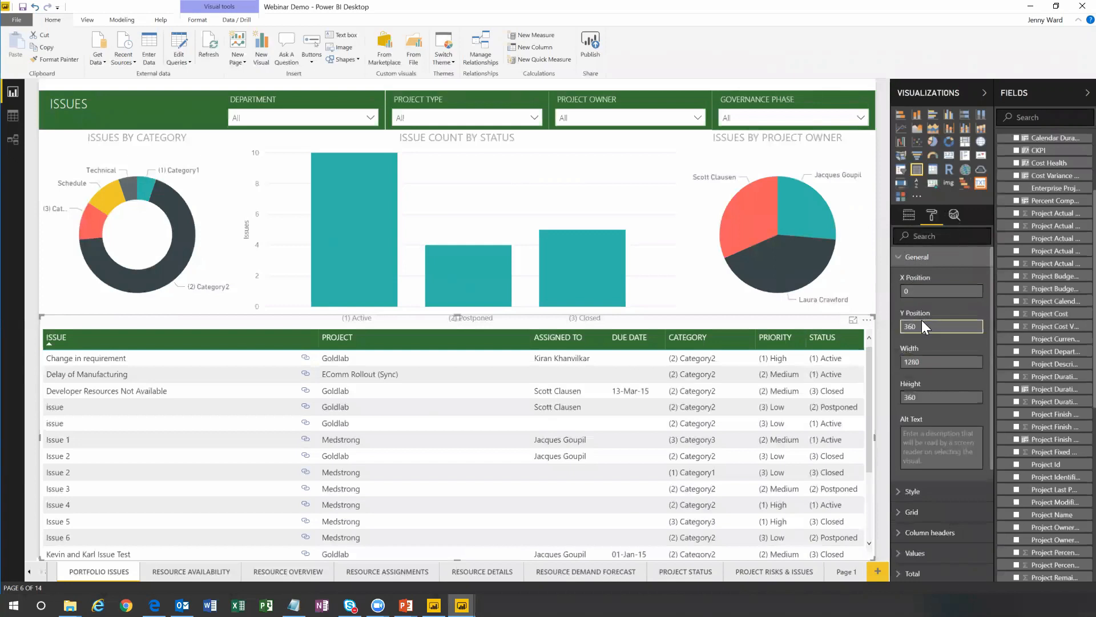
{"action": "left_click", "coordinate": [341, 90]}
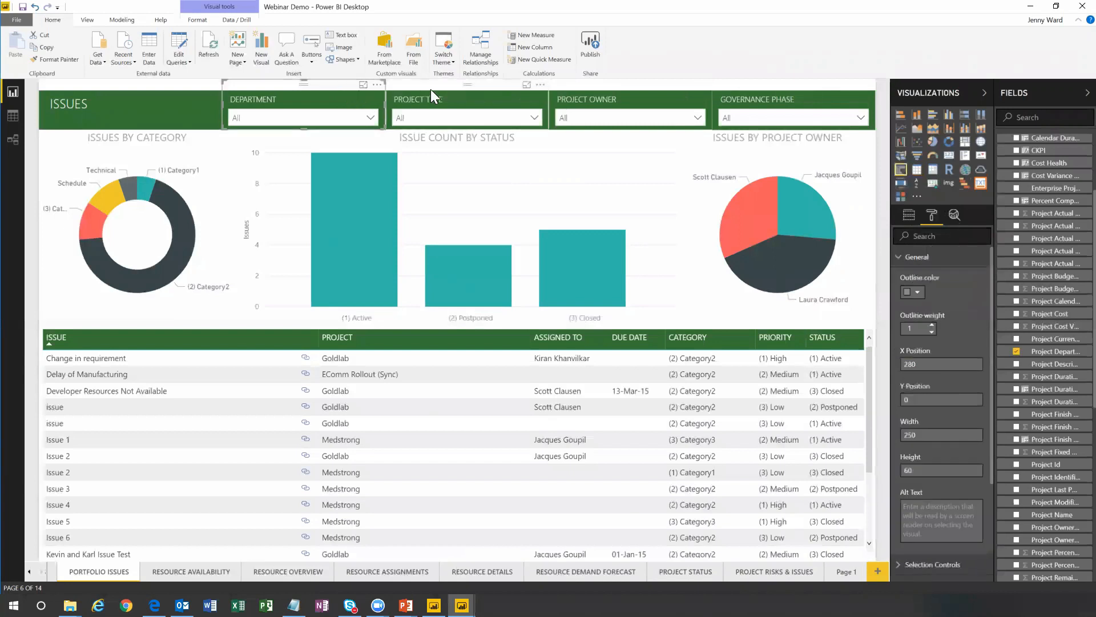
{"action": "left_click", "coordinate": [431, 89]}
{"action": "left_click", "coordinate": [341, 88]}
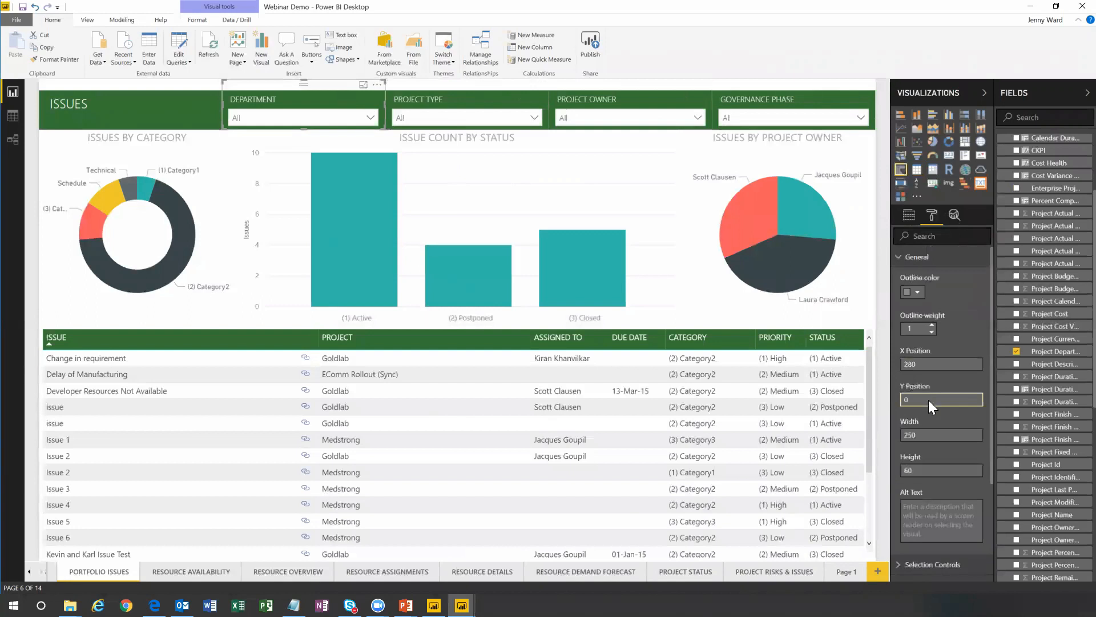
{"action": "left_click", "coordinate": [482, 90]}
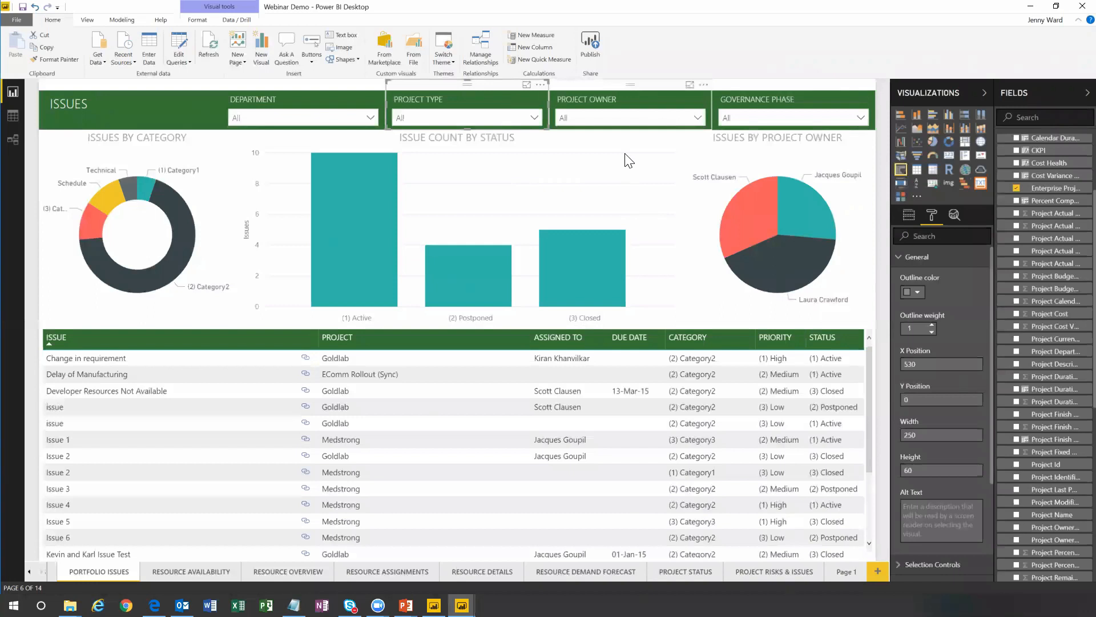
{"action": "left_click", "coordinate": [628, 96]}
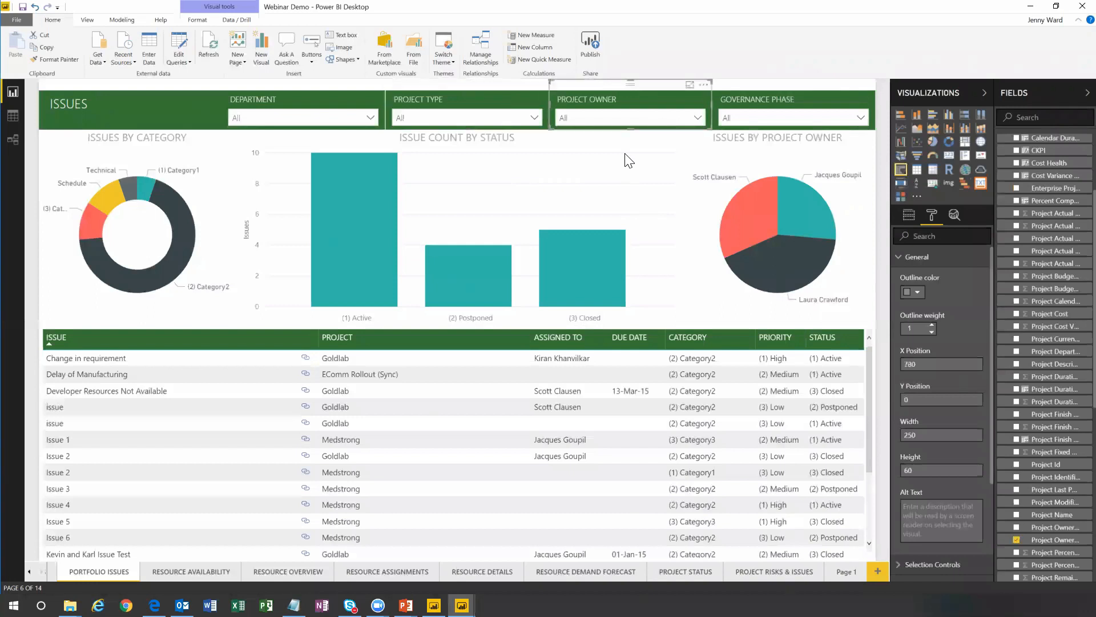
{"action": "left_click", "coordinate": [498, 87]}
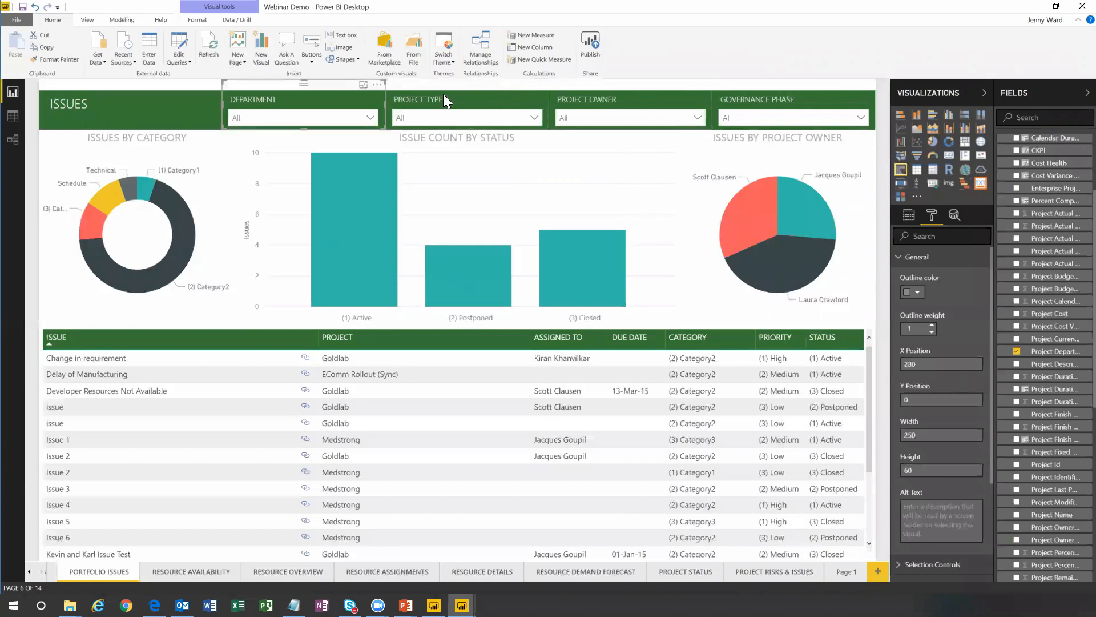
{"action": "left_click", "coordinate": [628, 95]}
{"action": "key", "text": "Tab"}
{"action": "key", "text": "Return"}
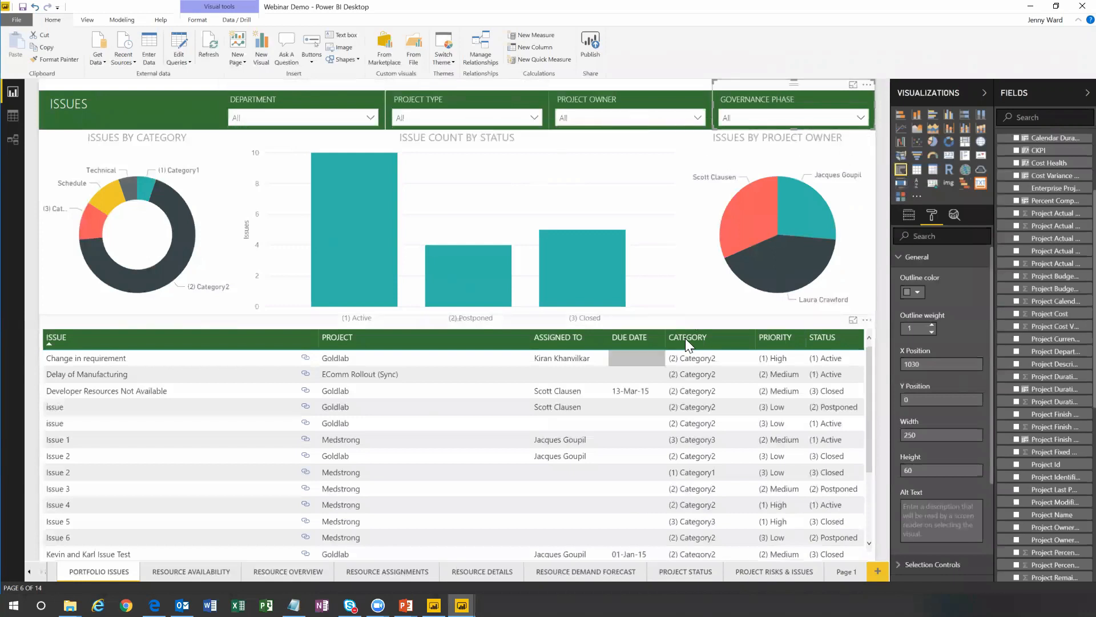
{"action": "left_click", "coordinate": [535, 325]}
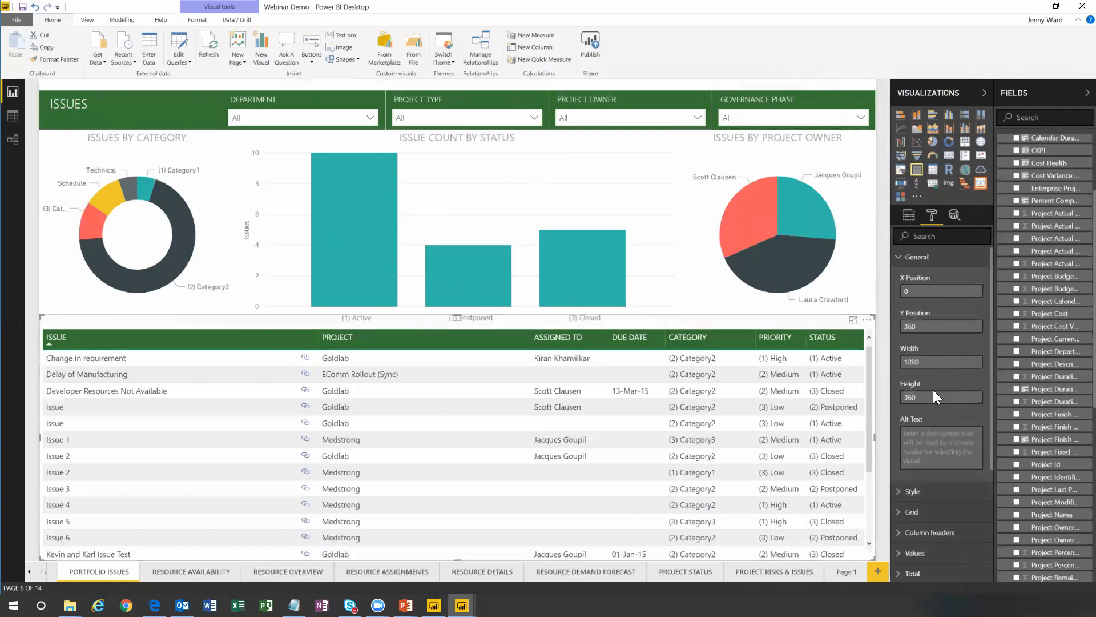
{"action": "left_click", "coordinate": [901, 258]}
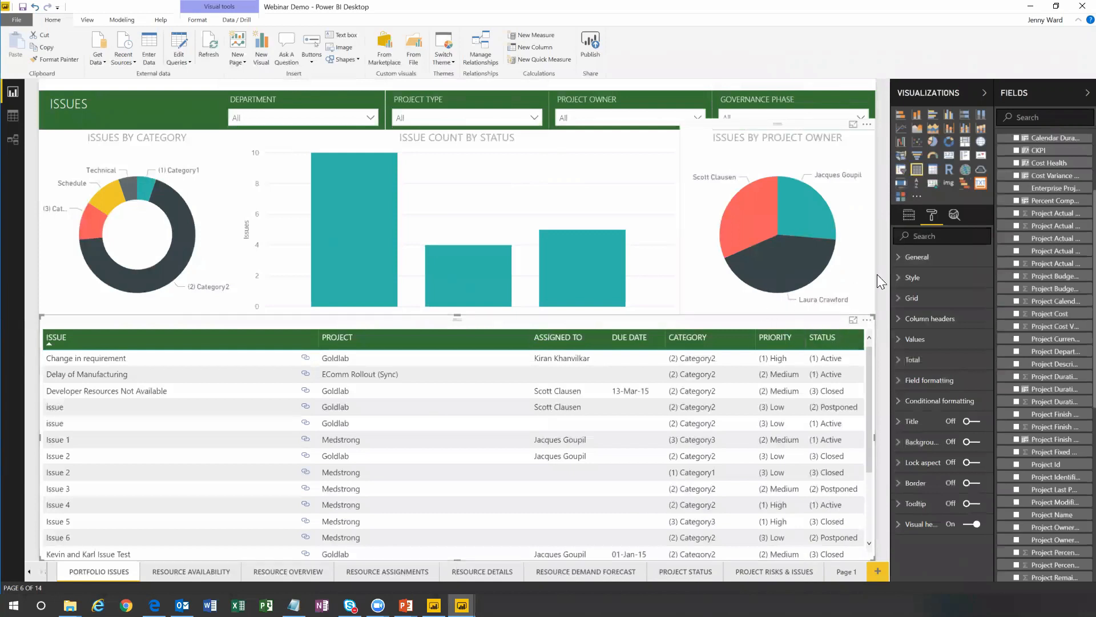
- Try the Alternating rows, Bold header and Minimal styles on the issues table
{"action": "left_click", "coordinate": [917, 282]}
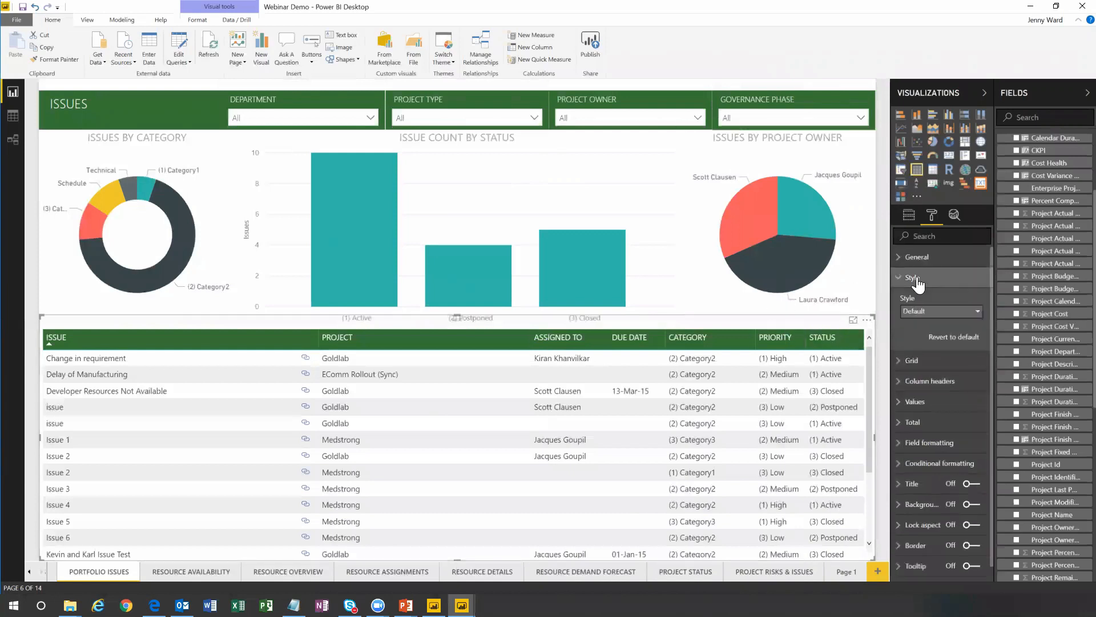
{"action": "left_click", "coordinate": [978, 313]}
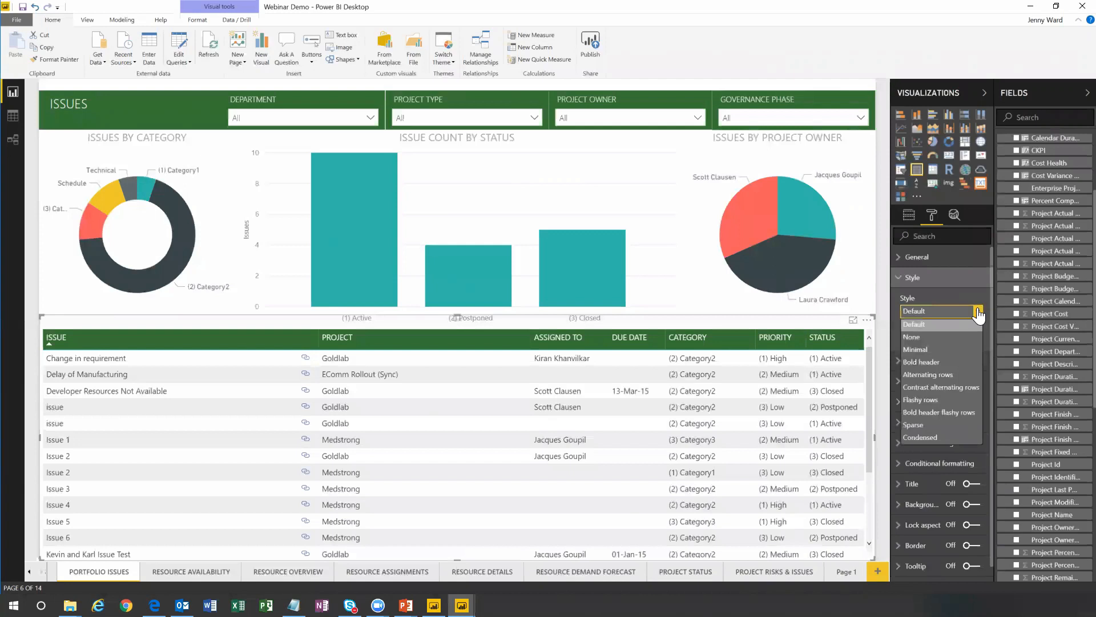
{"action": "left_click", "coordinate": [941, 374]}
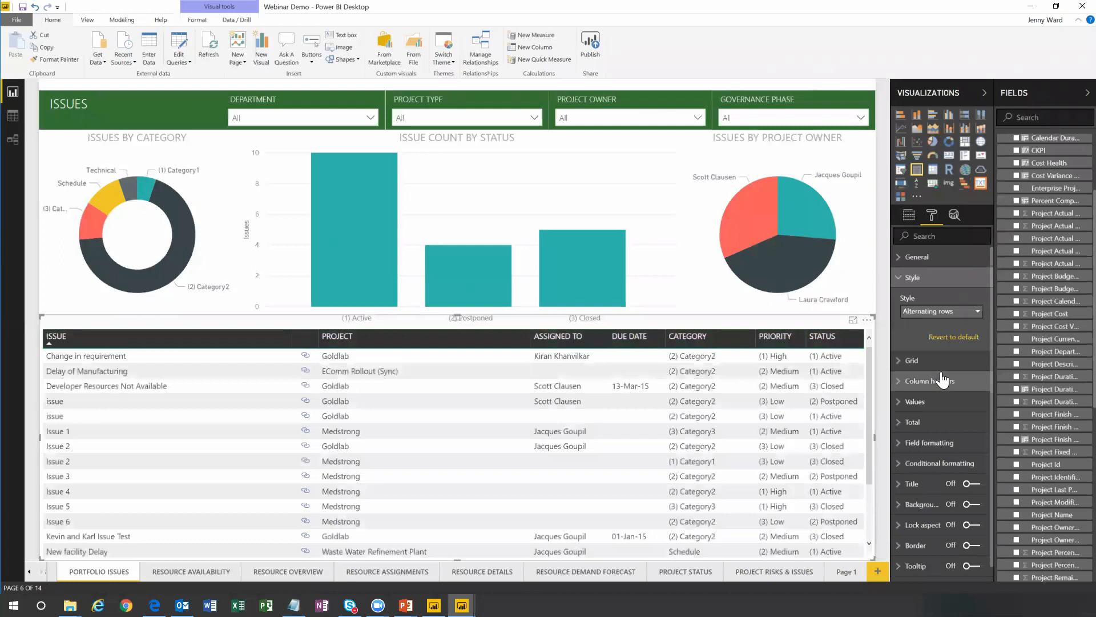
{"action": "left_click", "coordinate": [976, 311]}
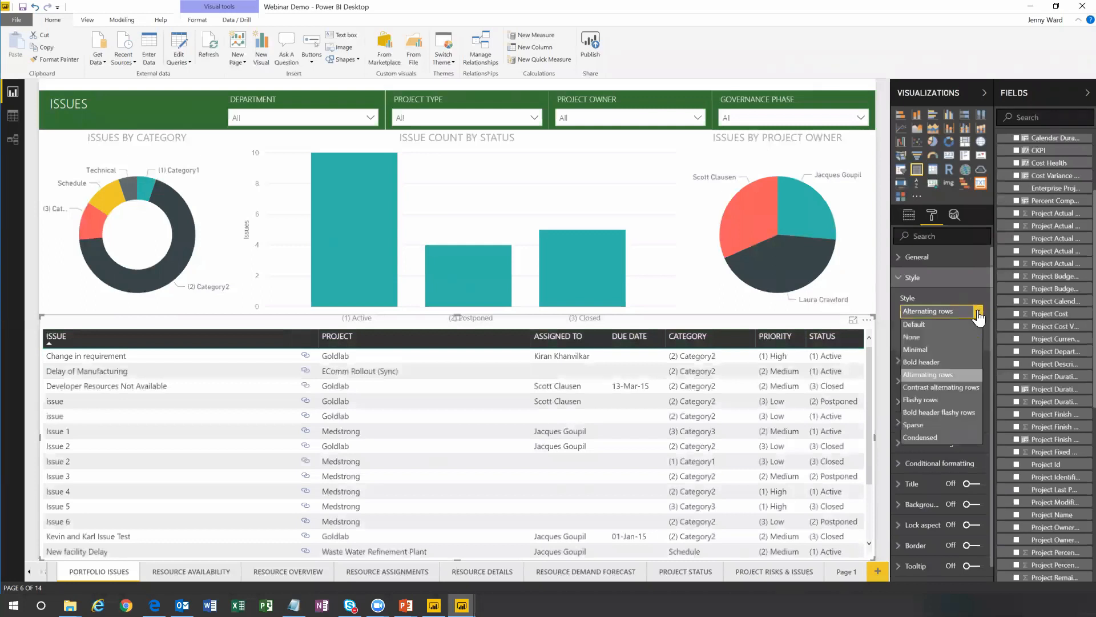
{"action": "left_click", "coordinate": [933, 362]}
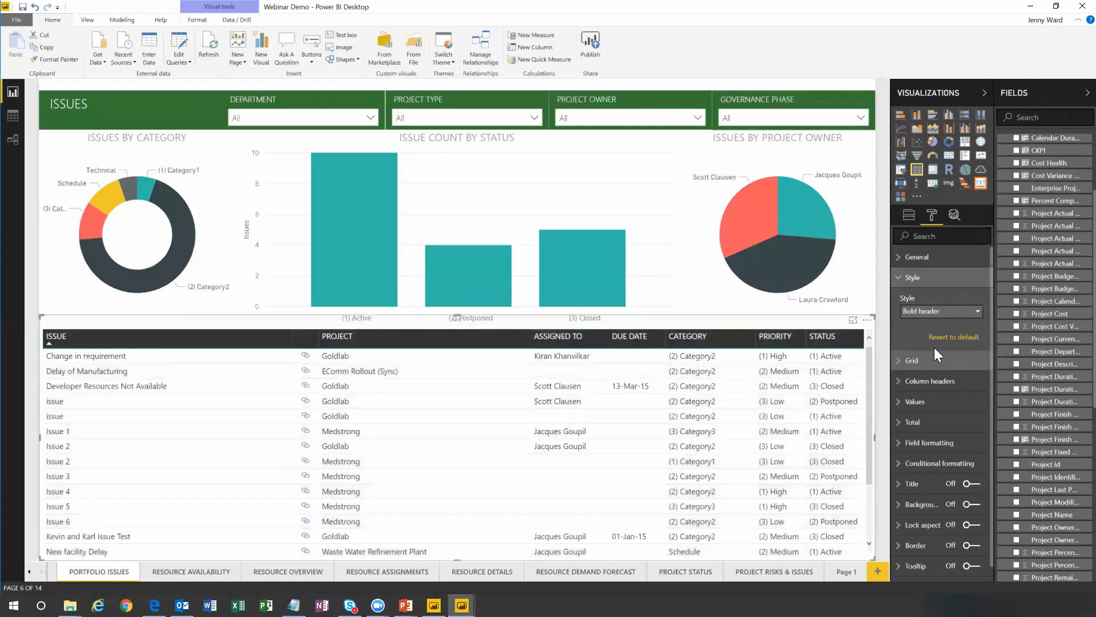
{"action": "left_click", "coordinate": [965, 311]}
{"action": "left_click", "coordinate": [933, 350]}
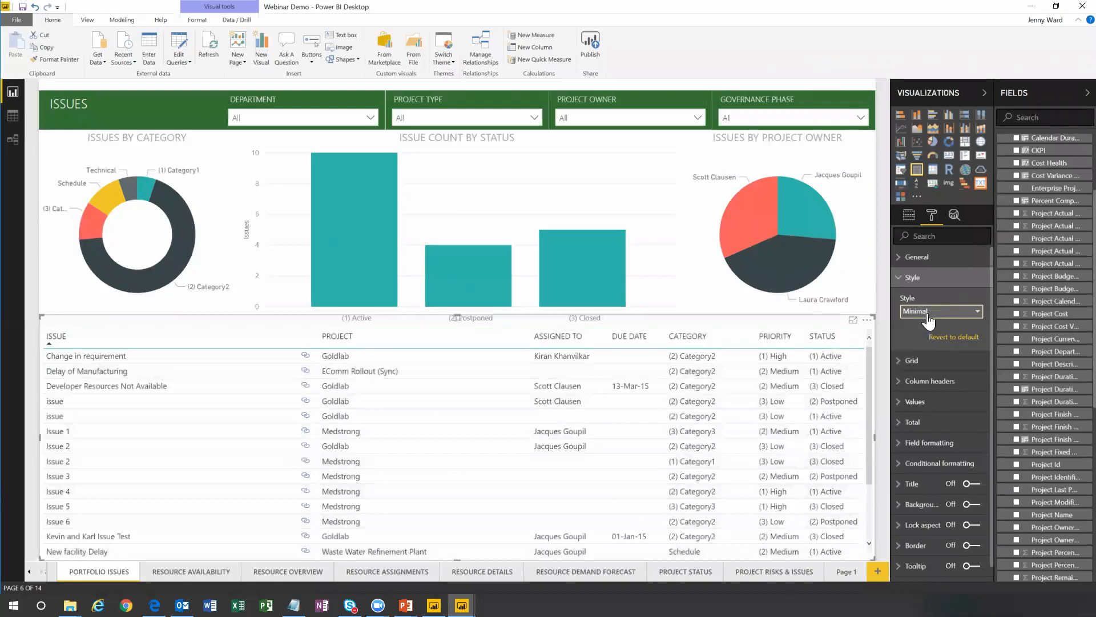
- Try the Sparse, Contrast alternating rows and Condensed styles on the issues table
{"action": "left_click", "coordinate": [971, 311]}
{"action": "left_click", "coordinate": [945, 425]}
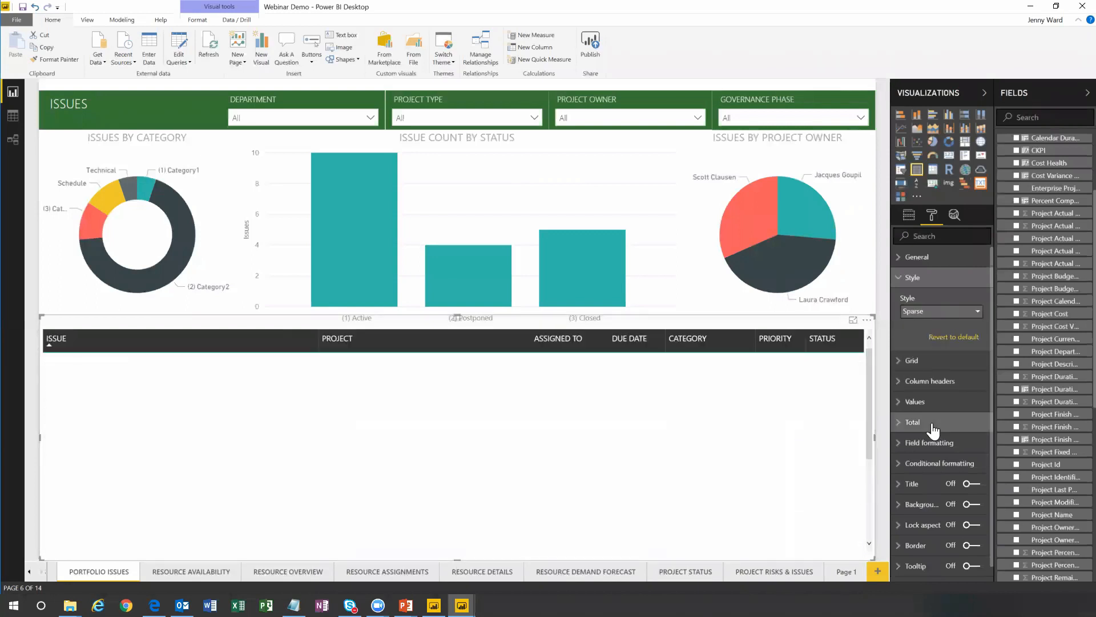
{"action": "left_click", "coordinate": [978, 311]}
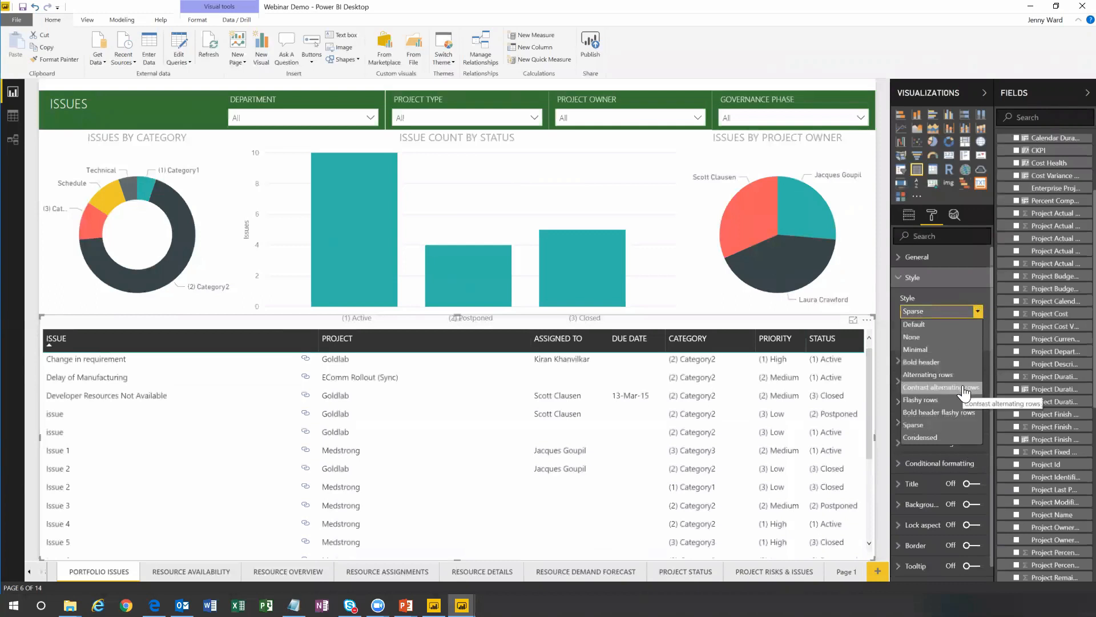
{"action": "left_click", "coordinate": [964, 388]}
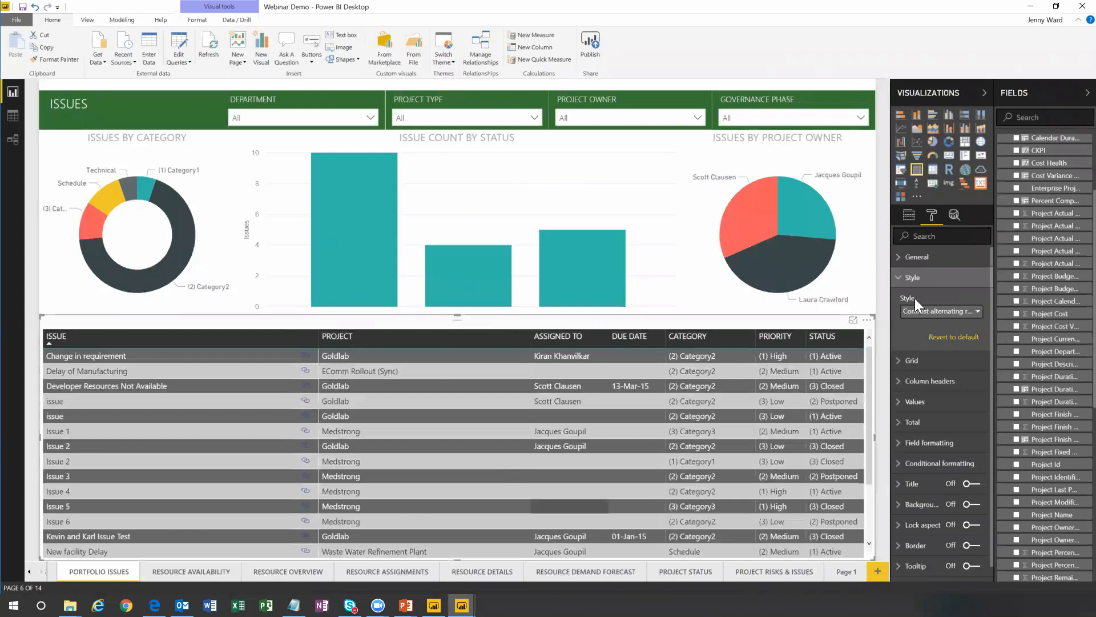
{"action": "left_click", "coordinate": [978, 317]}
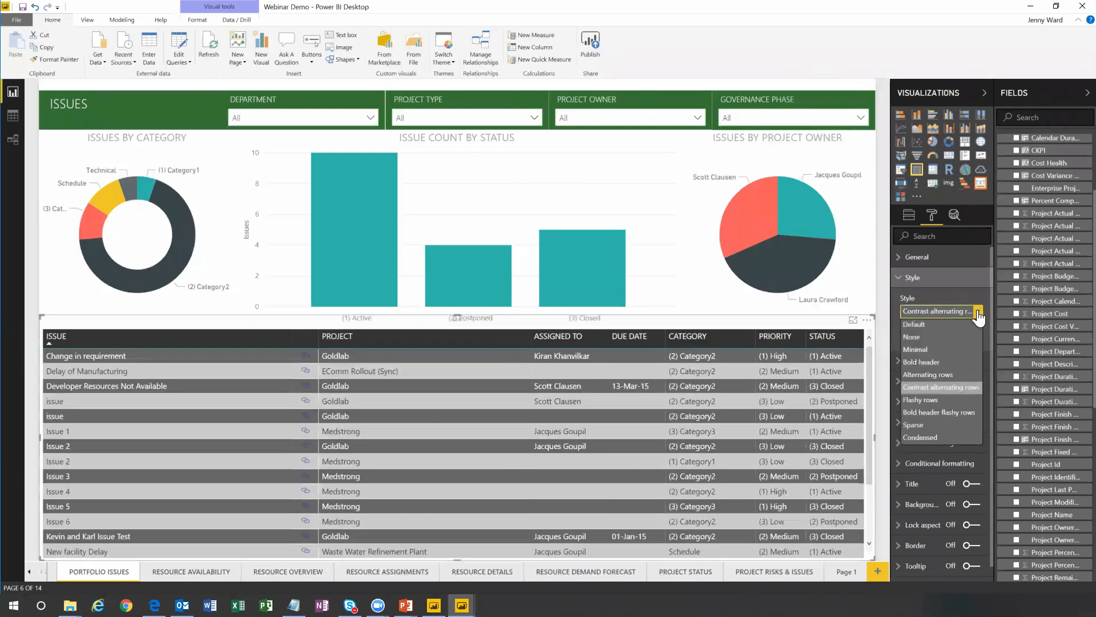
{"action": "left_click", "coordinate": [939, 440]}
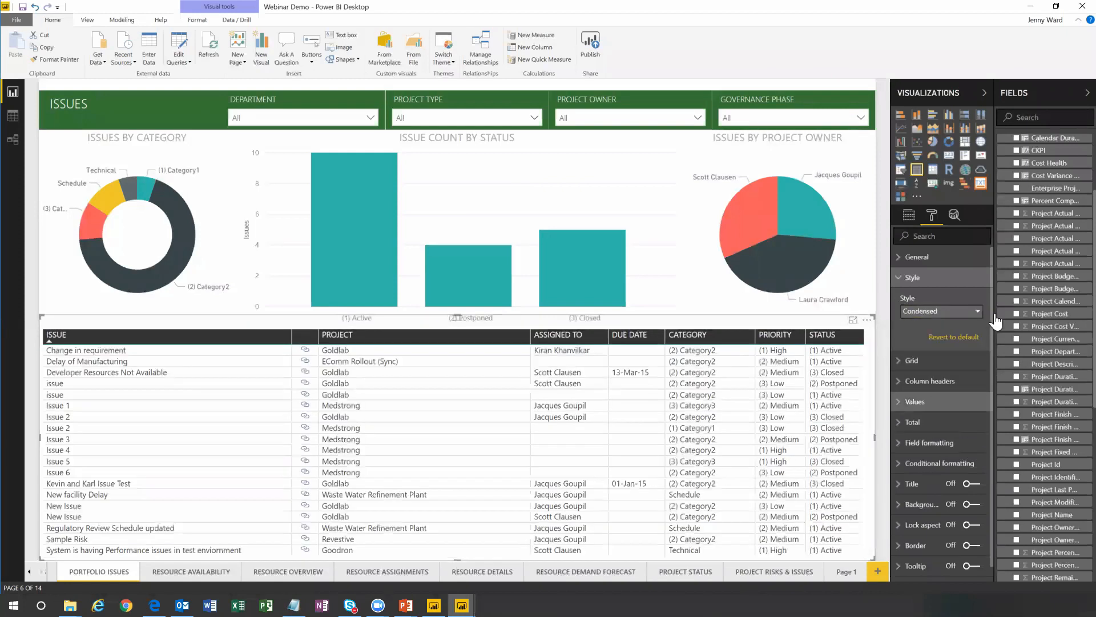
- Preview the Flashy rows style on the issues table, and set the table style to Default
{"action": "left_click", "coordinate": [978, 314]}
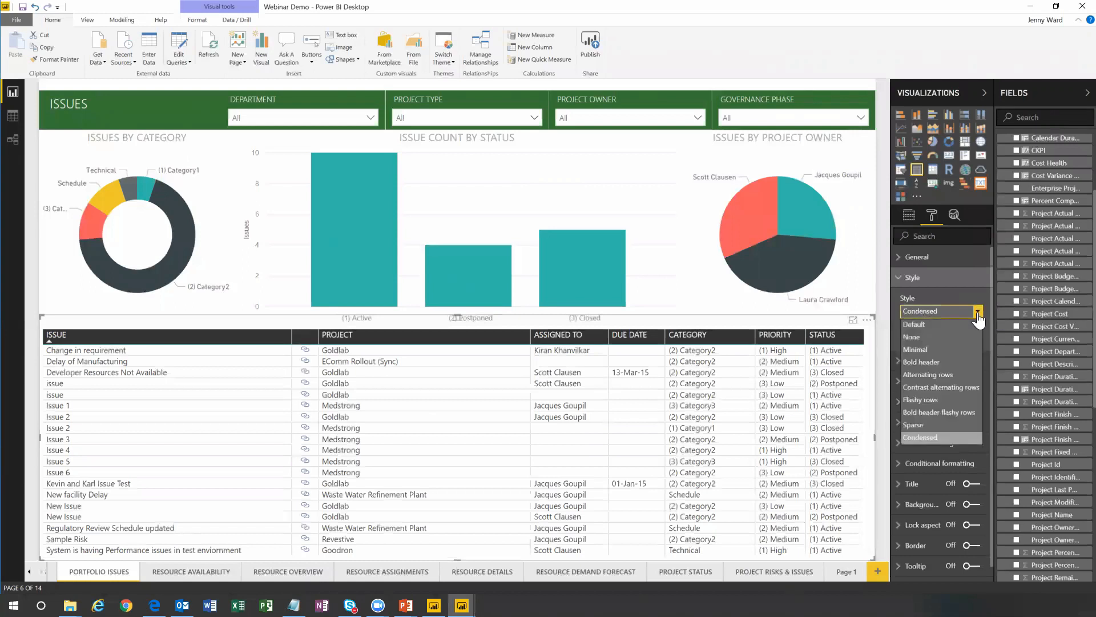
{"action": "left_click", "coordinate": [938, 401]}
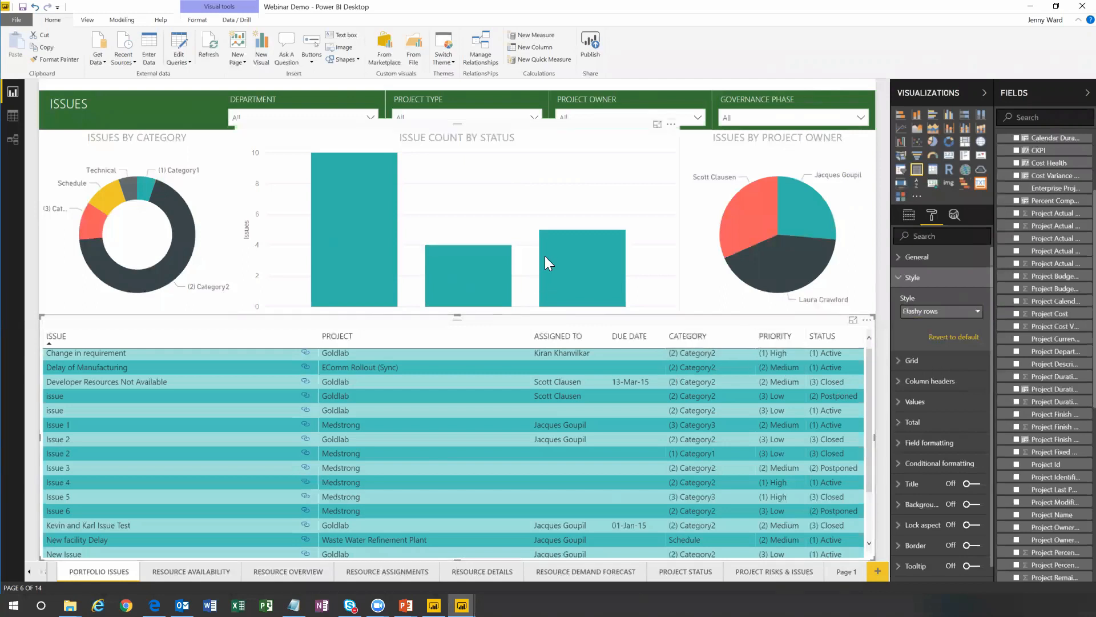
{"action": "left_click", "coordinate": [978, 313]}
{"action": "left_click", "coordinate": [929, 324]}
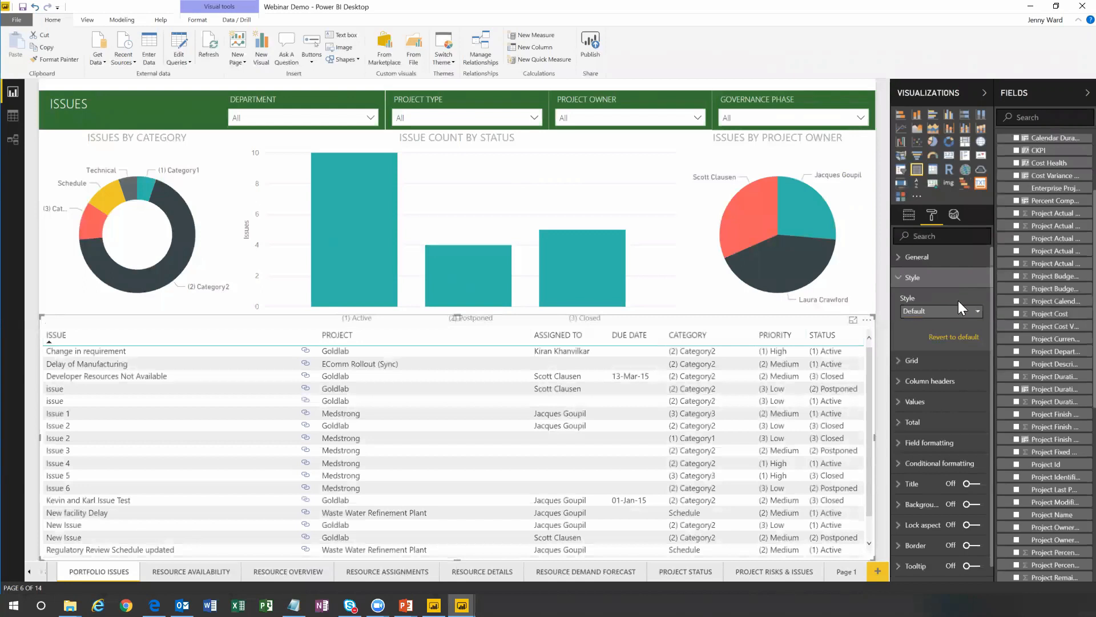
- In the issues table's grid settings, turn the vertical grid on and off again and the horizontal grid off and on again
{"action": "left_click", "coordinate": [912, 361]}
{"action": "scroll", "coordinate": [965, 408], "scroll_direction": "down", "scroll_amount": 1}
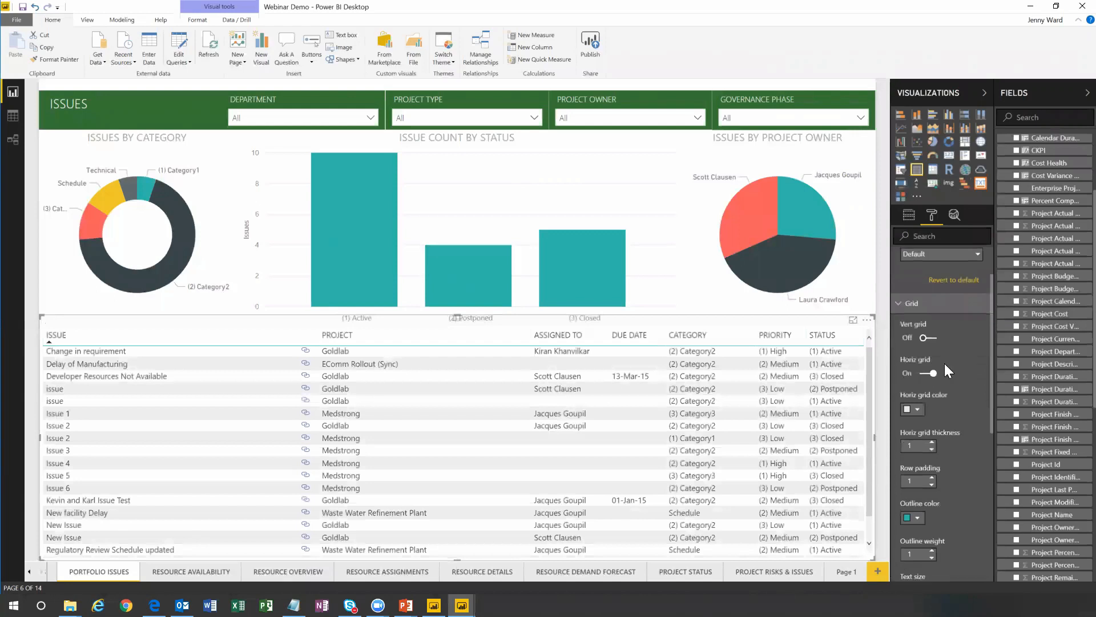
{"action": "left_click", "coordinate": [929, 338]}
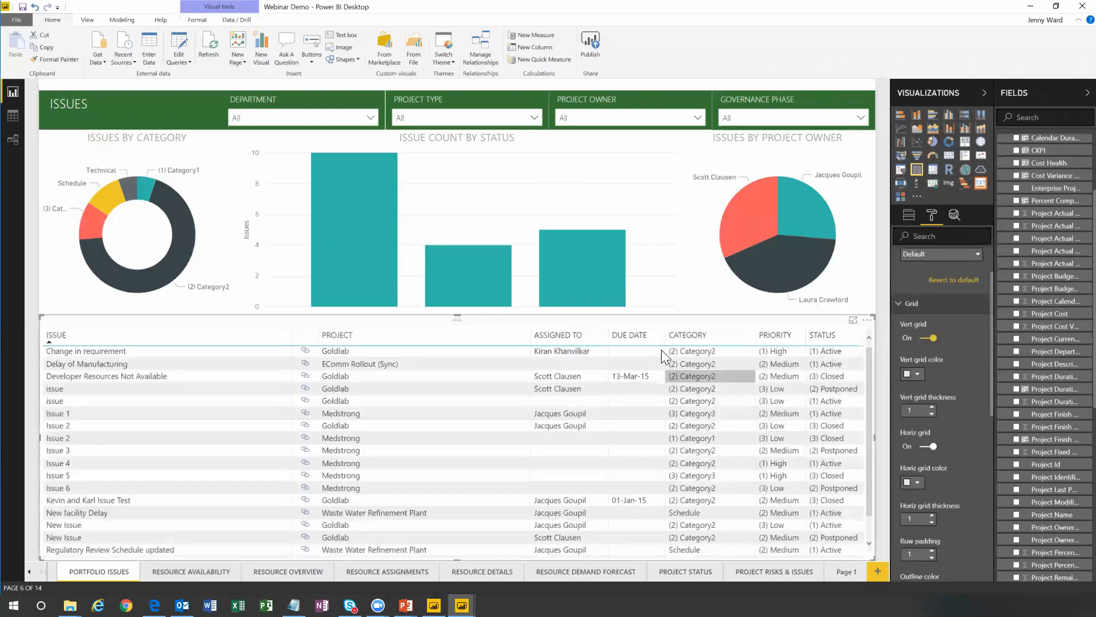
{"action": "left_click", "coordinate": [928, 339]}
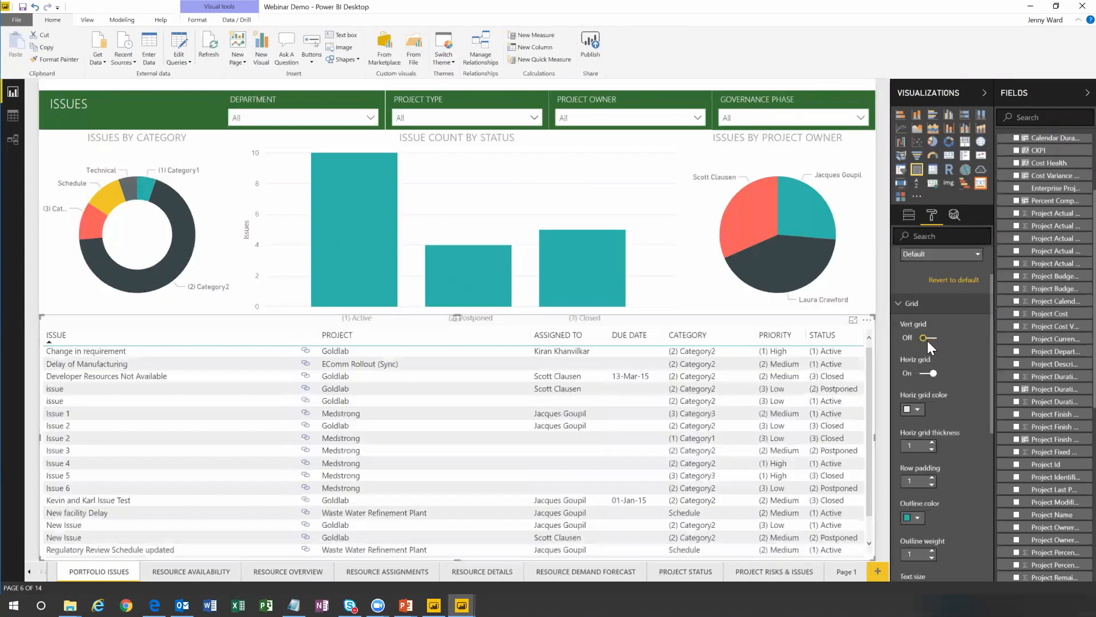
{"action": "left_click", "coordinate": [927, 375]}
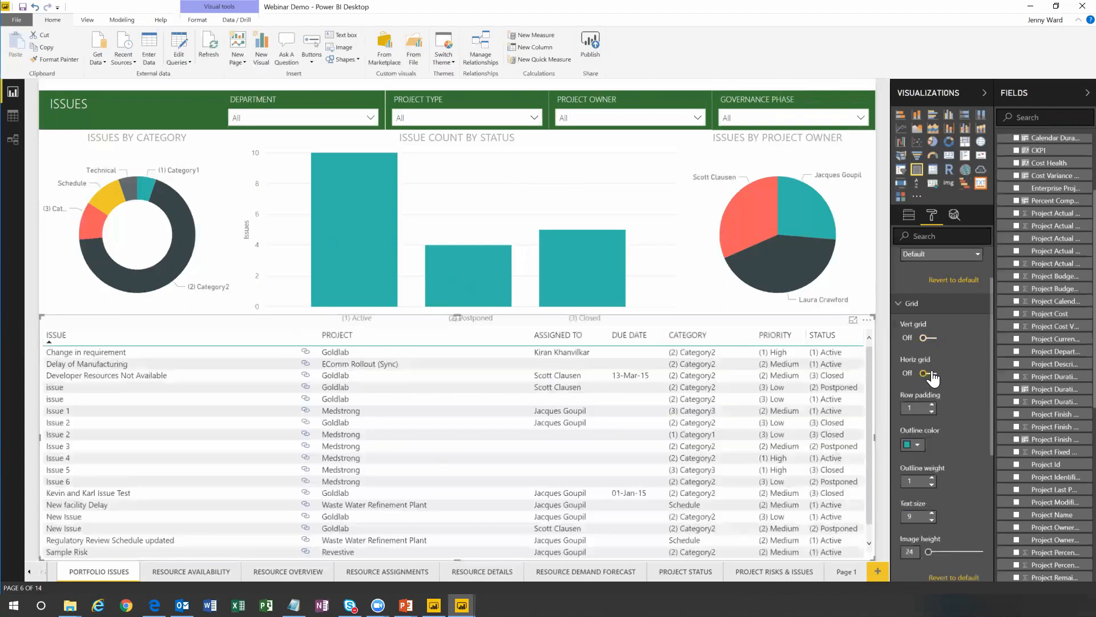
{"action": "left_click", "coordinate": [931, 374]}
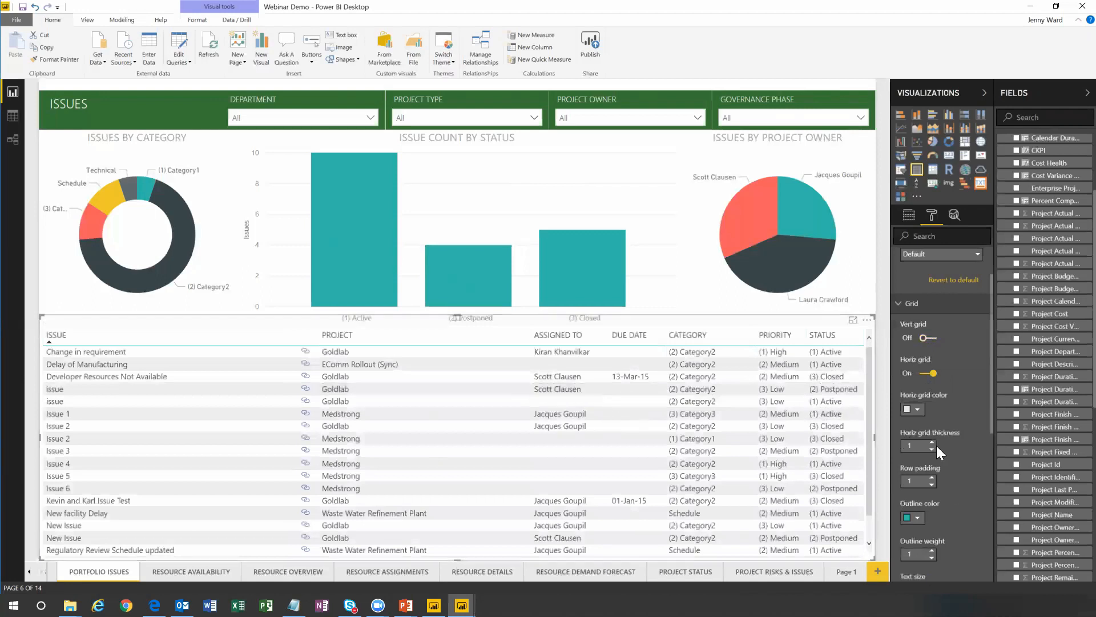
- Try red as the issues table's grid outline color and restore it to teal
{"action": "scroll", "coordinate": [947, 446], "scroll_direction": "down", "scroll_amount": 1}
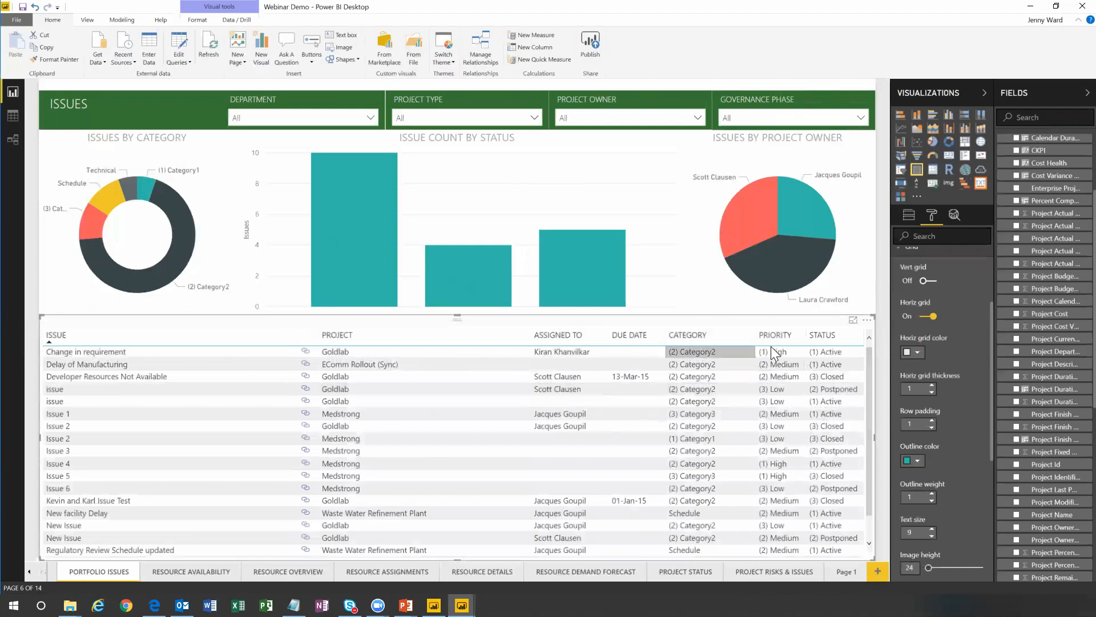
{"action": "left_click", "coordinate": [916, 461]}
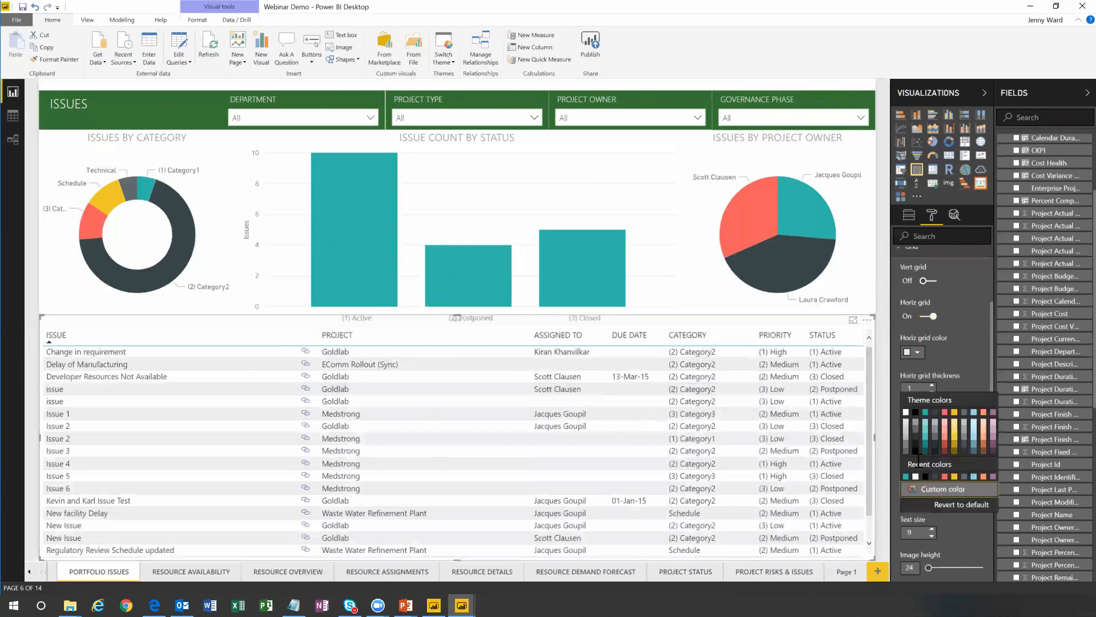
{"action": "left_click", "coordinate": [944, 475]}
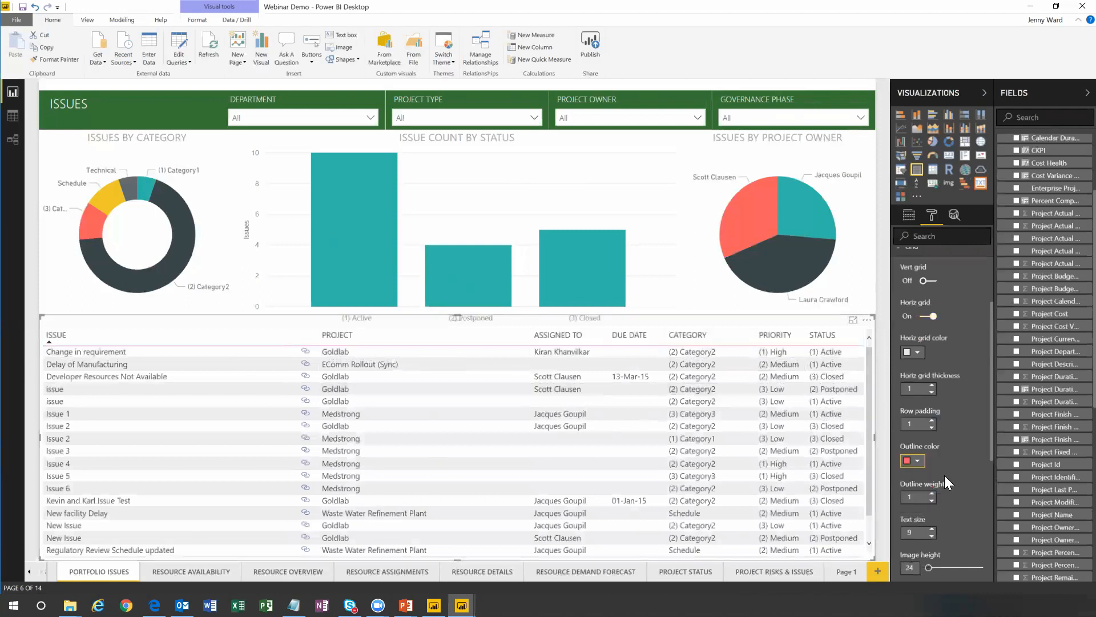
{"action": "left_click", "coordinate": [916, 460]}
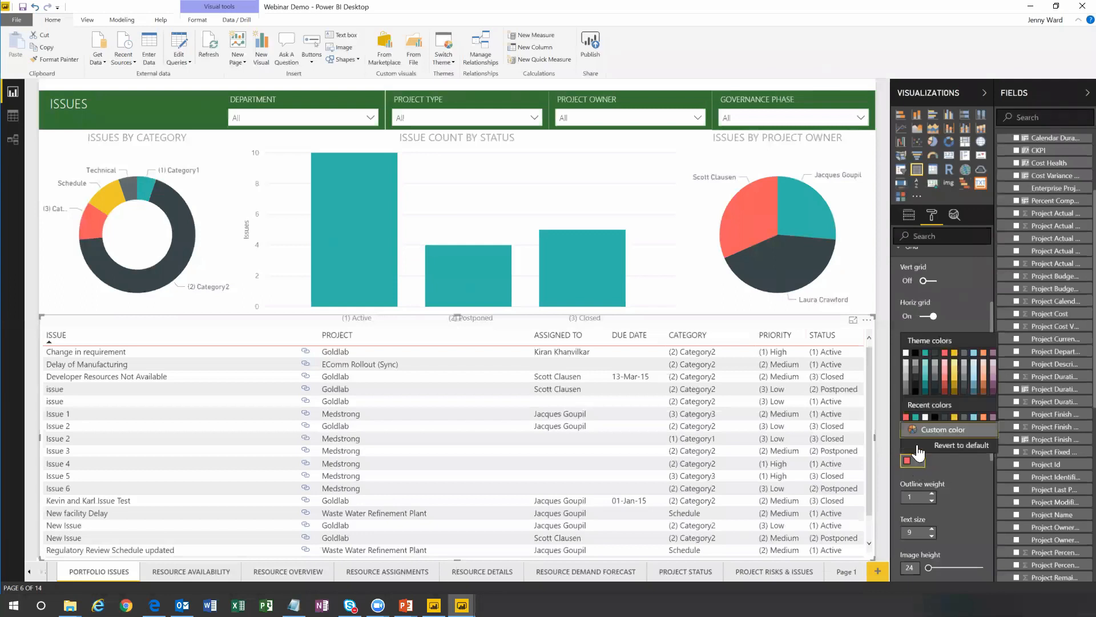
{"action": "left_click", "coordinate": [915, 417]}
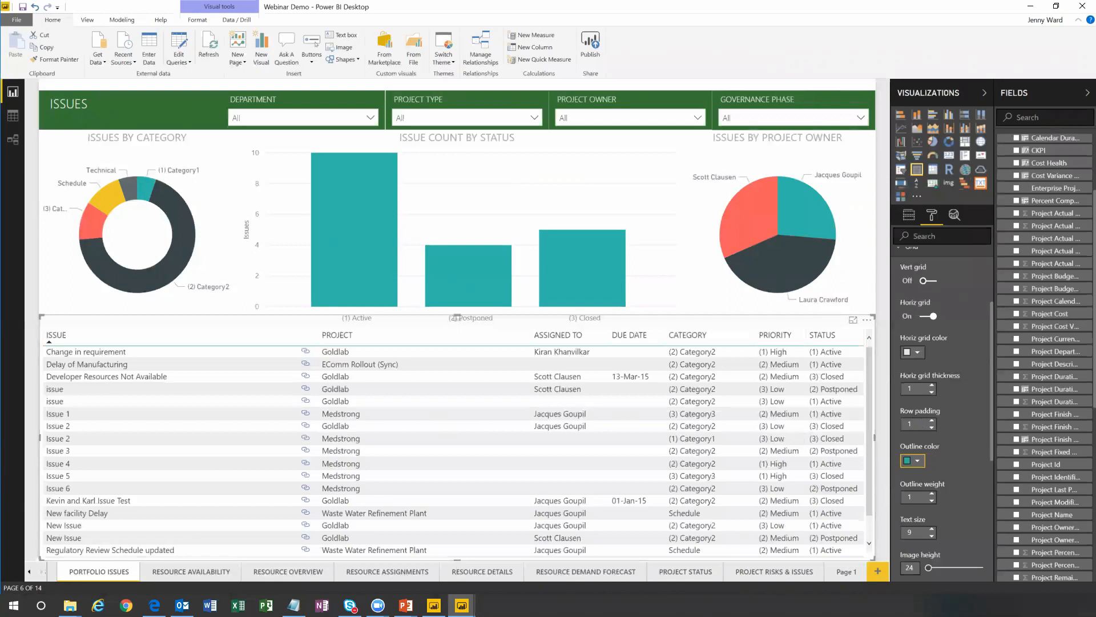
- Switch to the browser and upload the PPM Works logo from the Logos folder to the Colors From Image page
{"action": "key", "text": "alt+Tab"}
{"action": "left_click", "coordinate": [189, 8]}
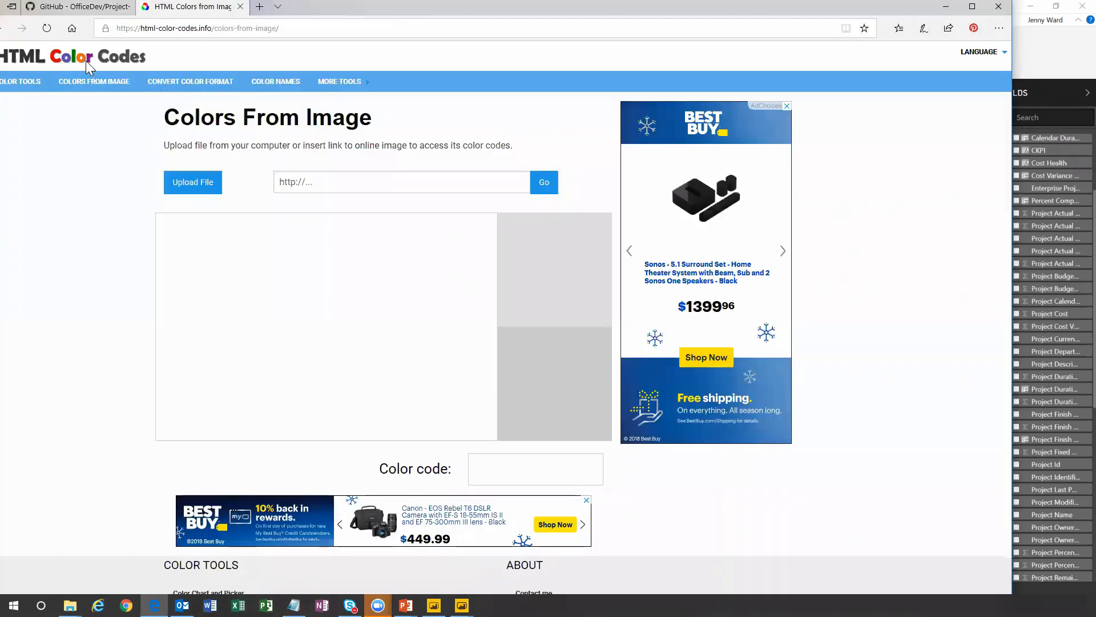
{"action": "left_click", "coordinate": [198, 184]}
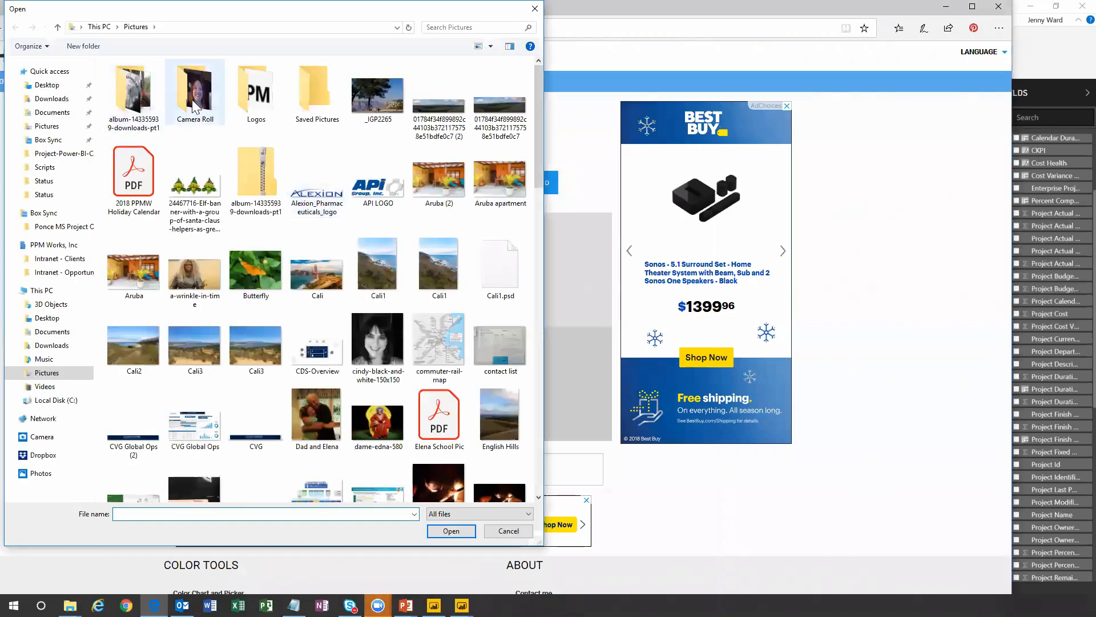
{"action": "double_click", "coordinate": [254, 96]}
{"action": "double_click", "coordinate": [134, 82]}
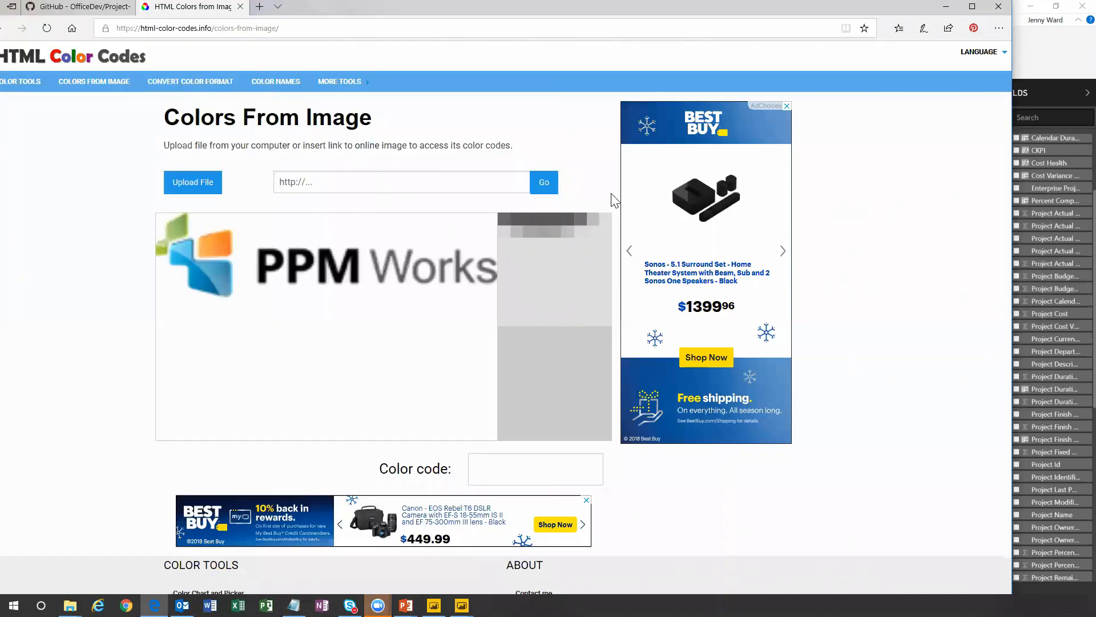
- Sample the orange and green areas of the logo and copy the light orange's hex code F8A149 without the hash sign
{"action": "left_click", "coordinate": [228, 241]}
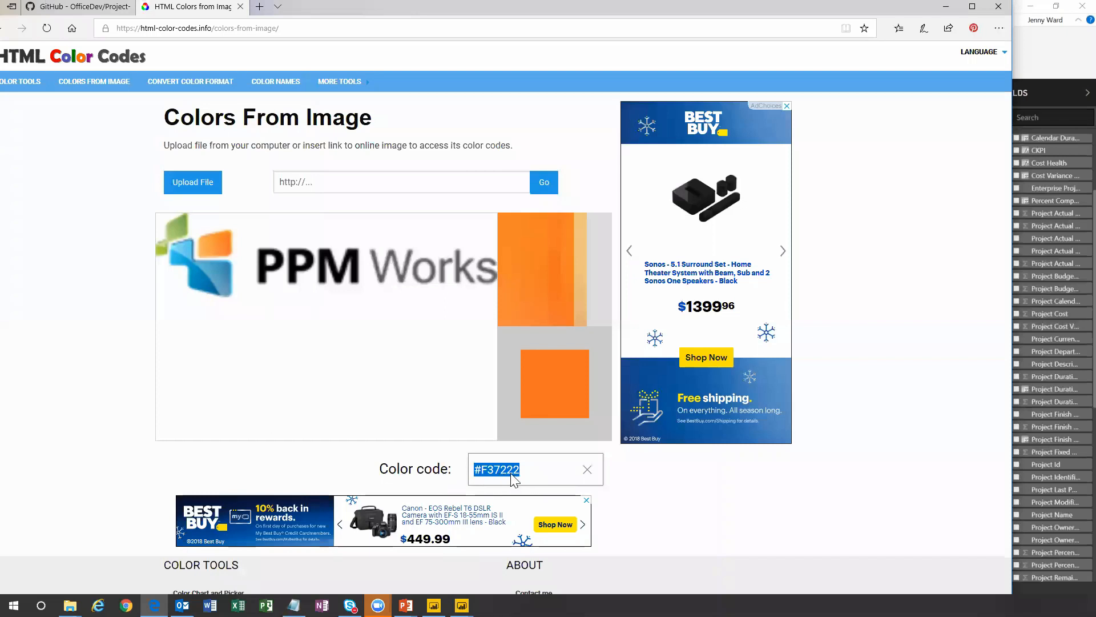
{"action": "left_click", "coordinate": [177, 227]}
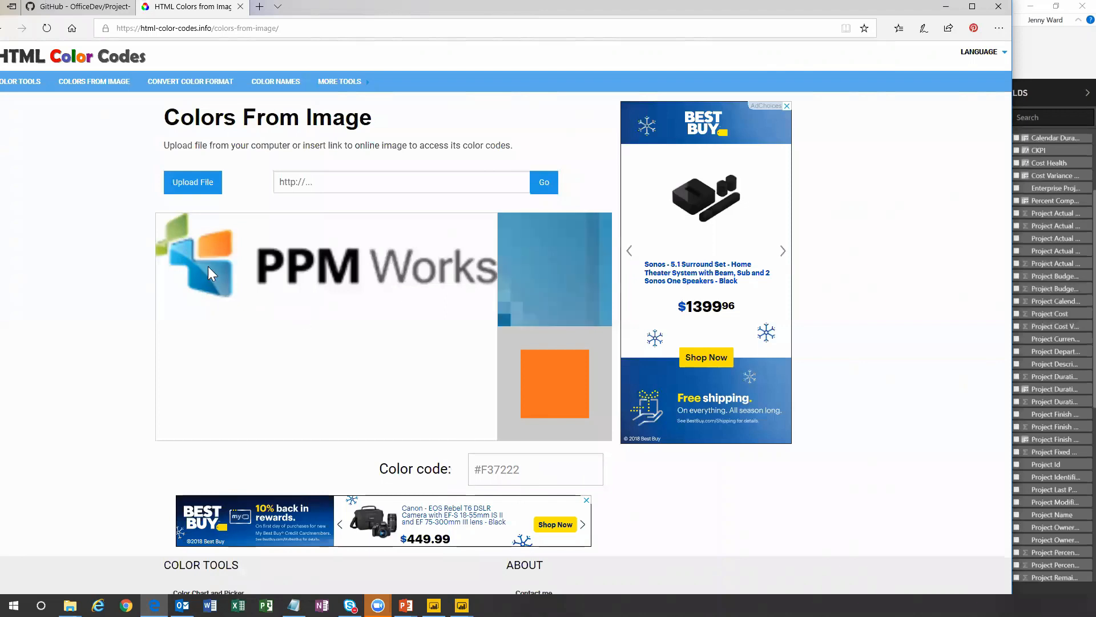
{"action": "left_click", "coordinate": [183, 223]}
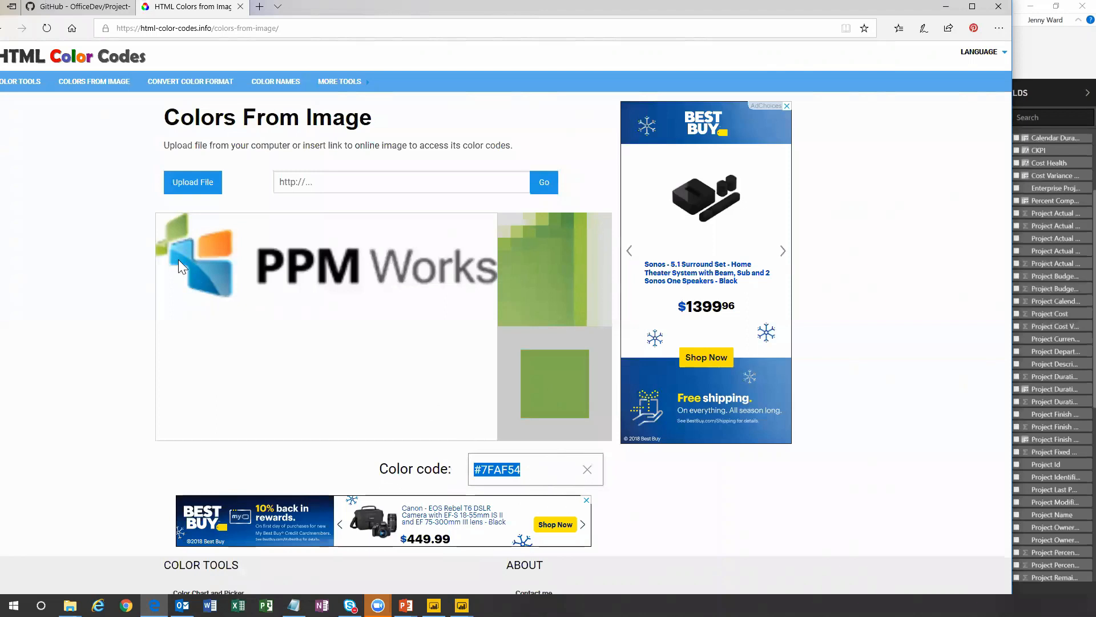
{"action": "left_click", "coordinate": [210, 246]}
{"action": "left_click", "coordinate": [540, 468]}
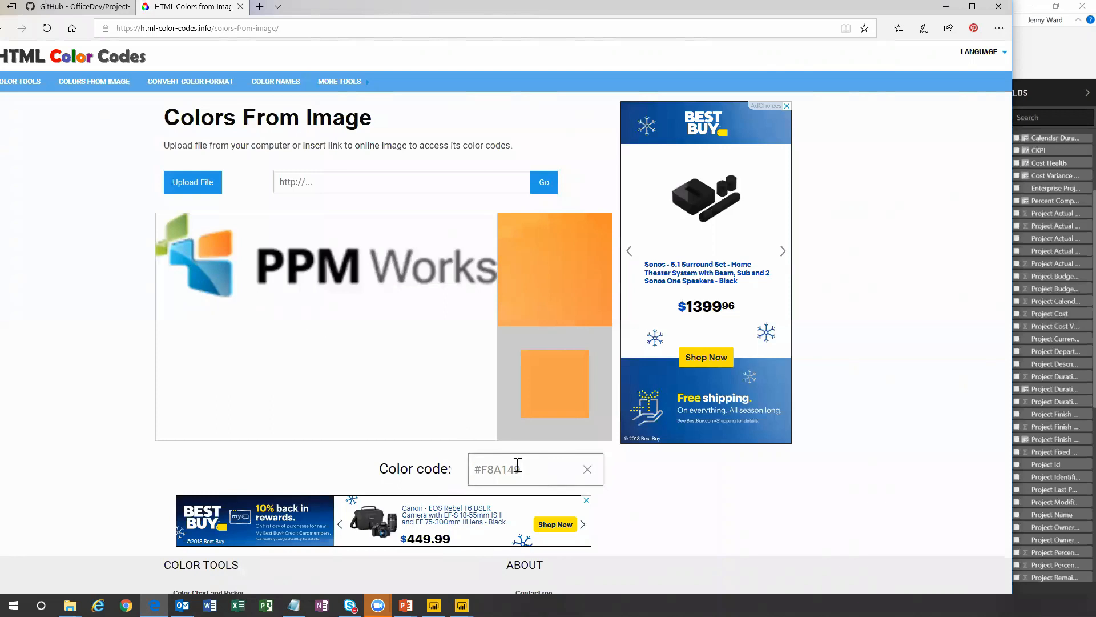
{"action": "left_click_drag", "start_coordinate": [517, 465], "coordinate": [484, 469]}
{"action": "key", "text": "ctrl+c"}
- Switch back to the Webinar Demo report in Power BI Desktop and set the issues table's grid outline color to custom color F8A149
{"action": "mouse_move", "coordinate": [462, 605]}
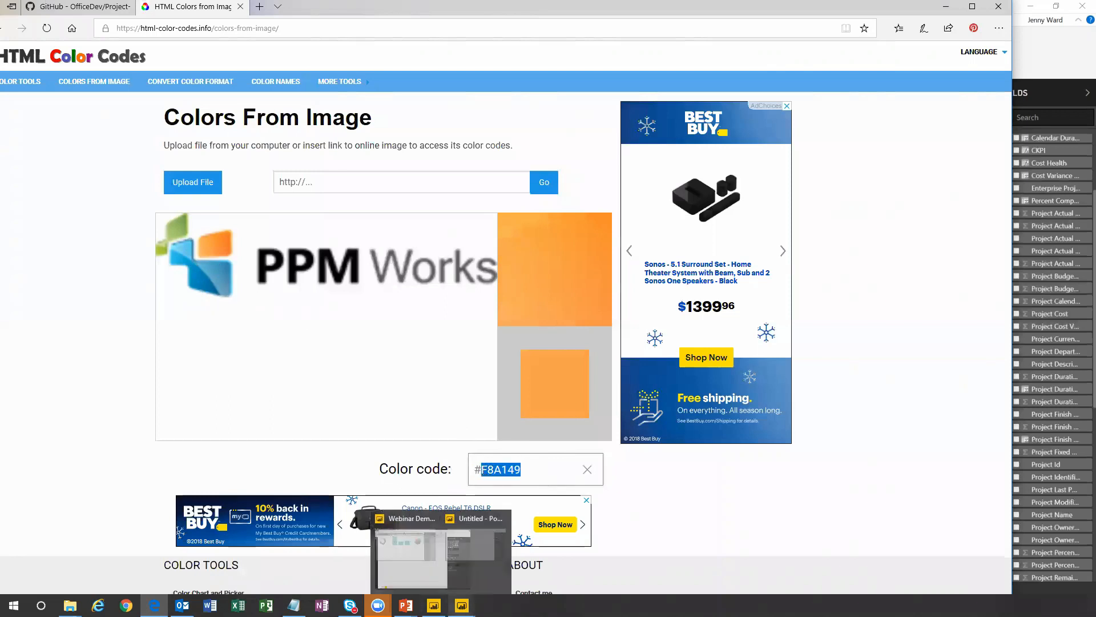
{"action": "left_click", "coordinate": [425, 577]}
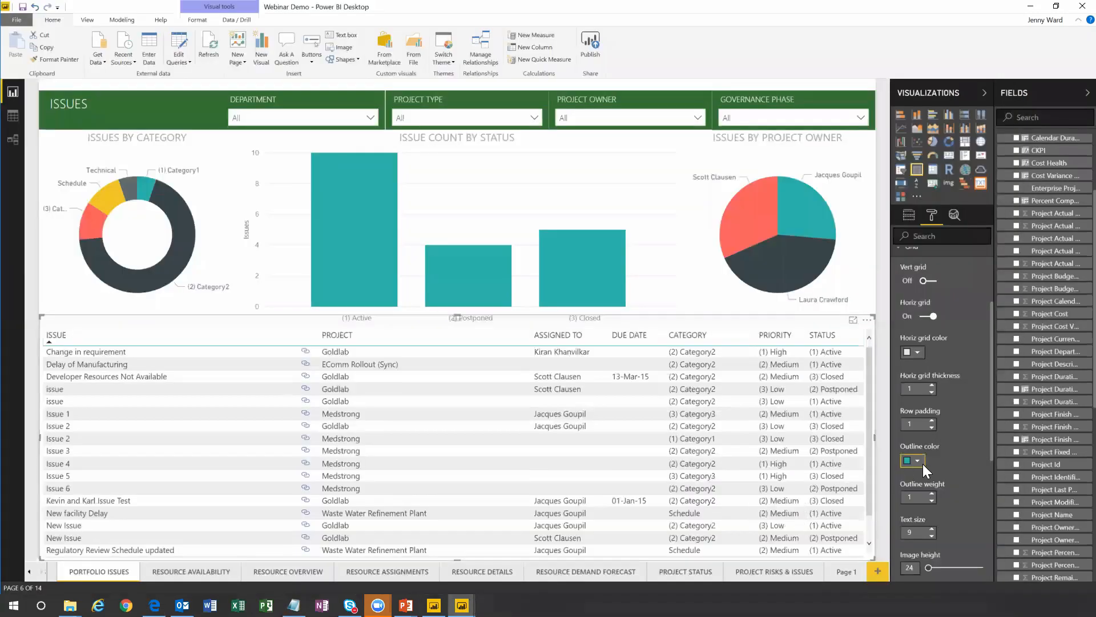
{"action": "left_click", "coordinate": [919, 460]}
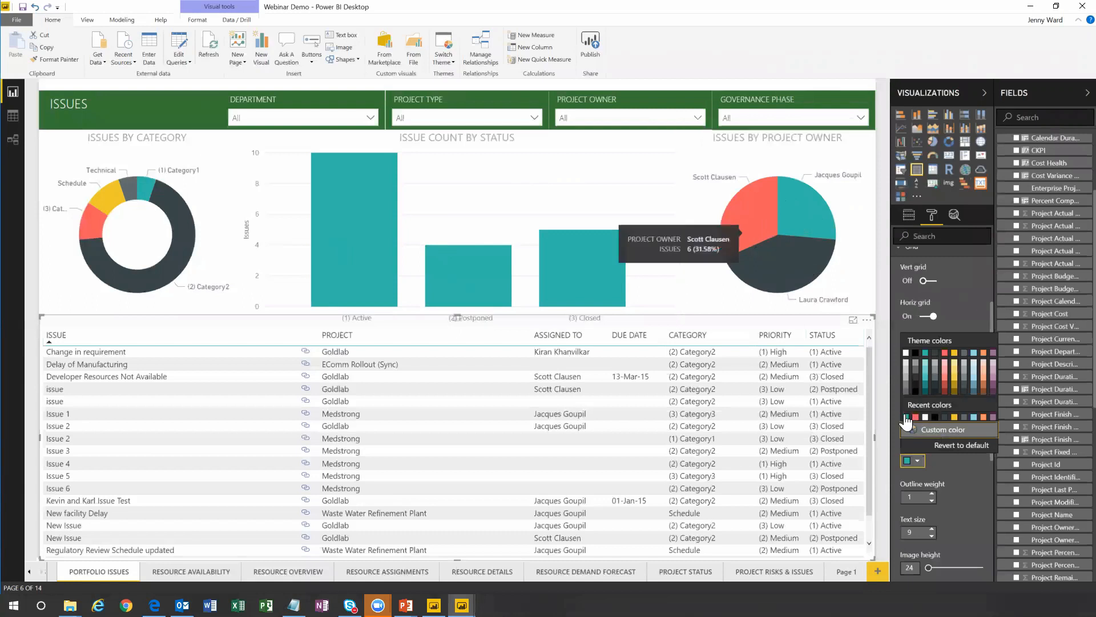
{"action": "left_click", "coordinate": [959, 435]}
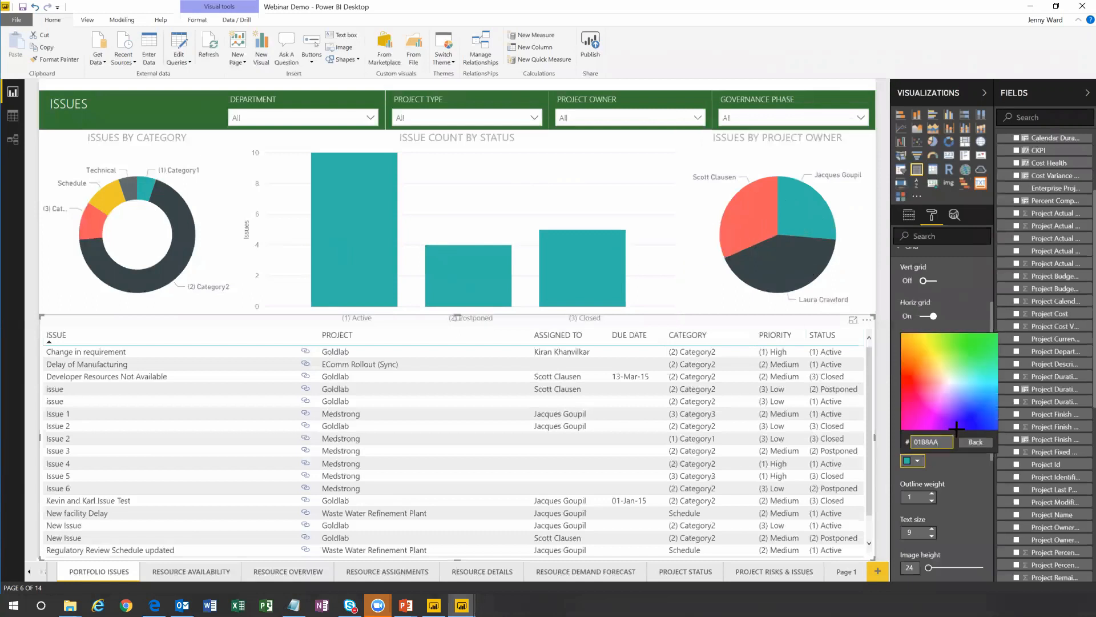
{"action": "left_click", "coordinate": [913, 441]}
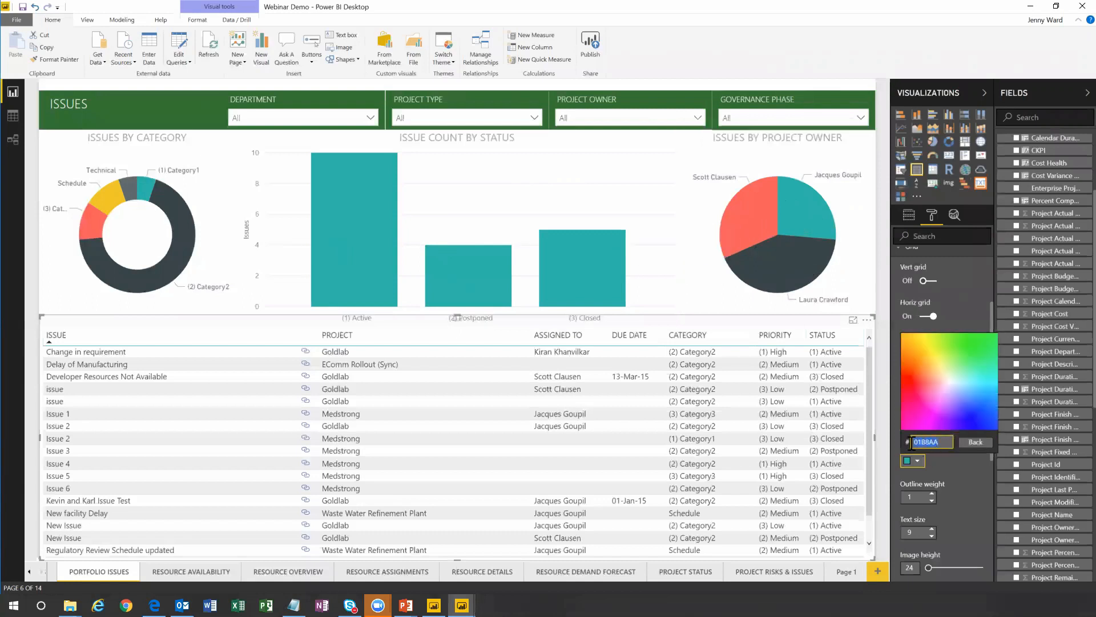
{"action": "key", "text": "ctrl+v"}
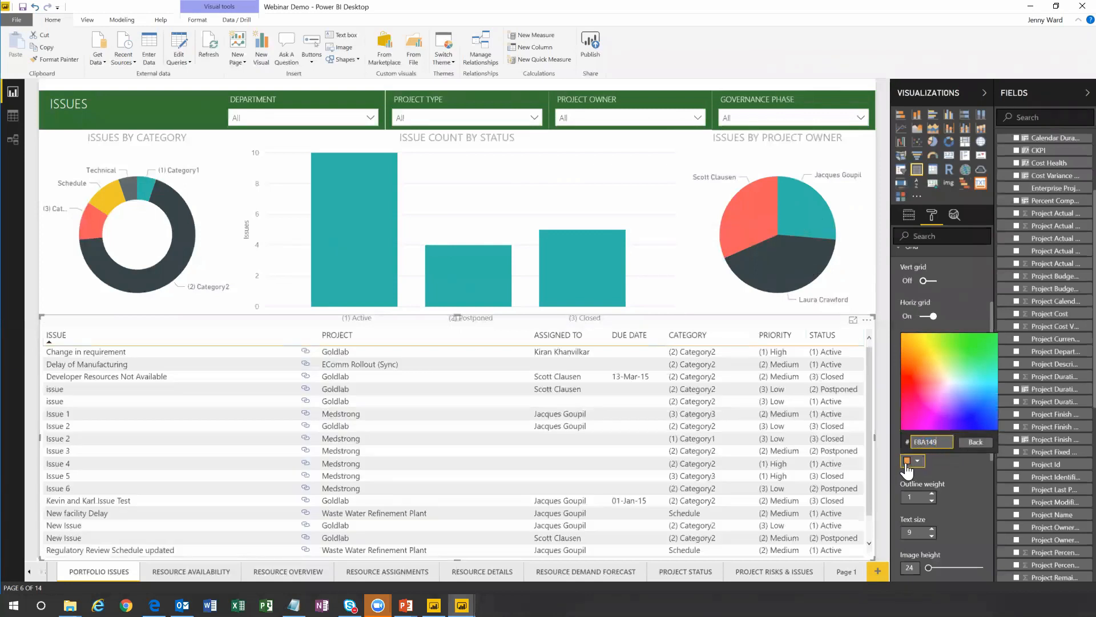
{"action": "left_click", "coordinate": [955, 458]}
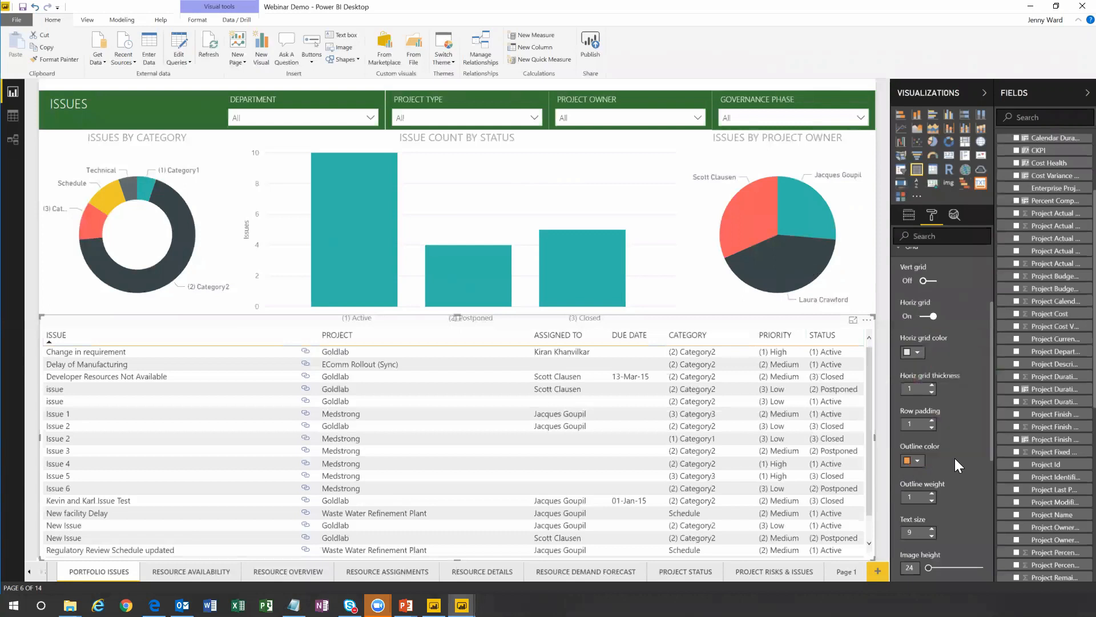
- Look for F8A149 among the recent colors of the issues table's outline and of the Resource Name slicer's title background on Resource Assignments
{"action": "left_click", "coordinate": [918, 462]}
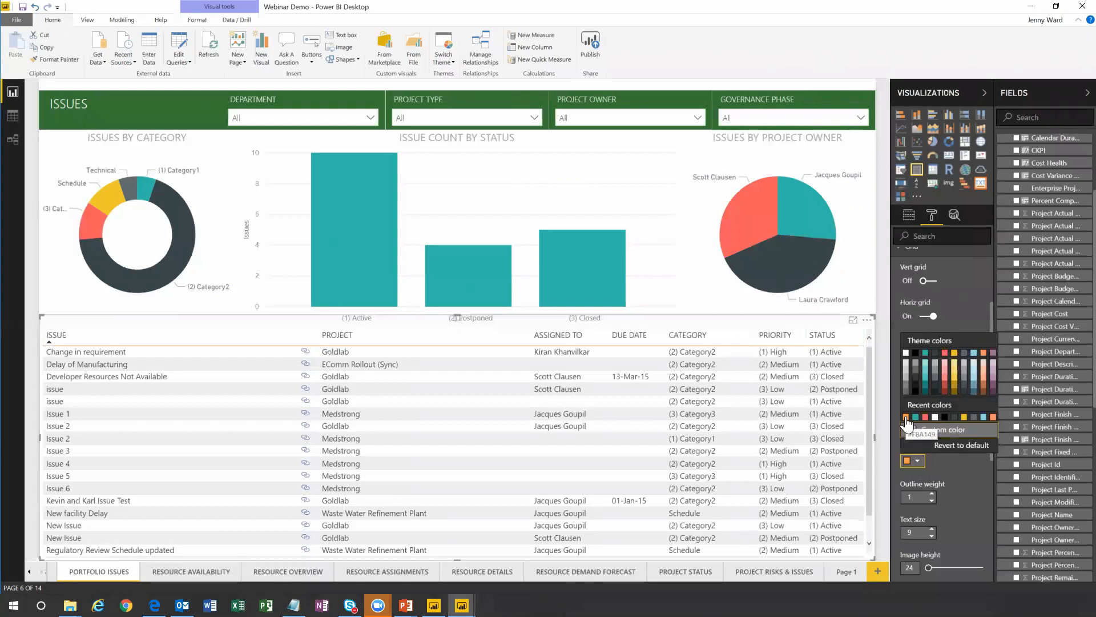
{"action": "left_click", "coordinate": [405, 570]}
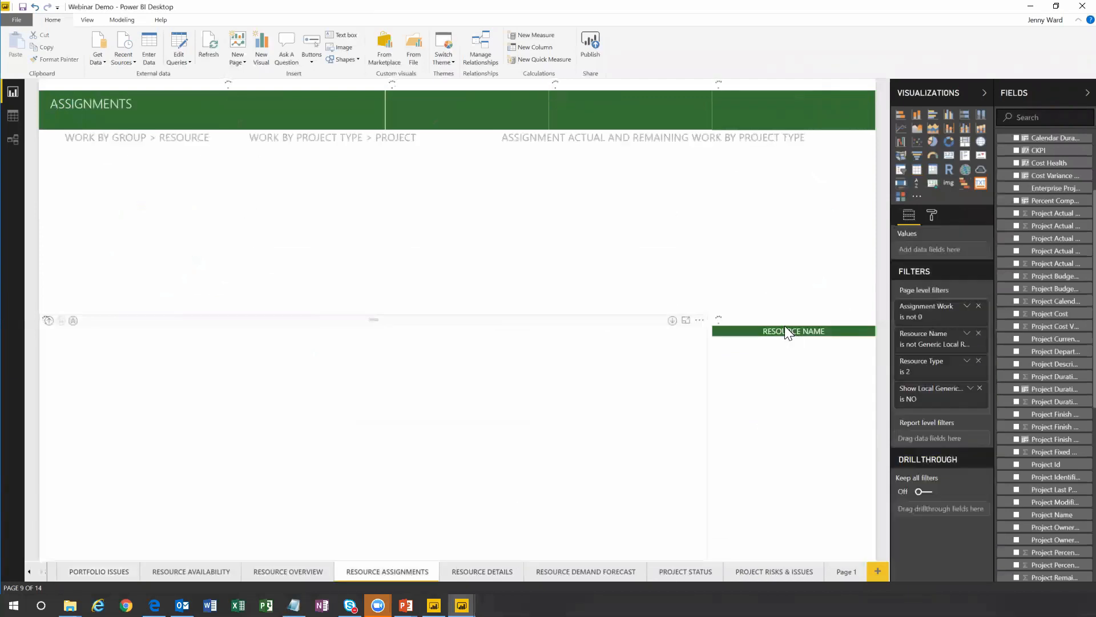
{"action": "left_click", "coordinate": [777, 327]}
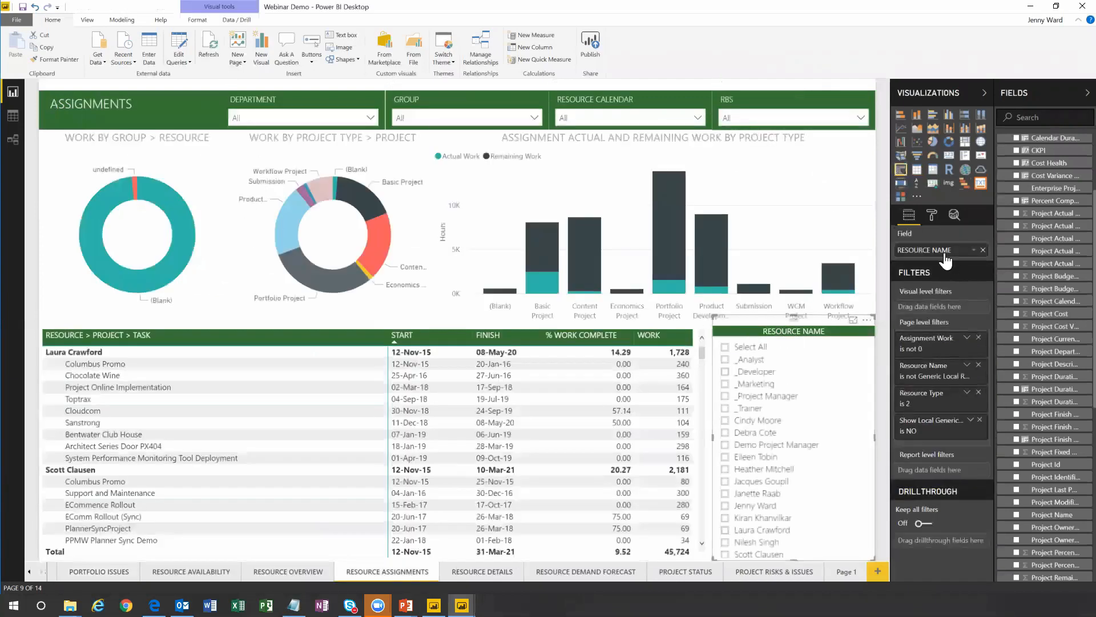
{"action": "left_click", "coordinate": [933, 213]}
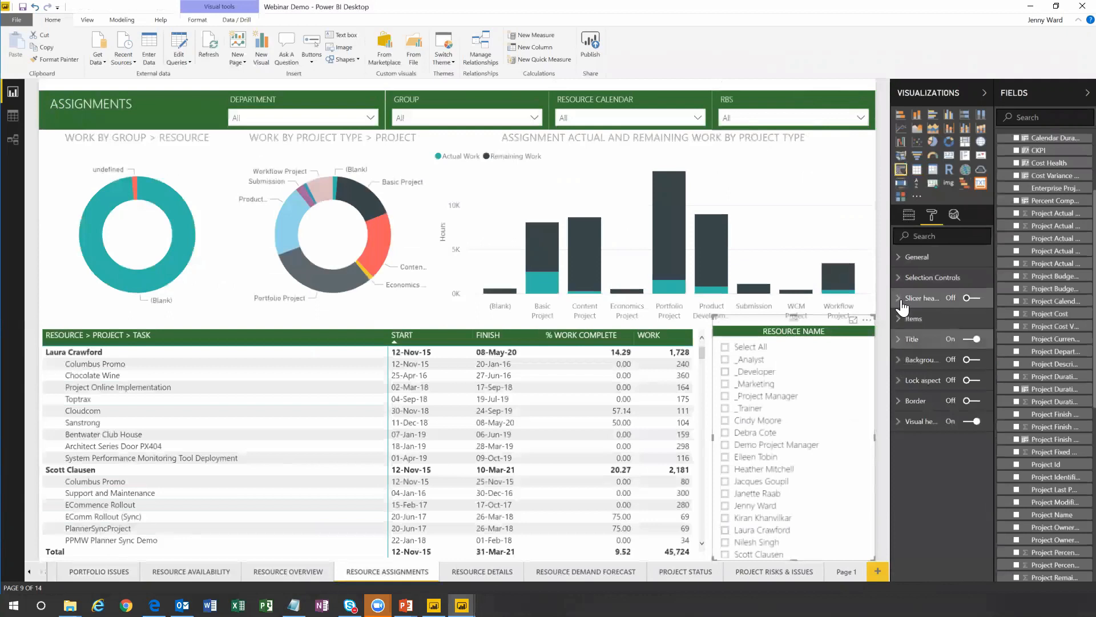
{"action": "left_click", "coordinate": [901, 339]}
{"action": "left_click", "coordinate": [916, 447]}
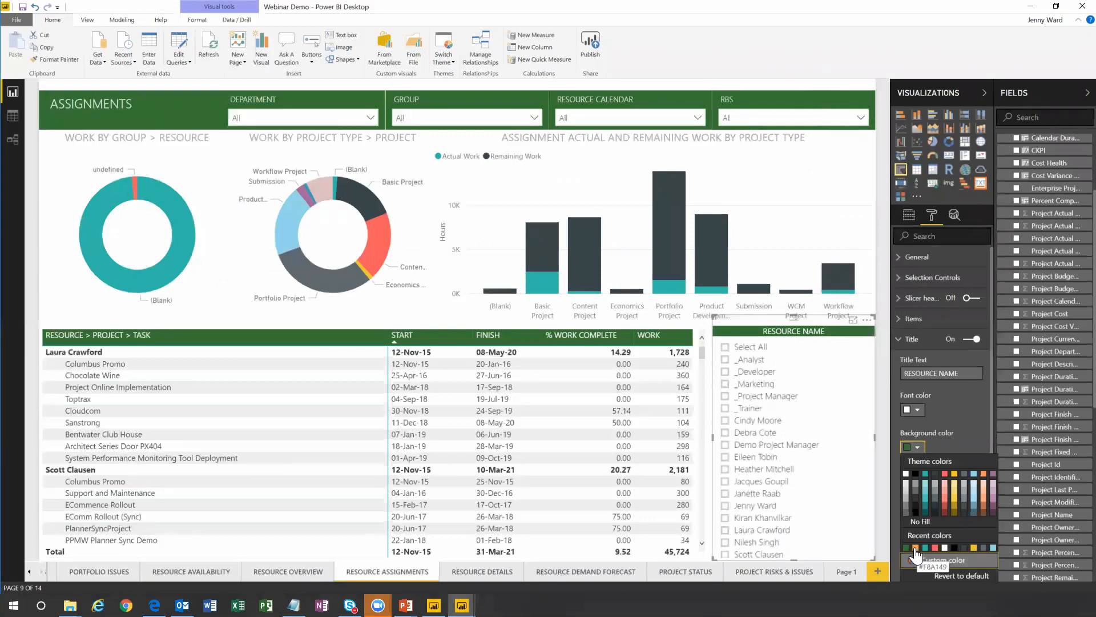
- Look through the Resource Availability, Resource Overview and Resource Assignments pages
{"action": "left_click", "coordinate": [188, 571]}
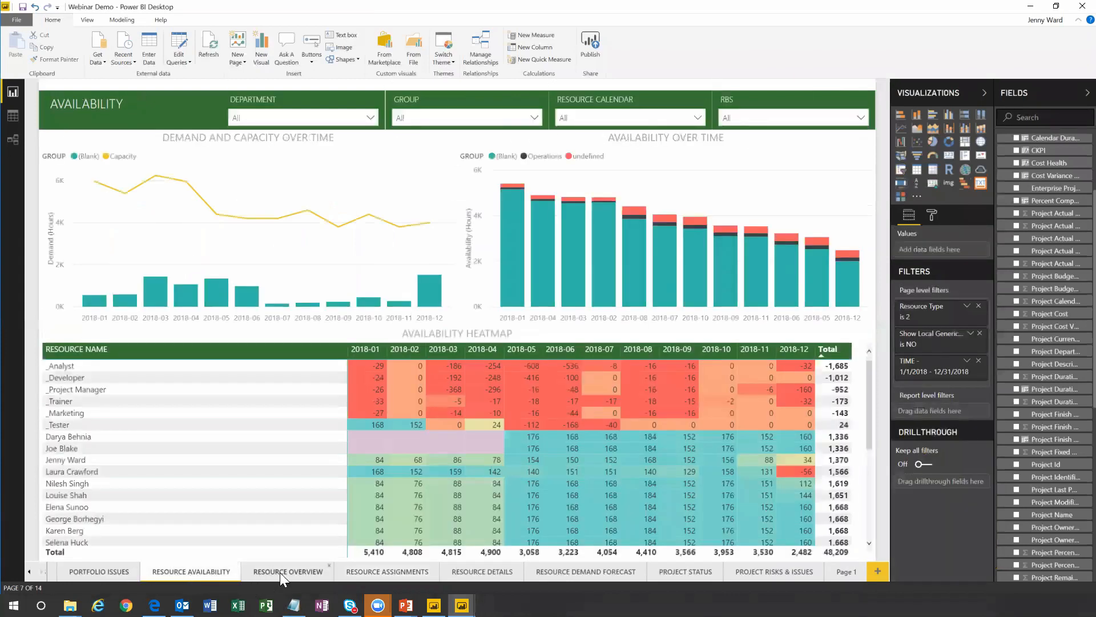
{"action": "left_click", "coordinate": [279, 572]}
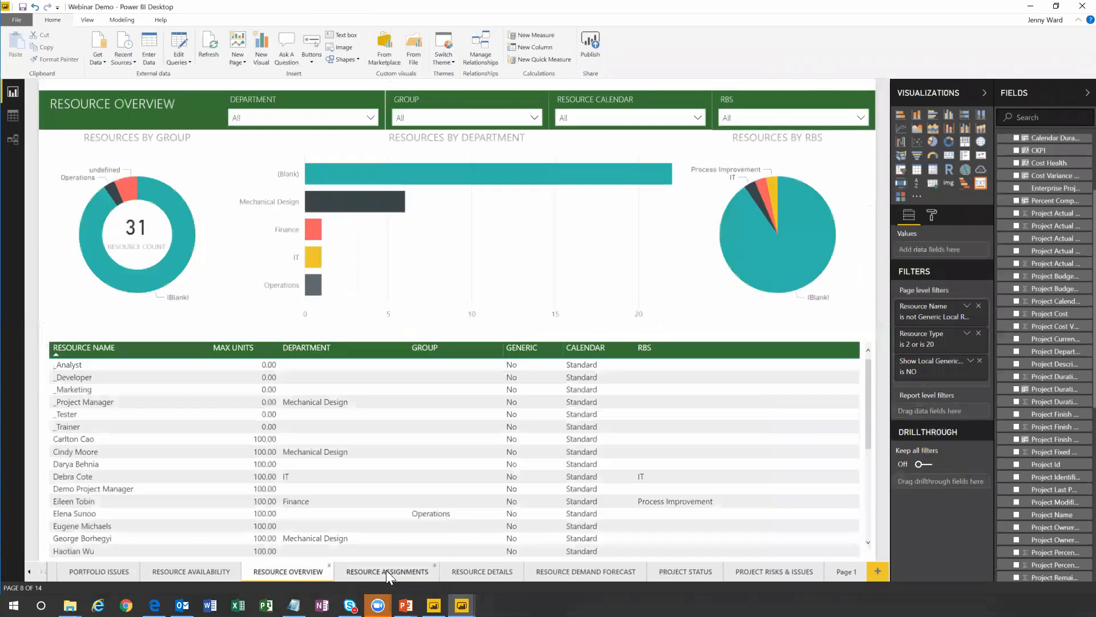
{"action": "left_click", "coordinate": [388, 572]}
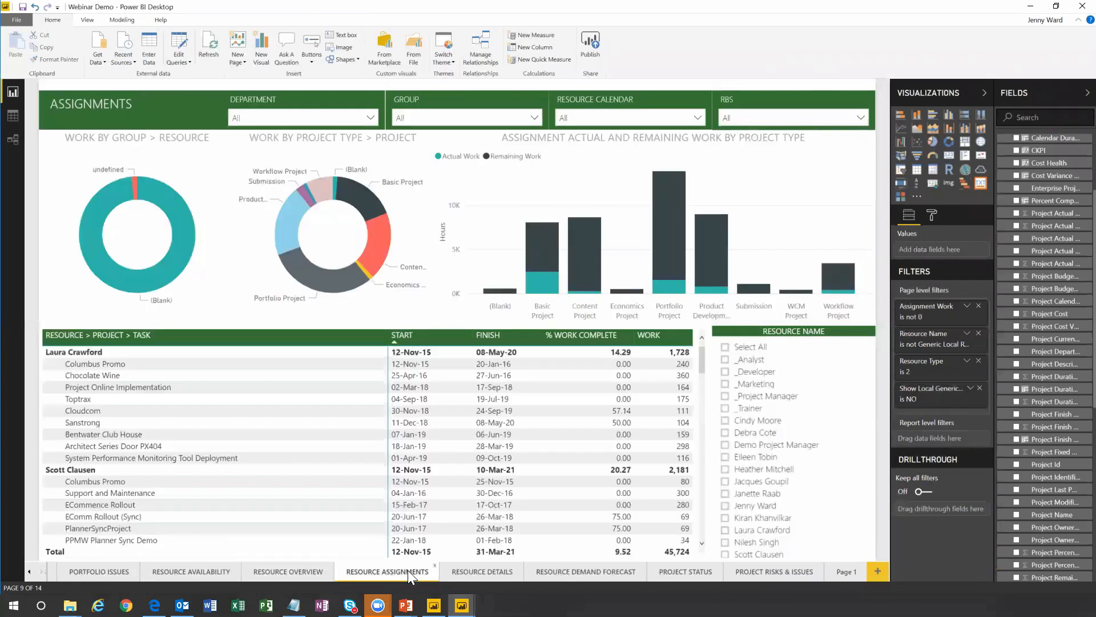
- Return to the Portfolio Issues page, sort the issues table by project and open its grid formatting settings
{"action": "left_click", "coordinate": [87, 570]}
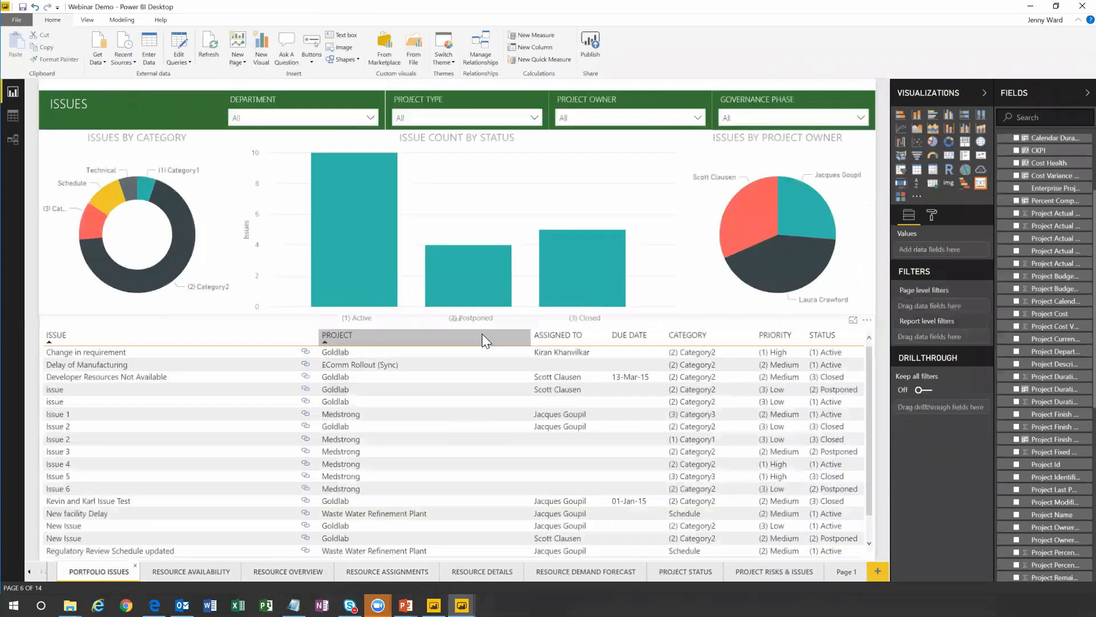
{"action": "left_click", "coordinate": [520, 332]}
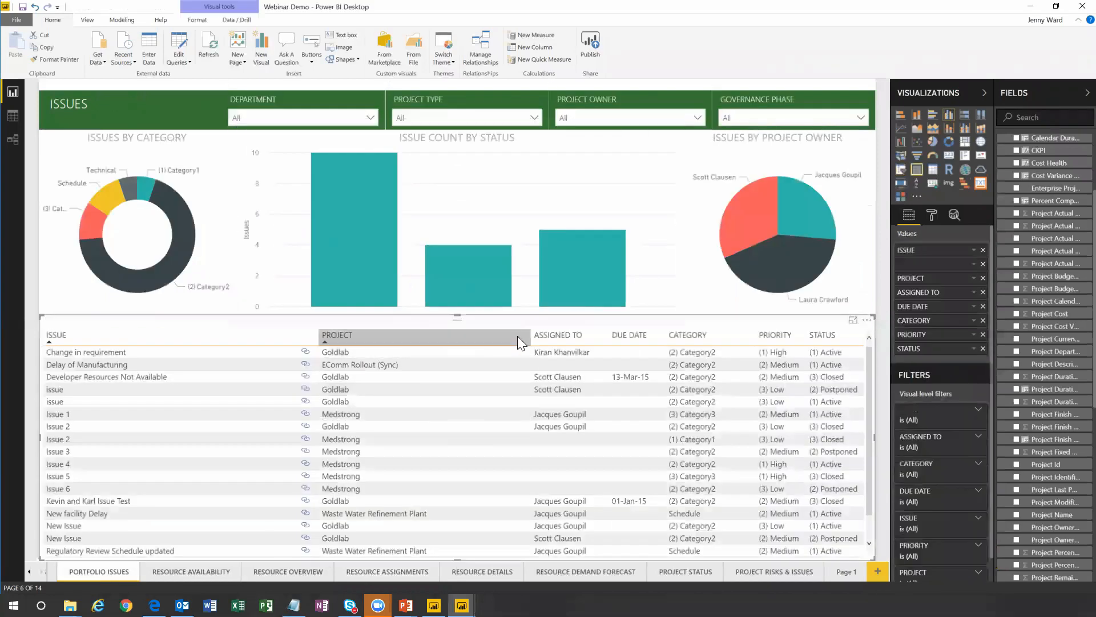
{"action": "left_click", "coordinate": [931, 216]}
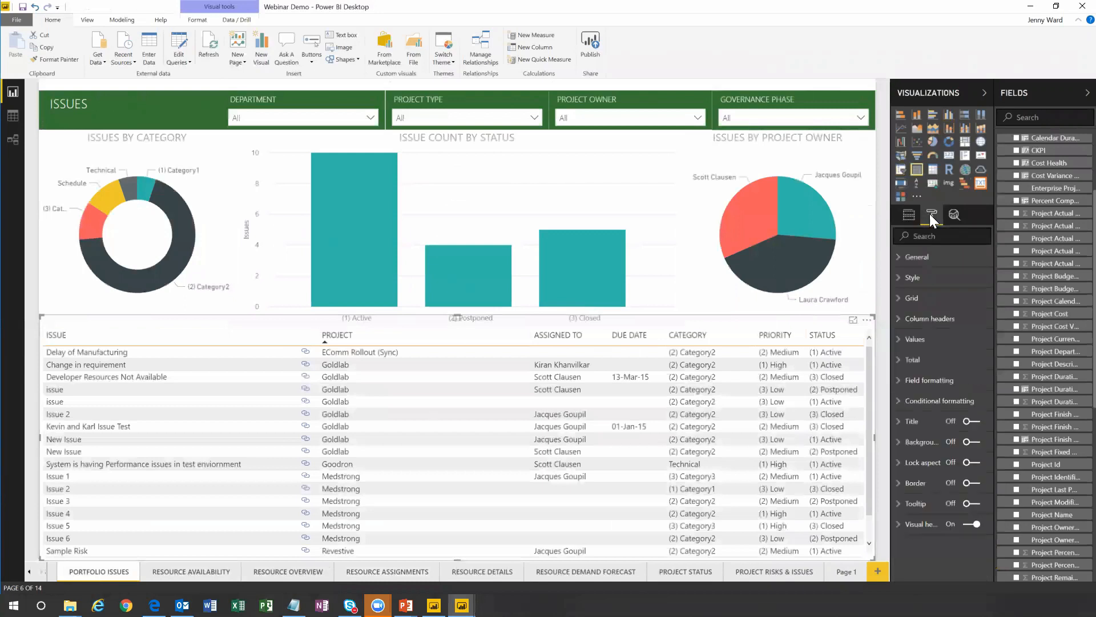
{"action": "left_click", "coordinate": [911, 298]}
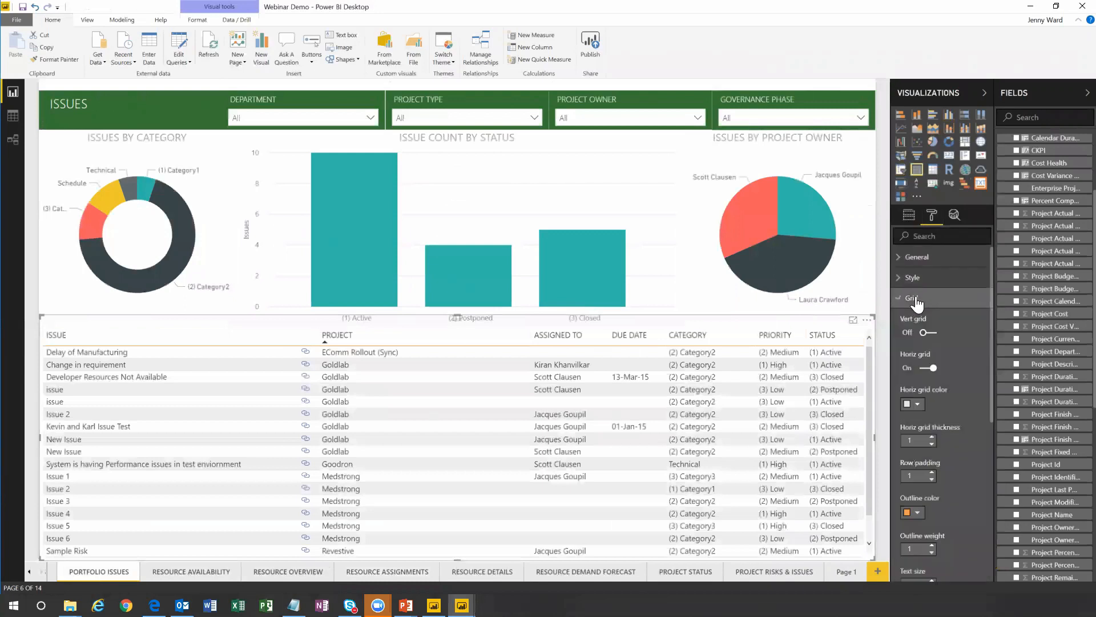
- Reapply the recent color F8A149 as the issues table's grid outline color
{"action": "left_click", "coordinate": [918, 513]}
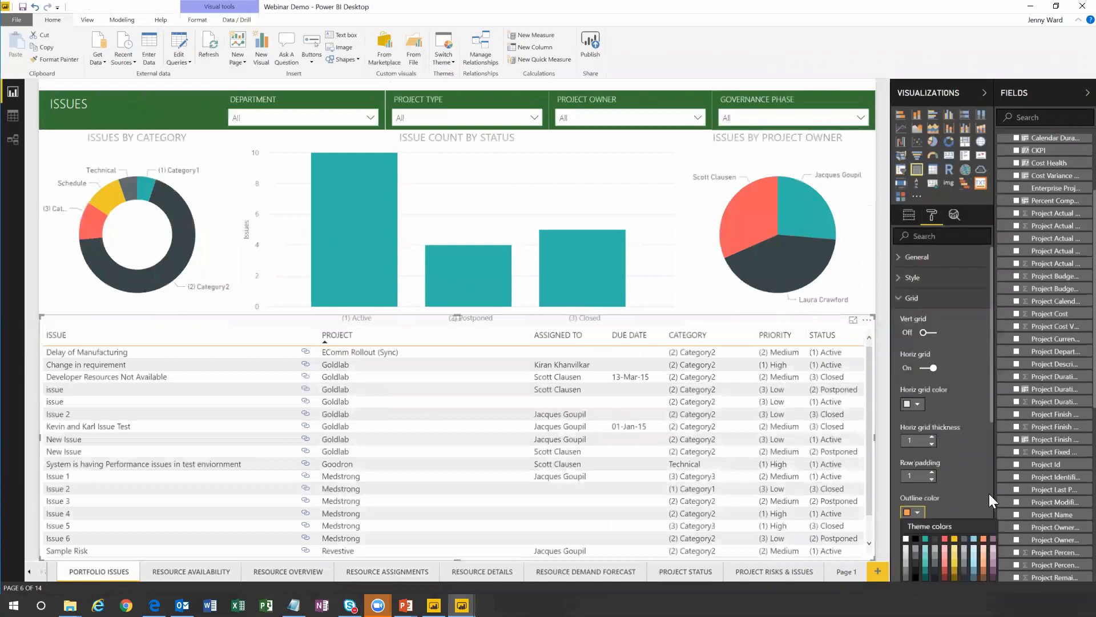
{"action": "scroll", "coordinate": [1069, 400], "scroll_direction": "down", "scroll_amount": 5}
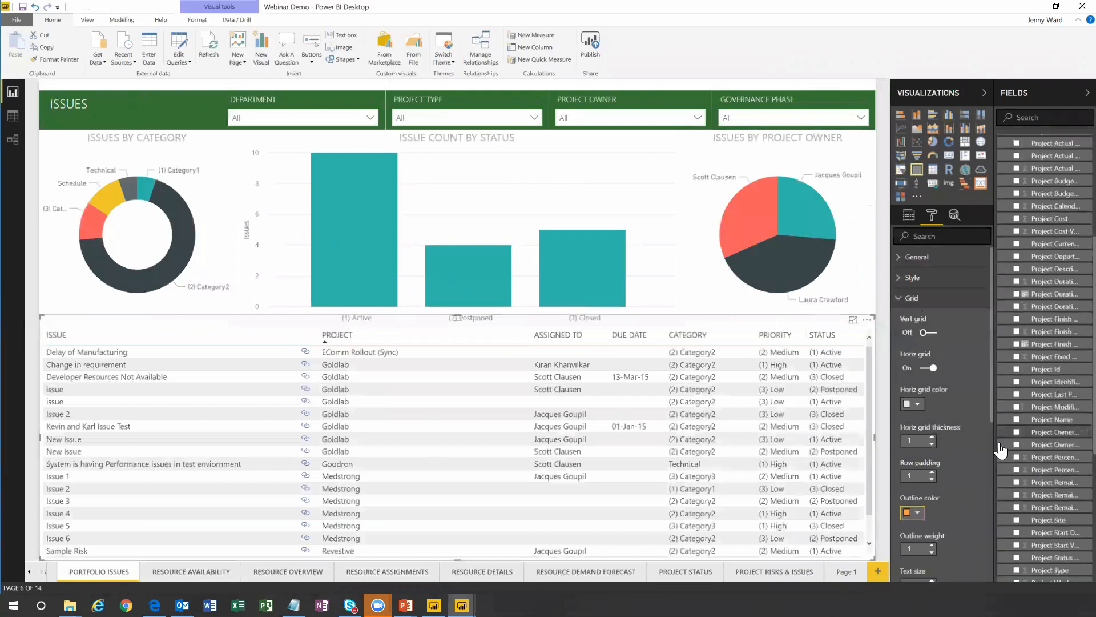
{"action": "scroll", "coordinate": [962, 513], "scroll_direction": "down", "scroll_amount": 2}
{"action": "scroll", "coordinate": [961, 509], "scroll_direction": "down", "scroll_amount": 2}
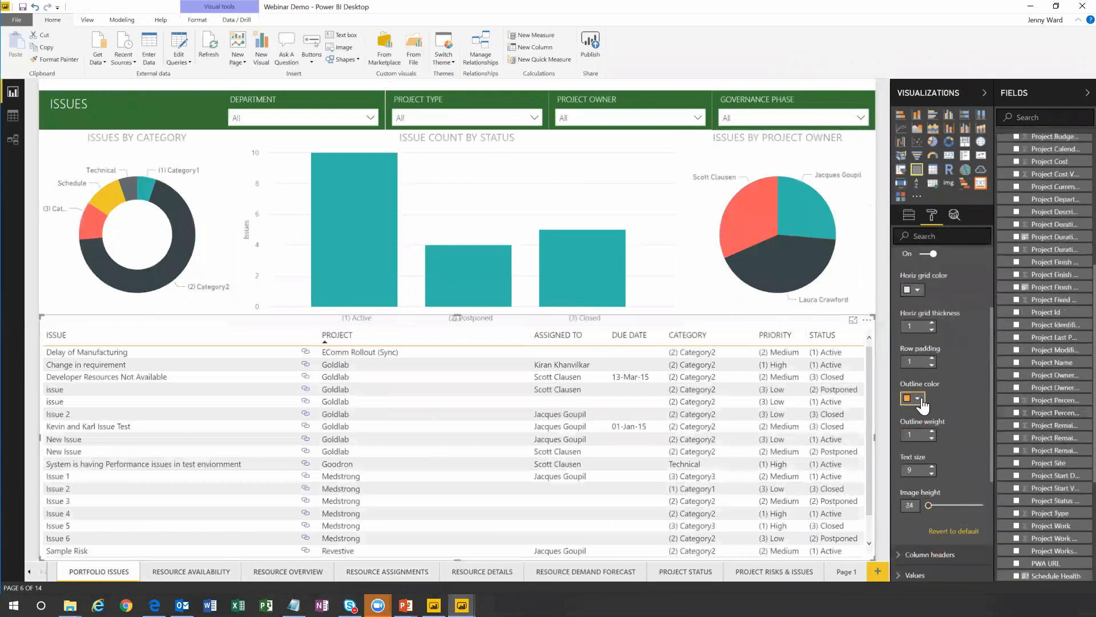
{"action": "left_click", "coordinate": [917, 399]}
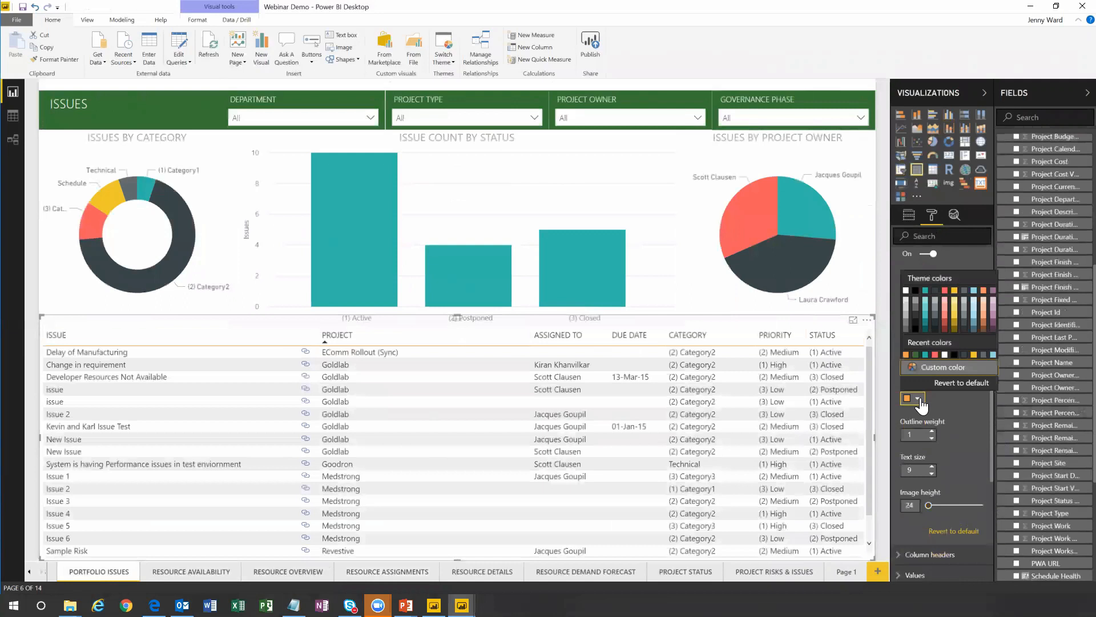
{"action": "left_click", "coordinate": [906, 356]}
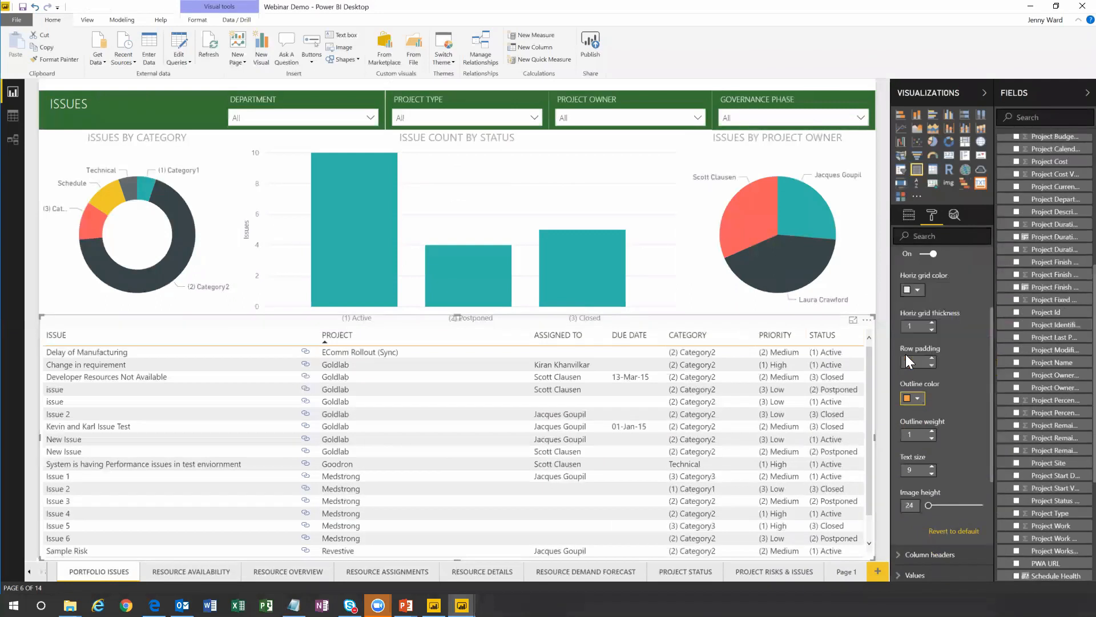
{"action": "left_click", "coordinate": [909, 399]}
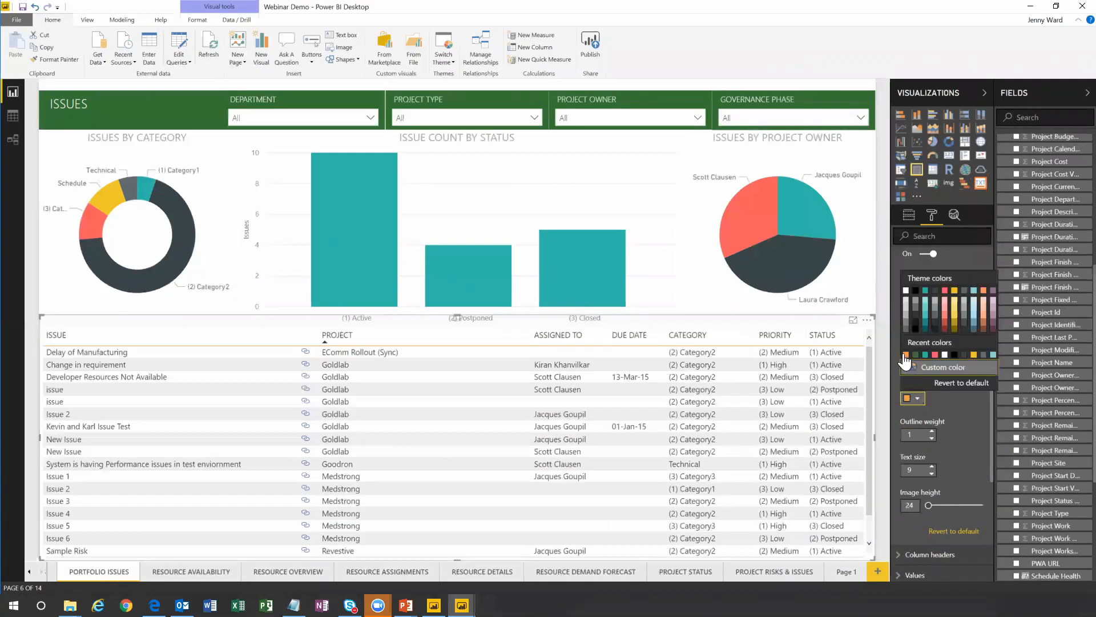
{"action": "left_click", "coordinate": [906, 355]}
{"action": "left_click", "coordinate": [918, 400]}
{"action": "left_click", "coordinate": [730, 323]}
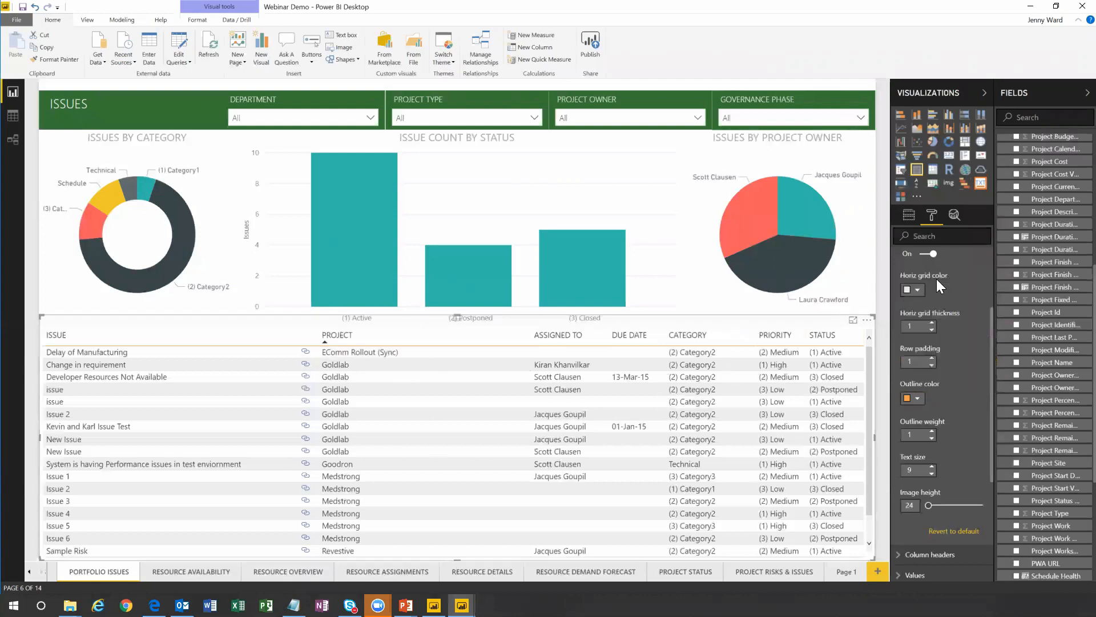
- Collapse the issues table's grid settings and open its column header formatting settings
{"action": "scroll", "coordinate": [930, 332], "scroll_direction": "up", "scroll_amount": 4}
{"action": "left_click", "coordinate": [901, 303]}
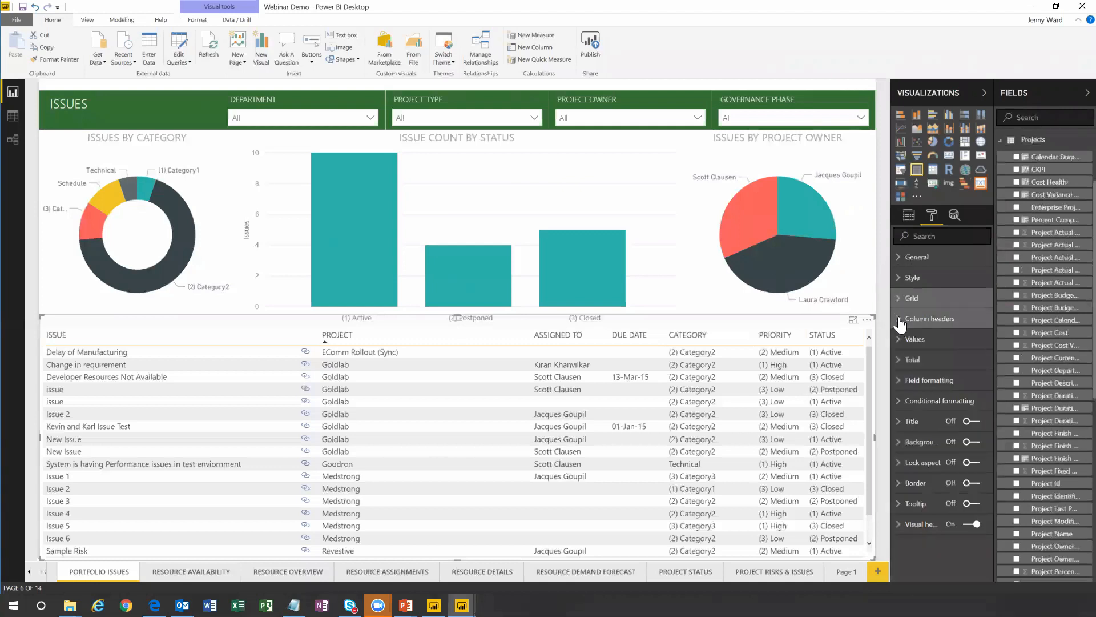
{"action": "left_click", "coordinate": [900, 318]}
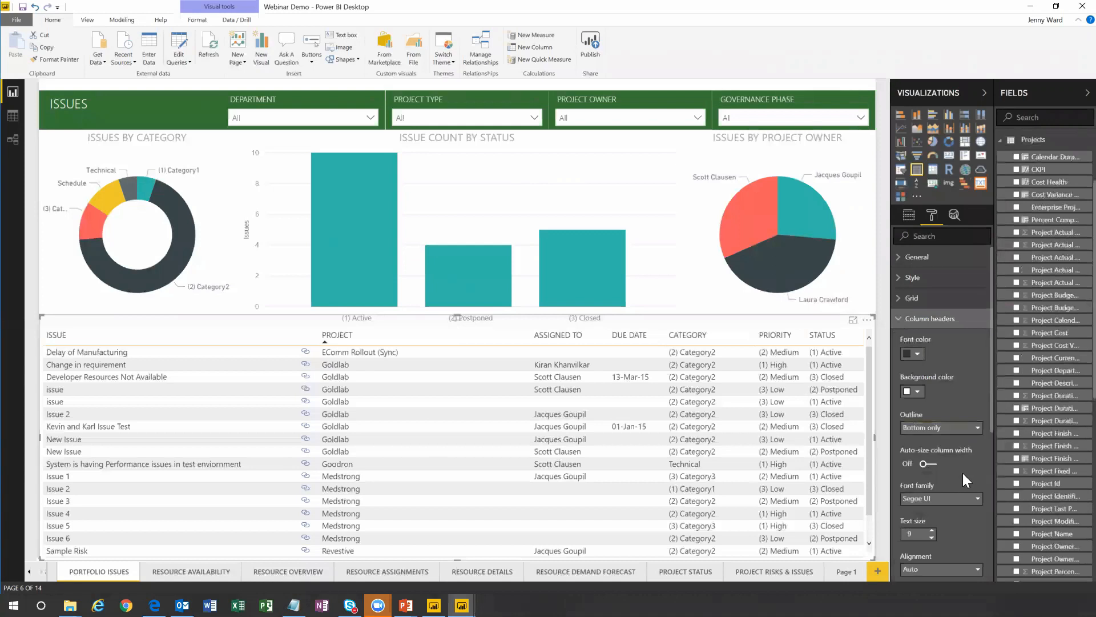
- Narrow the Issue column of the issues table
{"action": "scroll", "coordinate": [963, 473], "scroll_direction": "down", "scroll_amount": 1}
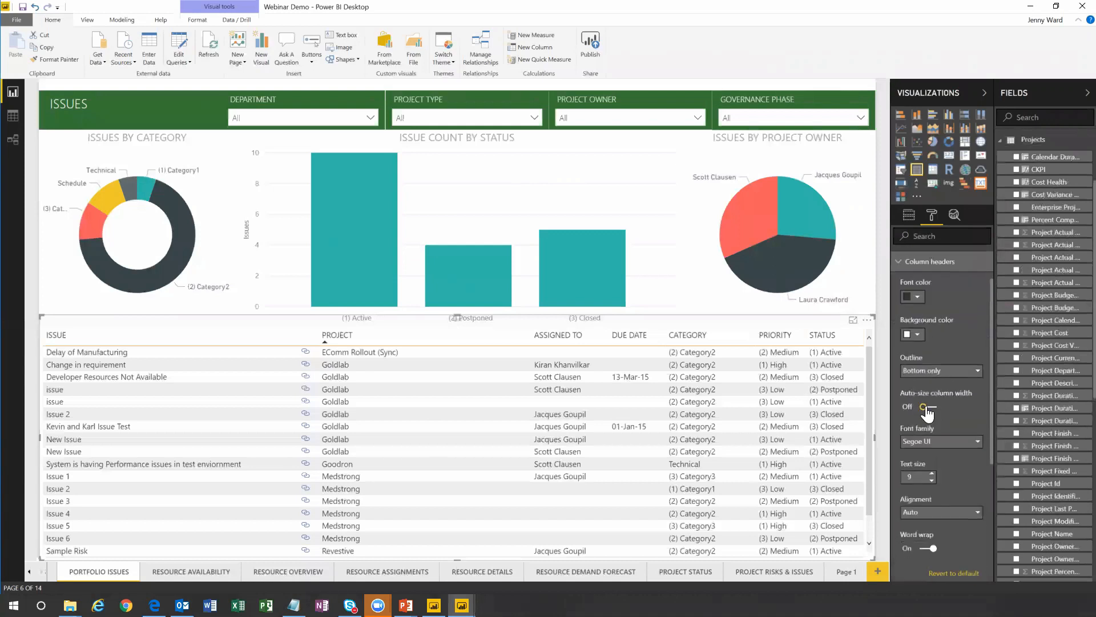
{"action": "scroll", "coordinate": [954, 456], "scroll_direction": "down", "scroll_amount": 1}
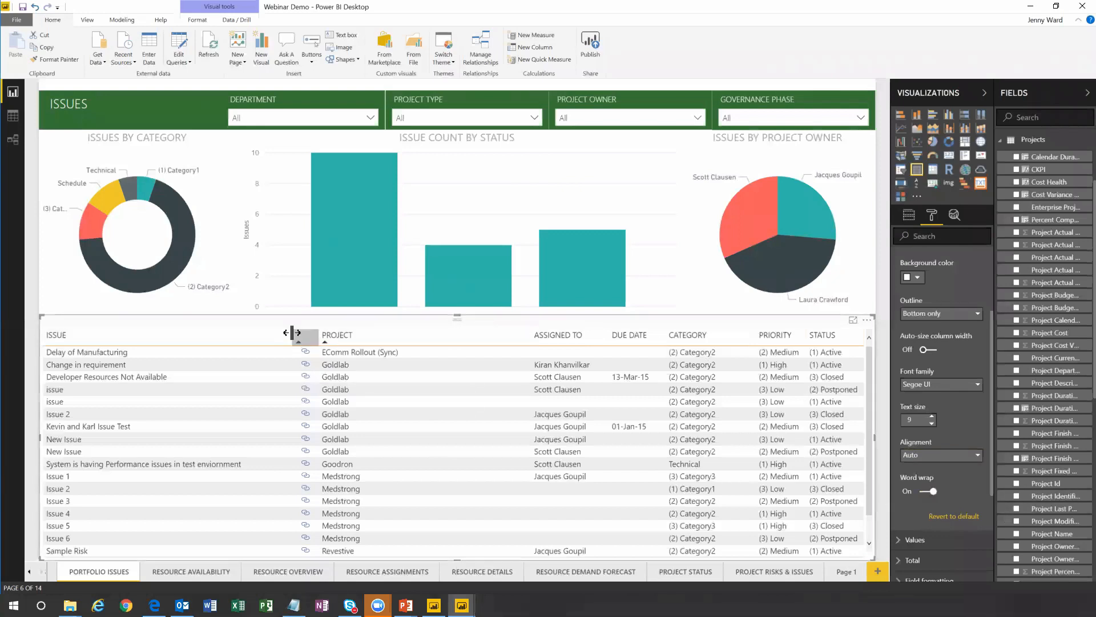
{"action": "left_click_drag", "start_coordinate": [293, 334], "coordinate": [195, 341]}
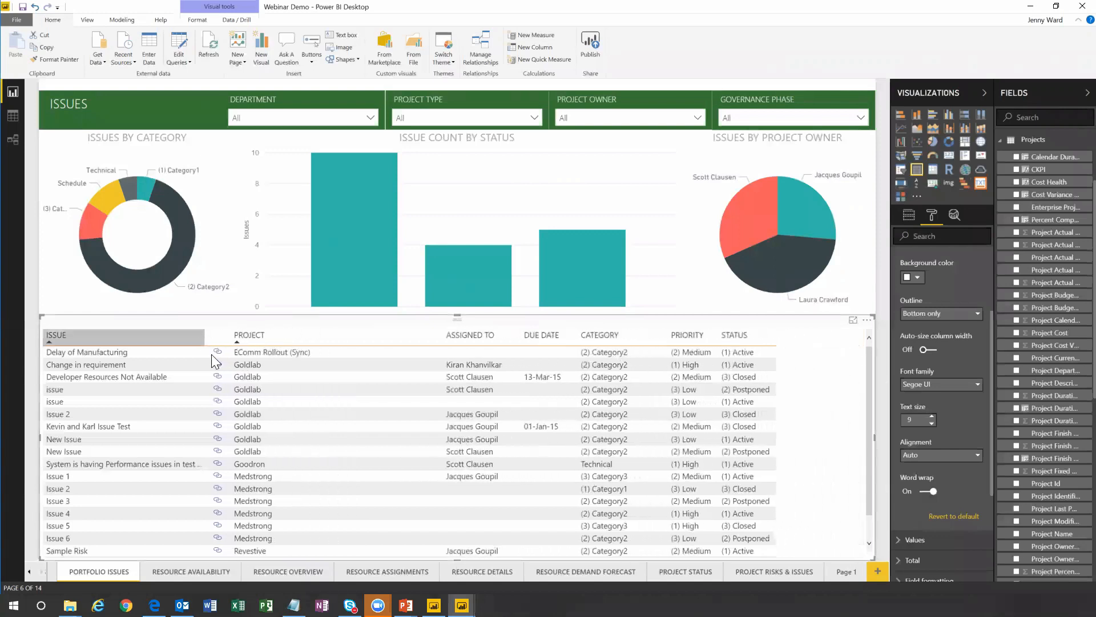
- Cross-highlight the charts from the Medstrong Issue 2 row and the Goodron performance issue row, then clear the highlighting
{"action": "left_click", "coordinate": [194, 488]}
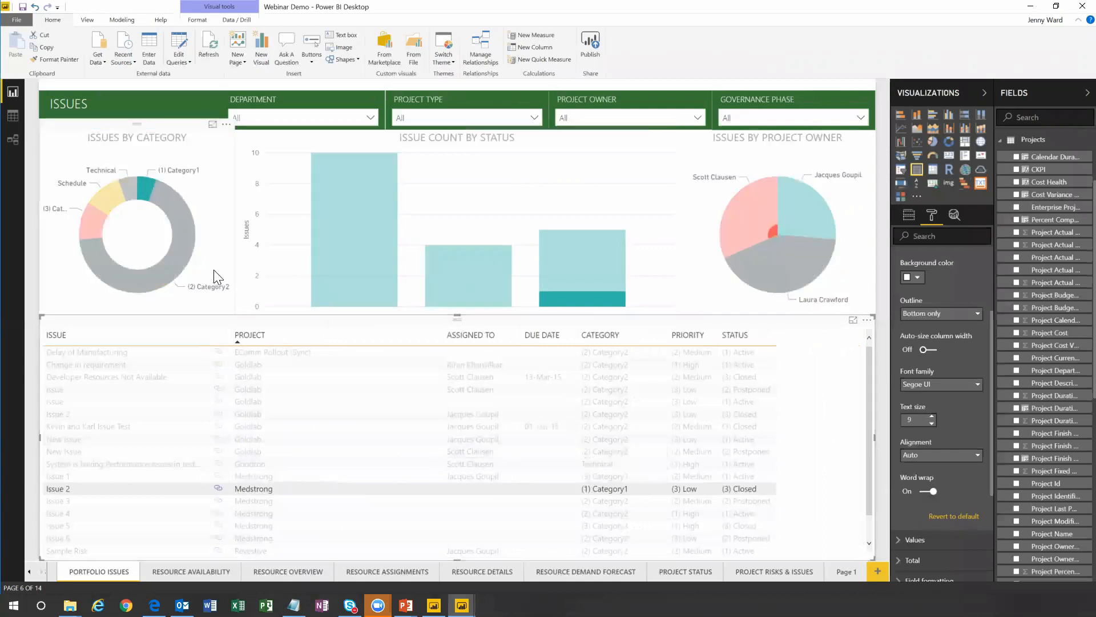
{"action": "left_click", "coordinate": [163, 464]}
{"action": "left_click", "coordinate": [421, 266]}
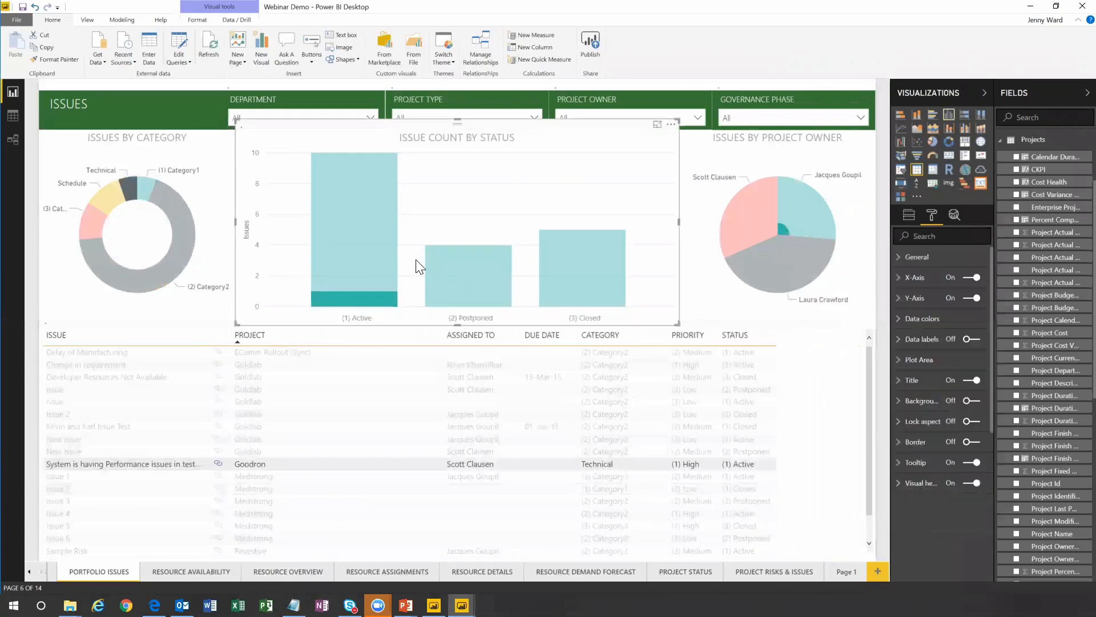
{"action": "left_click", "coordinate": [833, 342]}
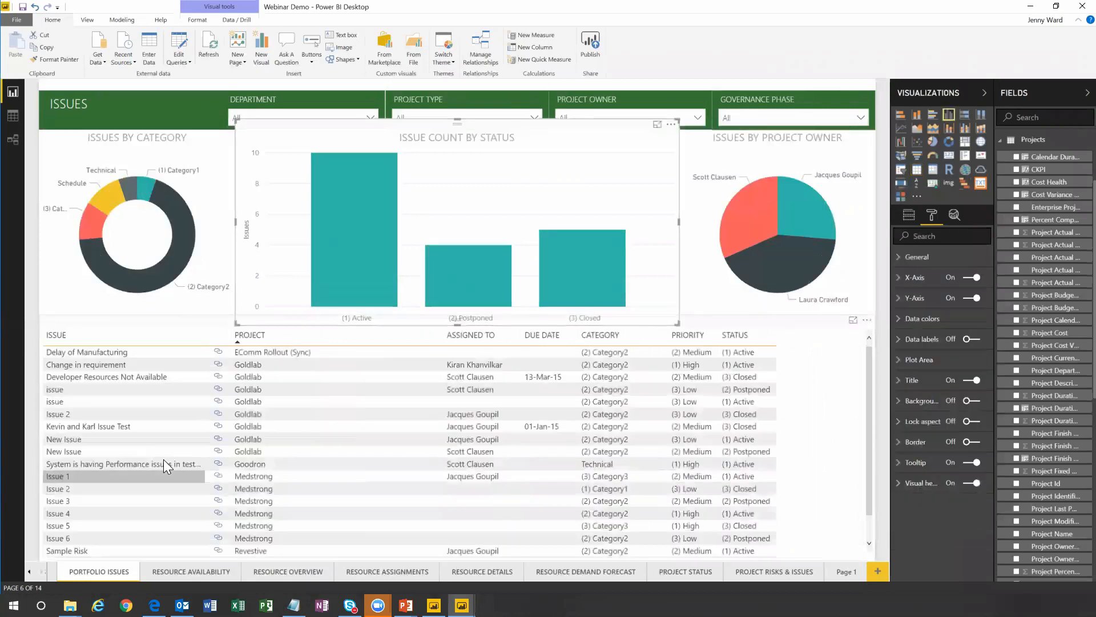
- Compare the formatting options of the issue status column chart, the project owner pie chart and the issues table
{"action": "left_click", "coordinate": [915, 256]}
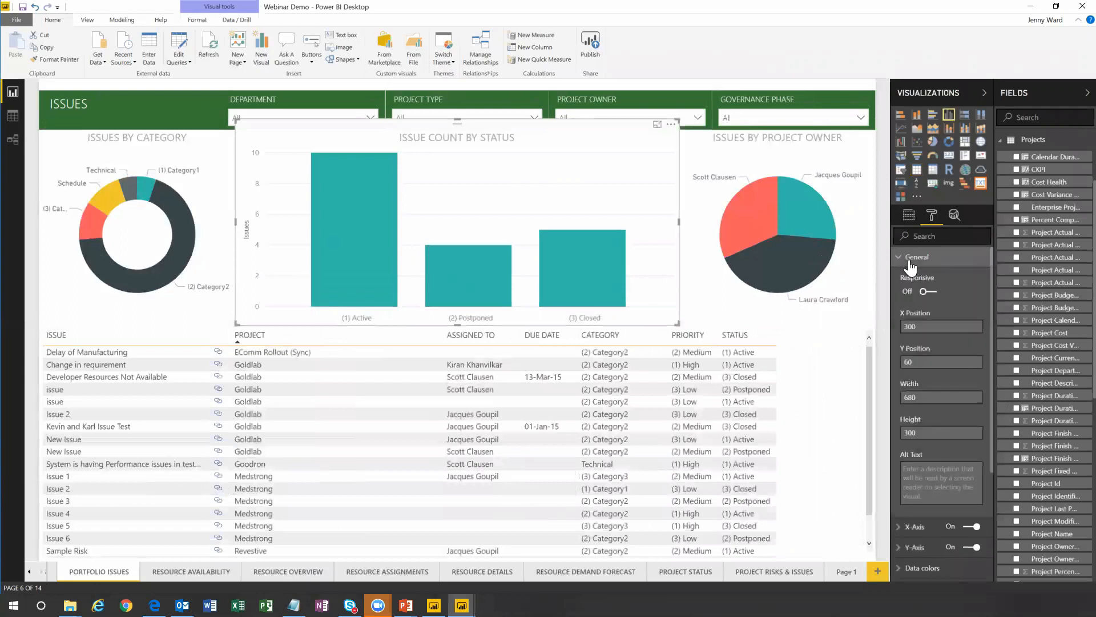
{"action": "scroll", "coordinate": [937, 409], "scroll_direction": "down", "scroll_amount": 4}
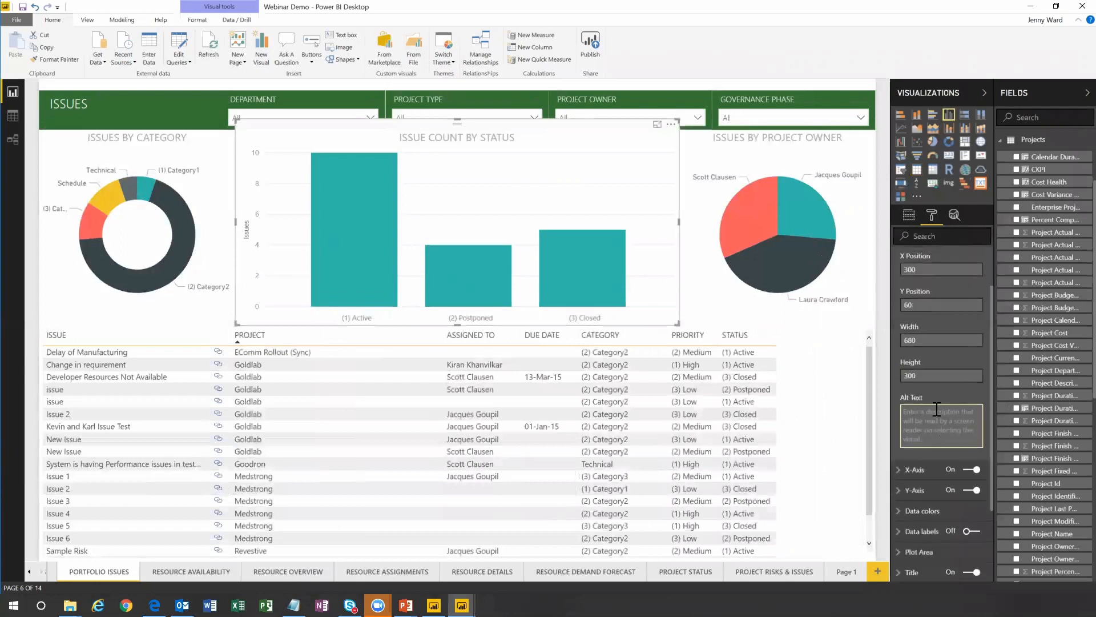
{"action": "left_click", "coordinate": [824, 403]}
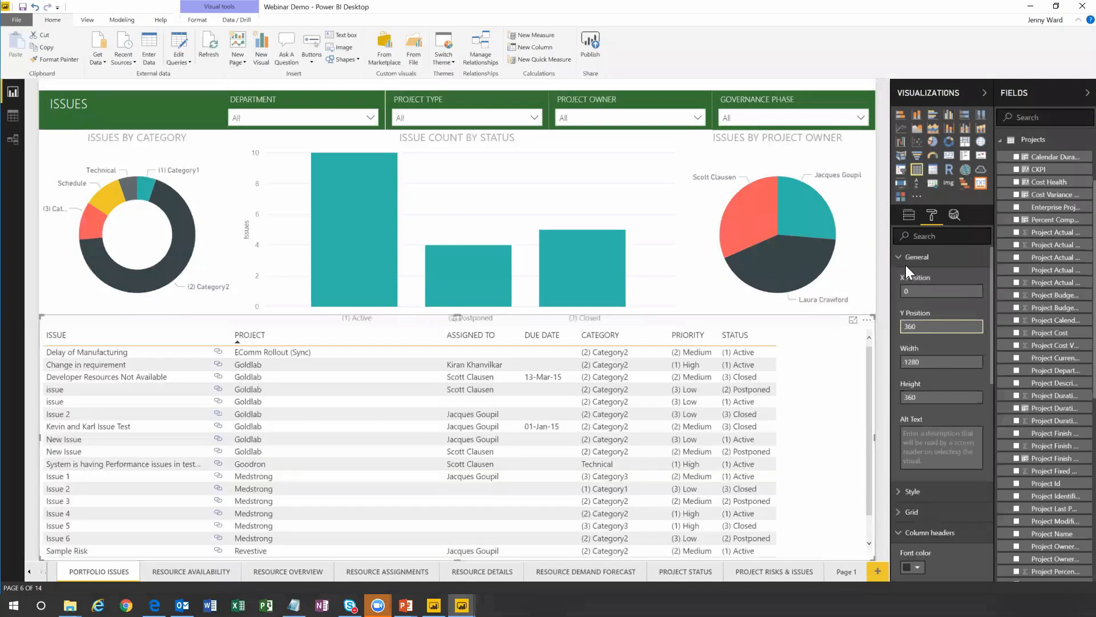
{"action": "left_click", "coordinate": [899, 258]}
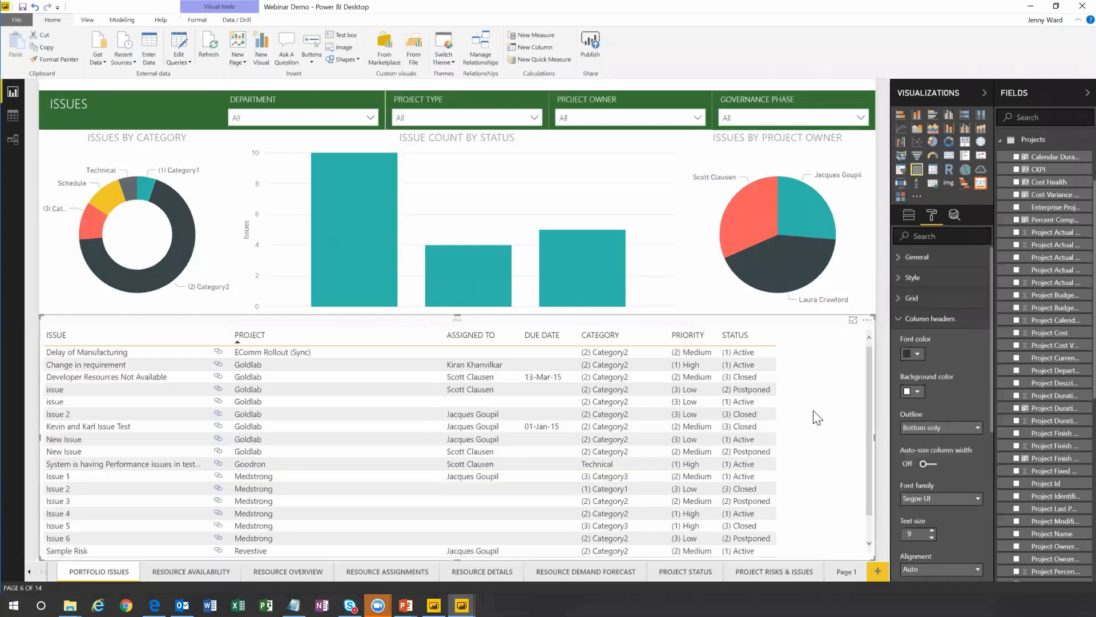
{"action": "left_click", "coordinate": [839, 264]}
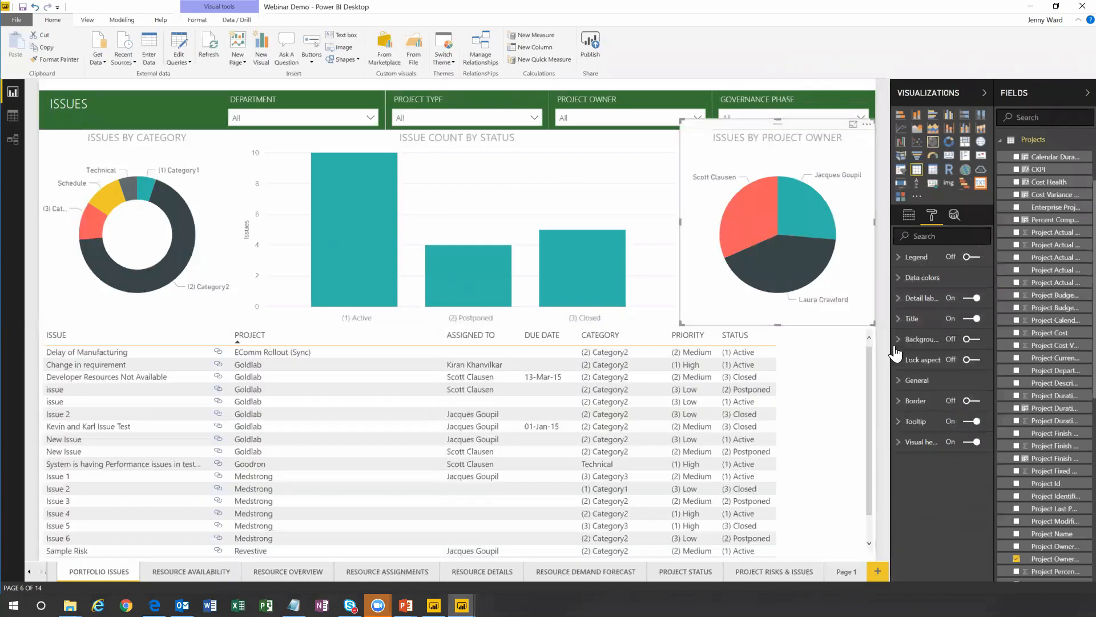
{"action": "left_click", "coordinate": [657, 282]}
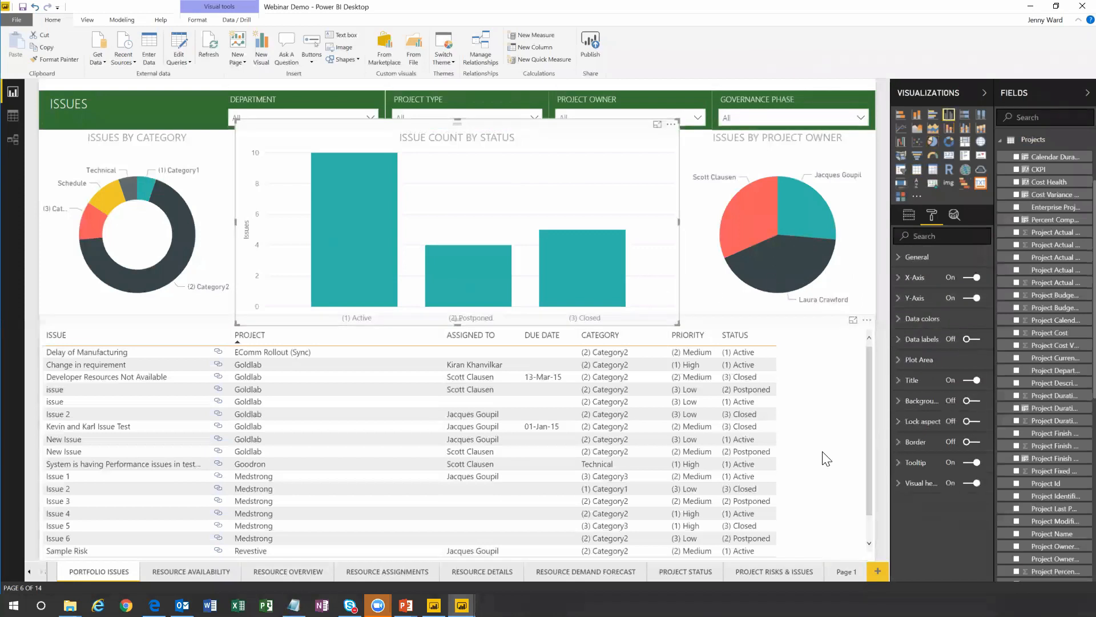
{"action": "left_click", "coordinate": [826, 458]}
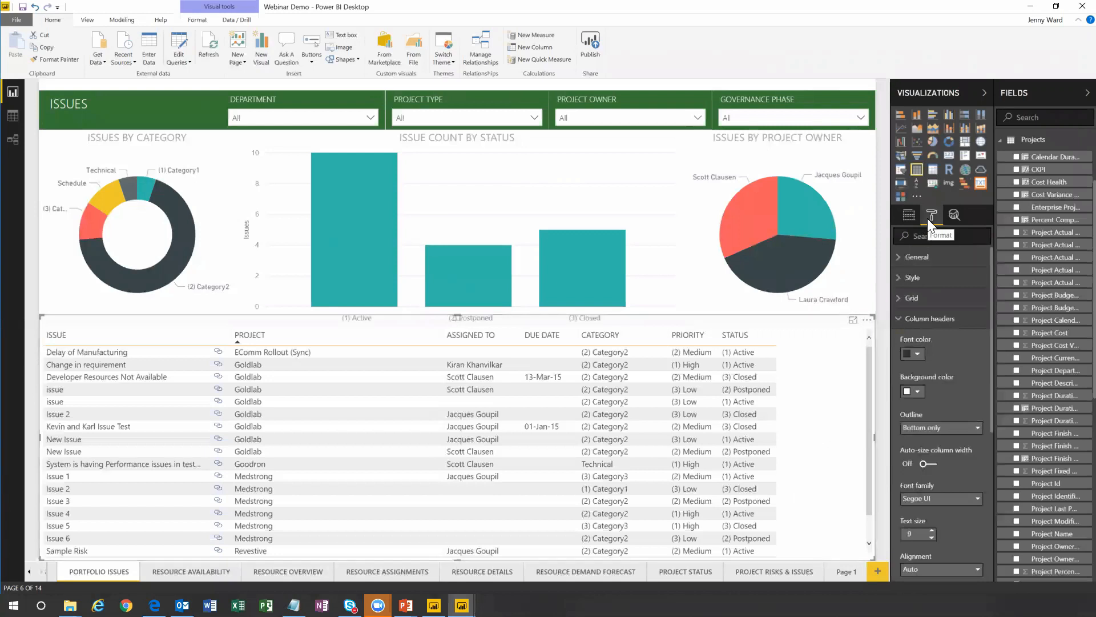
- Collapse the issues table's column header settings and review its values formatting settings
{"action": "left_click", "coordinate": [899, 319]}
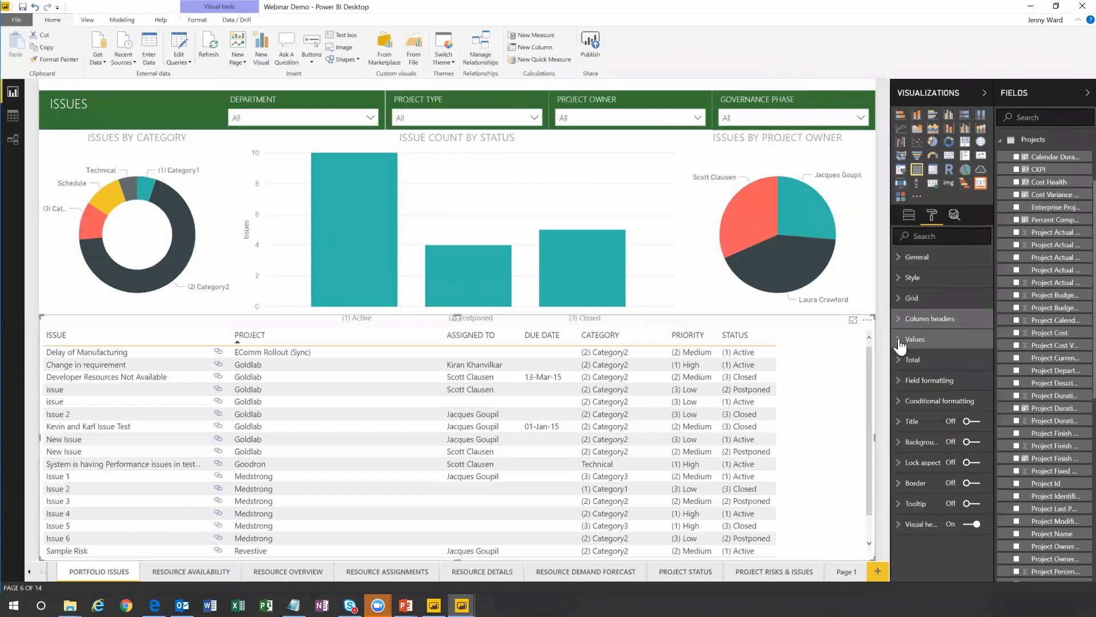
{"action": "left_click", "coordinate": [900, 340]}
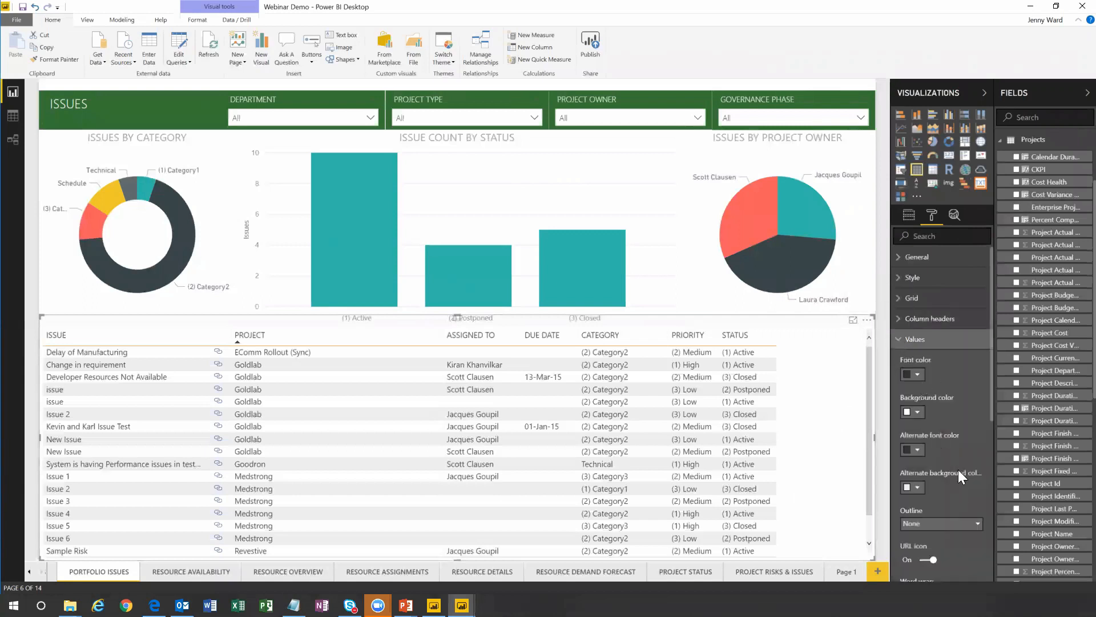
{"action": "scroll", "coordinate": [957, 470], "scroll_direction": "down", "scroll_amount": 3}
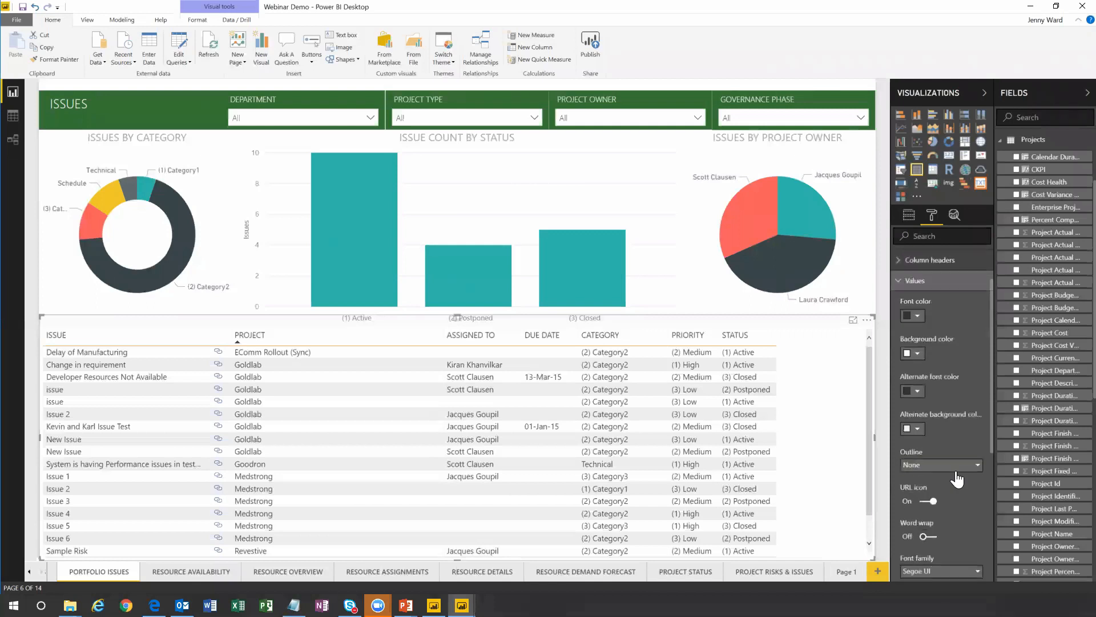
{"action": "scroll", "coordinate": [962, 508], "scroll_direction": "down", "scroll_amount": 3}
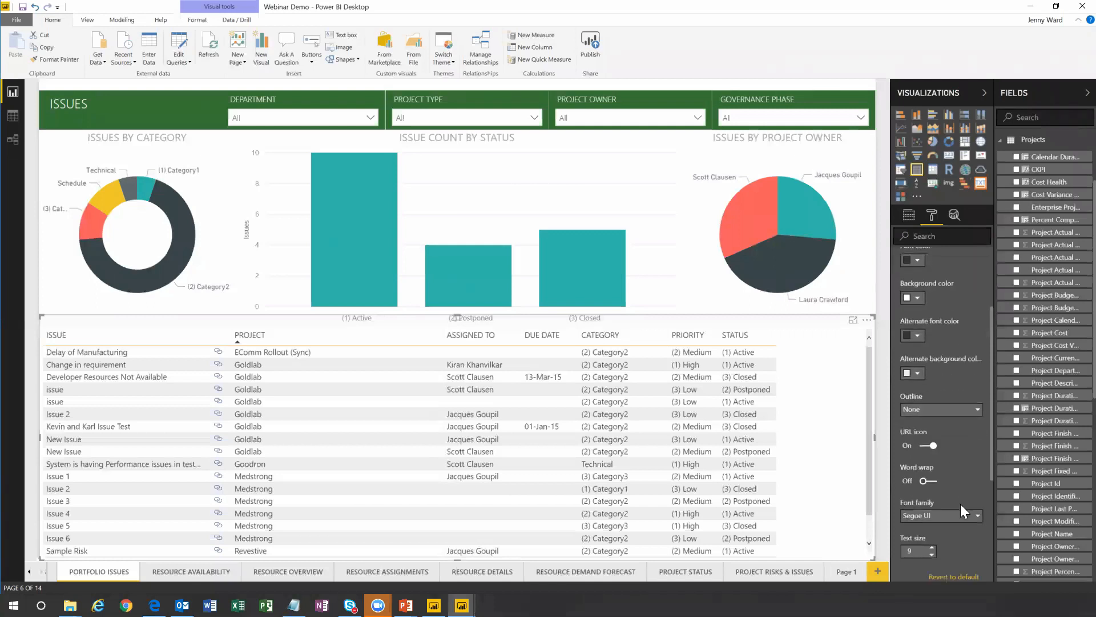
{"action": "scroll", "coordinate": [960, 503], "scroll_direction": "up", "scroll_amount": 6}
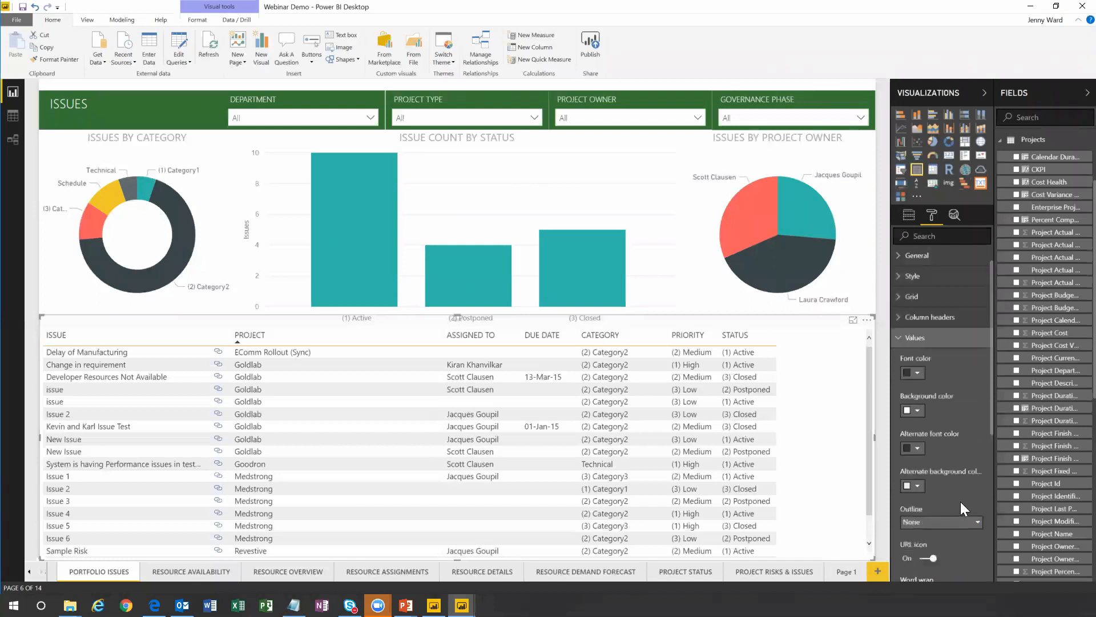
{"action": "left_click", "coordinate": [899, 340]}
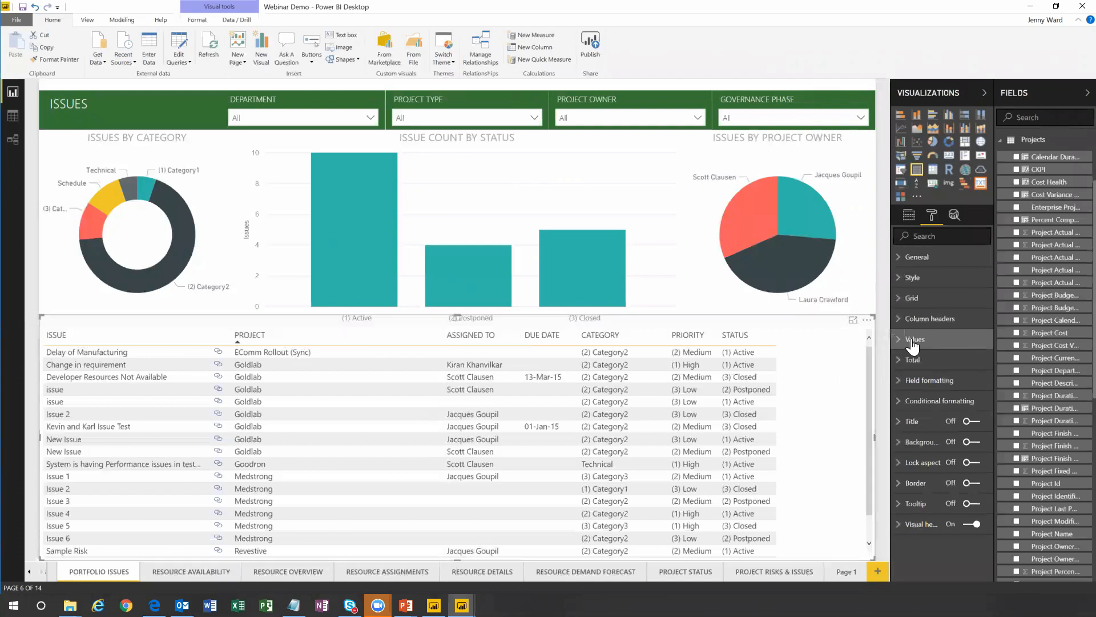
- Review the issues table's total formatting settings, including the Totals switch, and collapse them
{"action": "left_click", "coordinate": [899, 361]}
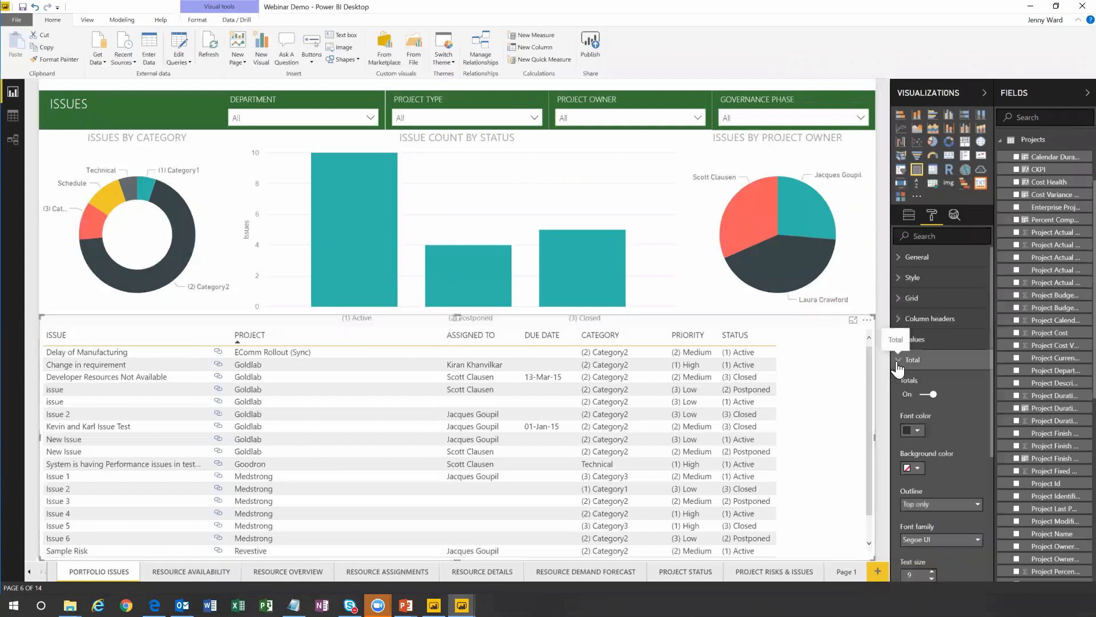
{"action": "left_click", "coordinate": [928, 395]}
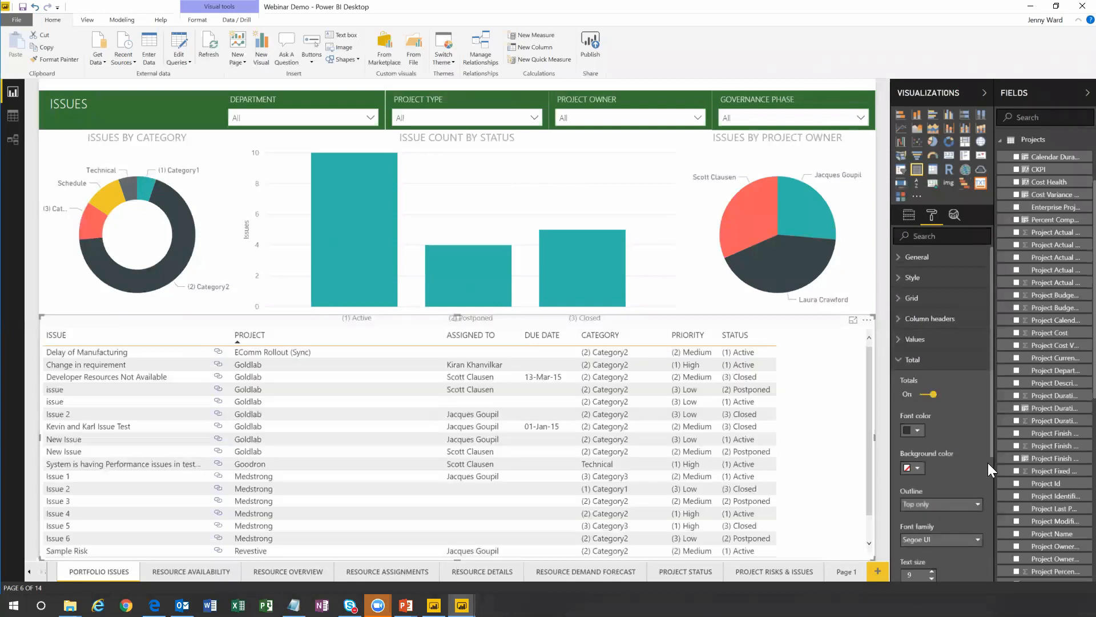
{"action": "scroll", "coordinate": [961, 453], "scroll_direction": "down", "scroll_amount": 2}
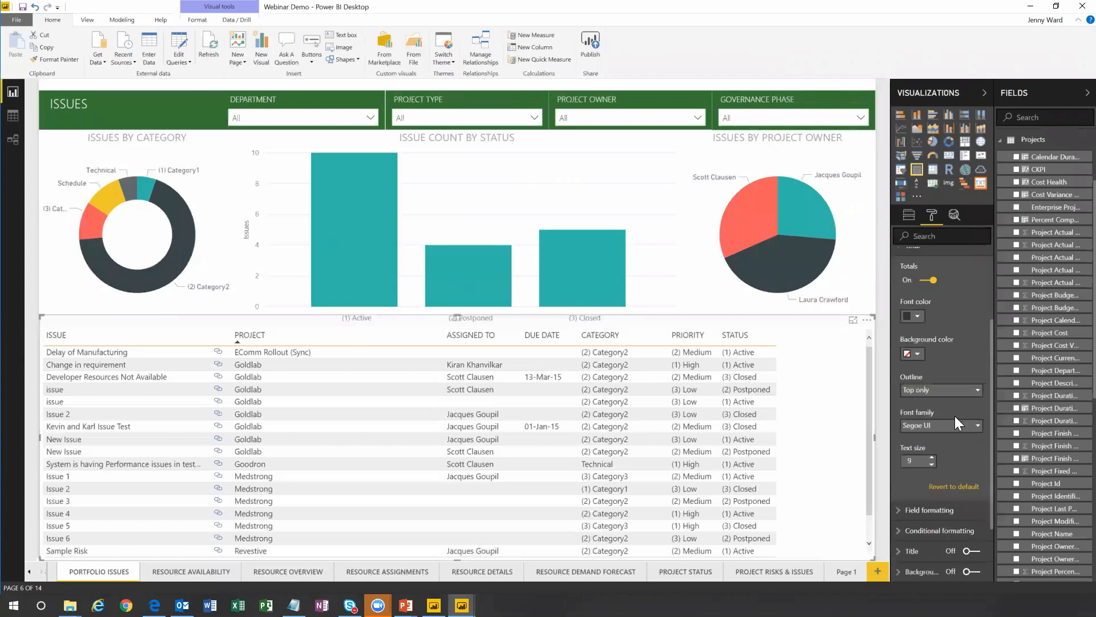
{"action": "scroll", "coordinate": [954, 416], "scroll_direction": "up", "scroll_amount": 2}
{"action": "left_click", "coordinate": [900, 308]}
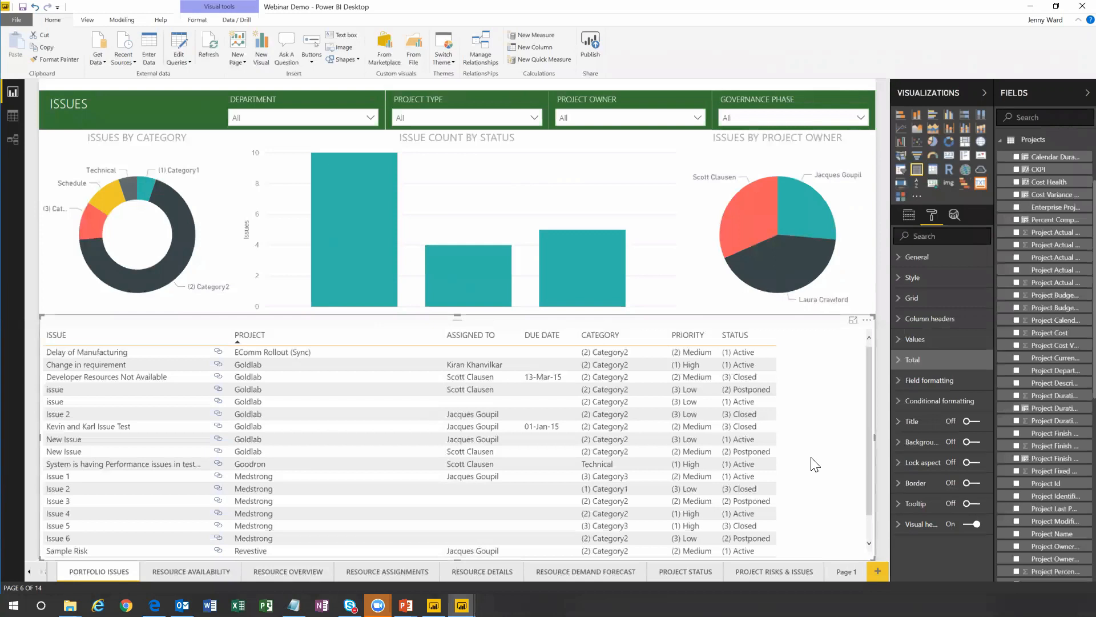
- Set the ISSUE field's alignment to Center in the issues table's field formatting
{"action": "left_click", "coordinate": [916, 384]}
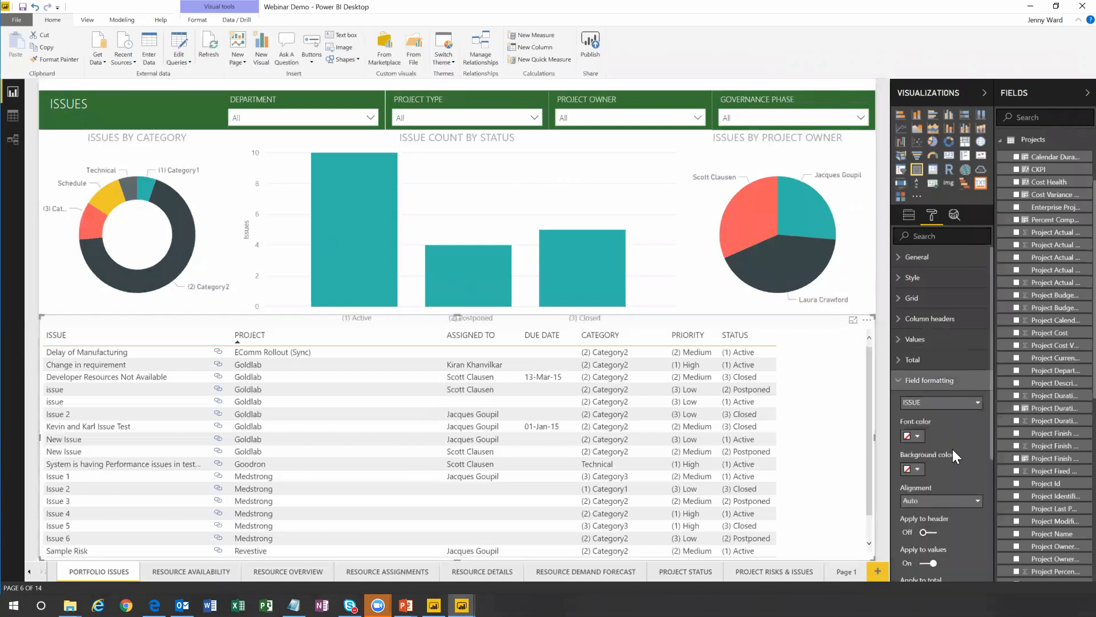
{"action": "scroll", "coordinate": [952, 450], "scroll_direction": "down", "scroll_amount": 1}
{"action": "scroll", "coordinate": [952, 451], "scroll_direction": "down", "scroll_amount": 1}
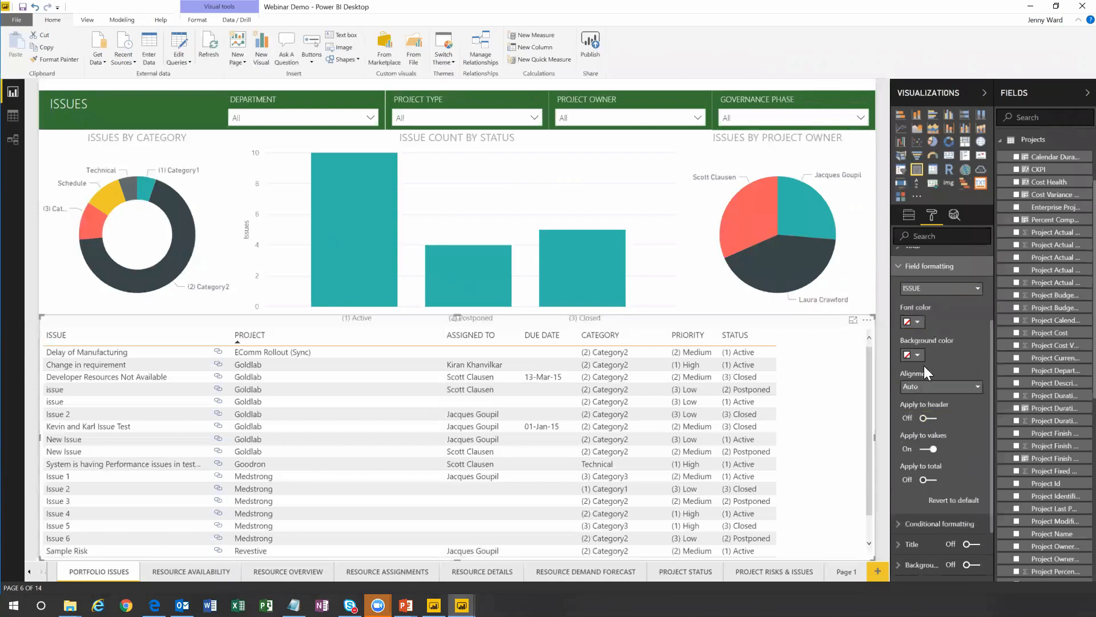
{"action": "left_click", "coordinate": [913, 387]}
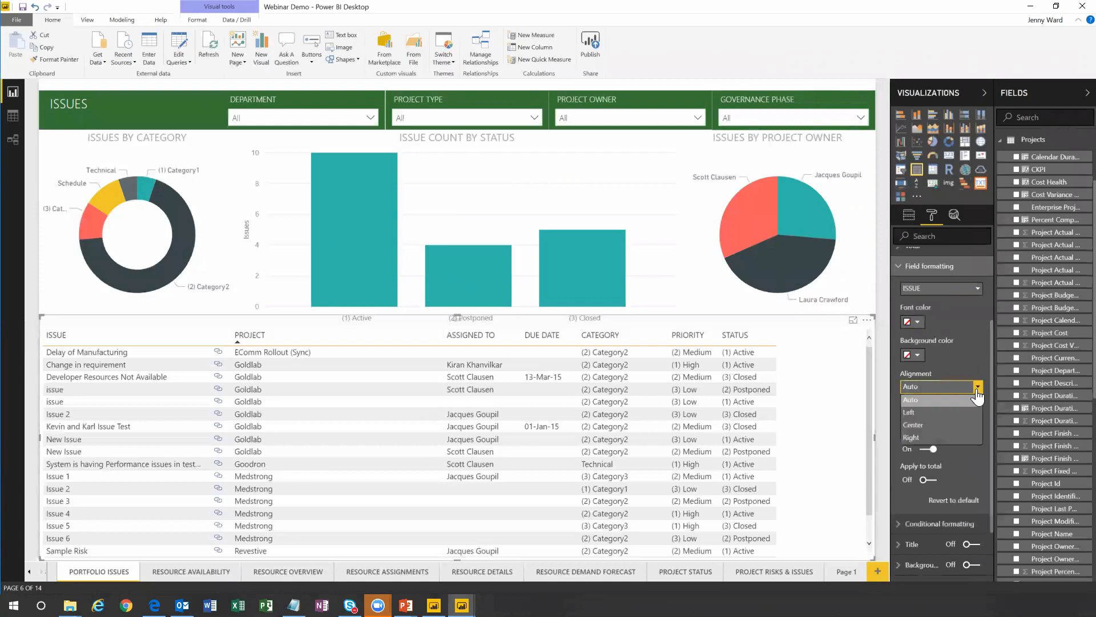
{"action": "left_click", "coordinate": [912, 426]}
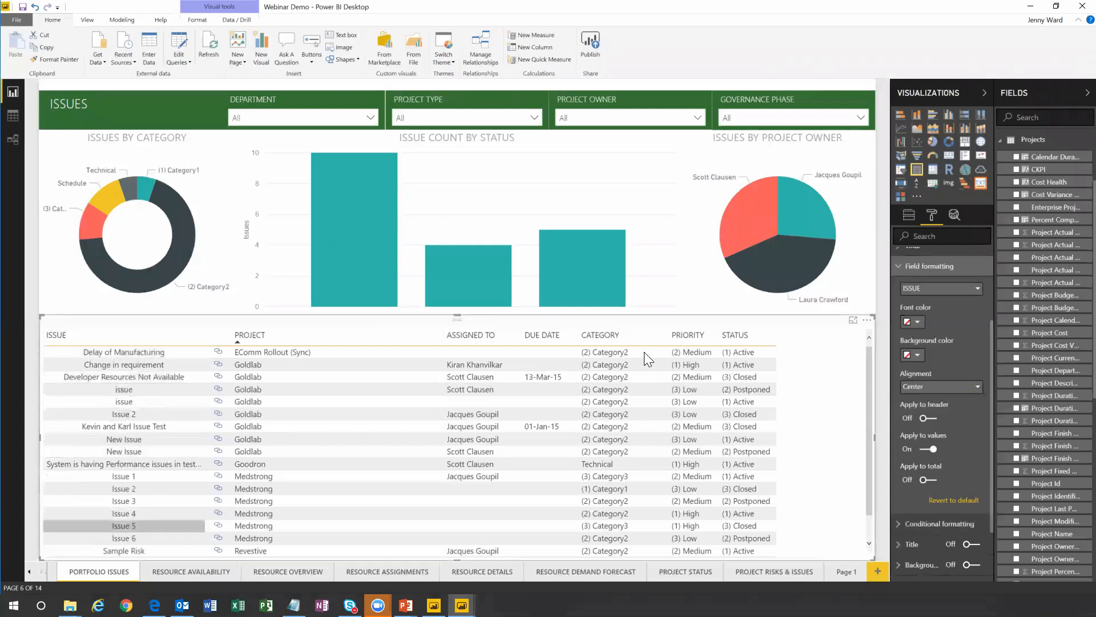
- Set the ISSUE field's alignment to Left and look at the table's conditional formatting settings
{"action": "left_click", "coordinate": [943, 387]}
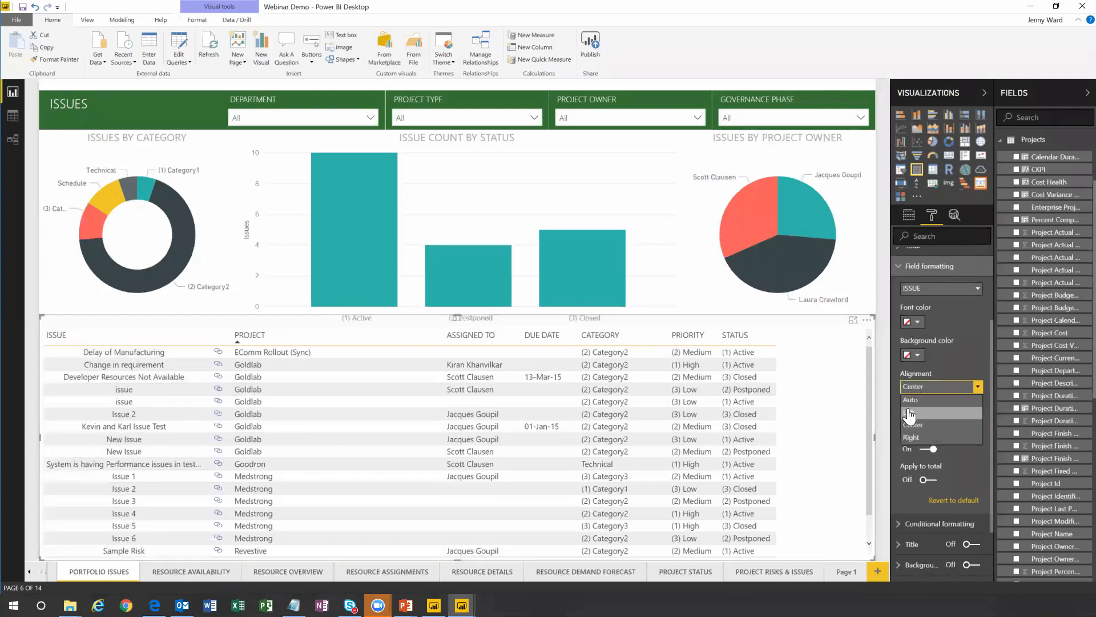
{"action": "left_click", "coordinate": [908, 411]}
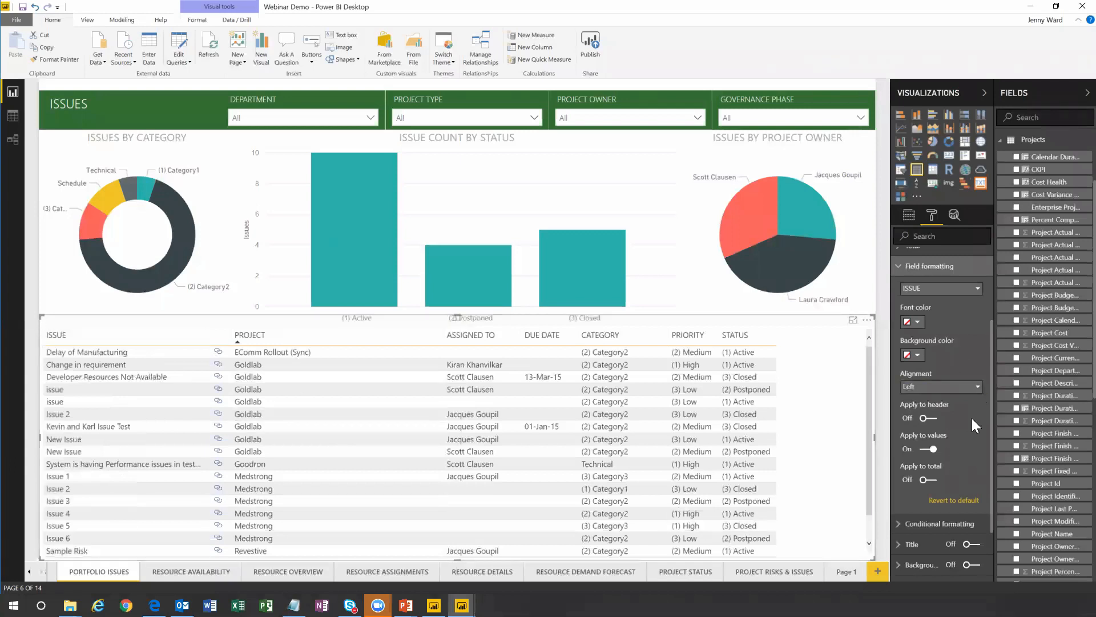
{"action": "scroll", "coordinate": [971, 418], "scroll_direction": "up", "scroll_amount": 3}
{"action": "left_click", "coordinate": [900, 381]}
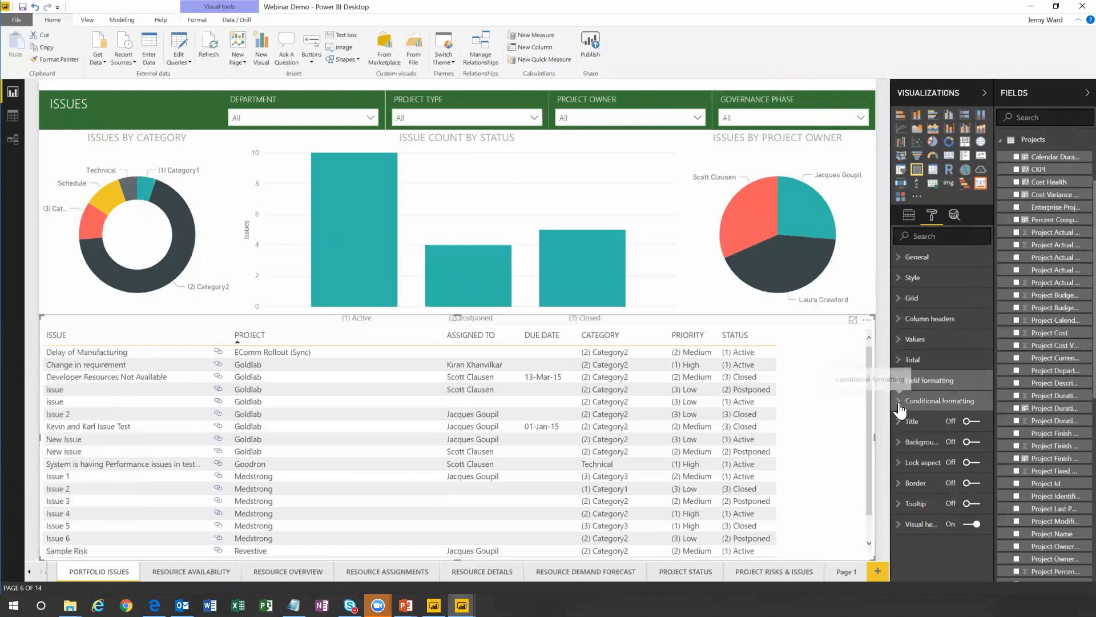
{"action": "left_click", "coordinate": [899, 403]}
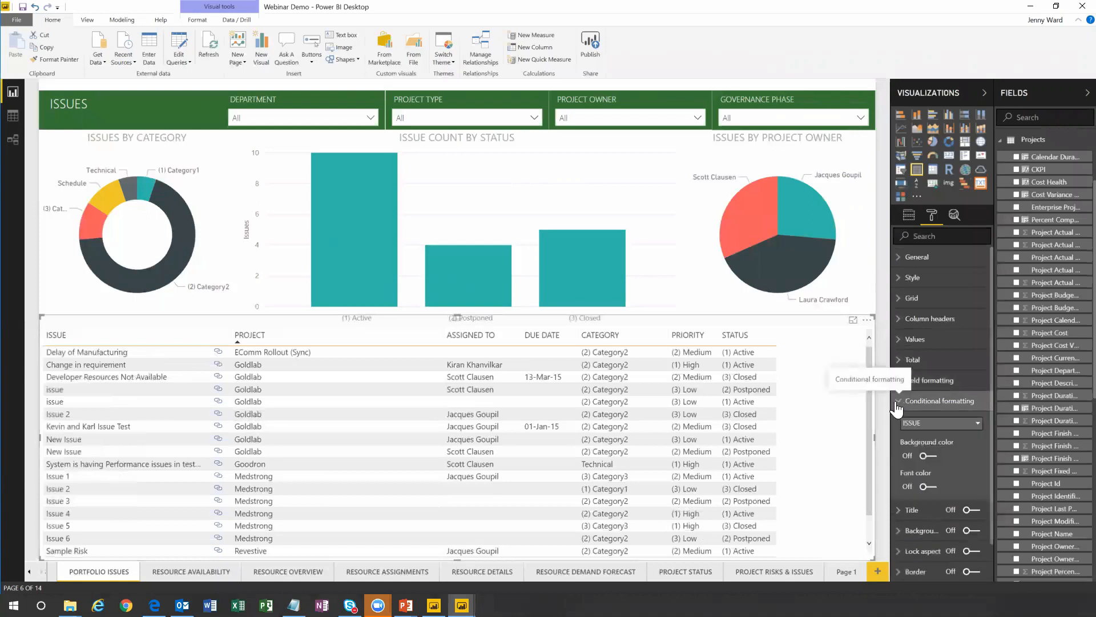
{"action": "left_click", "coordinate": [897, 402]}
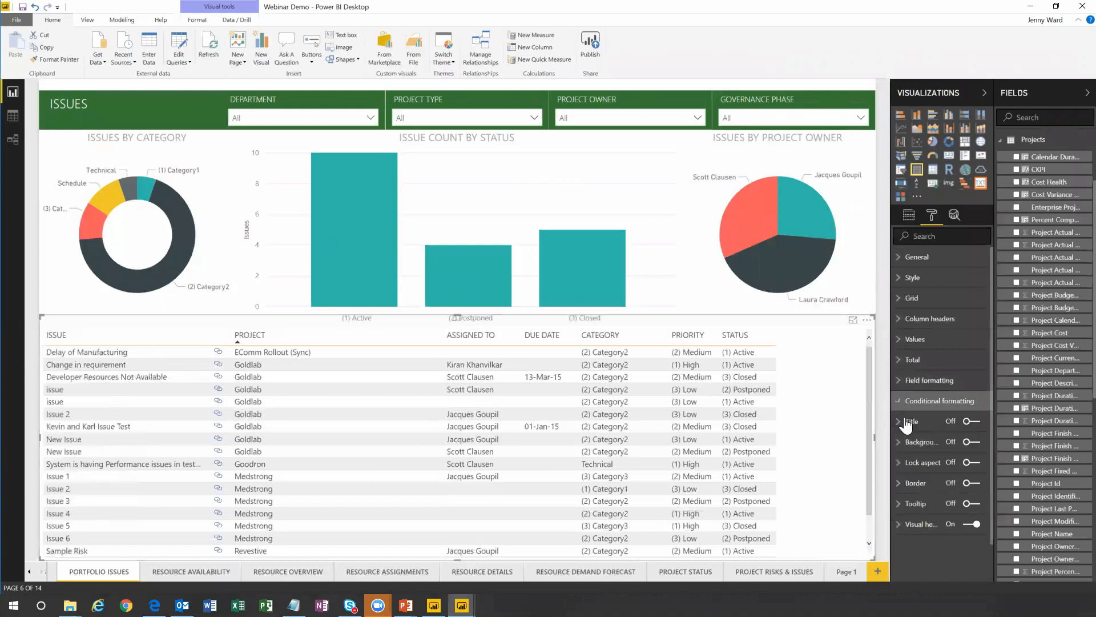
- Switch to the PowerPoint slide with the Power BI demo agenda, then return to Power BI Desktop
{"action": "mouse_move", "coordinate": [406, 605]}
{"action": "left_click", "coordinate": [432, 548]}
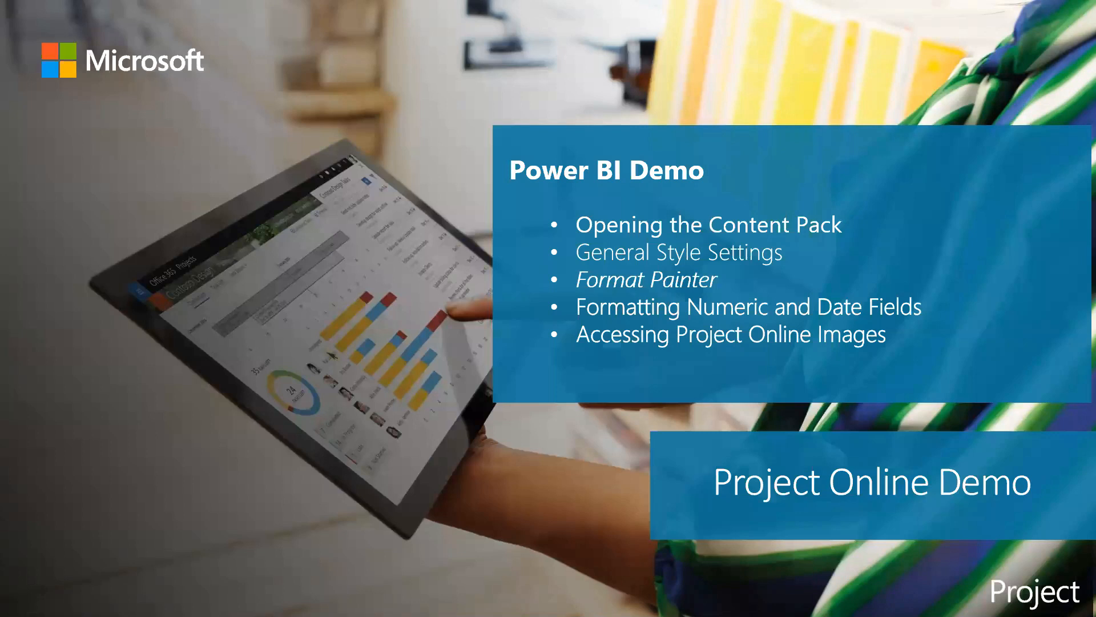
{"action": "key", "text": "alt+Tab"}
- Set the ISSUES header text box's background color to a teal theme shade
{"action": "left_click", "coordinate": [167, 103]}
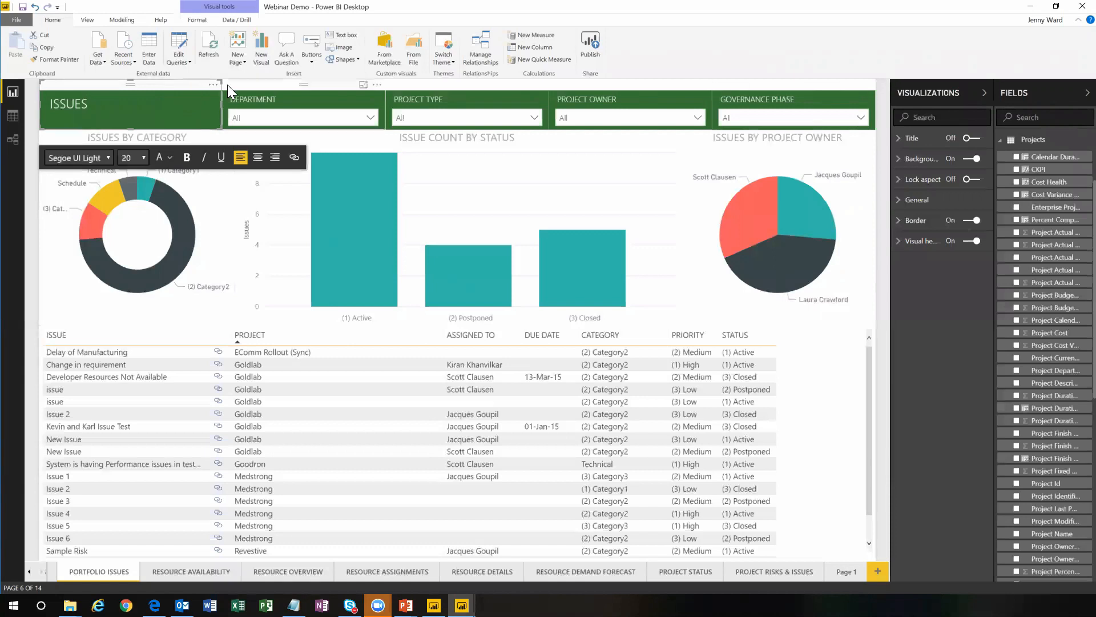
{"action": "left_click", "coordinate": [909, 140]}
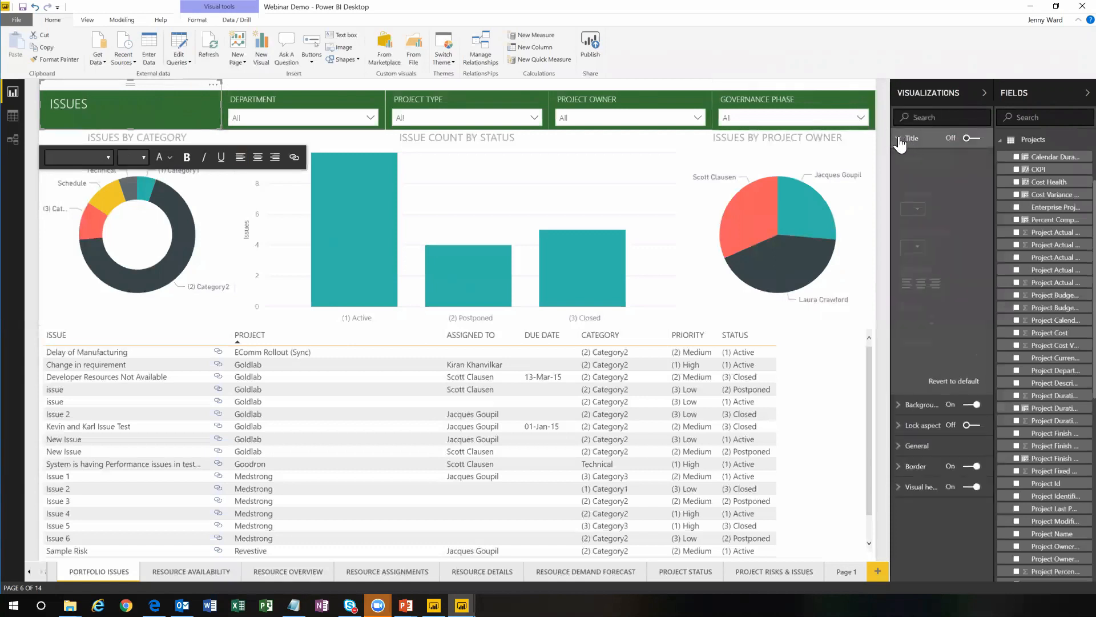
{"action": "left_click", "coordinate": [900, 139]}
{"action": "left_click", "coordinate": [913, 159]}
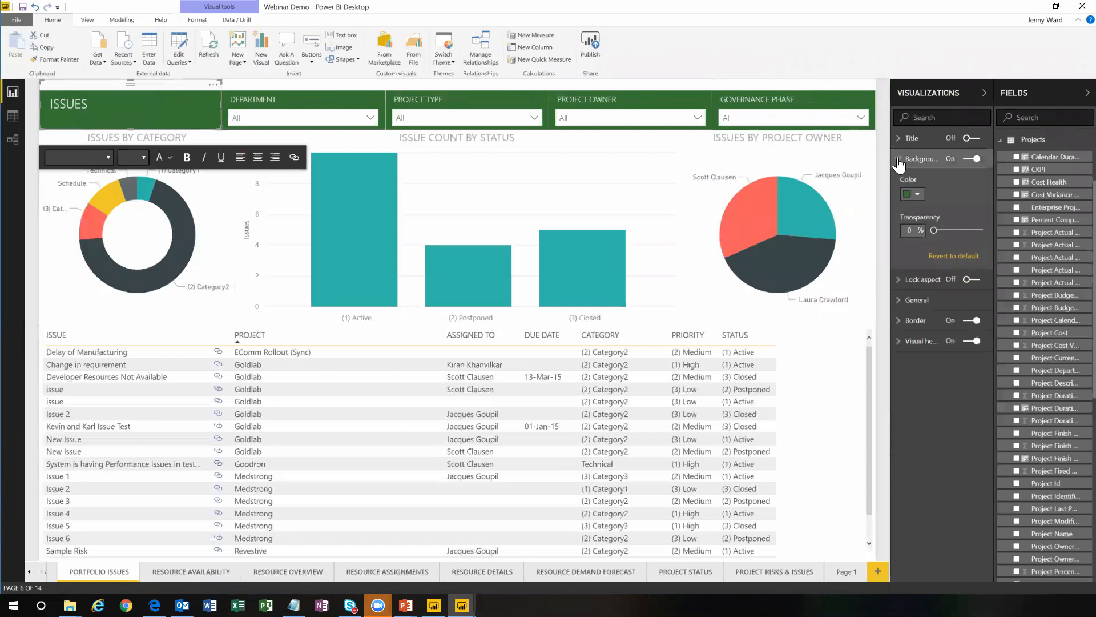
{"action": "left_click", "coordinate": [918, 195]}
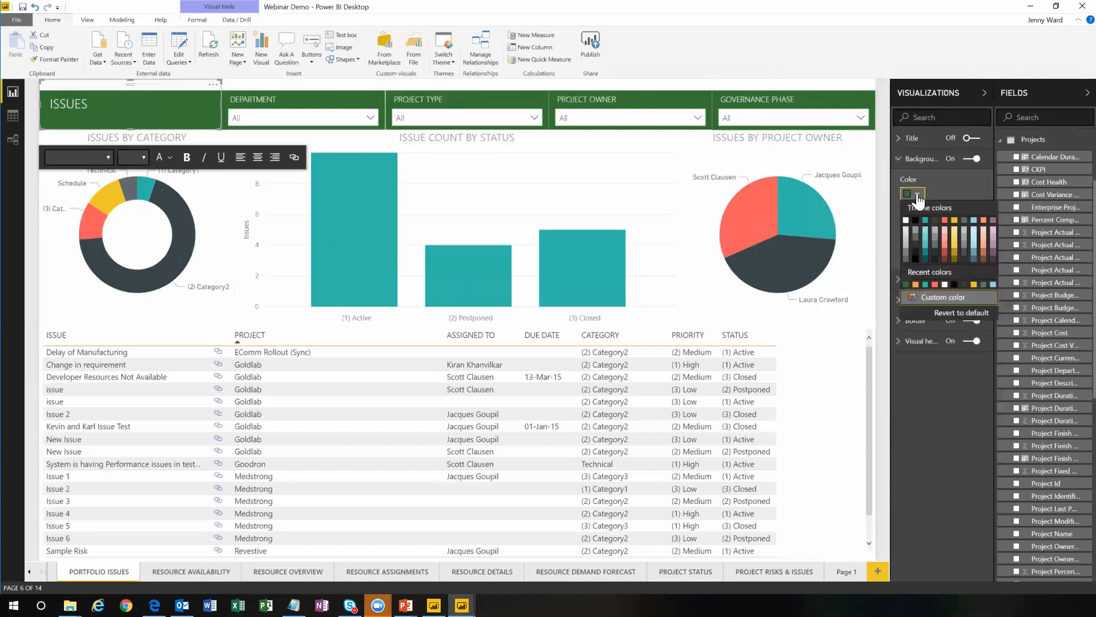
{"action": "left_click", "coordinate": [926, 242]}
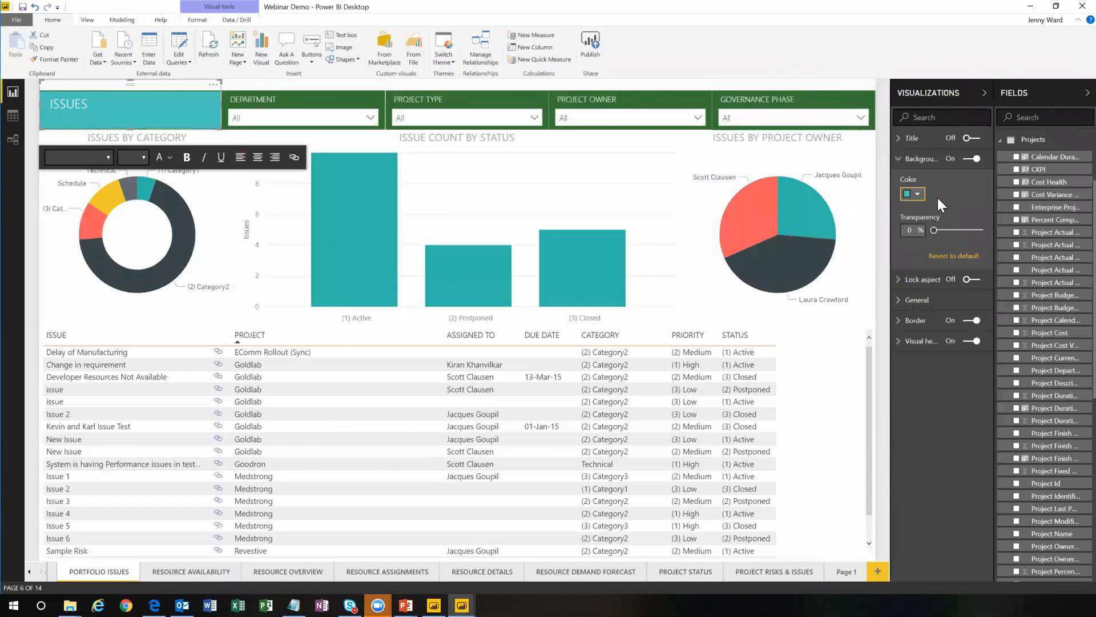
- Set the DEPARTMENT slicer's background to the same teal theme shade with 36% transparency
{"action": "left_click", "coordinate": [330, 88]}
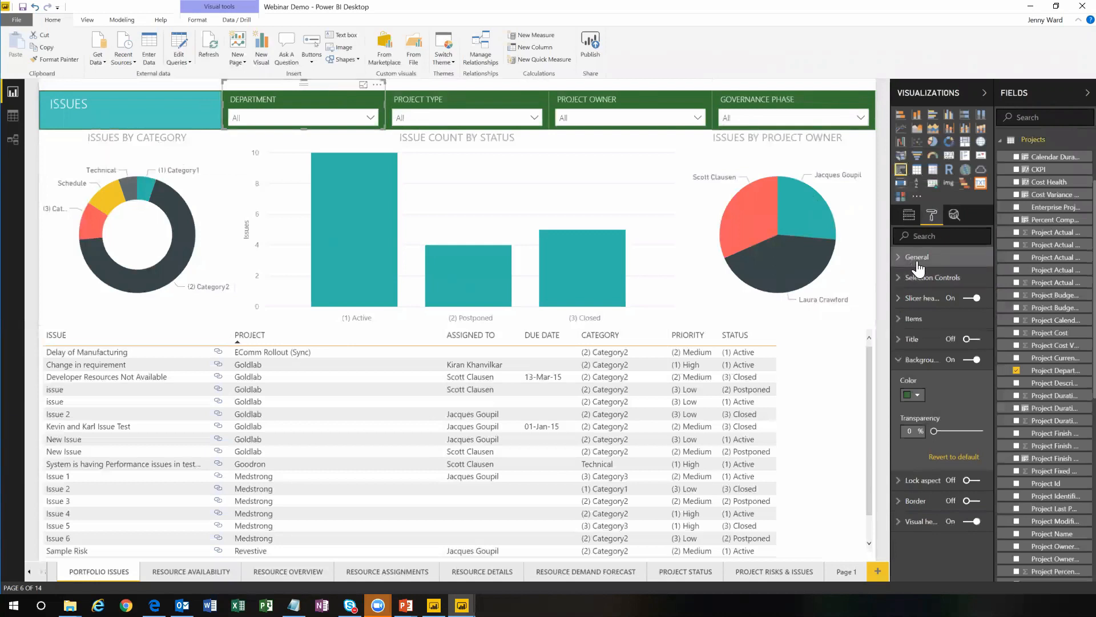
{"action": "left_click", "coordinate": [918, 396]}
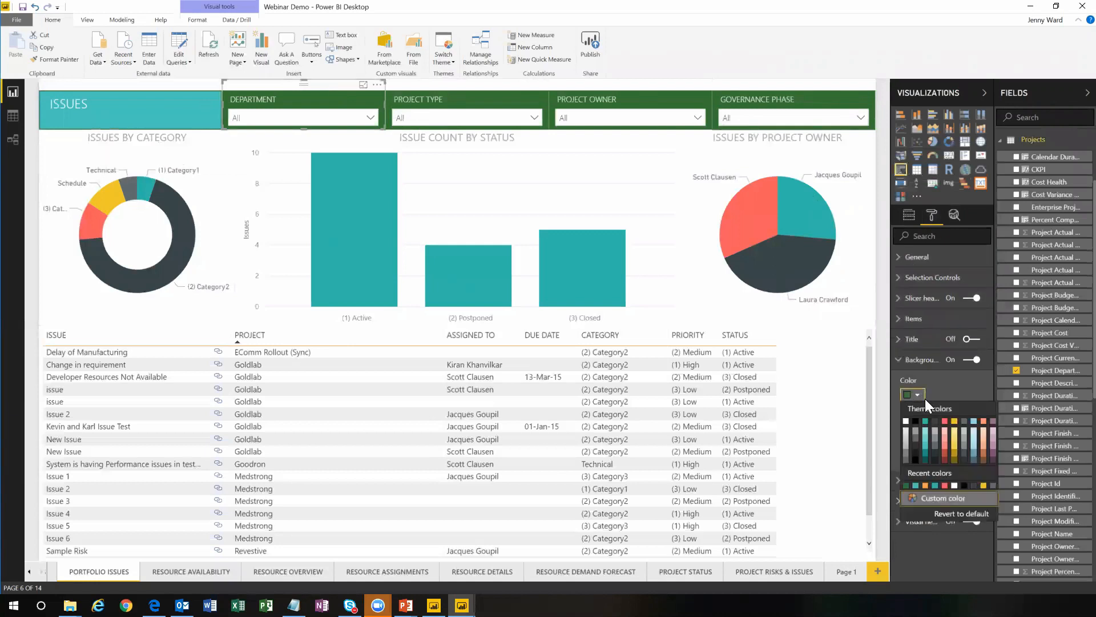
{"action": "left_click", "coordinate": [926, 445]}
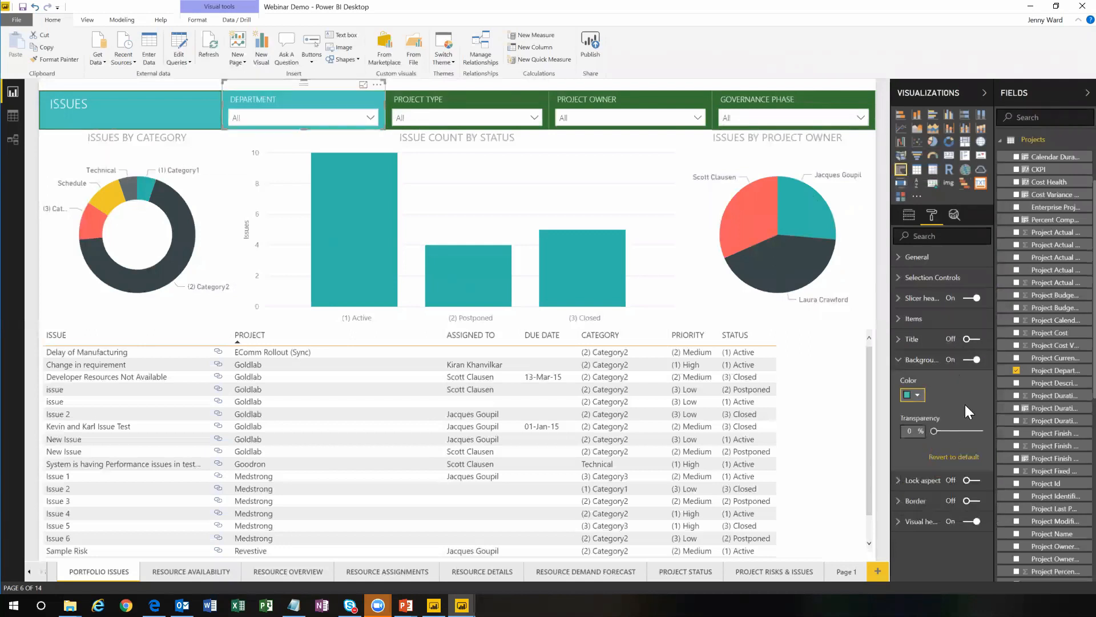
{"action": "left_click_drag", "start_coordinate": [934, 431], "coordinate": [950, 431]}
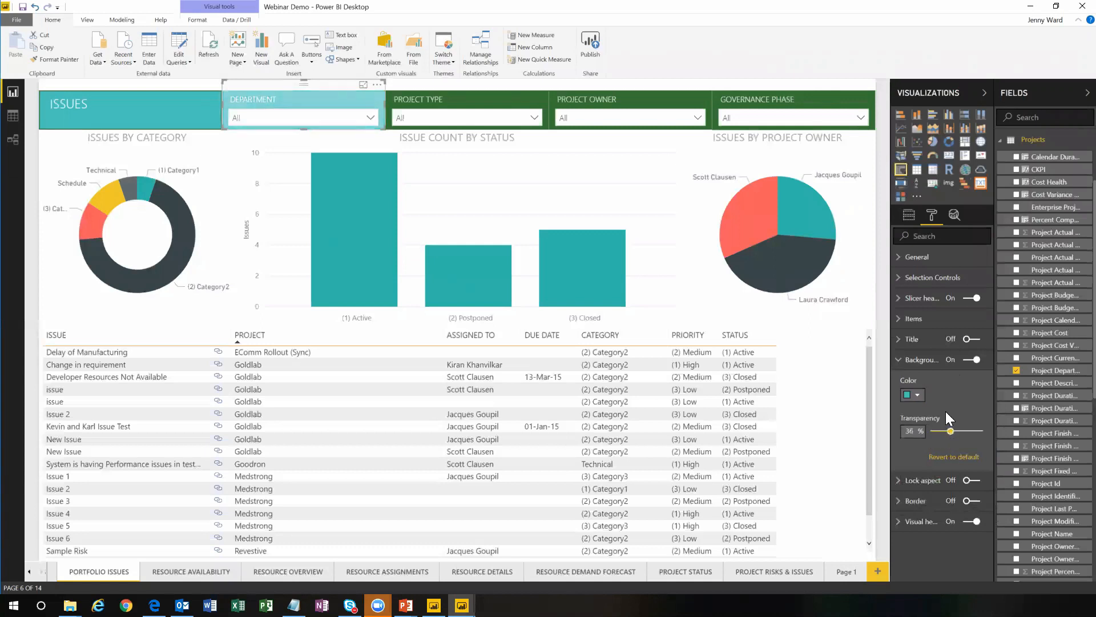
{"action": "left_click", "coordinate": [902, 340]}
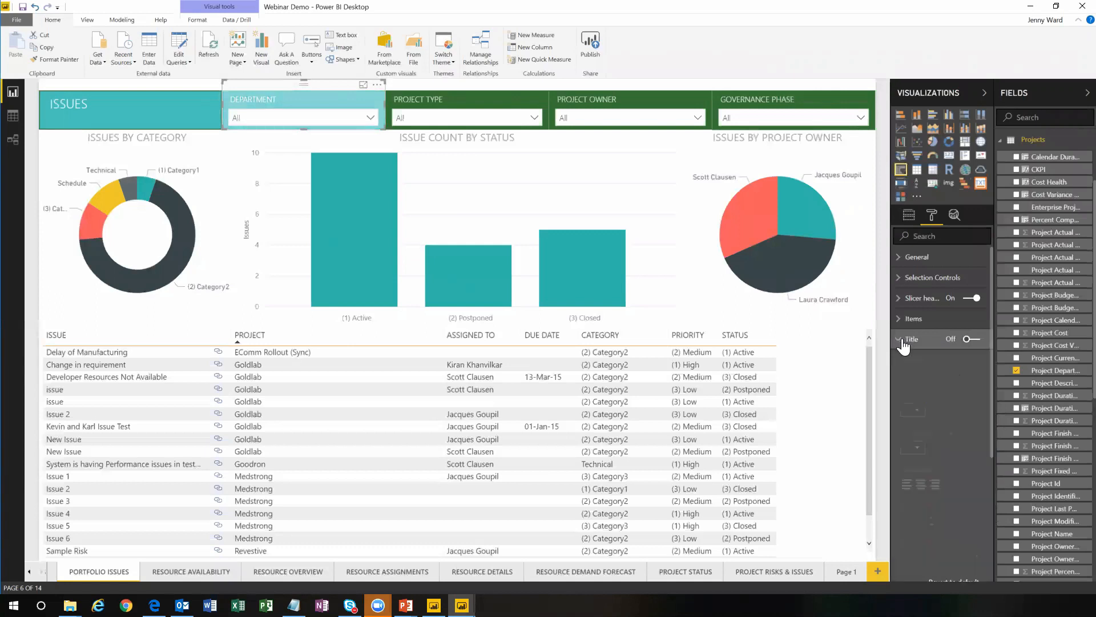
{"action": "left_click", "coordinate": [901, 342]}
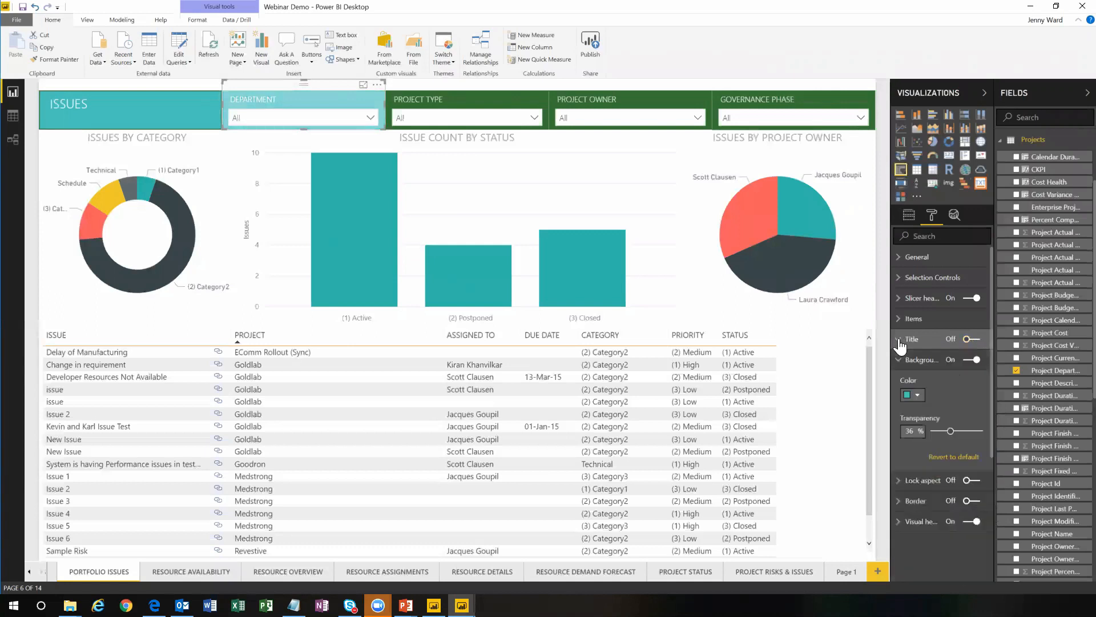
- Format the DEPARTMENT slicer's header with a dark gray font color and the Segoe UI font family, keeping text size 9
{"action": "left_click", "coordinate": [898, 299]}
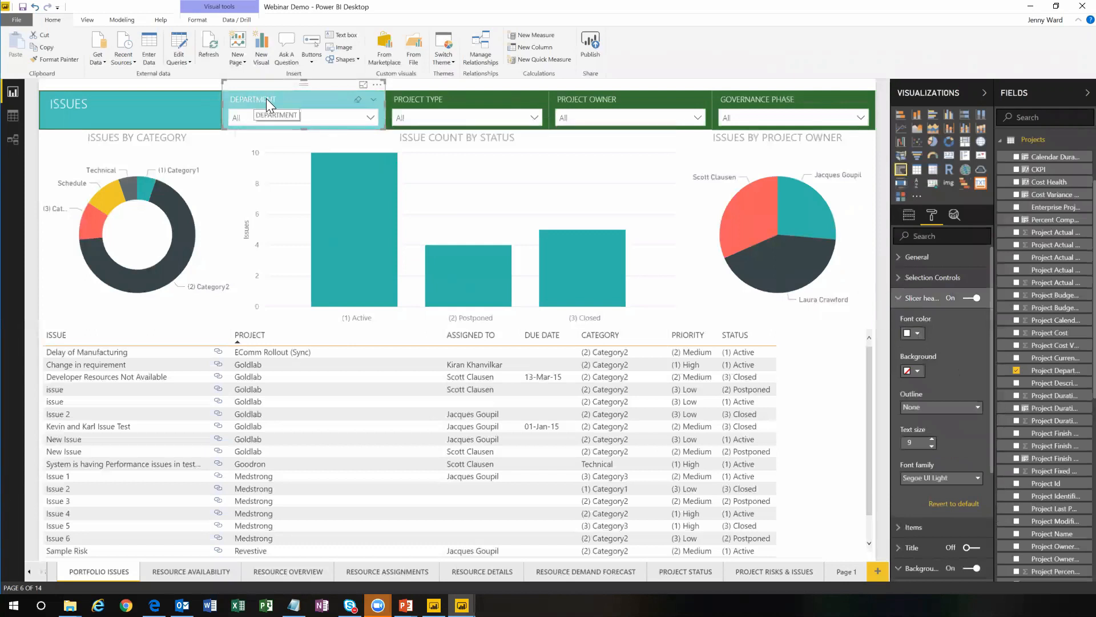
{"action": "left_click", "coordinate": [917, 333]}
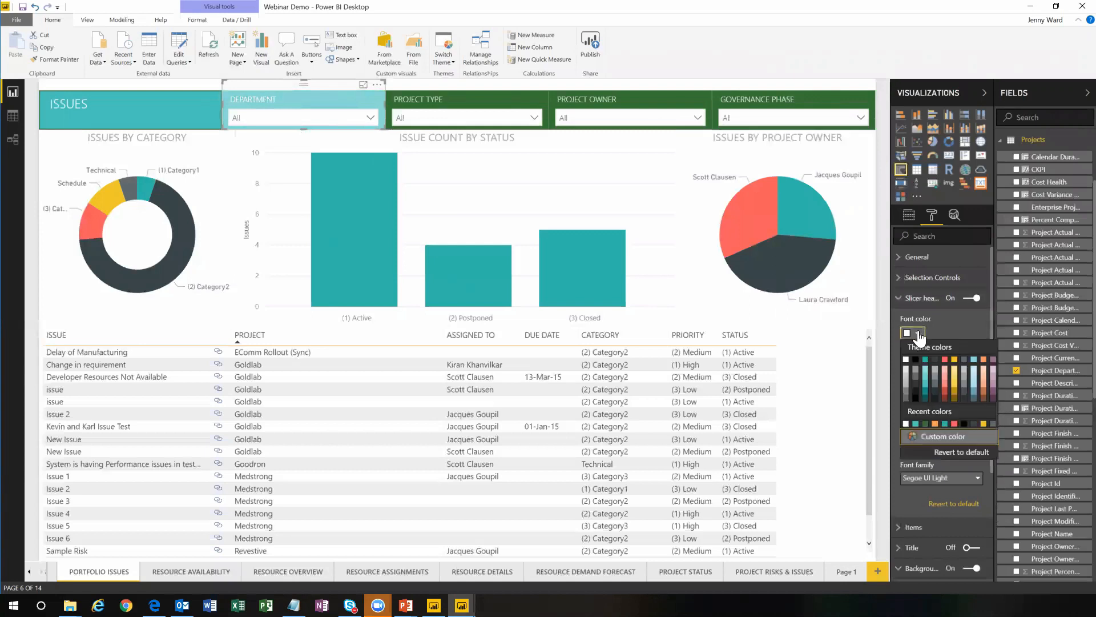
{"action": "left_click", "coordinate": [934, 391]}
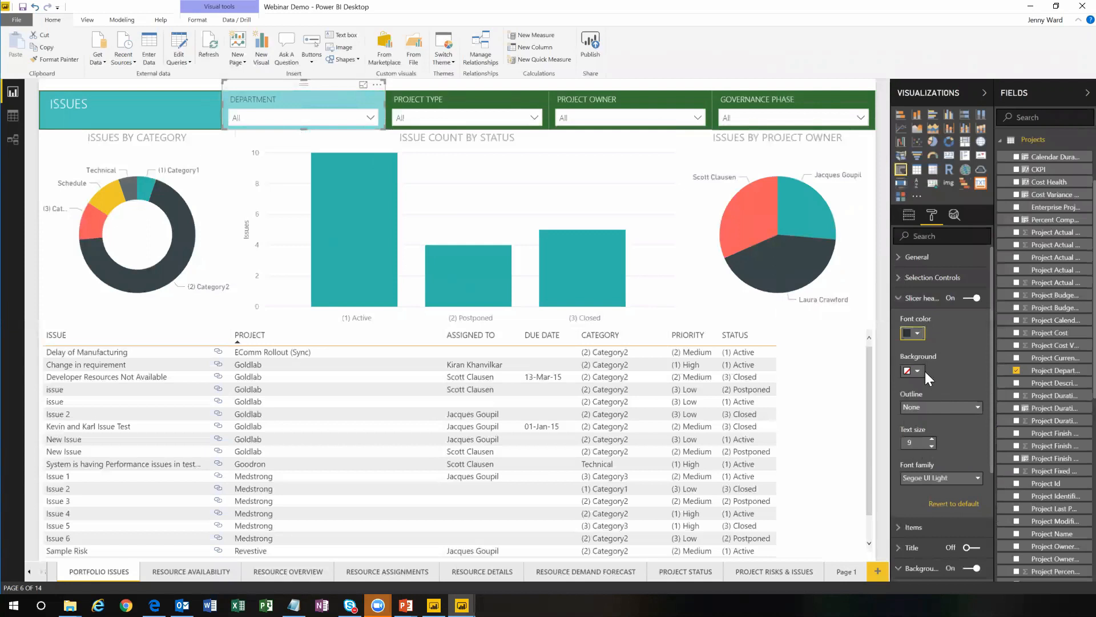
{"action": "left_click", "coordinate": [931, 439]}
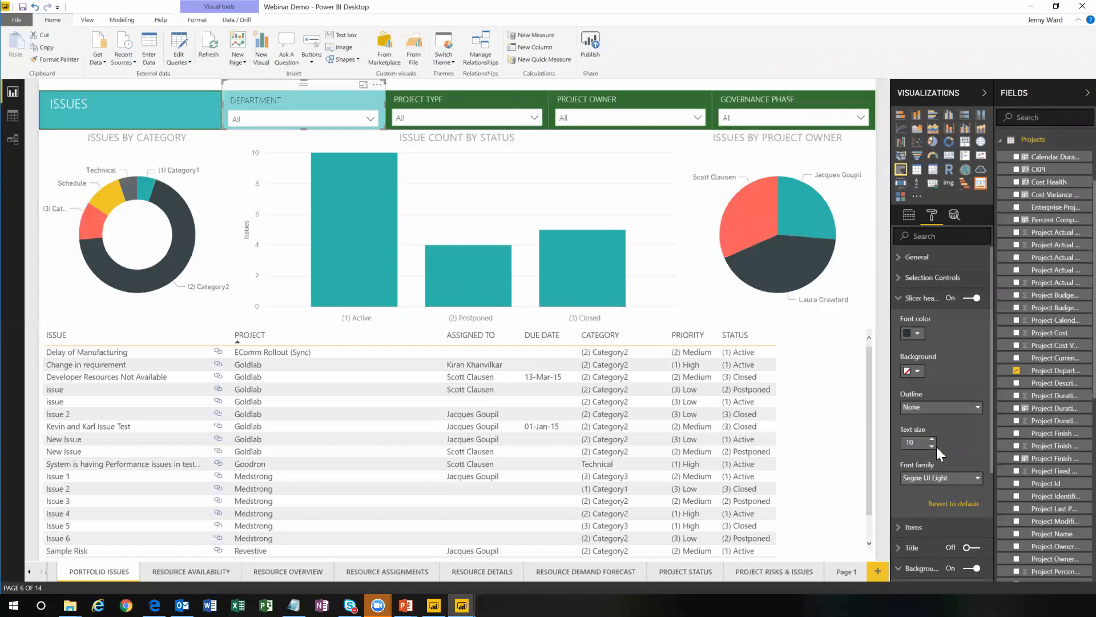
{"action": "left_click", "coordinate": [978, 478]}
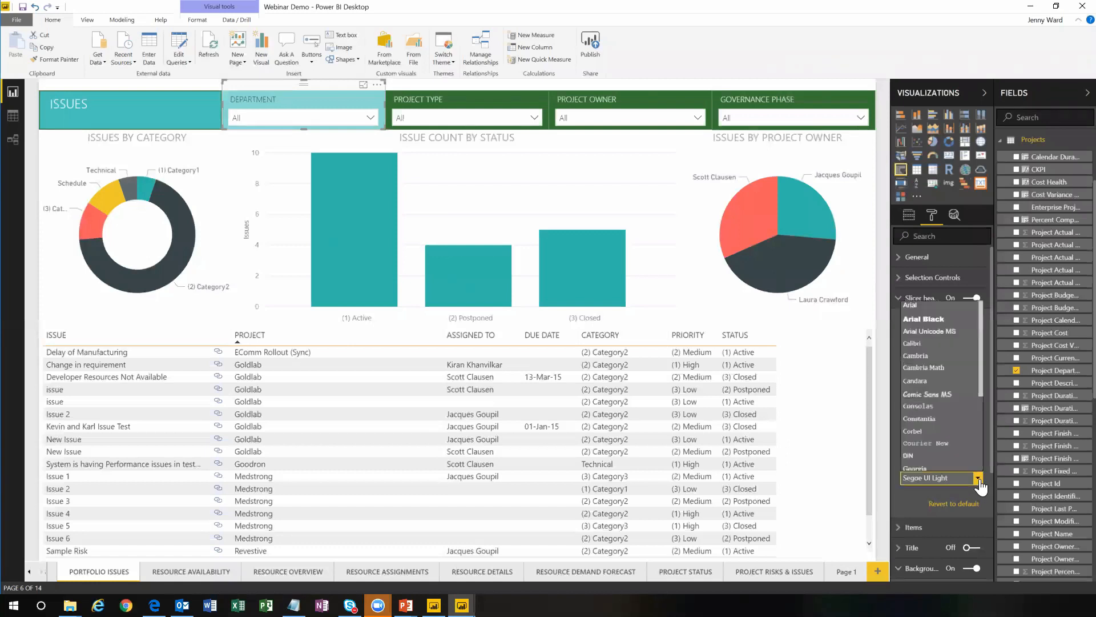
{"action": "scroll", "coordinate": [965, 445], "scroll_direction": "down", "scroll_amount": 4}
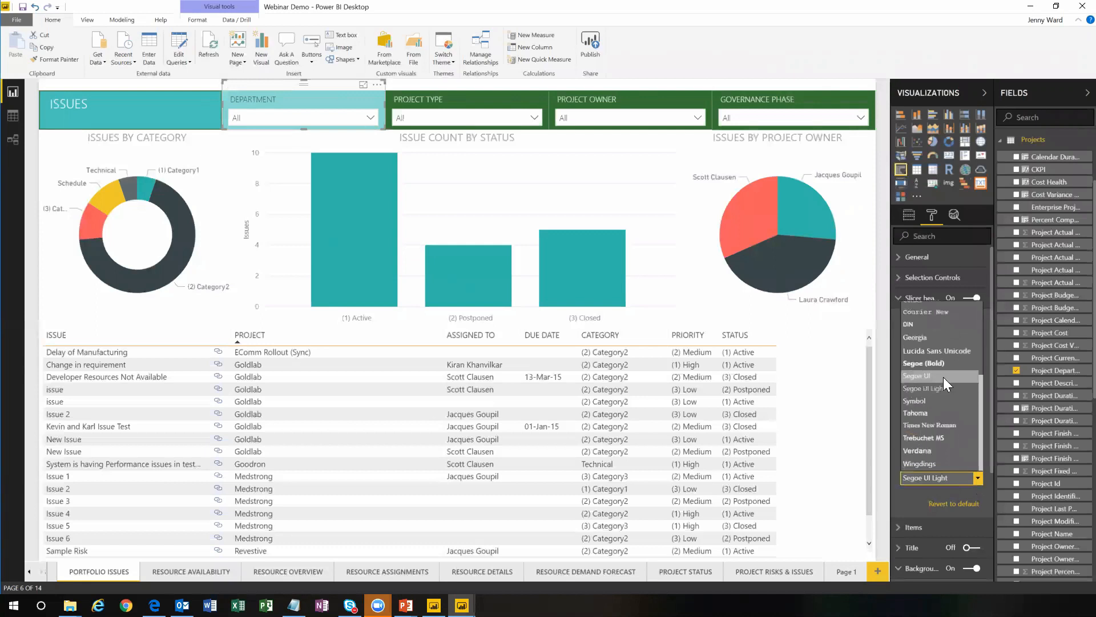
{"action": "left_click", "coordinate": [943, 376]}
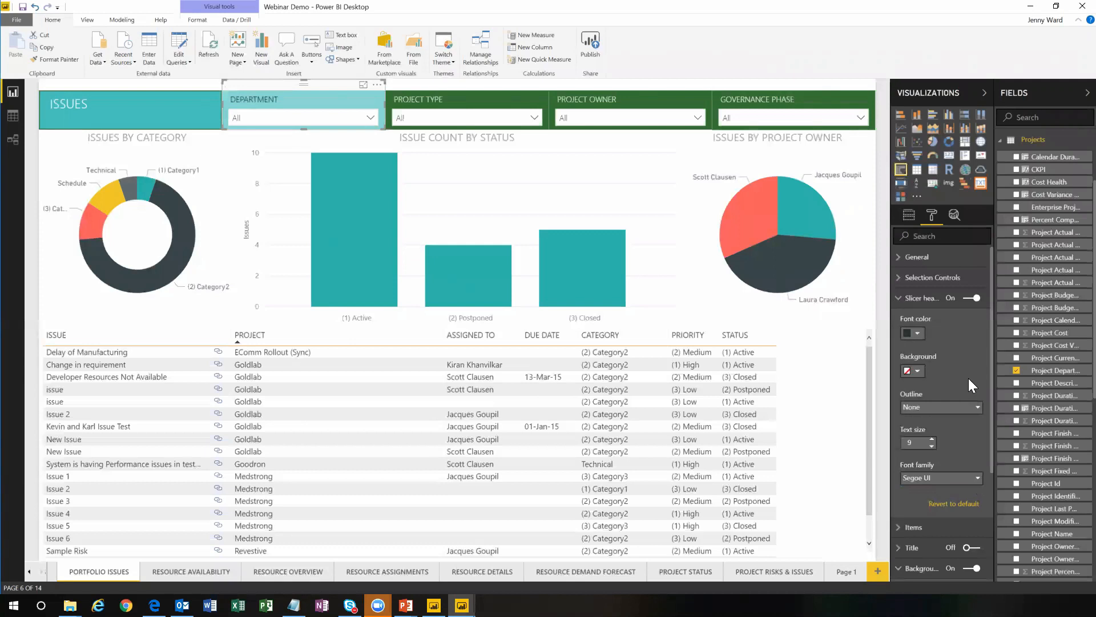
- Copy the DEPARTMENT slicer's formatting to the PROJECT TYPE slicer with Format Painter
{"action": "left_click", "coordinate": [184, 105]}
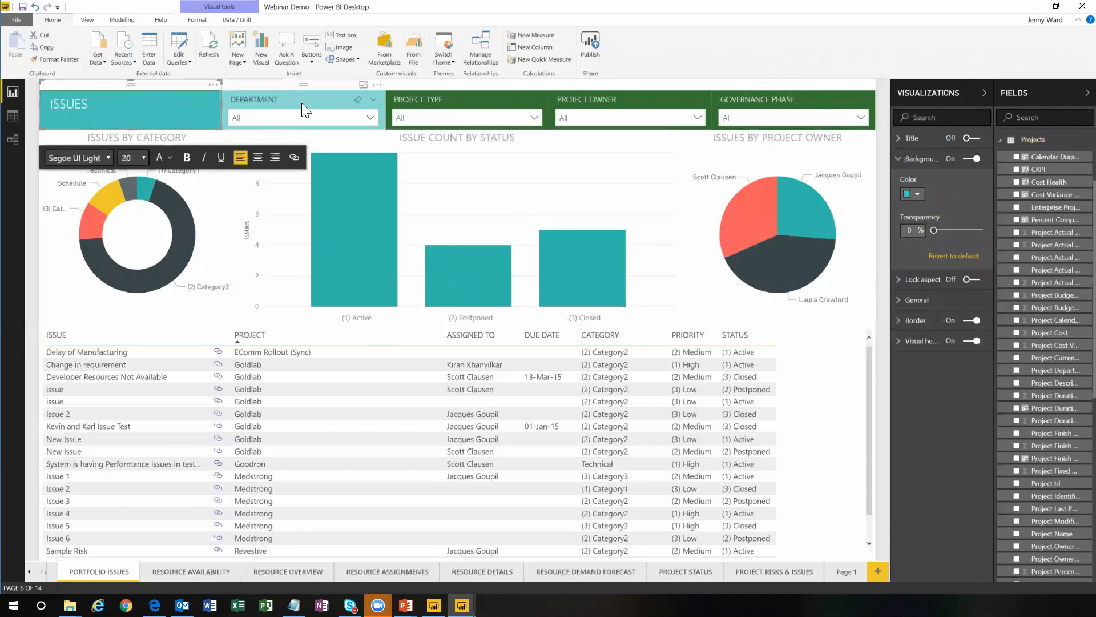
{"action": "left_click", "coordinate": [334, 90]}
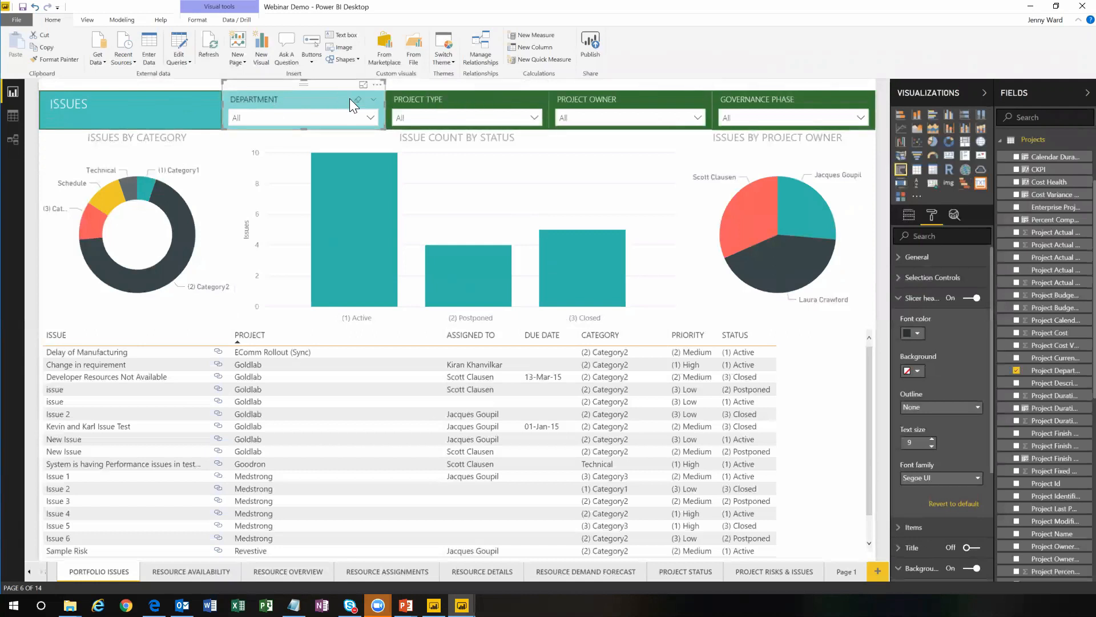
{"action": "left_click", "coordinate": [469, 90]}
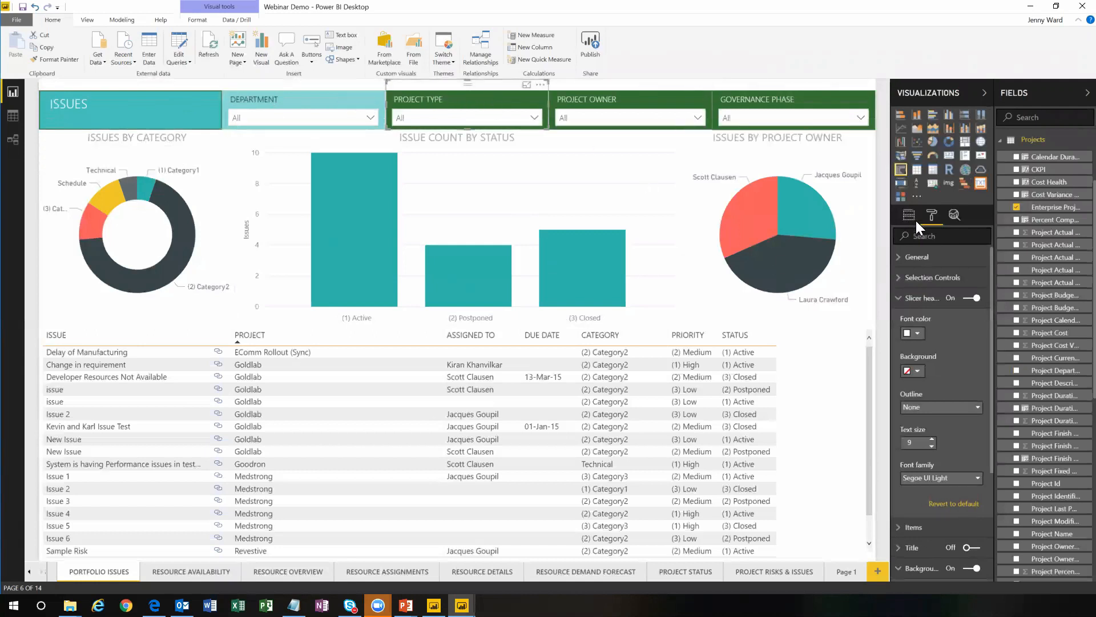
{"action": "left_click", "coordinate": [328, 89]}
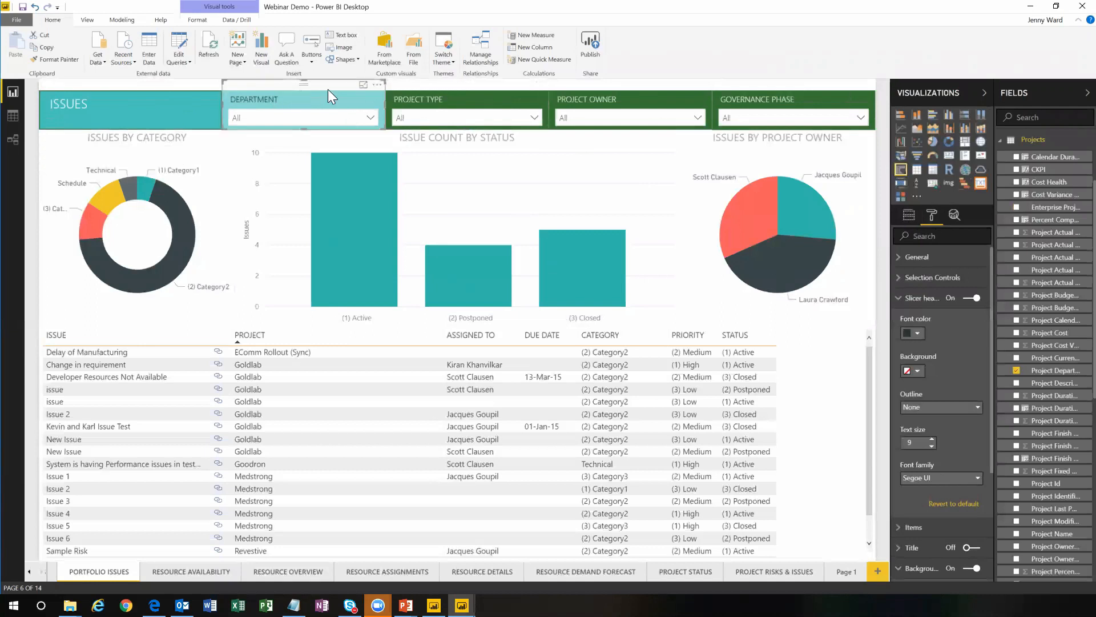
{"action": "left_click", "coordinate": [53, 60]}
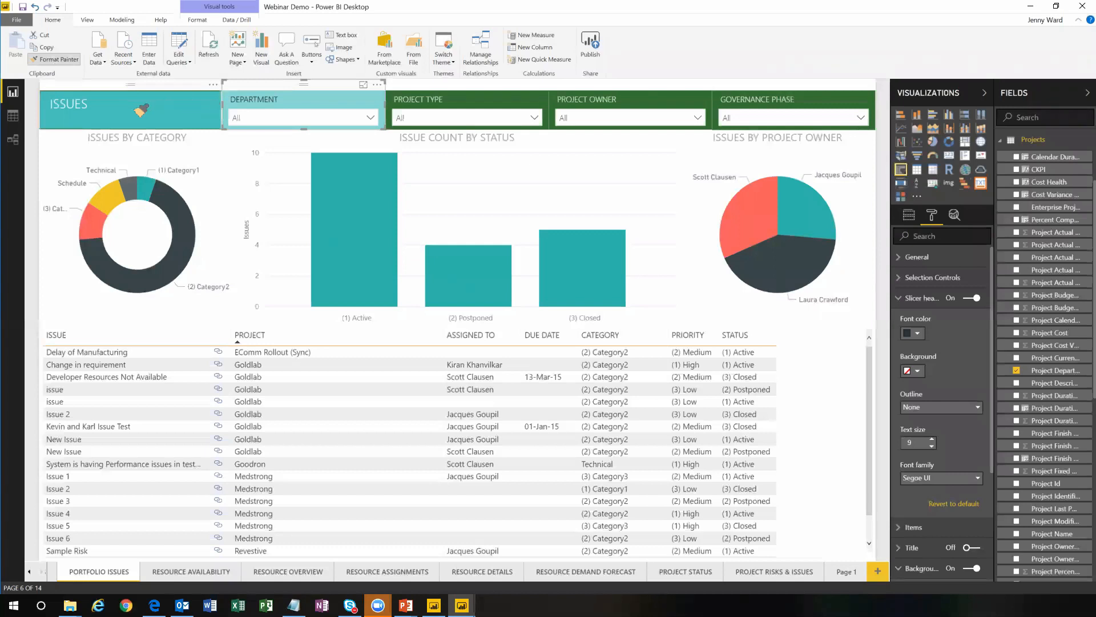
{"action": "left_click", "coordinate": [467, 101]}
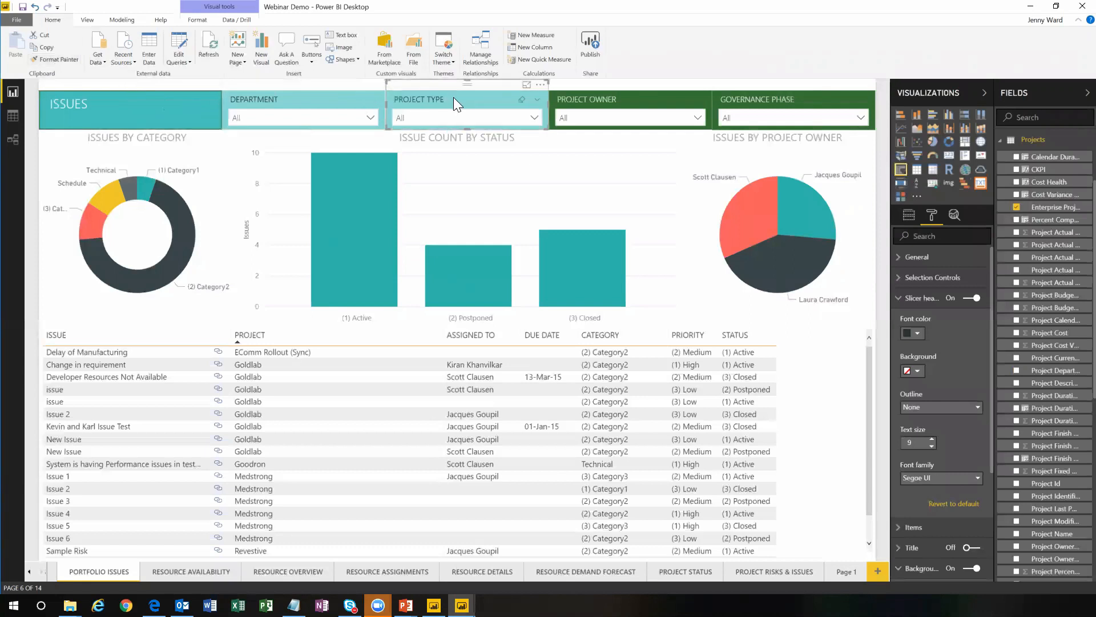
- Apply the same slicer formatting to the PROJECT OWNER and GOVERNANCE PHASE slicers with Format Painter
{"action": "left_click", "coordinate": [57, 59]}
{"action": "left_click", "coordinate": [594, 118]}
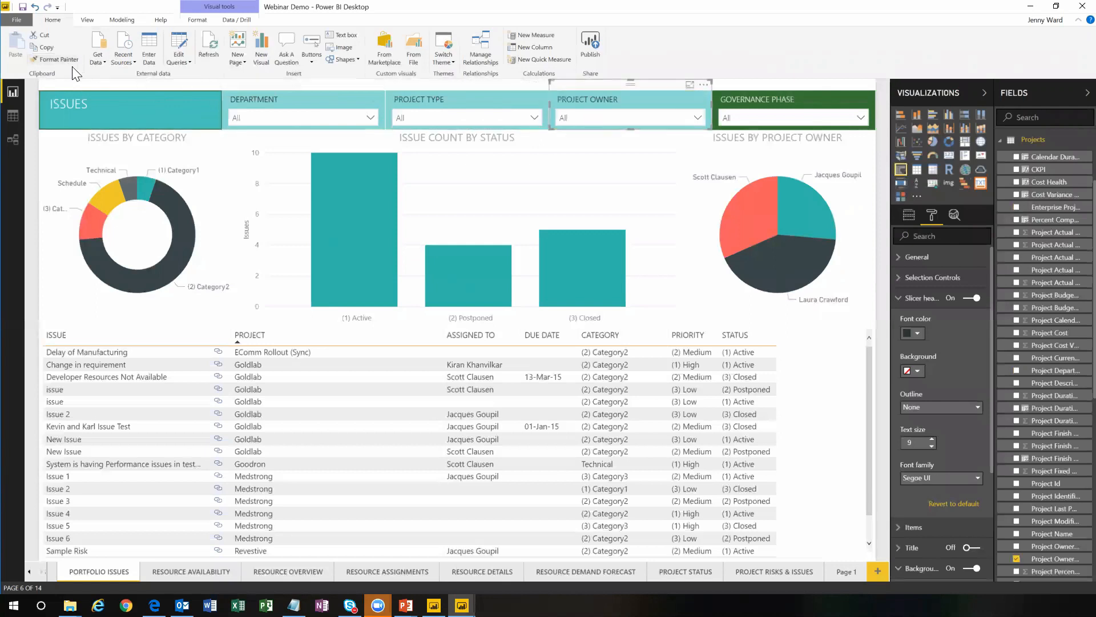
{"action": "left_click", "coordinate": [776, 106]}
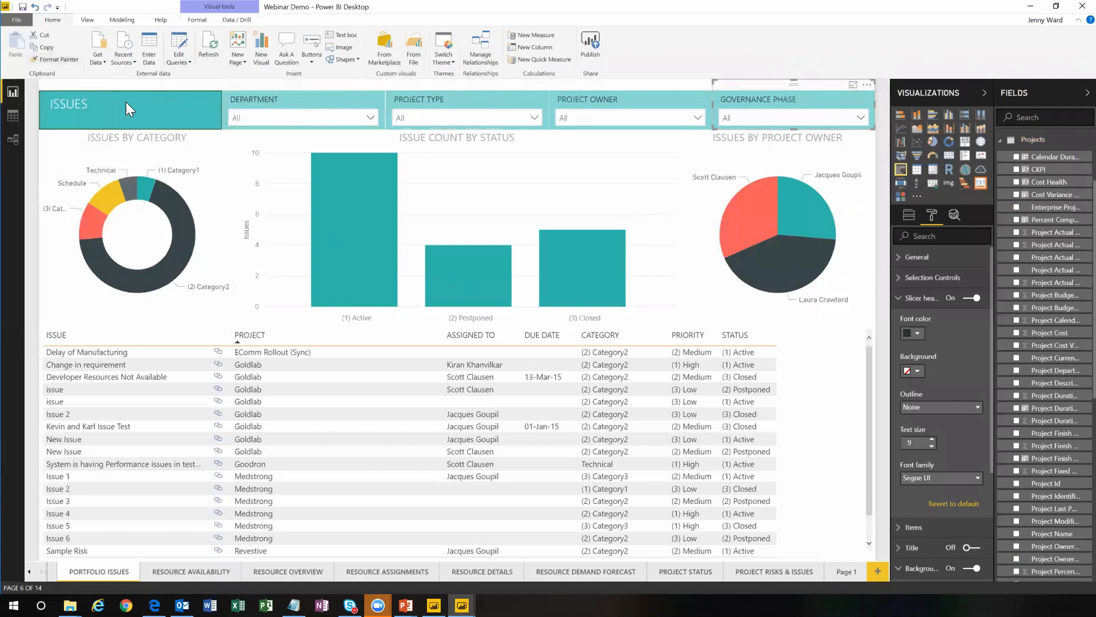
- Copy the GOVERNANCE PHASE slicer's formatting to the ISSUES header text box with Format Painter
{"action": "left_click", "coordinate": [66, 58]}
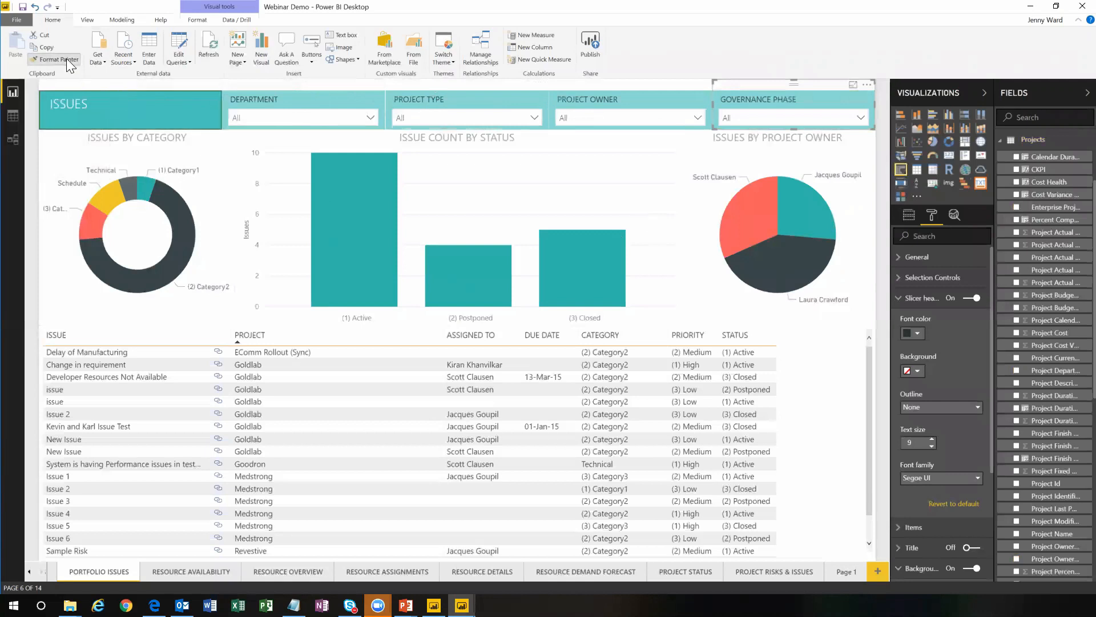
{"action": "left_click", "coordinate": [132, 112]}
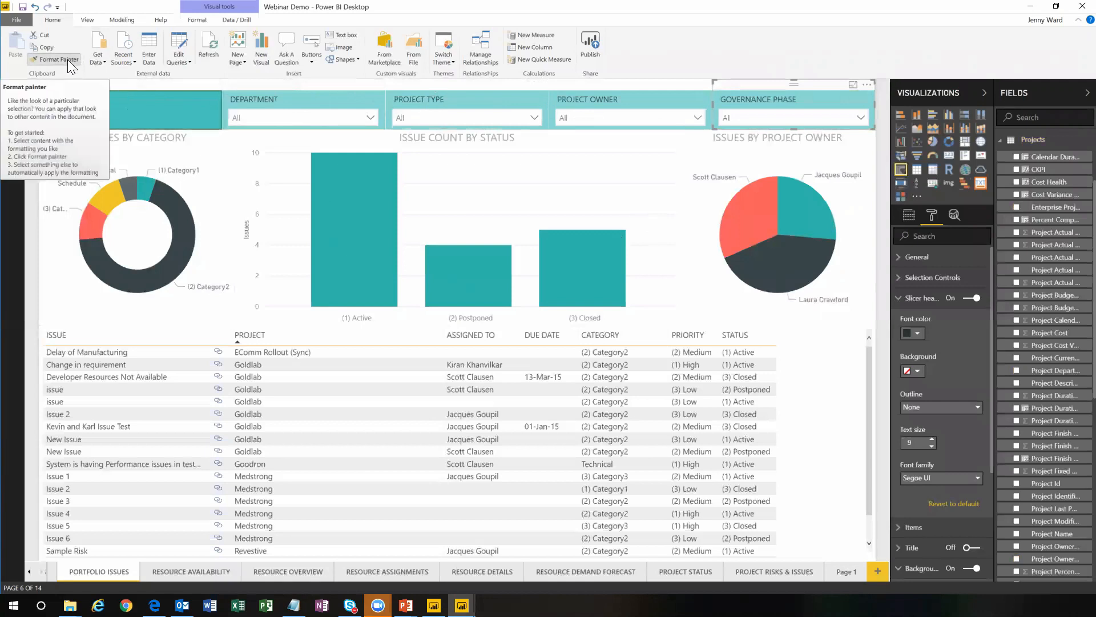
{"action": "left_click", "coordinate": [67, 60]}
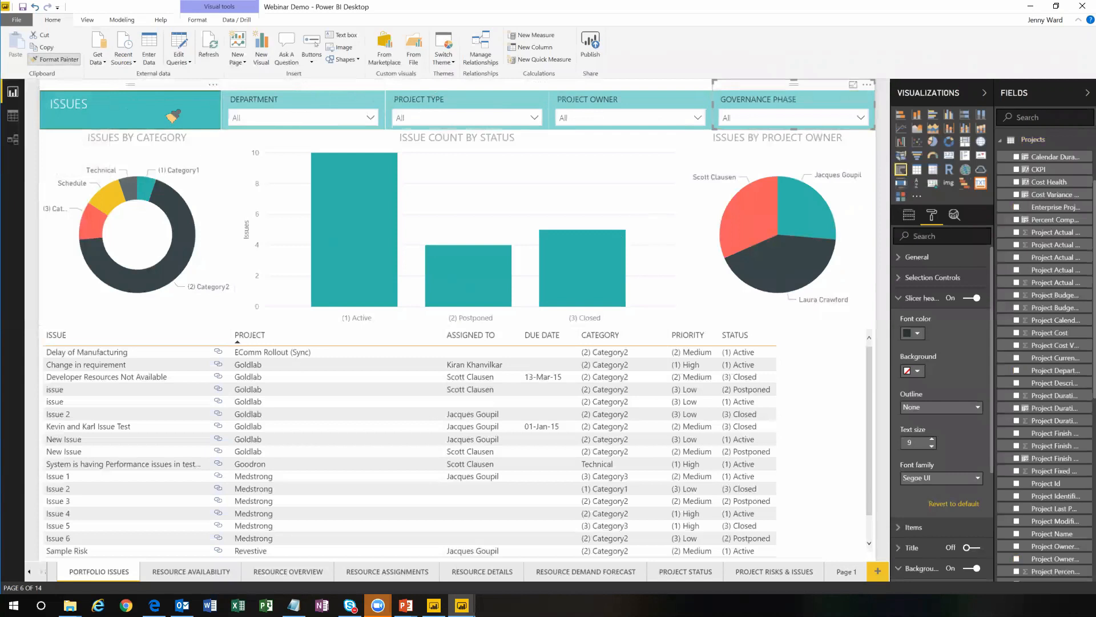
{"action": "left_click", "coordinate": [167, 108]}
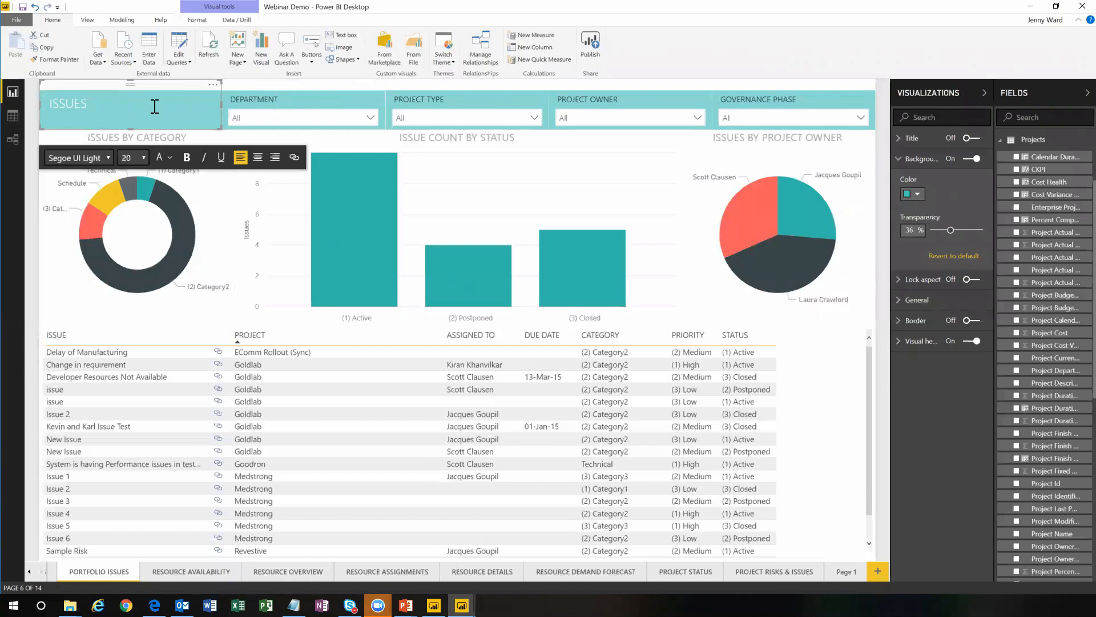
- Set the ISSUES header text's font color to dark gray and return to the DEPARTMENT slicer
{"action": "double_click", "coordinate": [63, 104]}
{"action": "left_click", "coordinate": [171, 159]}
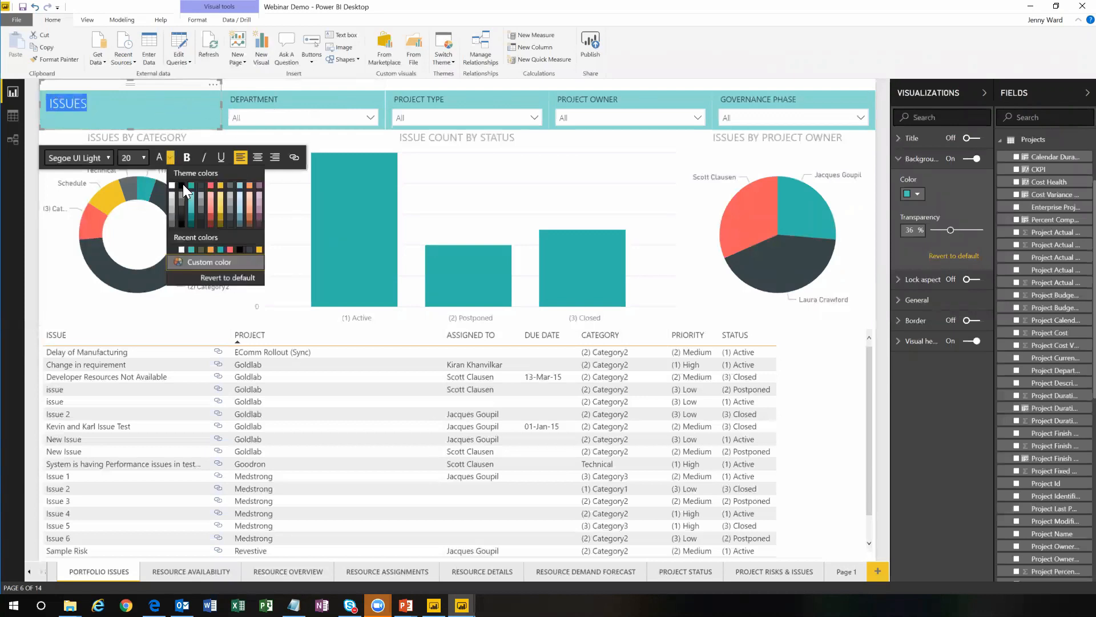
{"action": "left_click", "coordinate": [203, 221]}
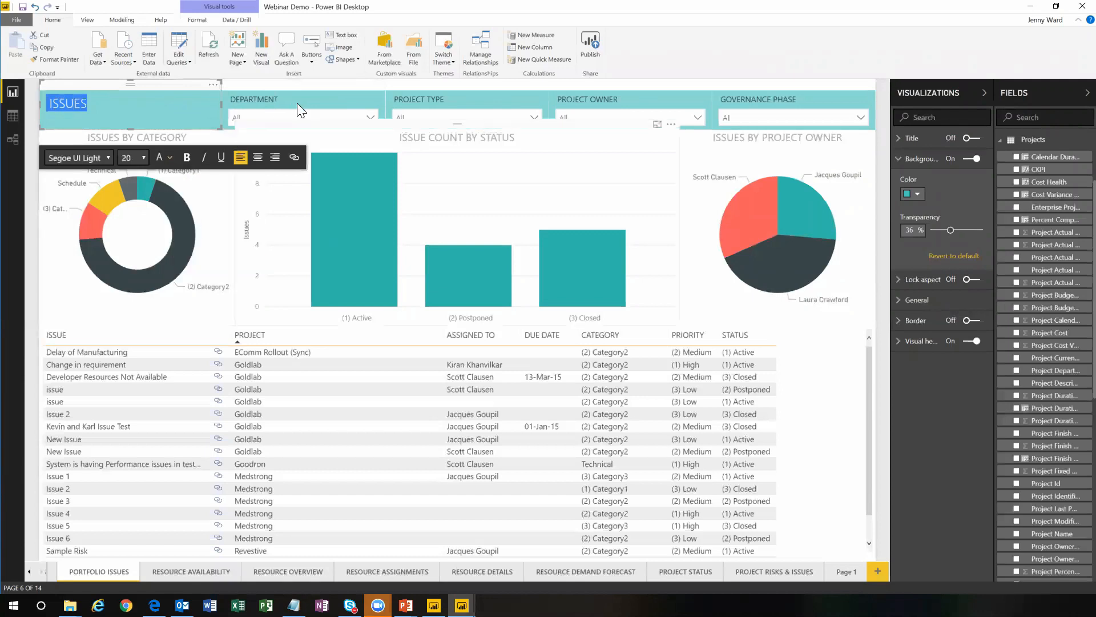
{"action": "left_click", "coordinate": [313, 101]}
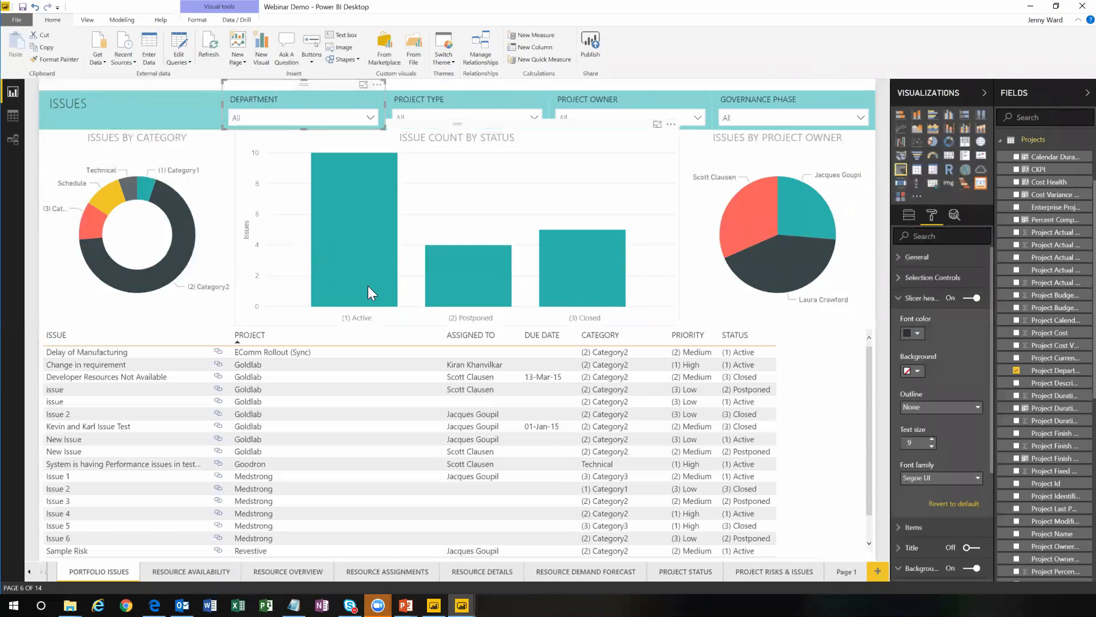
{"action": "left_click", "coordinate": [860, 418]}
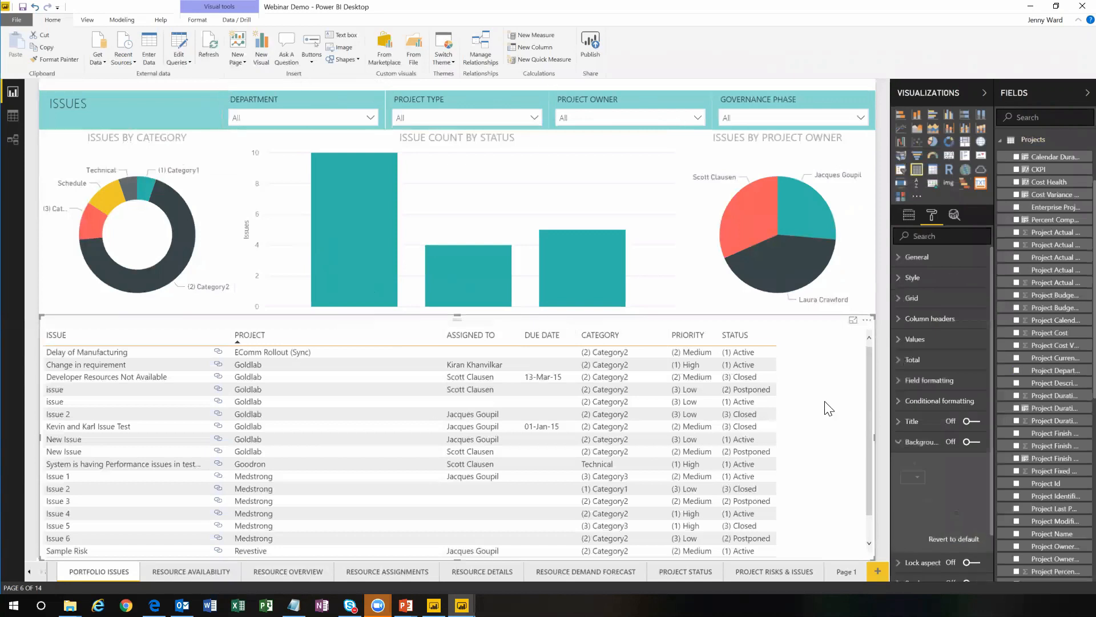
{"action": "left_click", "coordinate": [332, 87]}
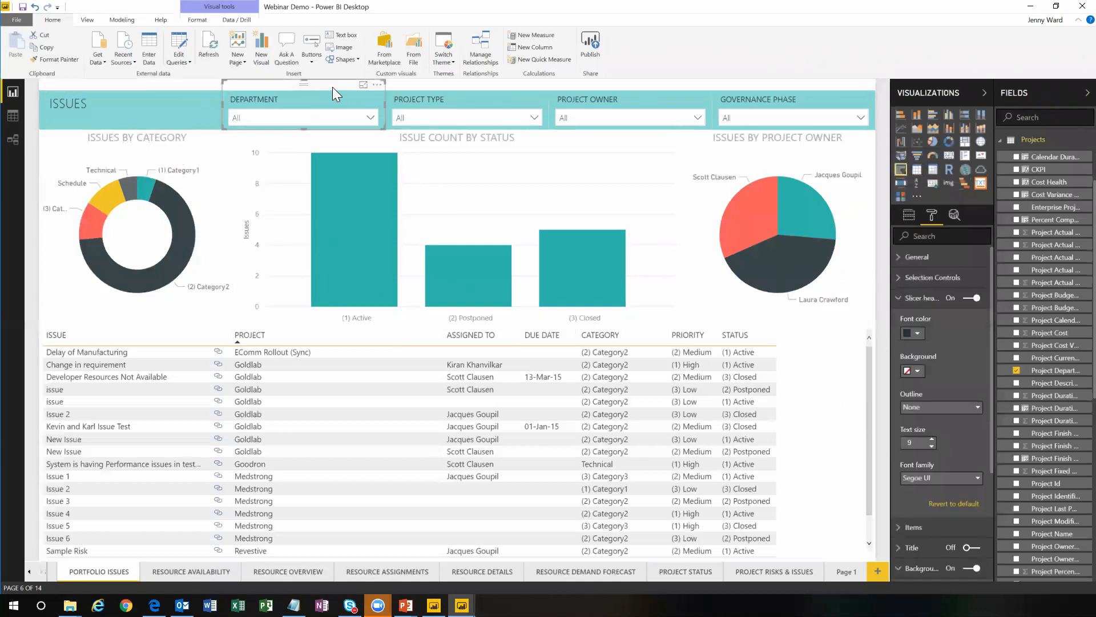
- Set the background color of the issues table's column headers to teal
{"action": "left_click", "coordinate": [185, 338]}
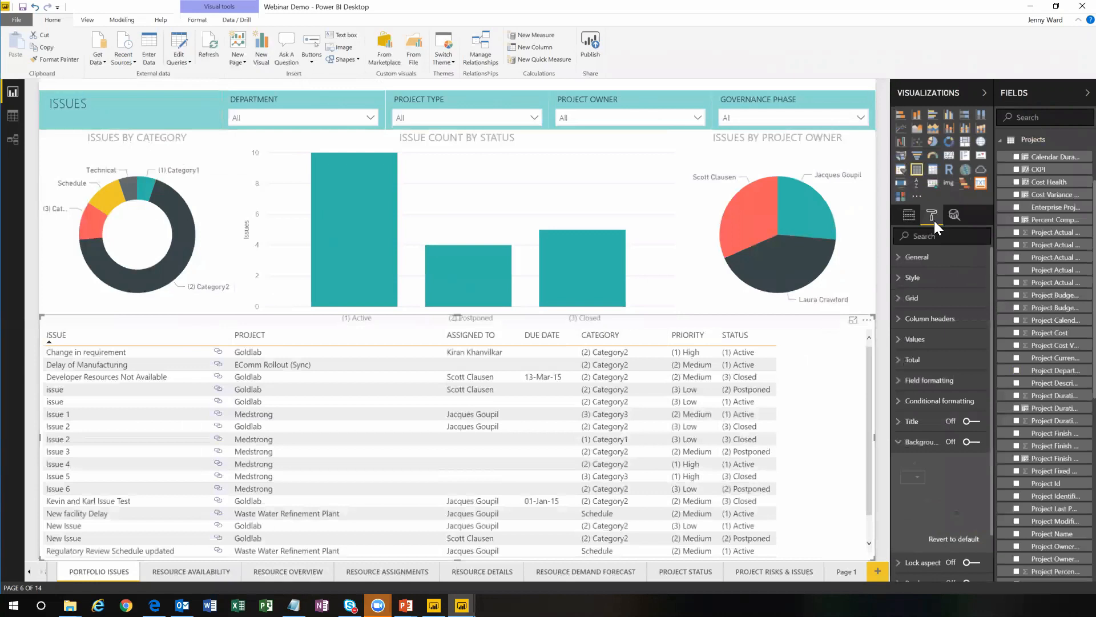
{"action": "left_click", "coordinate": [932, 319]}
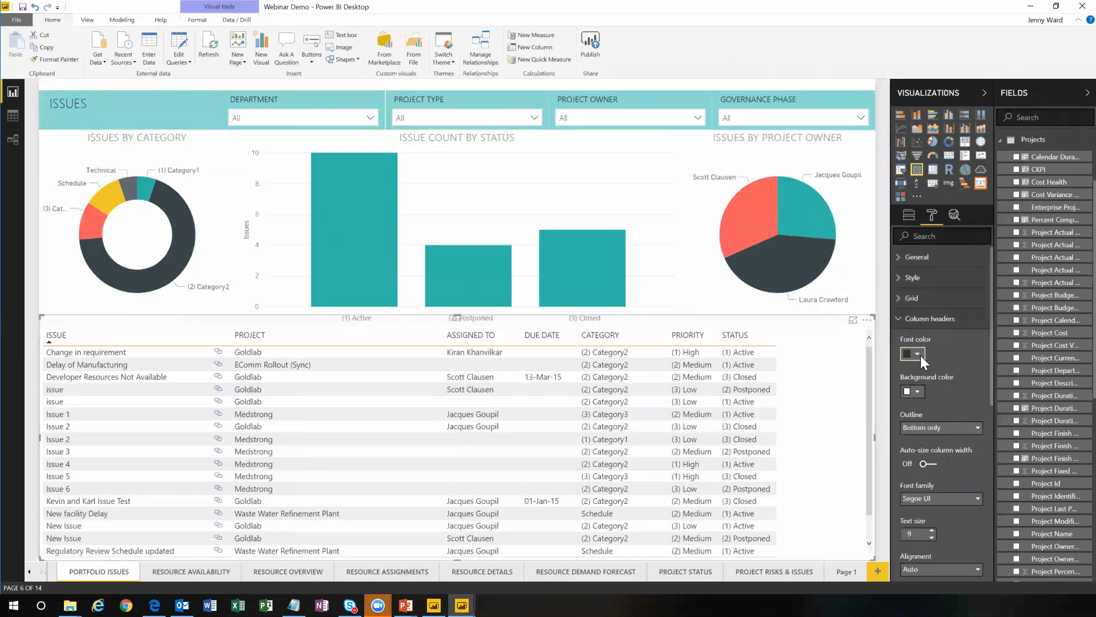
{"action": "left_click", "coordinate": [919, 390]}
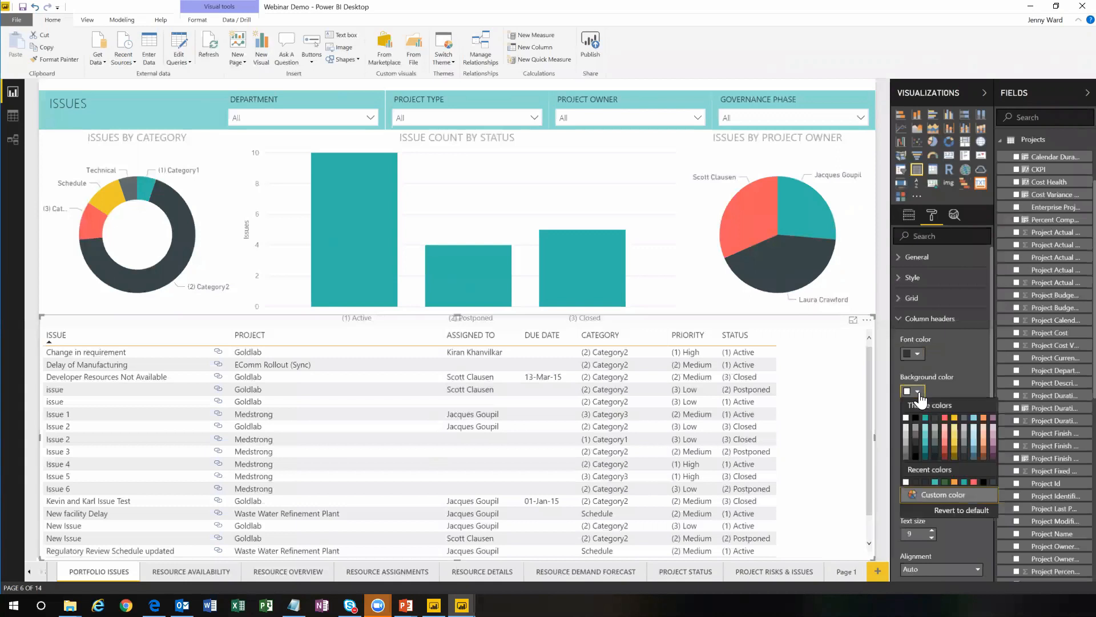
{"action": "left_click", "coordinate": [936, 482]}
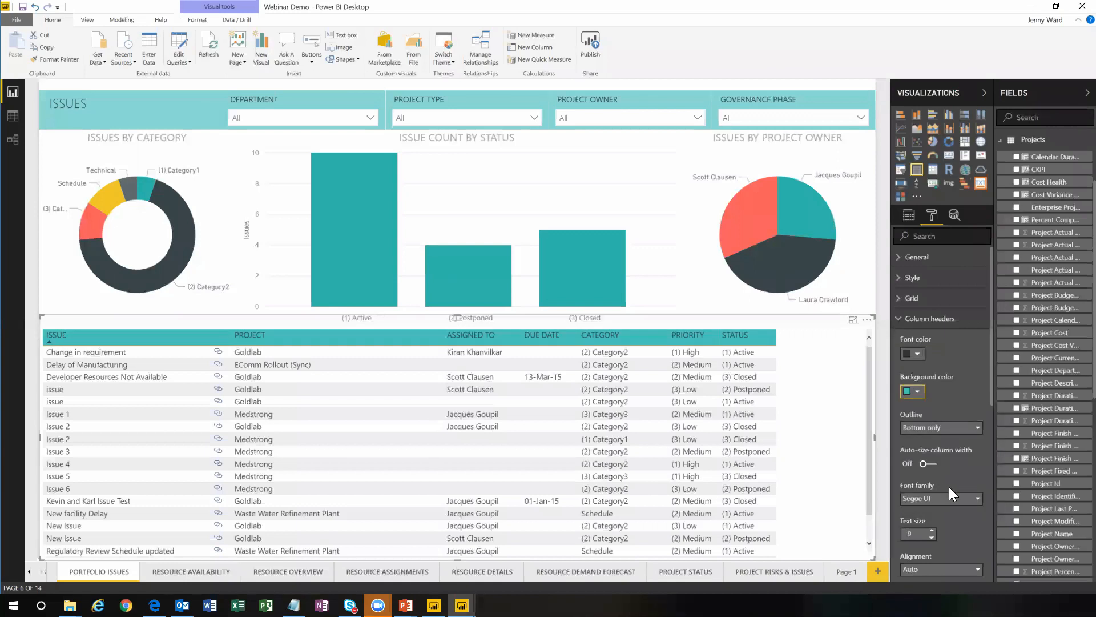
- Widen the issues table's PROJECT column and set the column header outline to None
{"action": "scroll", "coordinate": [963, 443], "scroll_direction": "down", "scroll_amount": 4}
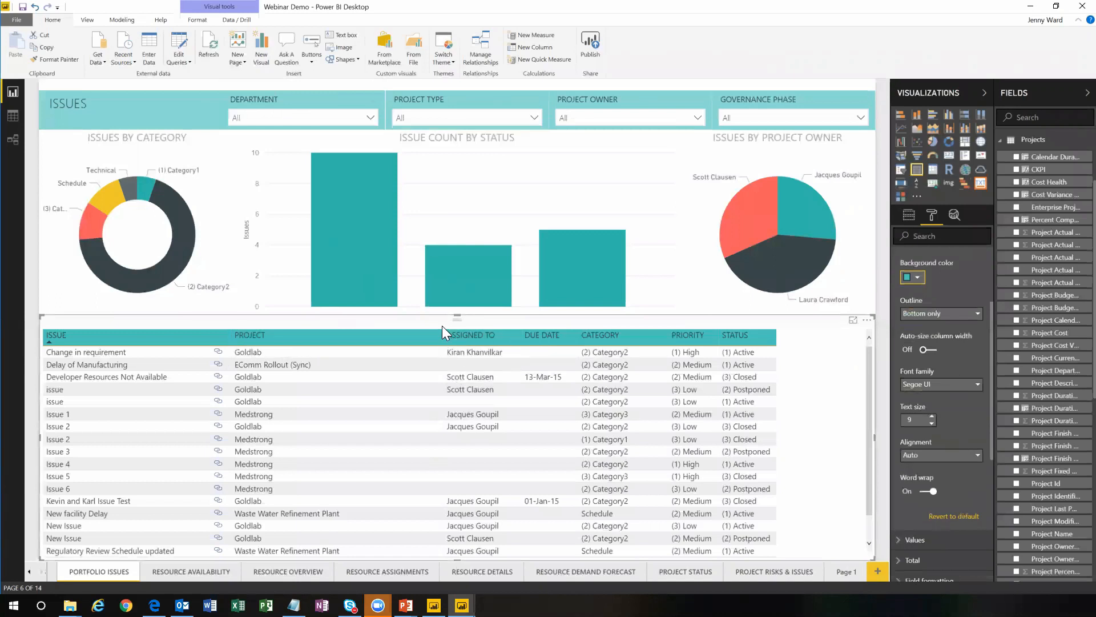
{"action": "left_click_drag", "start_coordinate": [443, 337], "coordinate": [522, 341]}
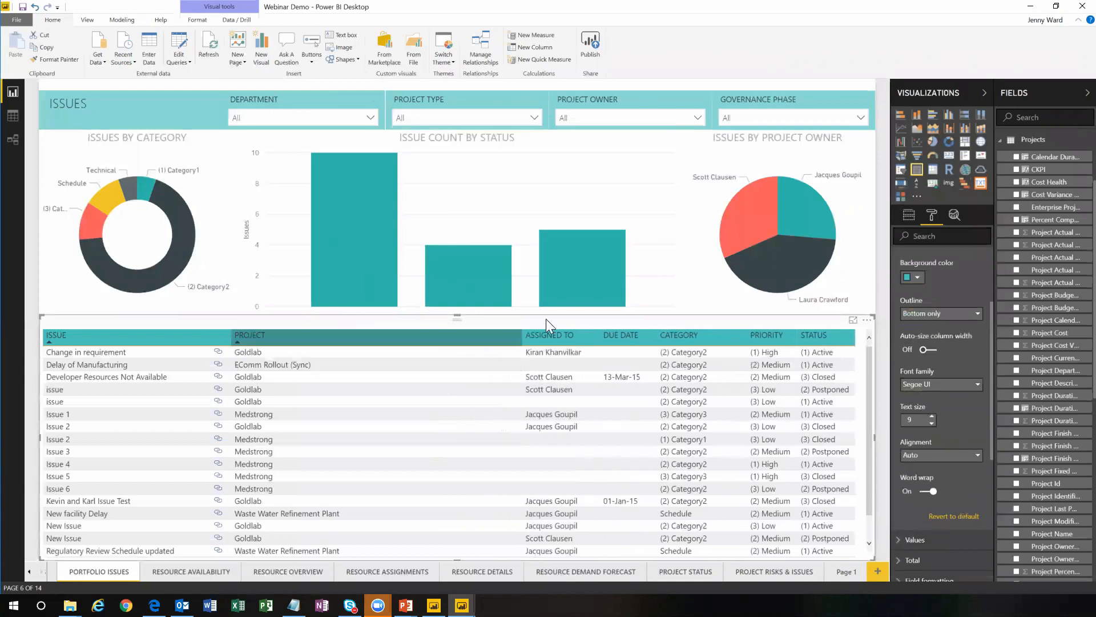
{"action": "left_click", "coordinate": [978, 314]}
{"action": "left_click", "coordinate": [925, 328]}
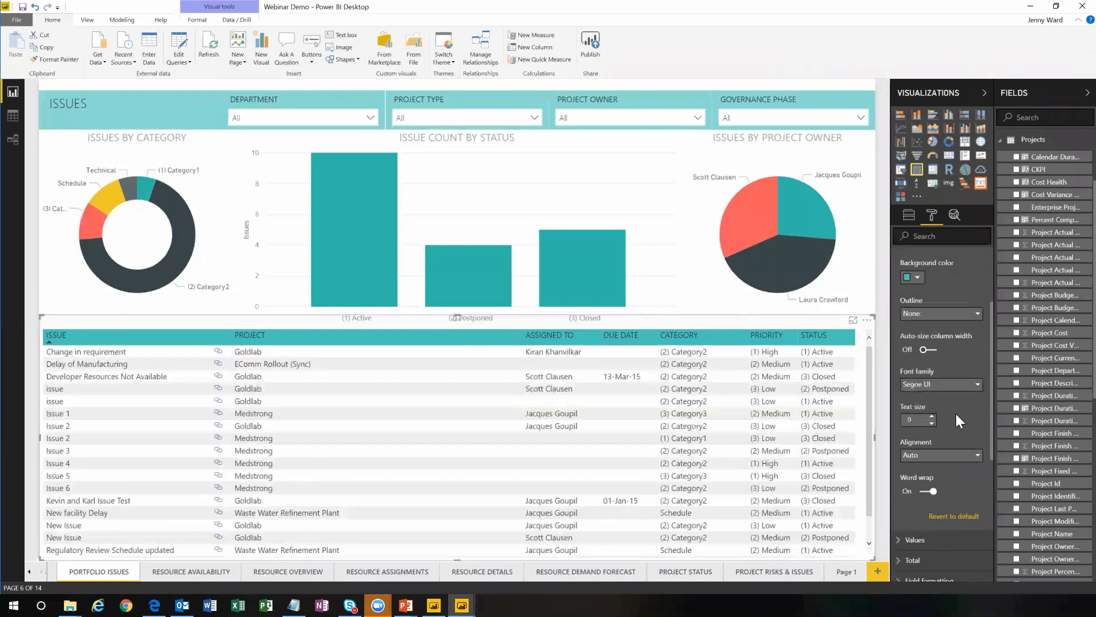
- Change the font family of the issues table's column headers to Segoe UI Light
{"action": "left_click", "coordinate": [977, 385]}
{"action": "scroll", "coordinate": [959, 485], "scroll_direction": "down", "scroll_amount": 4}
{"action": "left_click", "coordinate": [949, 495]}
{"action": "scroll", "coordinate": [954, 291], "scroll_direction": "up", "scroll_amount": 3}
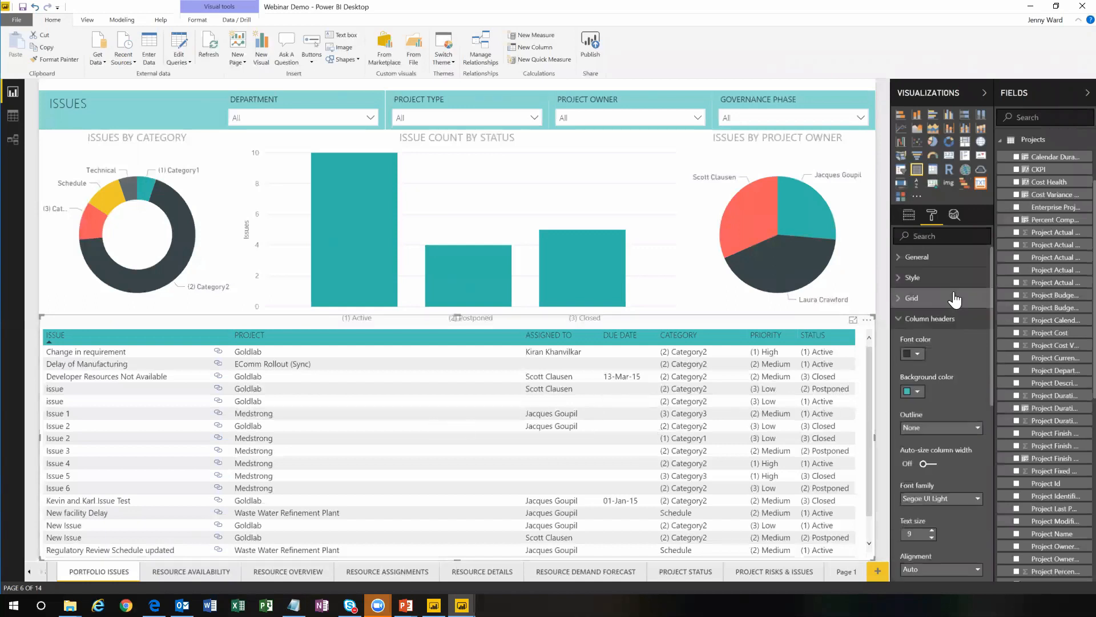
{"action": "left_click", "coordinate": [897, 320]}
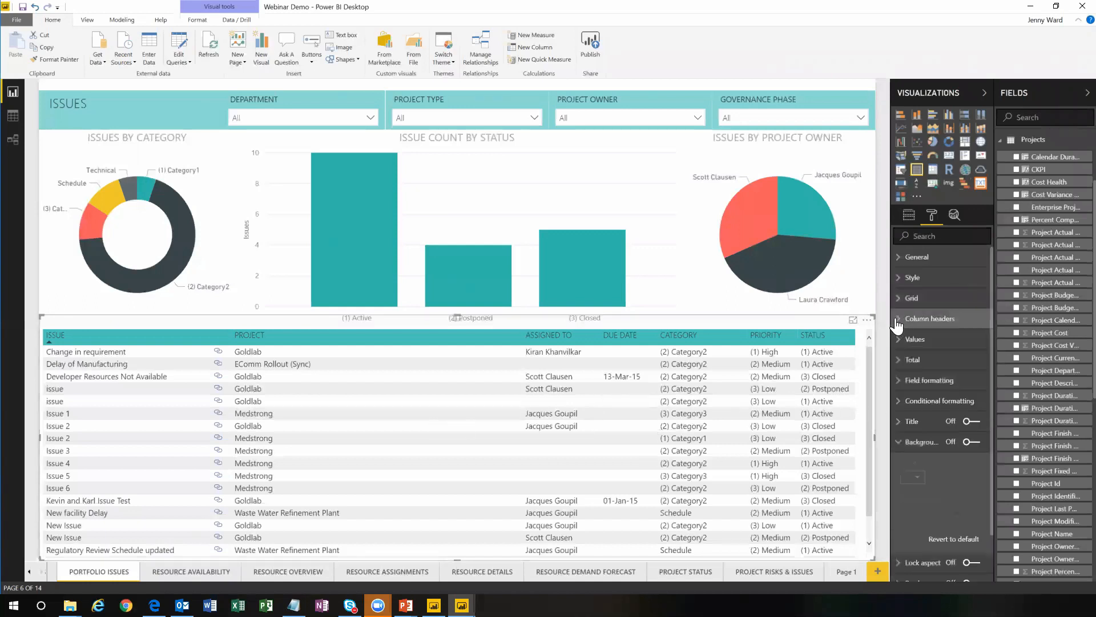
- Turn on the issues table's title and set its text to "New Title"
{"action": "left_click", "coordinate": [899, 380]}
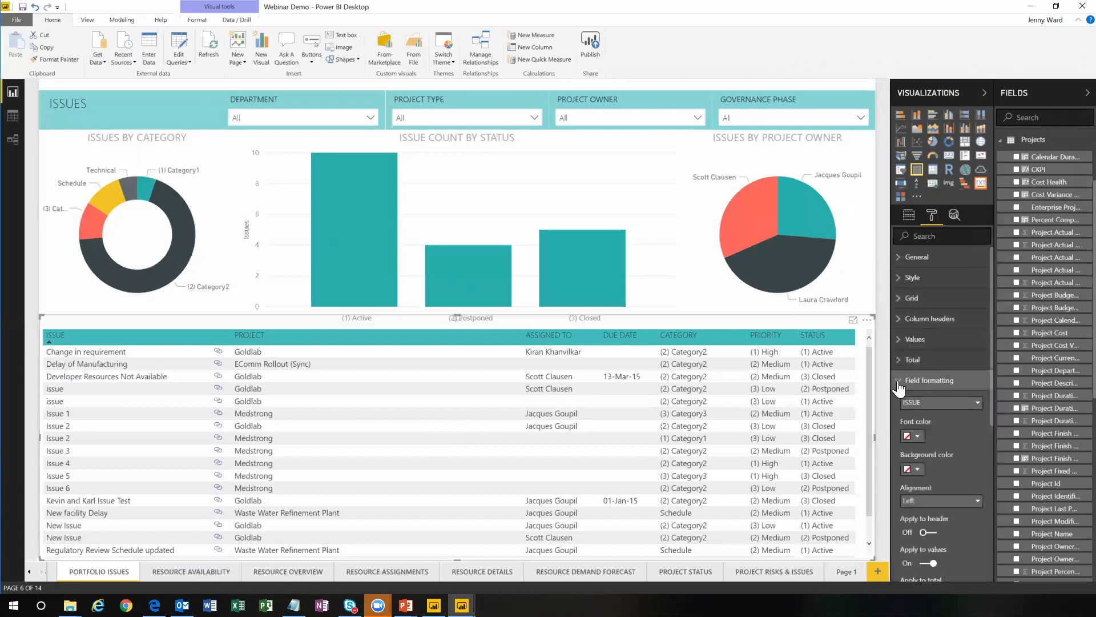
{"action": "left_click", "coordinate": [898, 382]}
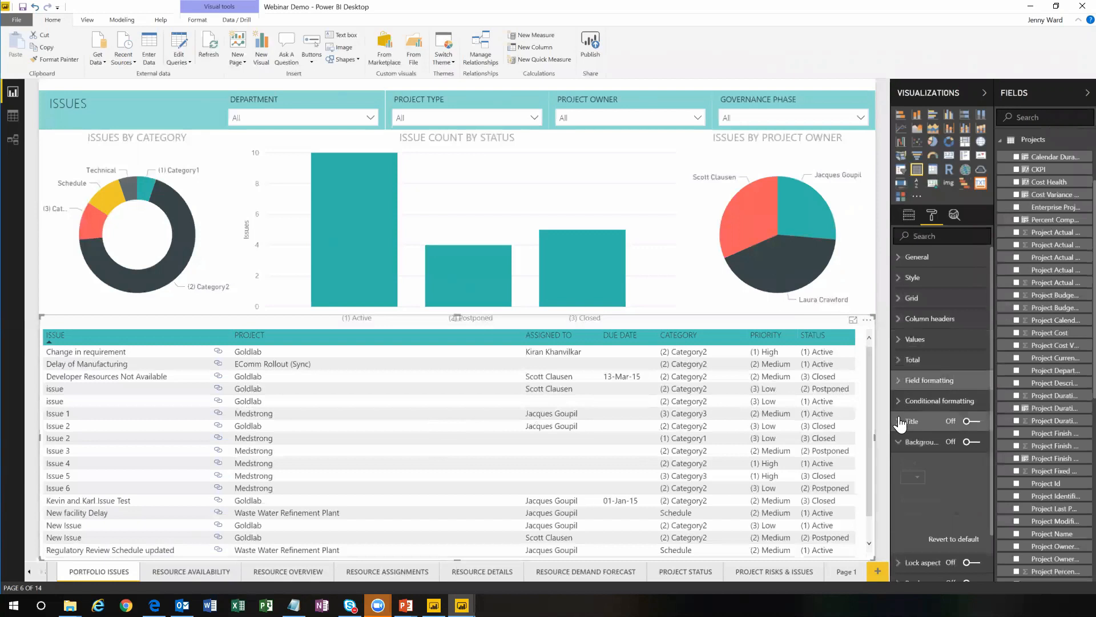
{"action": "left_click", "coordinate": [974, 422]}
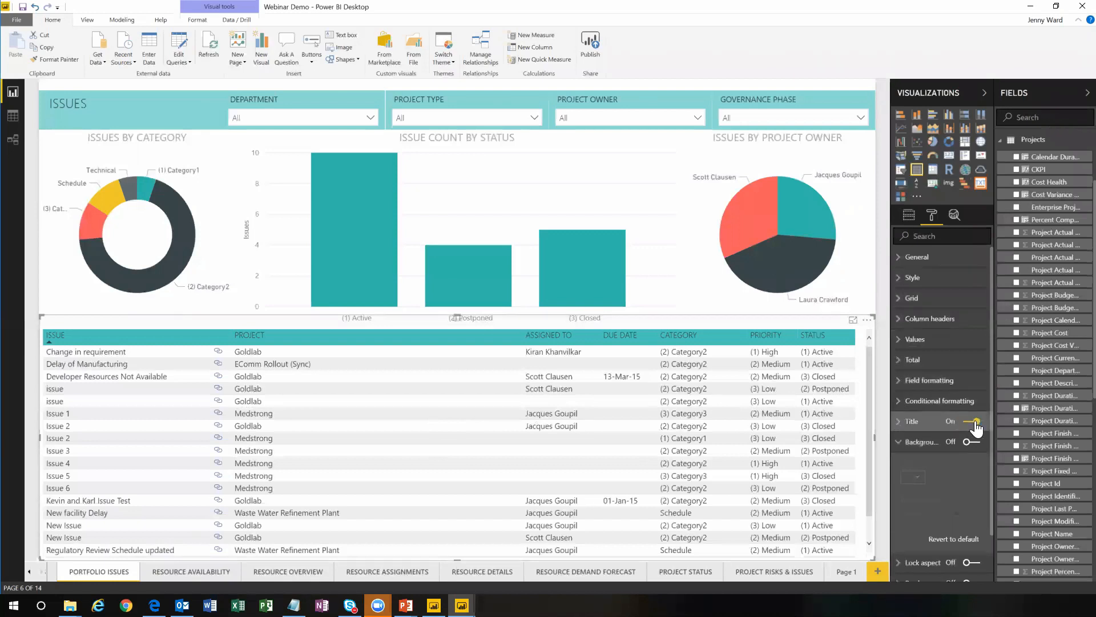
{"action": "left_click", "coordinate": [975, 422]}
{"action": "left_click", "coordinate": [972, 422]}
{"action": "left_click", "coordinate": [901, 425]}
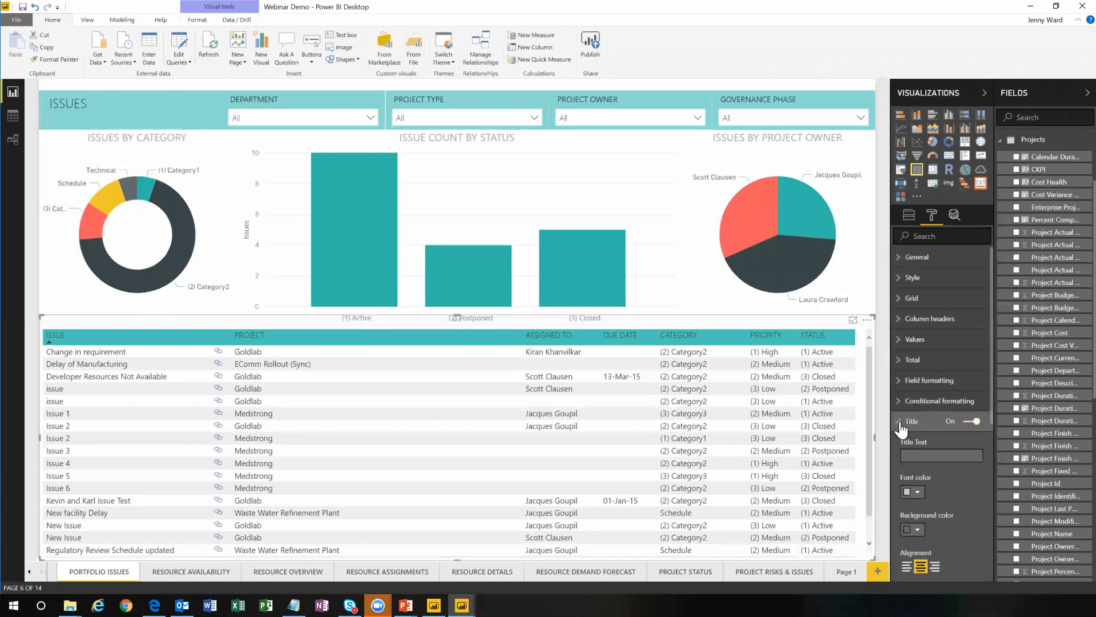
{"action": "left_click", "coordinate": [936, 452]}
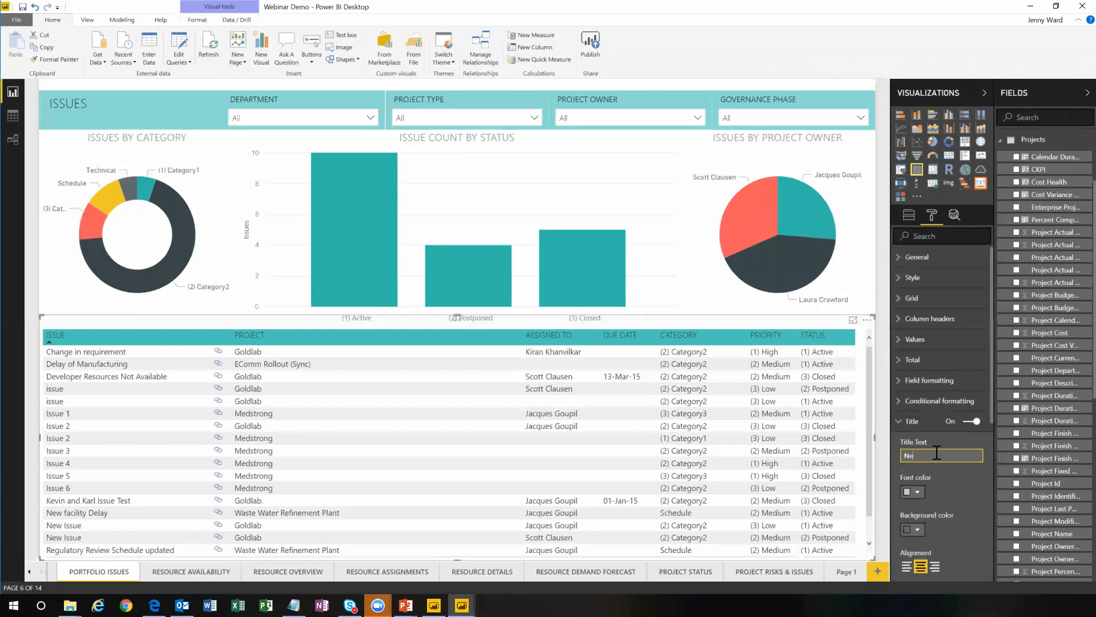
{"action": "type", "text": "New Title"}
{"action": "key", "text": "Return"}
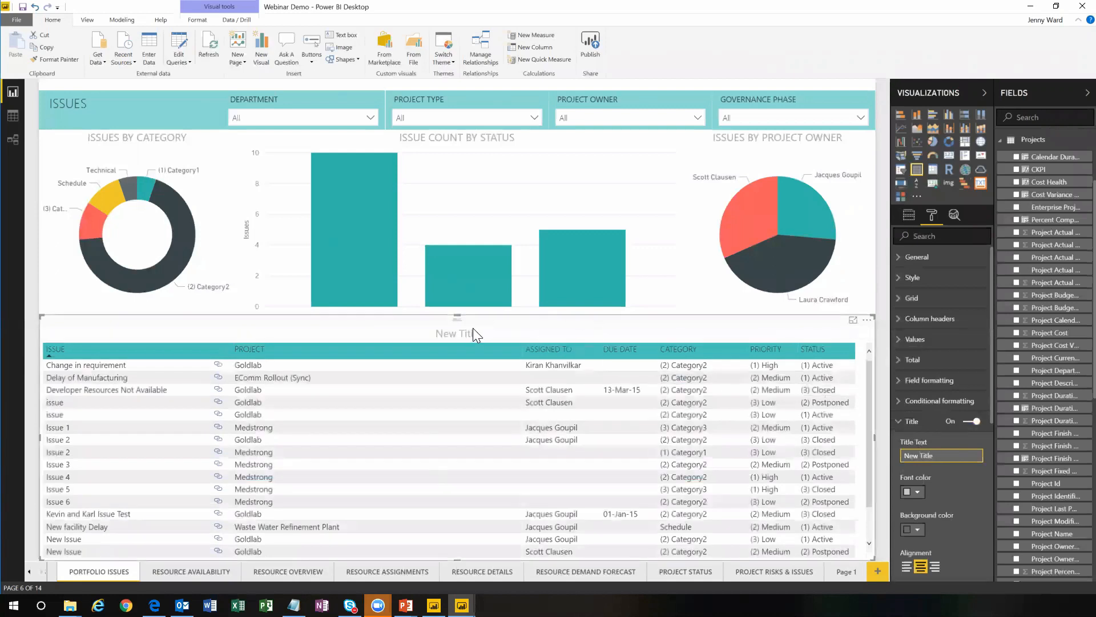
- Try left alignment for the issues table's title, restore center alignment and turn the title off
{"action": "left_click", "coordinate": [905, 567]}
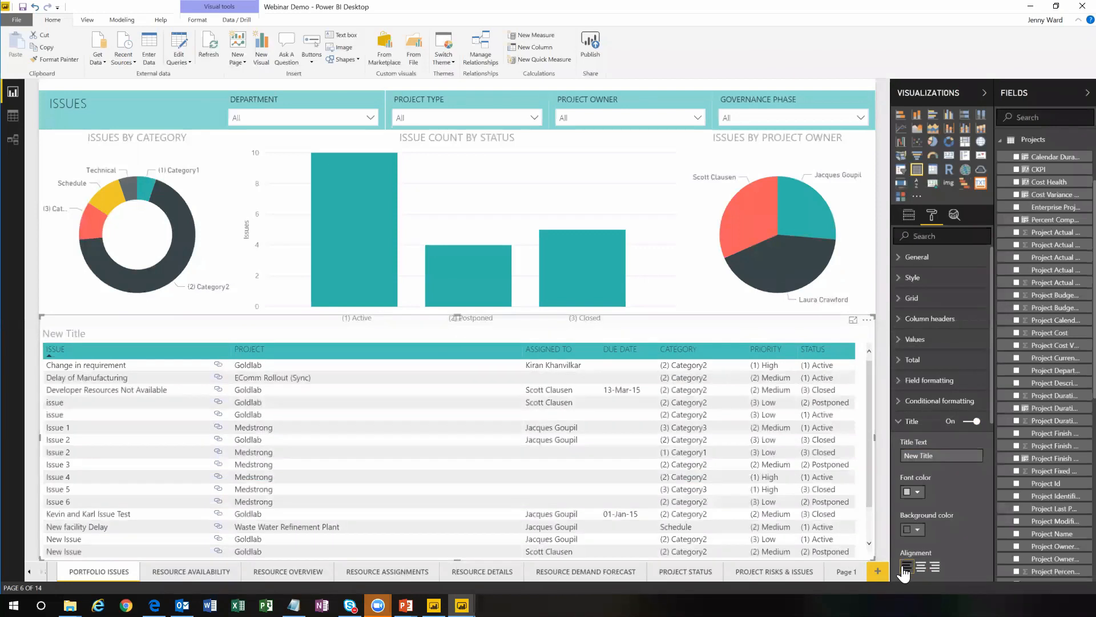
{"action": "left_click", "coordinate": [920, 566]}
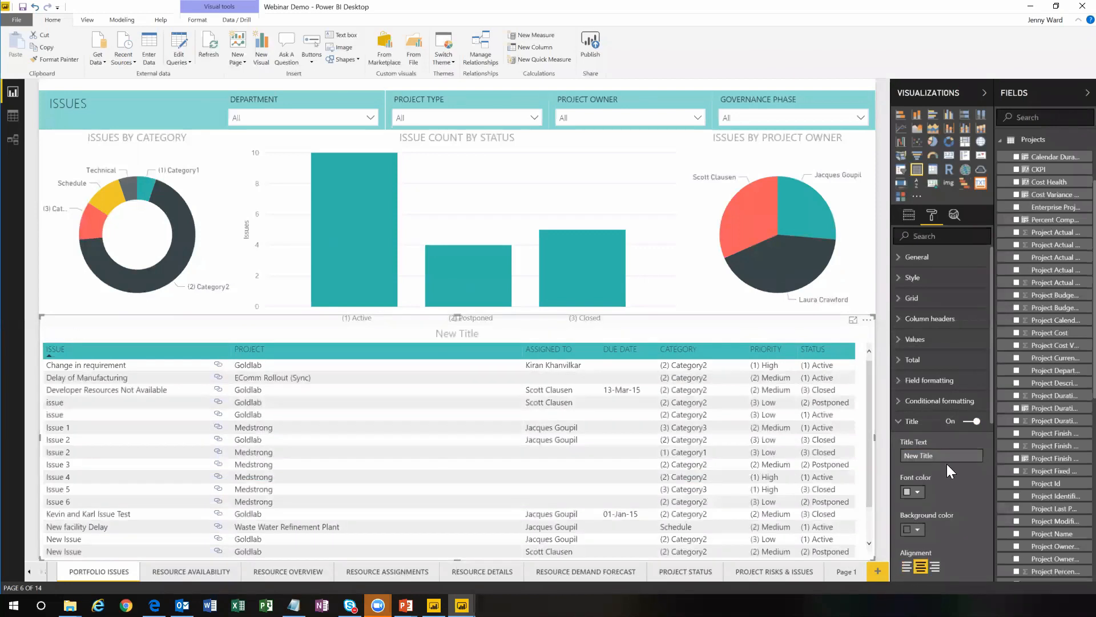
{"action": "left_click", "coordinate": [972, 421]}
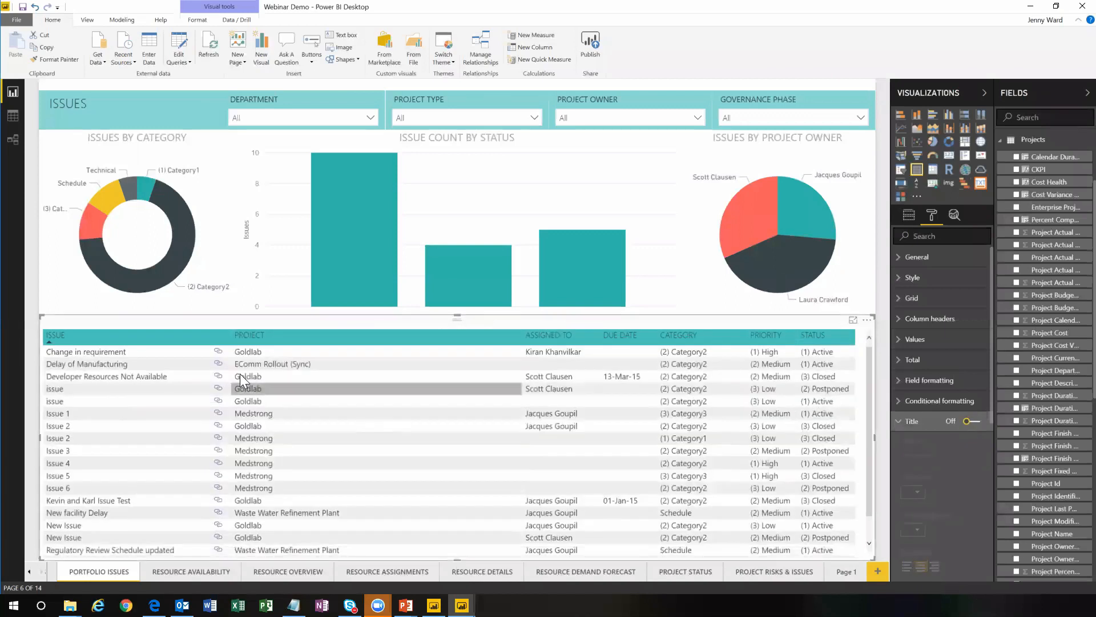
- Copy the issues table's formatting to the availability heatmap matrix on the RESOURCE AVAILABILITY page with Format Painter
{"action": "left_click", "coordinate": [352, 342]}
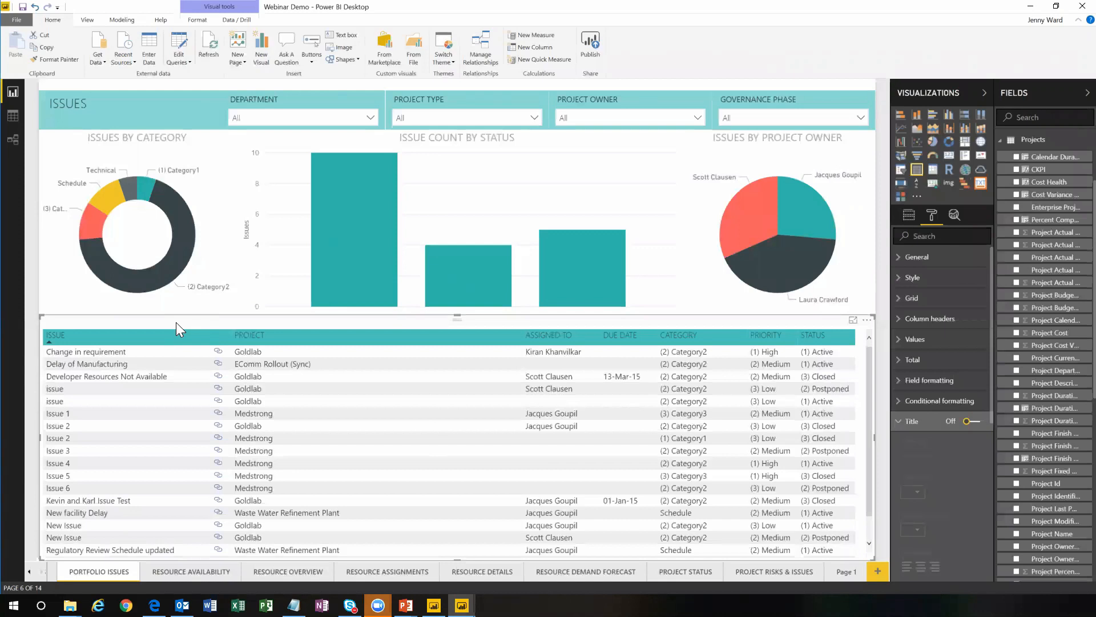
{"action": "left_click", "coordinate": [206, 571]}
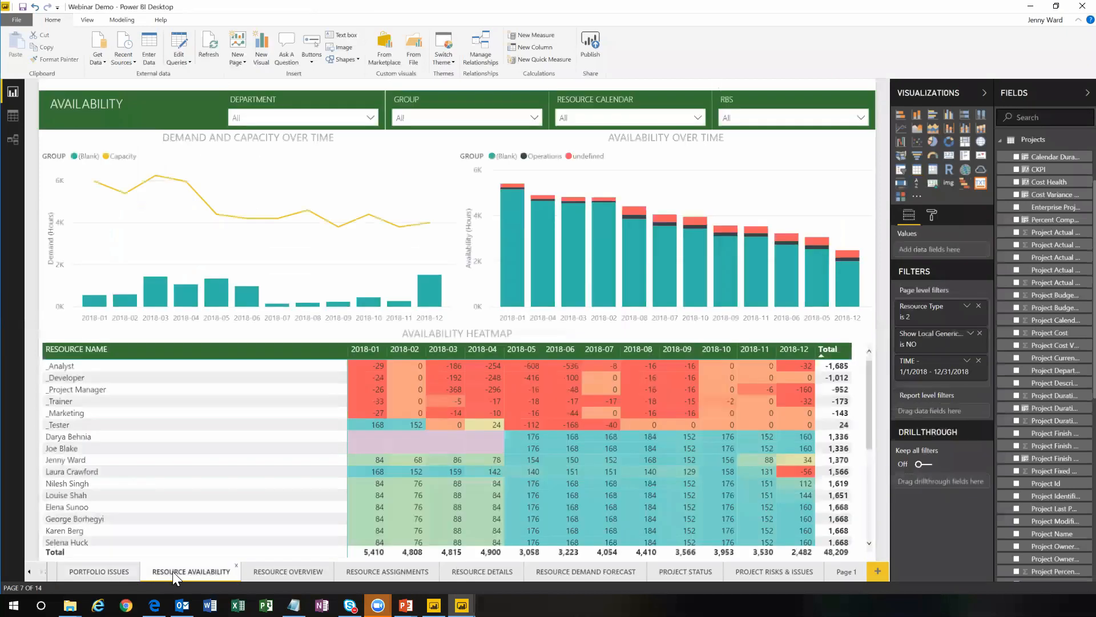
{"action": "left_click", "coordinate": [97, 573]}
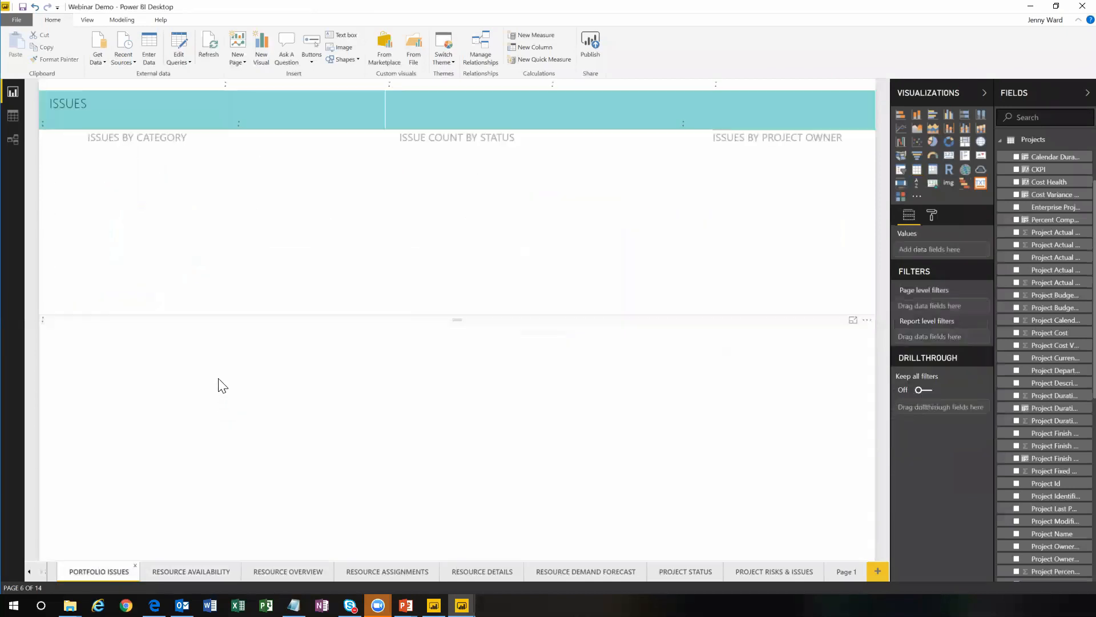
{"action": "left_click", "coordinate": [207, 323]}
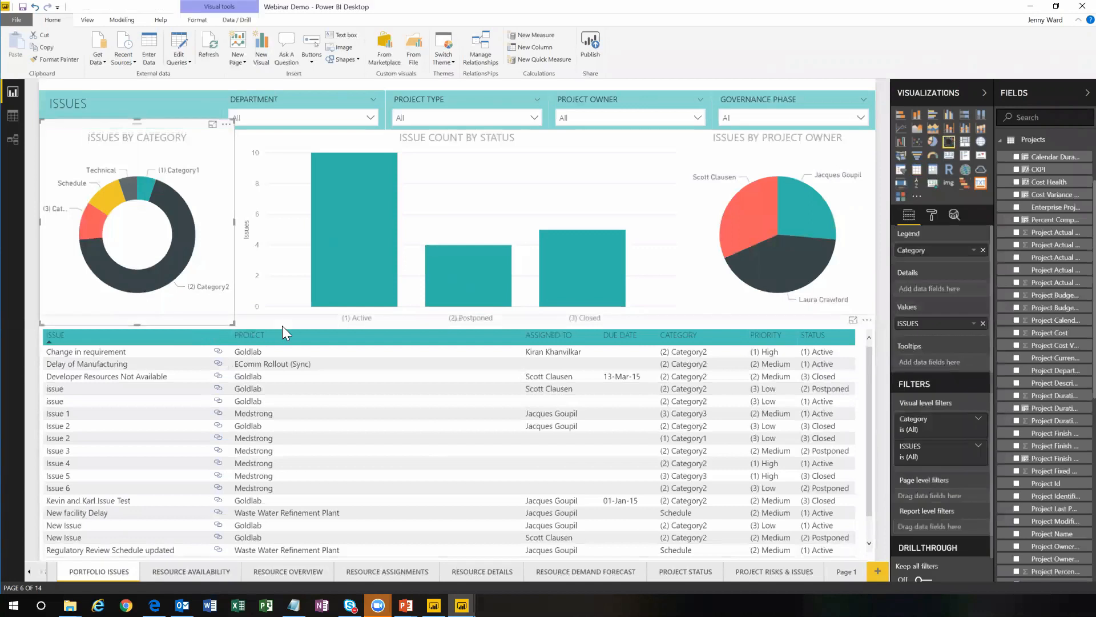
{"action": "left_click", "coordinate": [54, 60]}
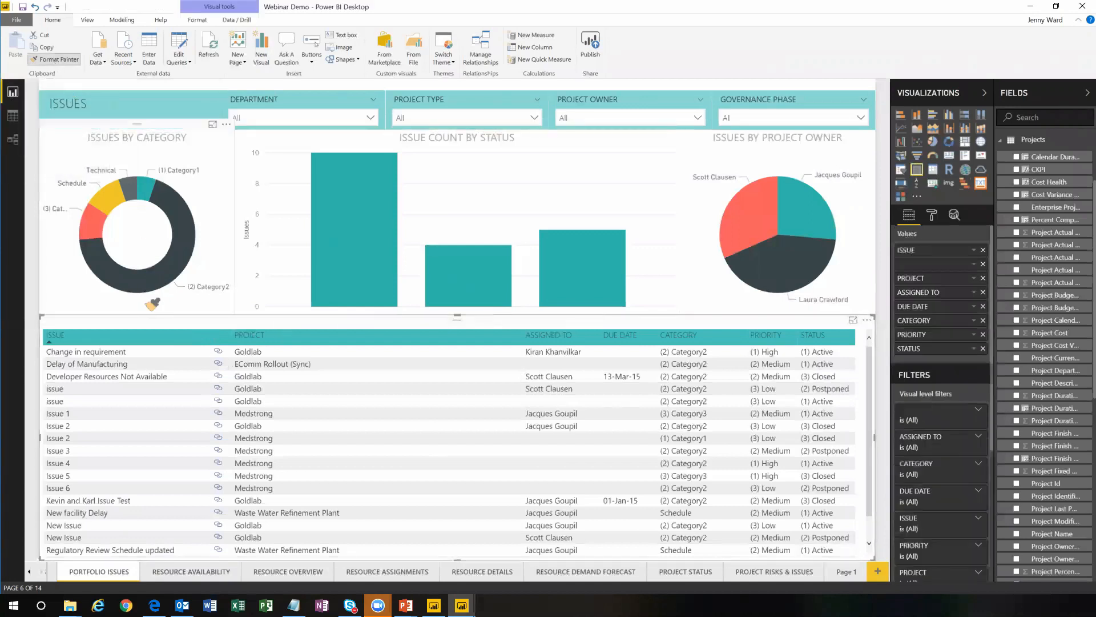
{"action": "left_click", "coordinate": [190, 571]}
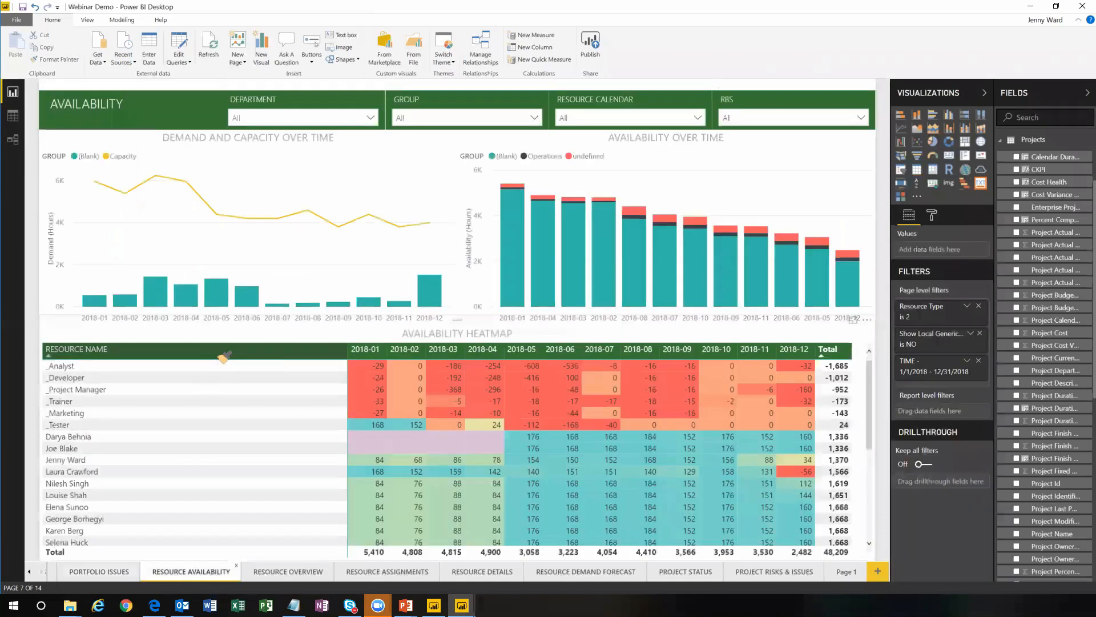
{"action": "left_click", "coordinate": [223, 357]}
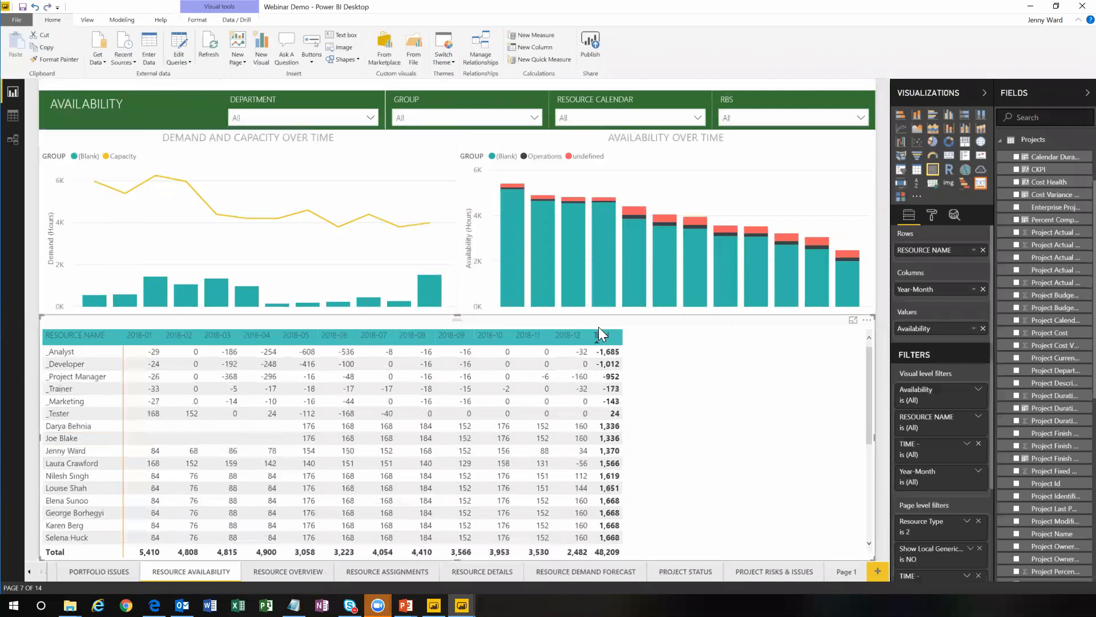
- Return to the PORTFOLIO ISSUES page and switch to the PowerPoint slide show to present the Format Painter slide
{"action": "left_click", "coordinate": [92, 570]}
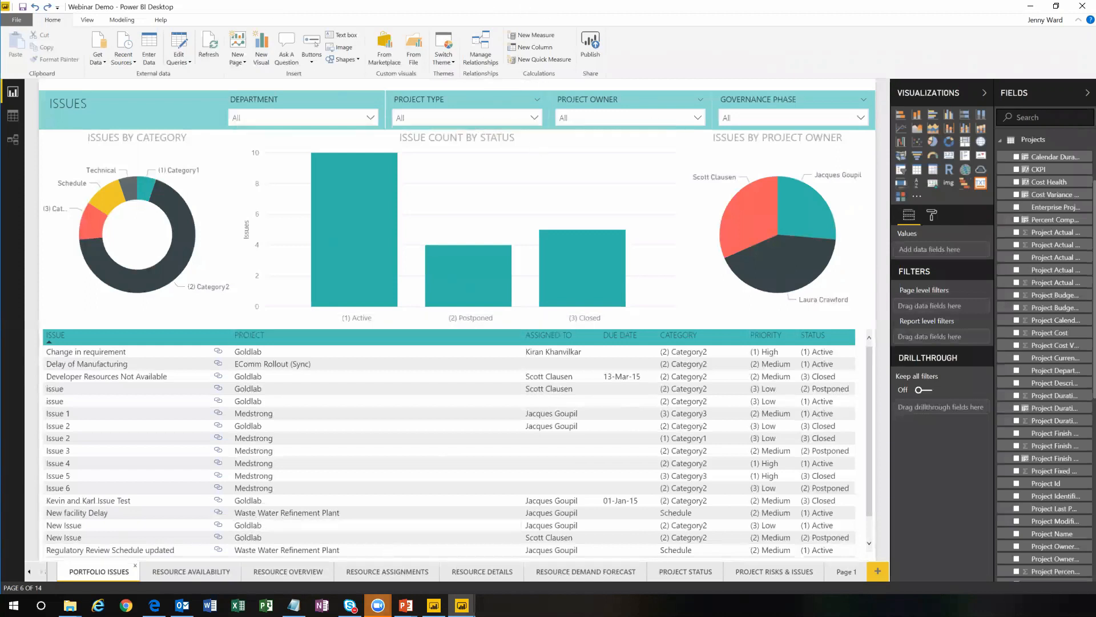
{"action": "mouse_move", "coordinate": [405, 605]}
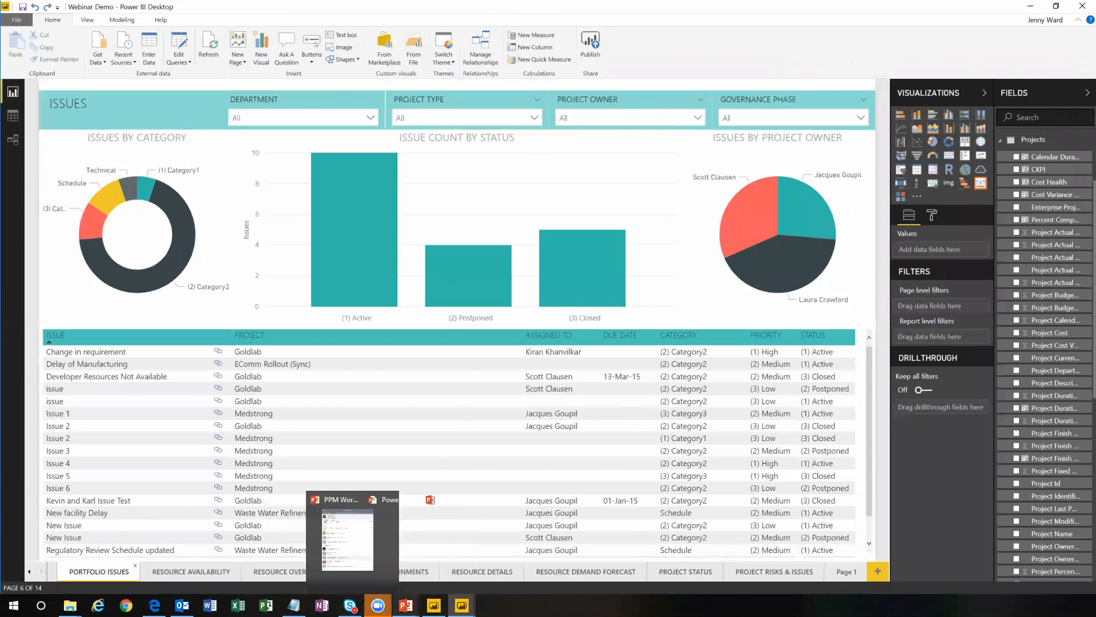
{"action": "left_click", "coordinate": [417, 558]}
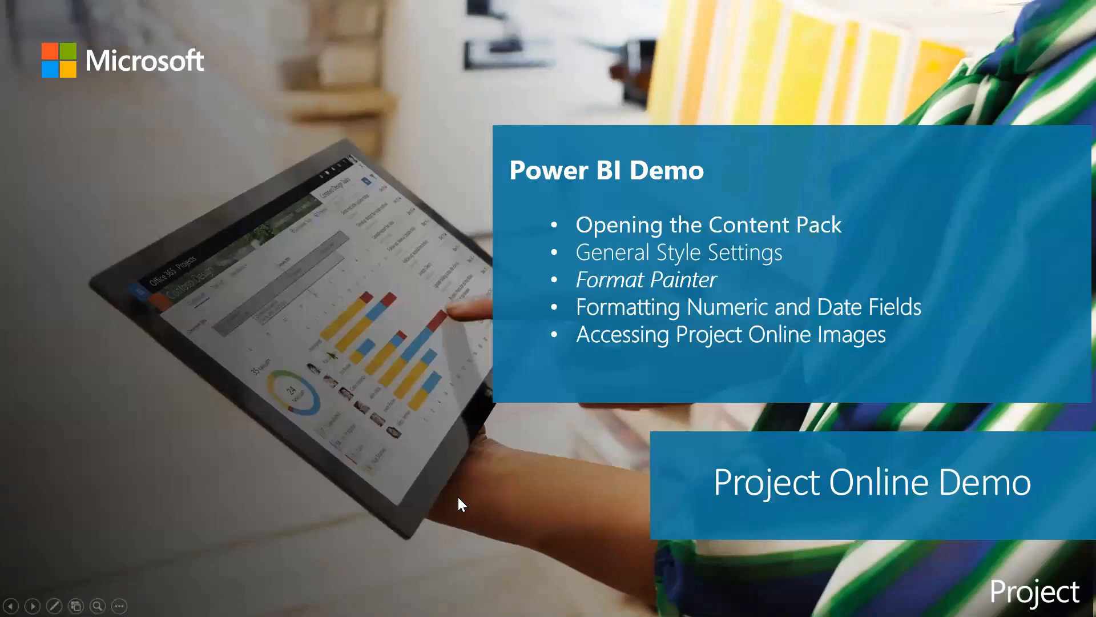
{"action": "key", "text": "Right"}
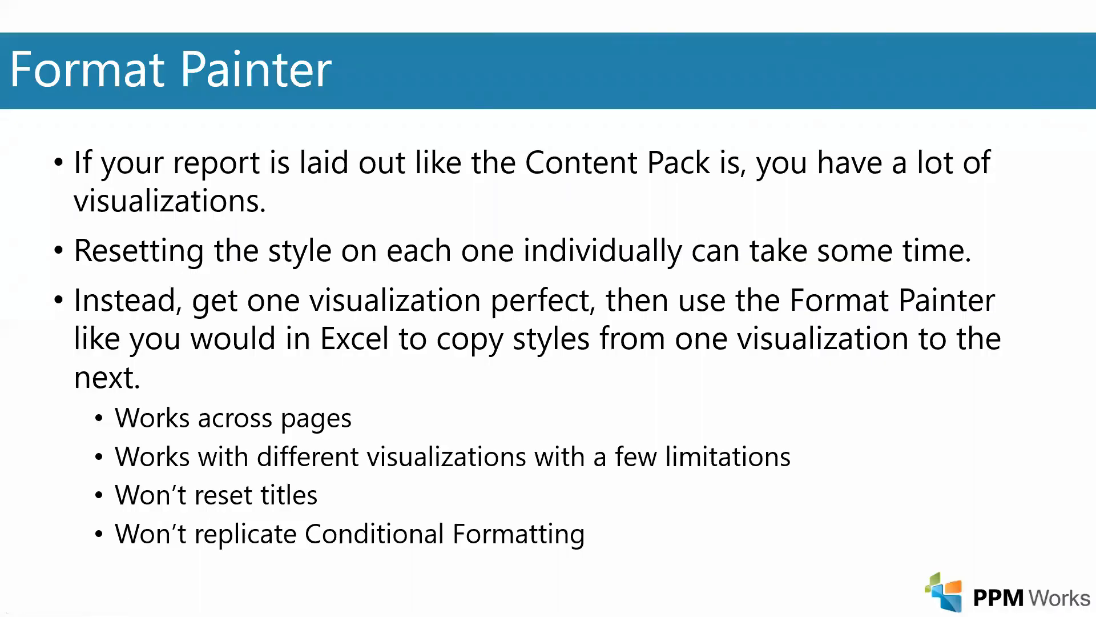
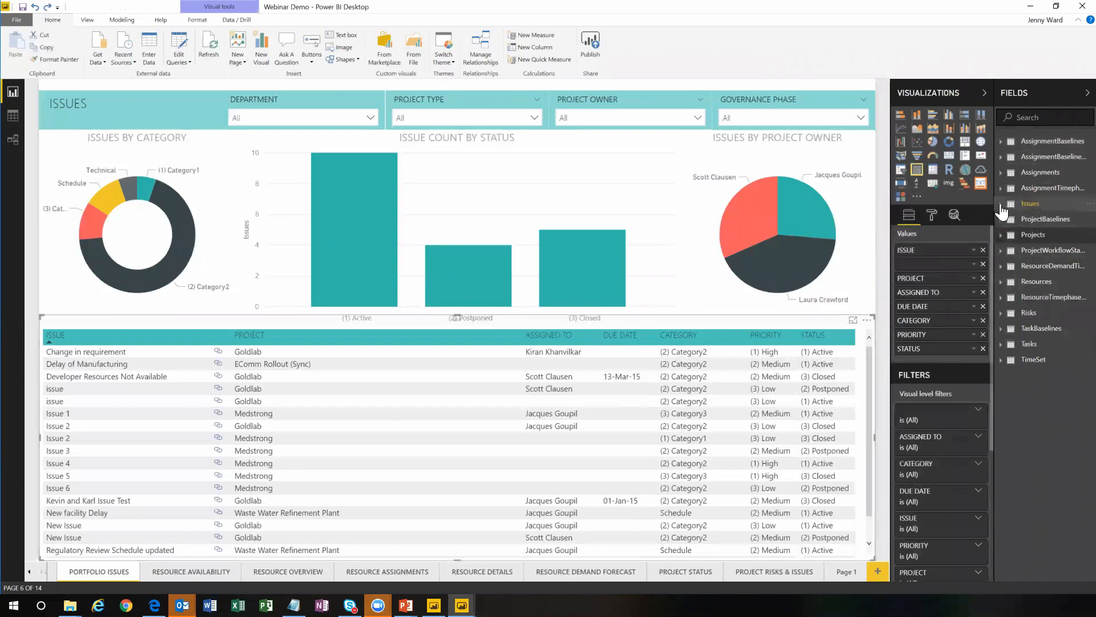
- Set the display format of the Issues table's Due Date field to *3/14/2001 (M/d/yyyy)
{"action": "left_click", "coordinate": [1001, 204]}
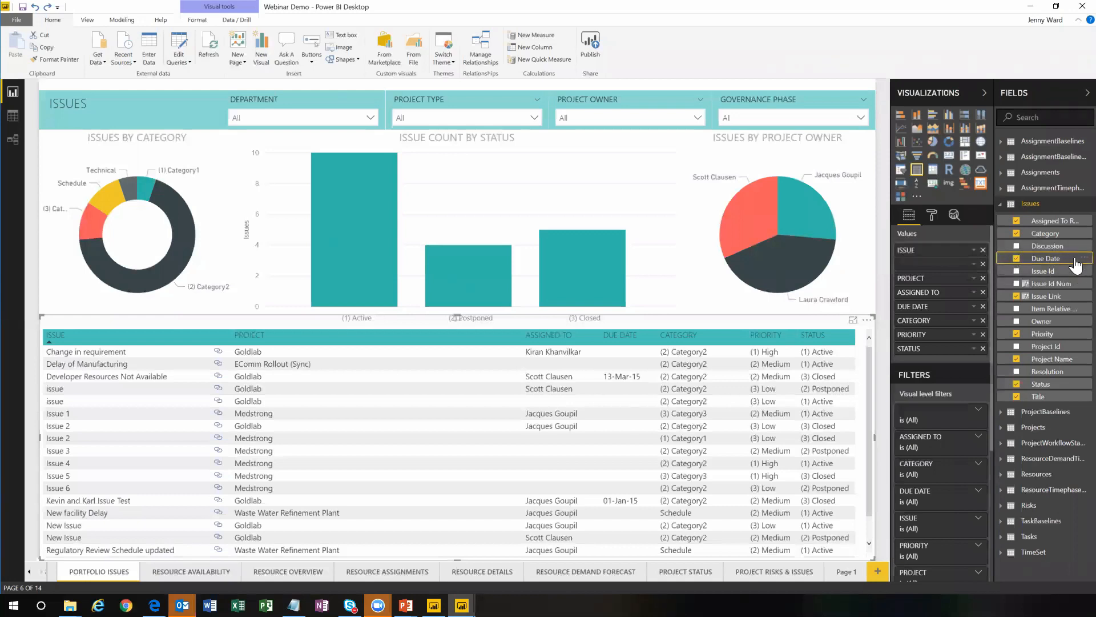
{"action": "left_click", "coordinate": [122, 20]}
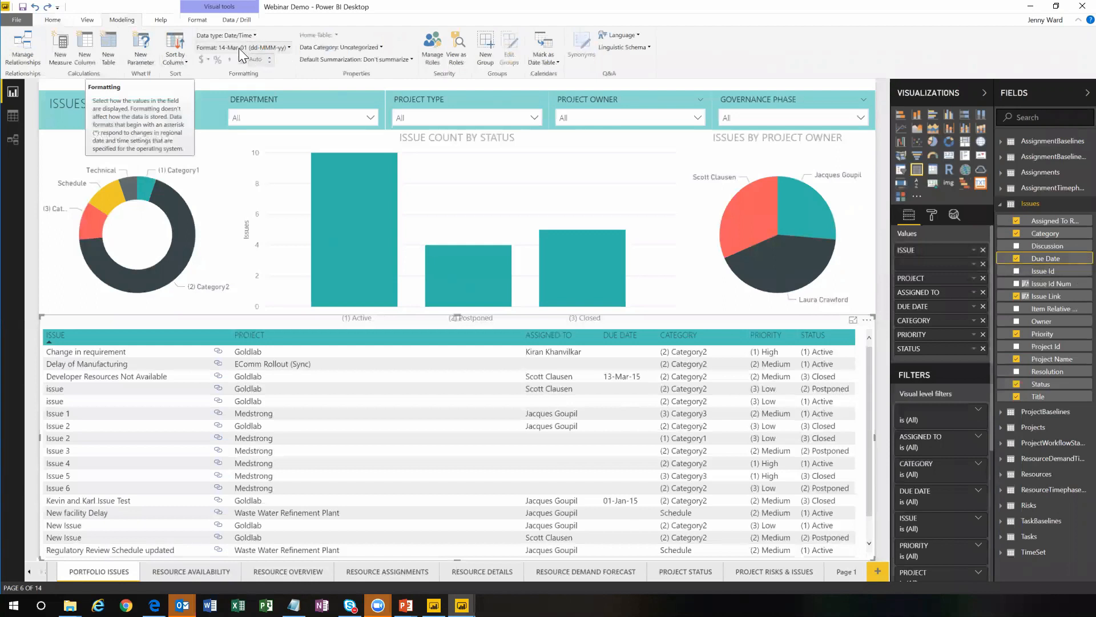
{"action": "left_click", "coordinate": [287, 46]}
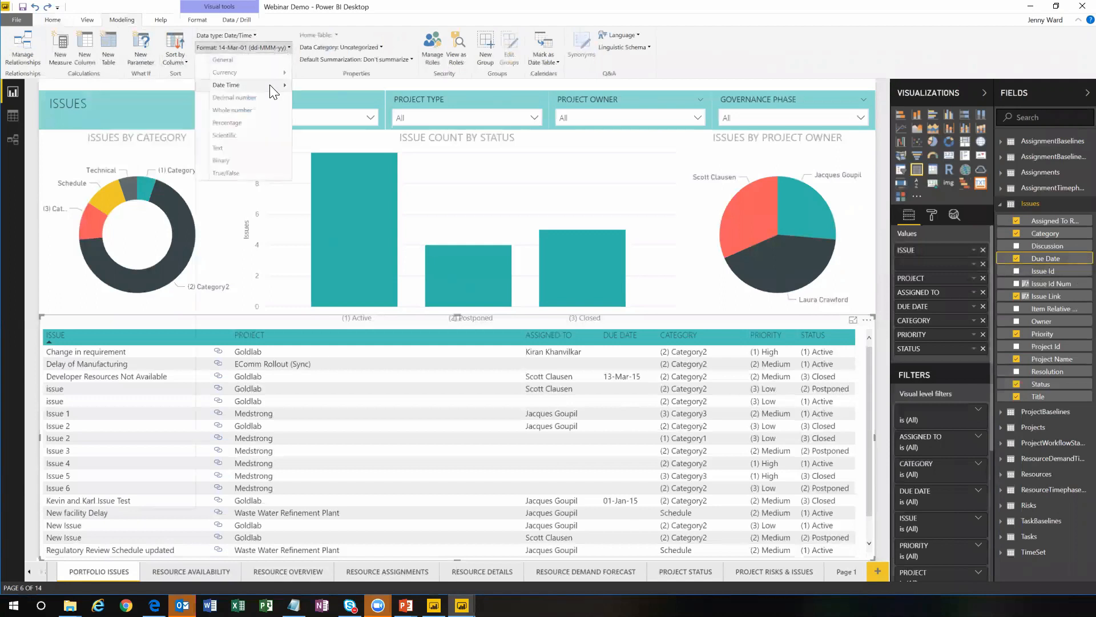
{"action": "mouse_move", "coordinate": [274, 92]}
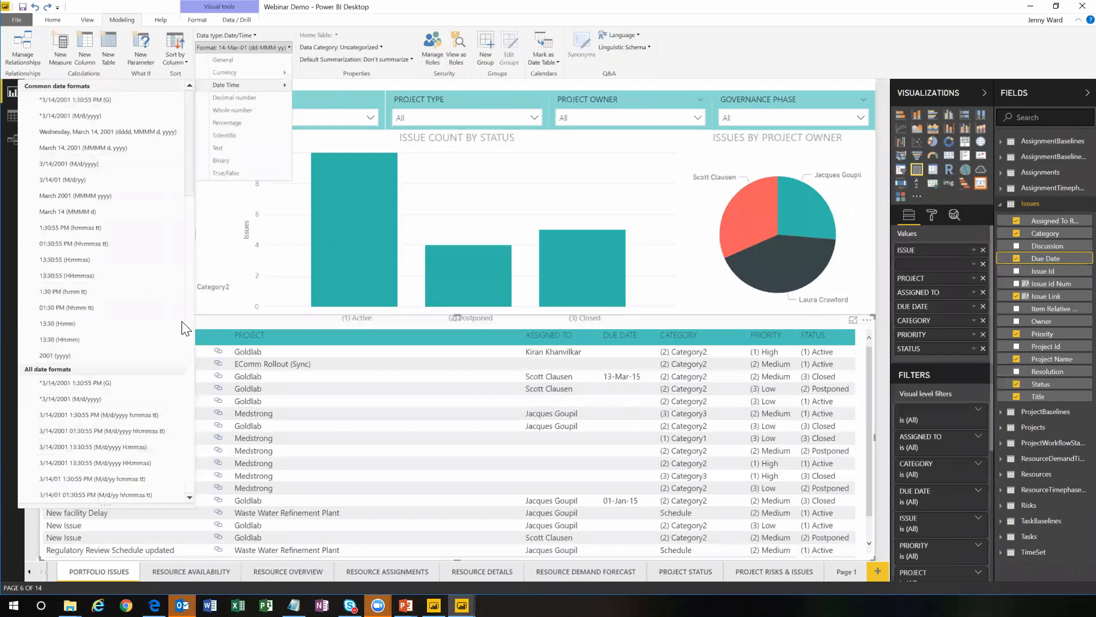
{"action": "left_click_drag", "start_coordinate": [188, 186], "coordinate": [196, 345]}
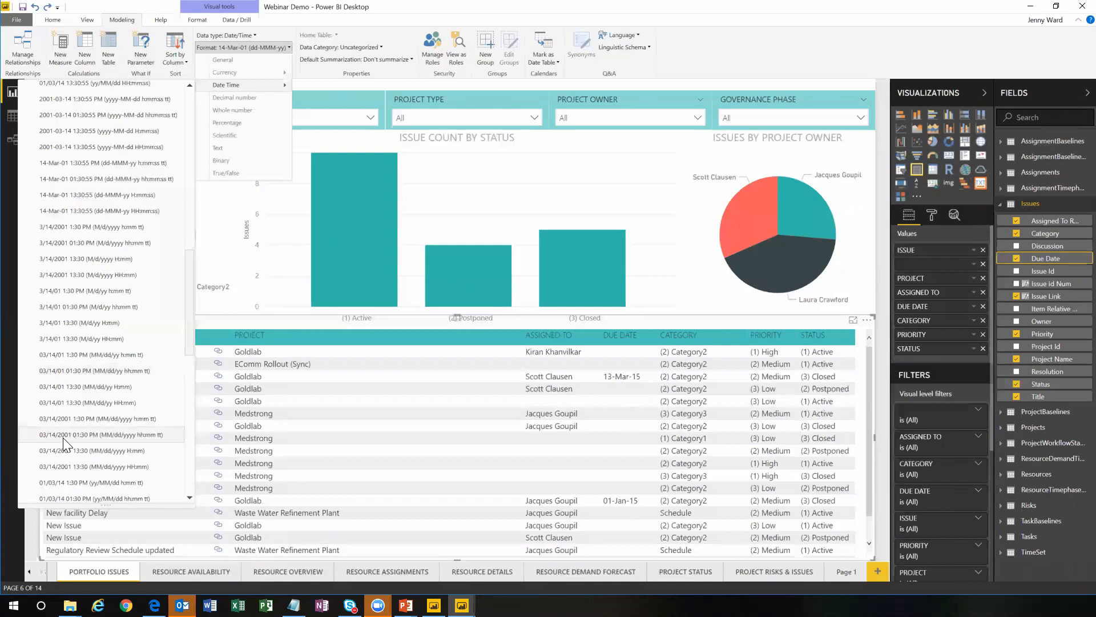
{"action": "scroll", "coordinate": [112, 416], "scroll_direction": "up", "scroll_amount": 12}
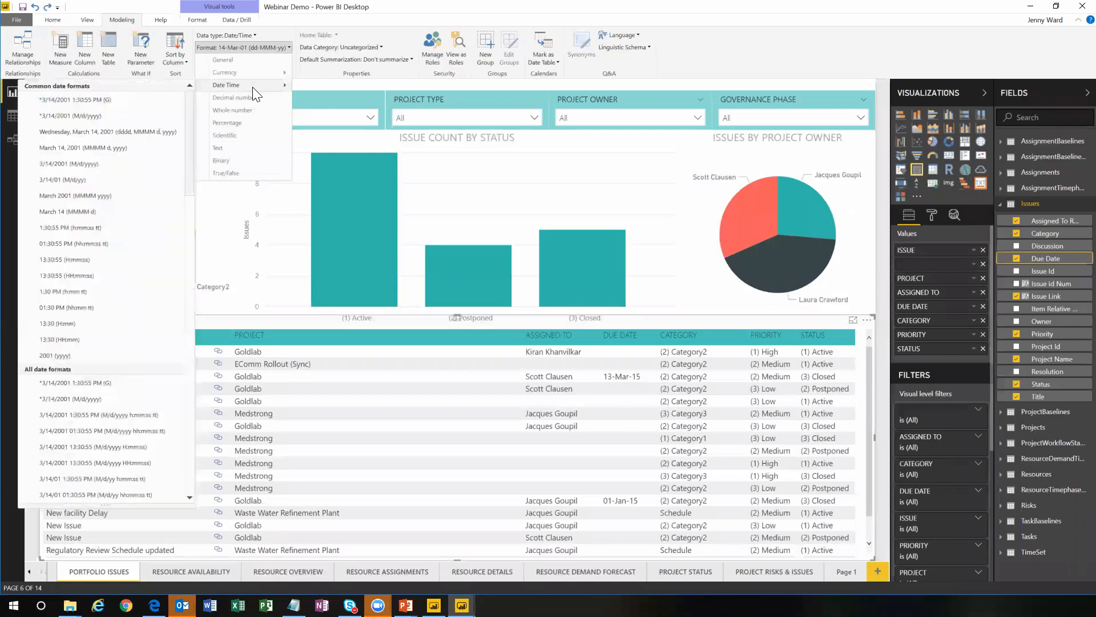
{"action": "left_click", "coordinate": [71, 114]}
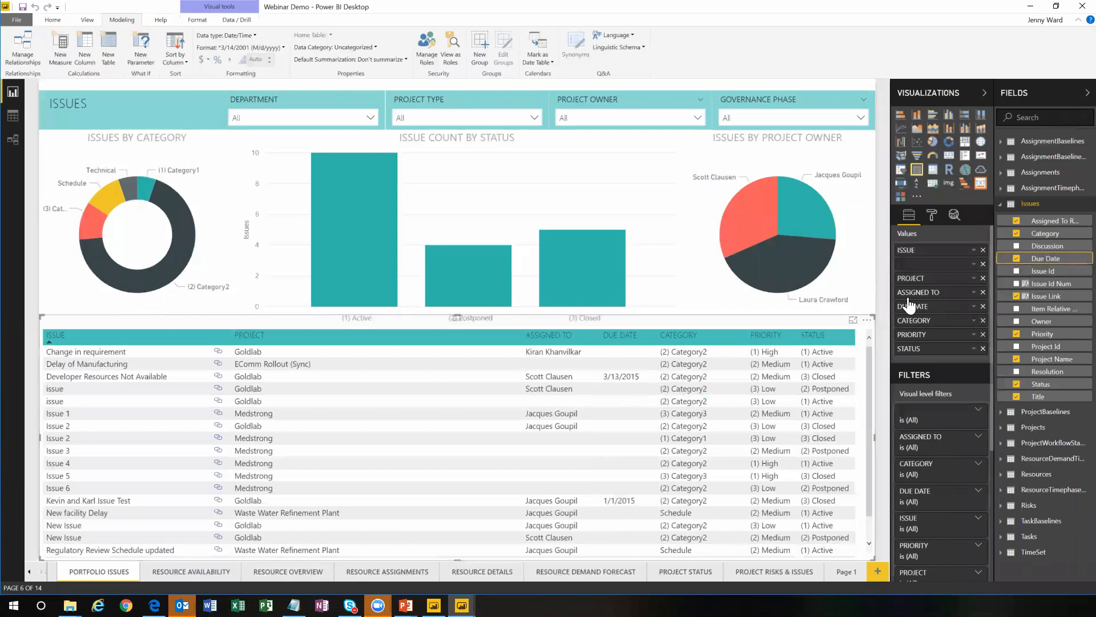
- Try removing and re-adding the Due Date field in the issues table visual, and restore its original column
{"action": "left_click", "coordinate": [626, 334]}
{"action": "left_click", "coordinate": [1002, 205]}
{"action": "left_click", "coordinate": [1001, 205]}
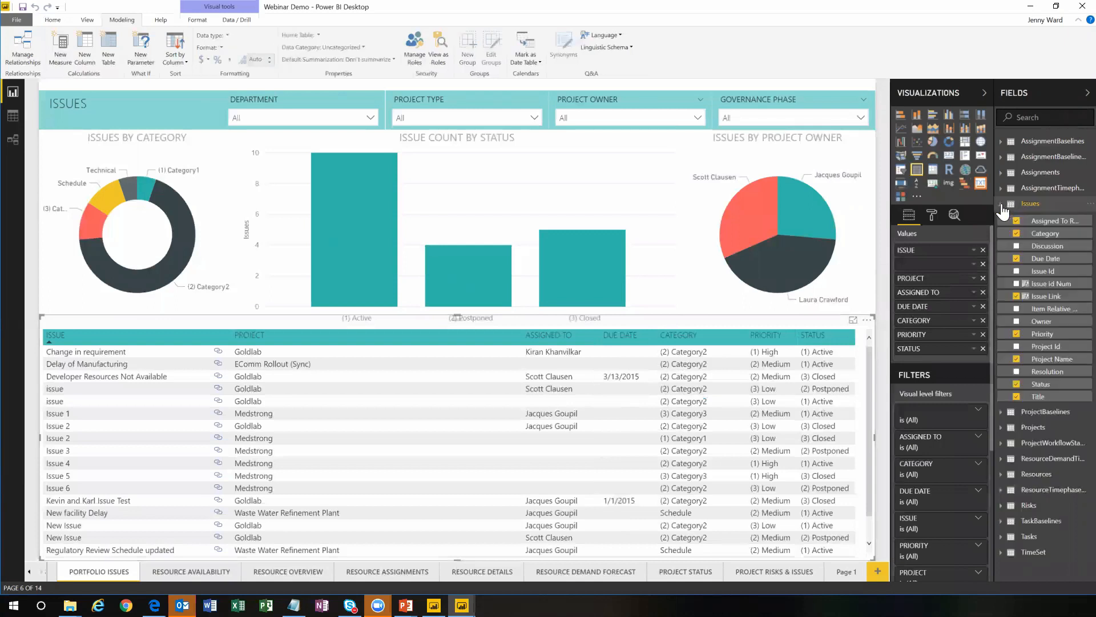
{"action": "left_click", "coordinate": [1047, 259]}
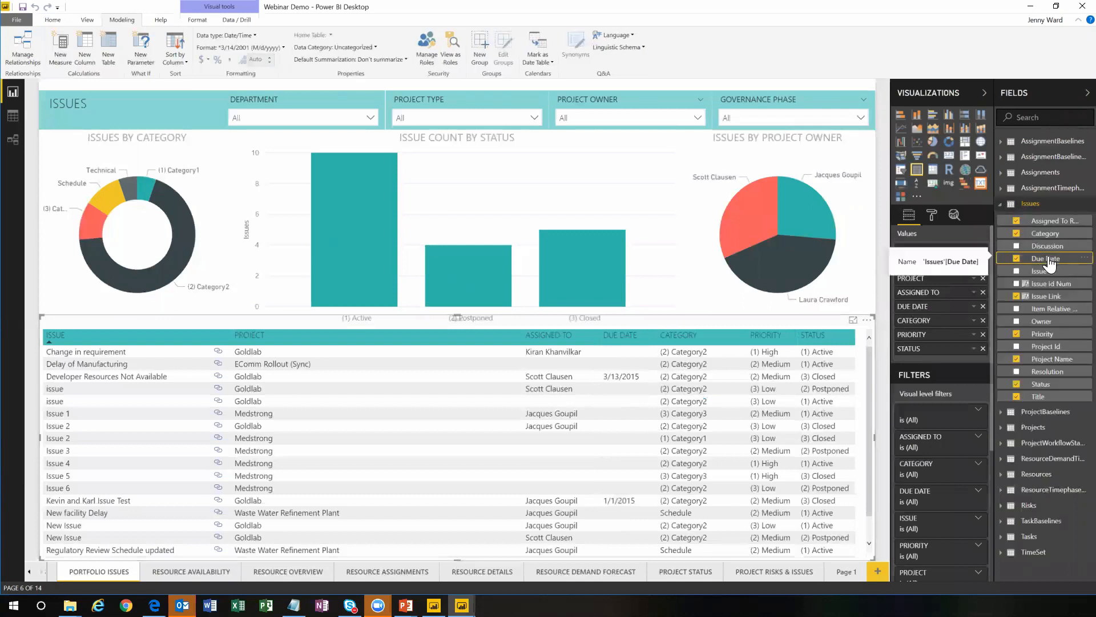
{"action": "left_click", "coordinate": [1017, 259]}
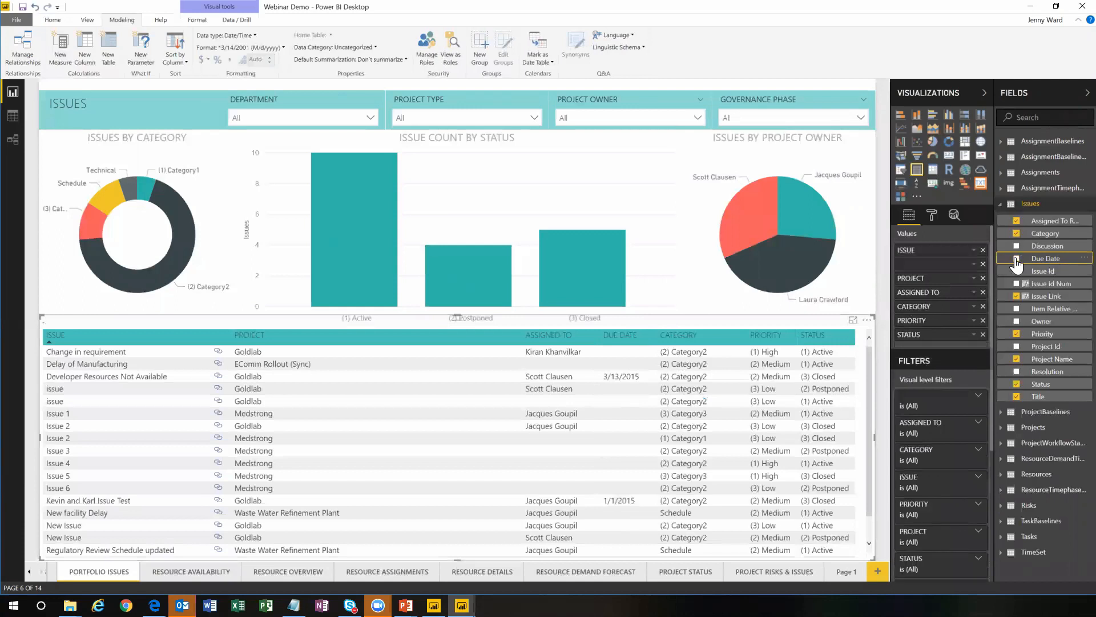
{"action": "left_click", "coordinate": [1017, 259]}
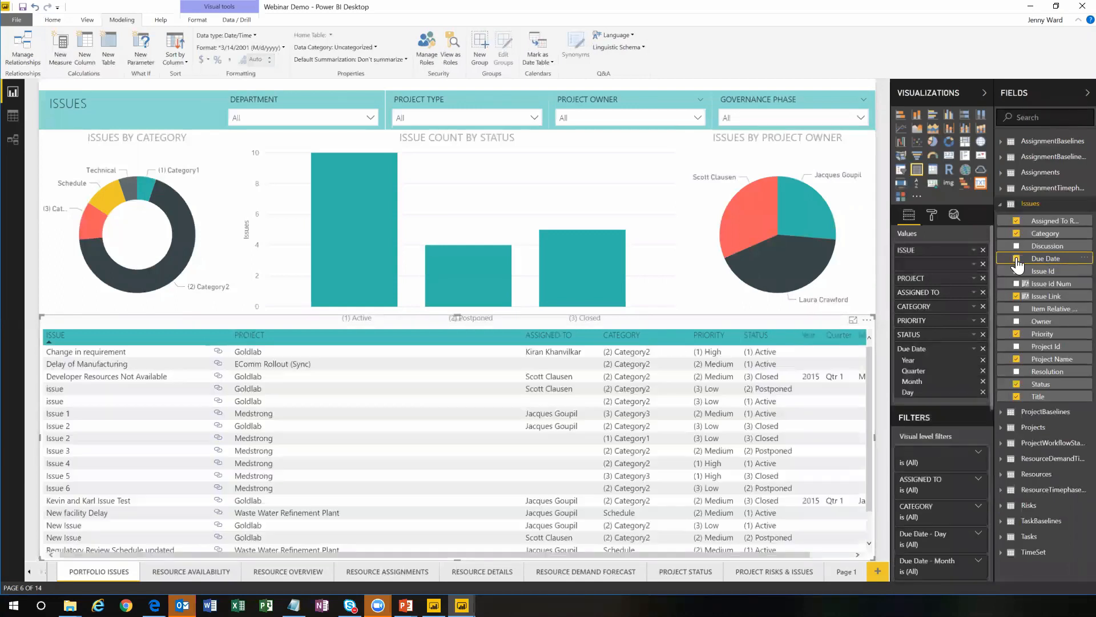
{"action": "left_click", "coordinate": [1017, 260]}
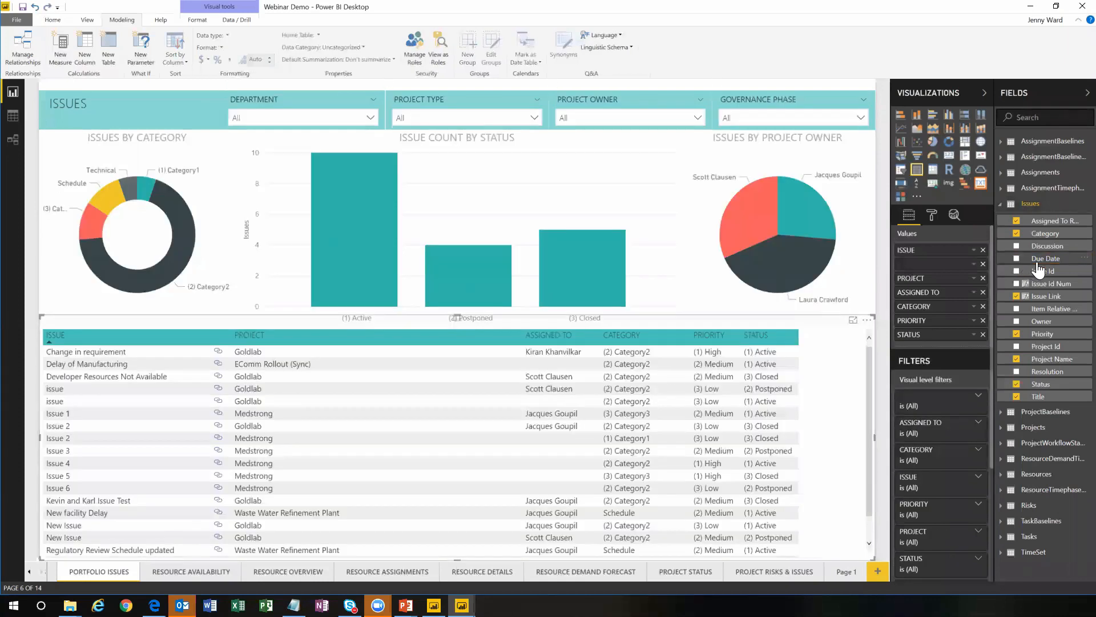
{"action": "left_click", "coordinate": [1039, 263]}
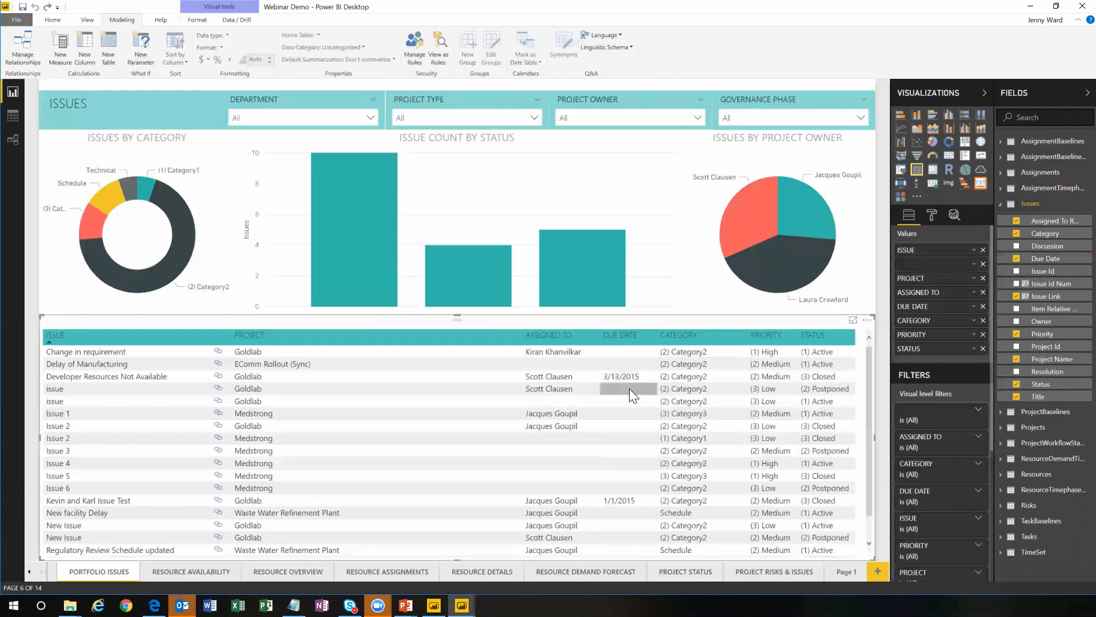
{"action": "left_click", "coordinate": [1056, 261]}
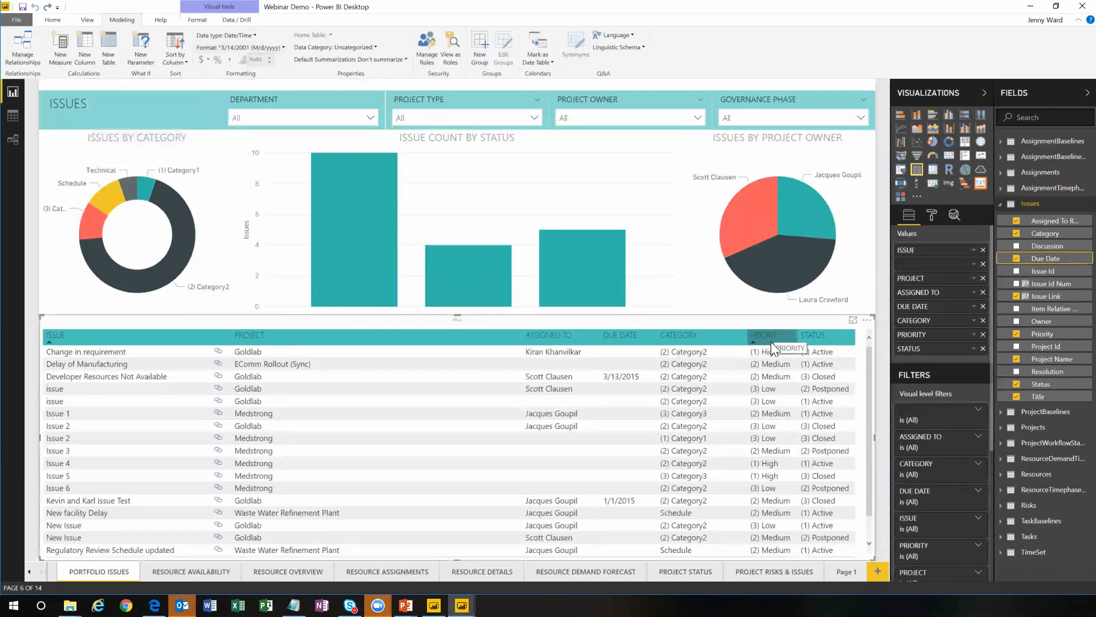
- On the RESOURCE OVERVIEW page, try $ English (United States) currency for the Resource Max Units field and set its format to Decimal number
{"action": "left_click", "coordinate": [288, 570]}
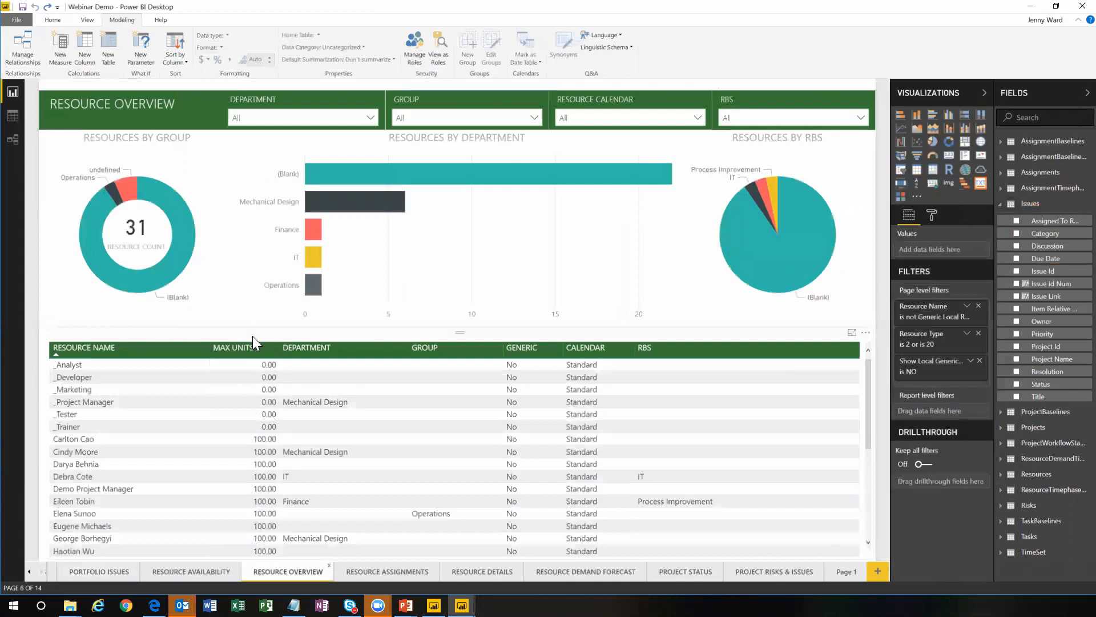
{"action": "left_click", "coordinate": [706, 338]}
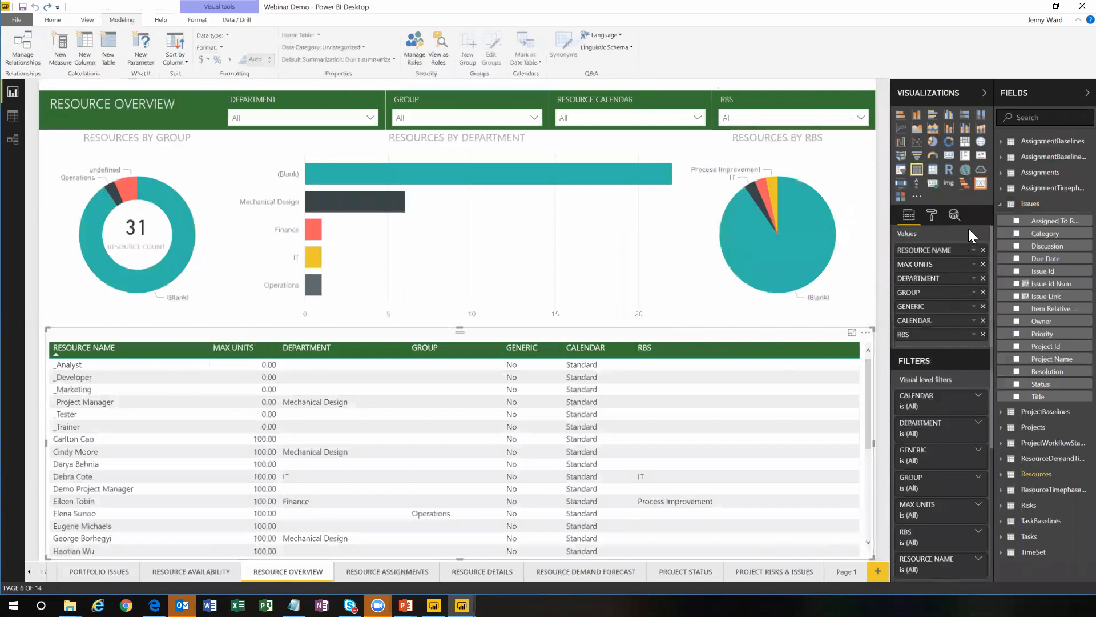
{"action": "left_click", "coordinate": [1001, 204]}
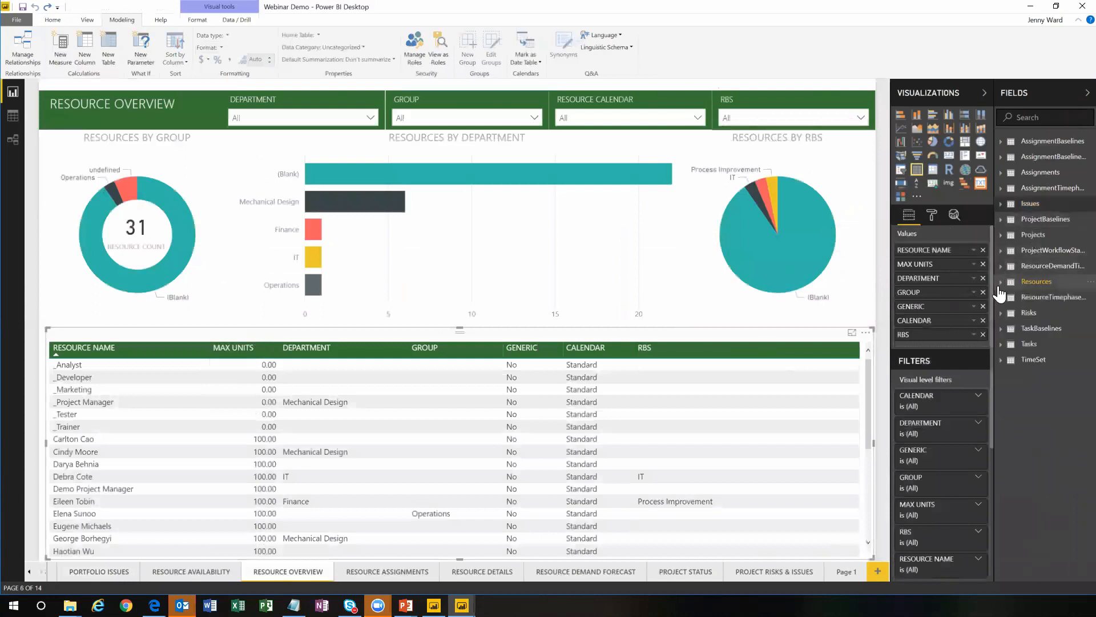
{"action": "left_click", "coordinate": [999, 283]}
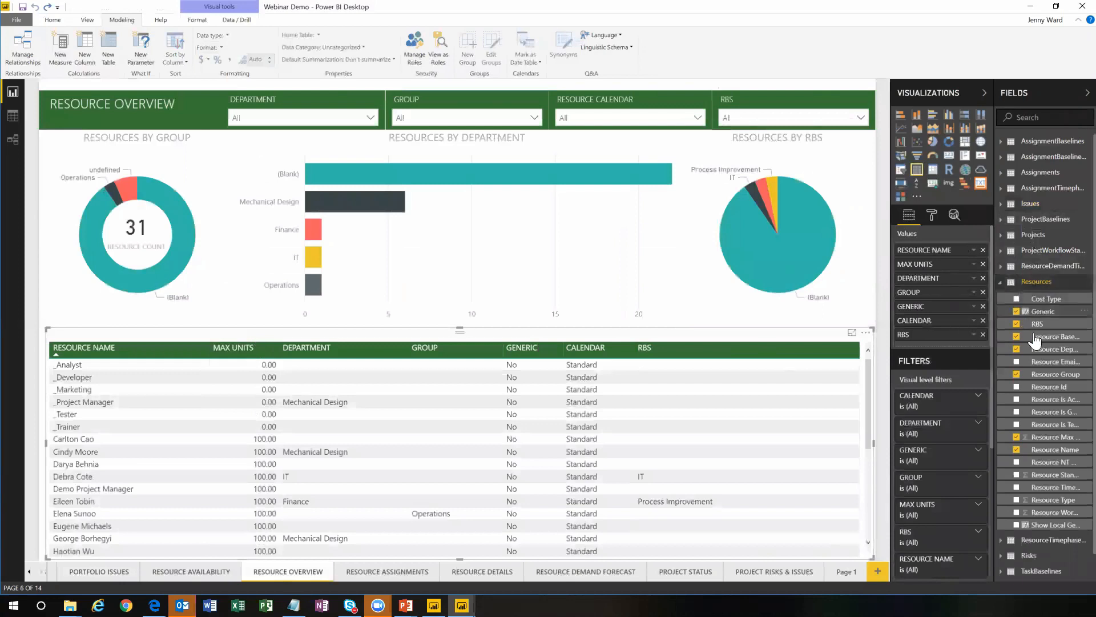
{"action": "left_click", "coordinate": [1051, 438]}
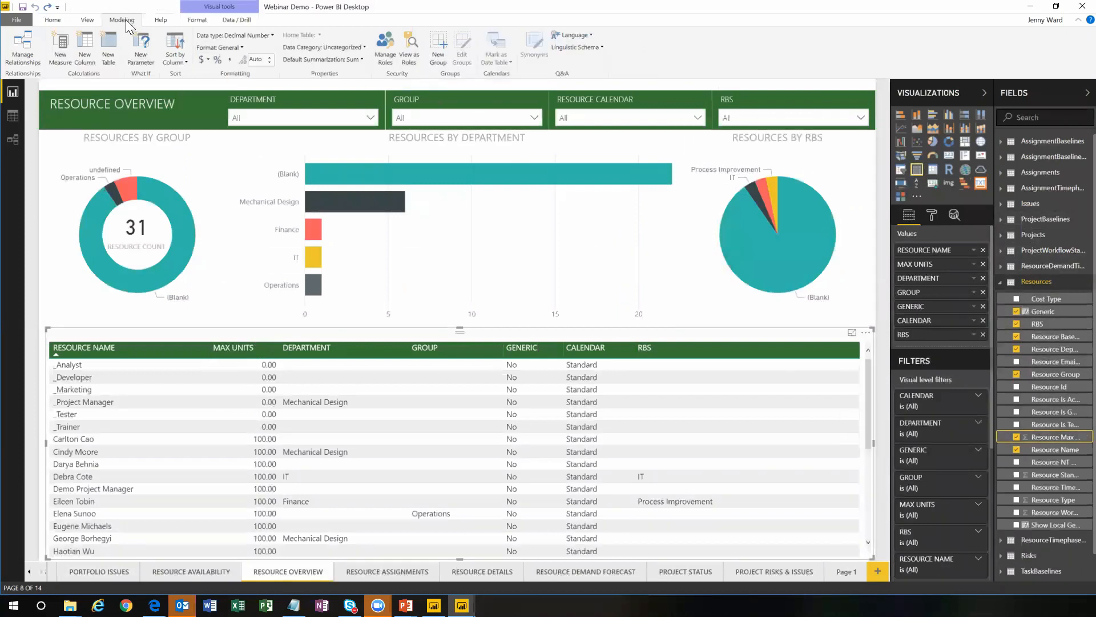
{"action": "left_click", "coordinate": [239, 49]}
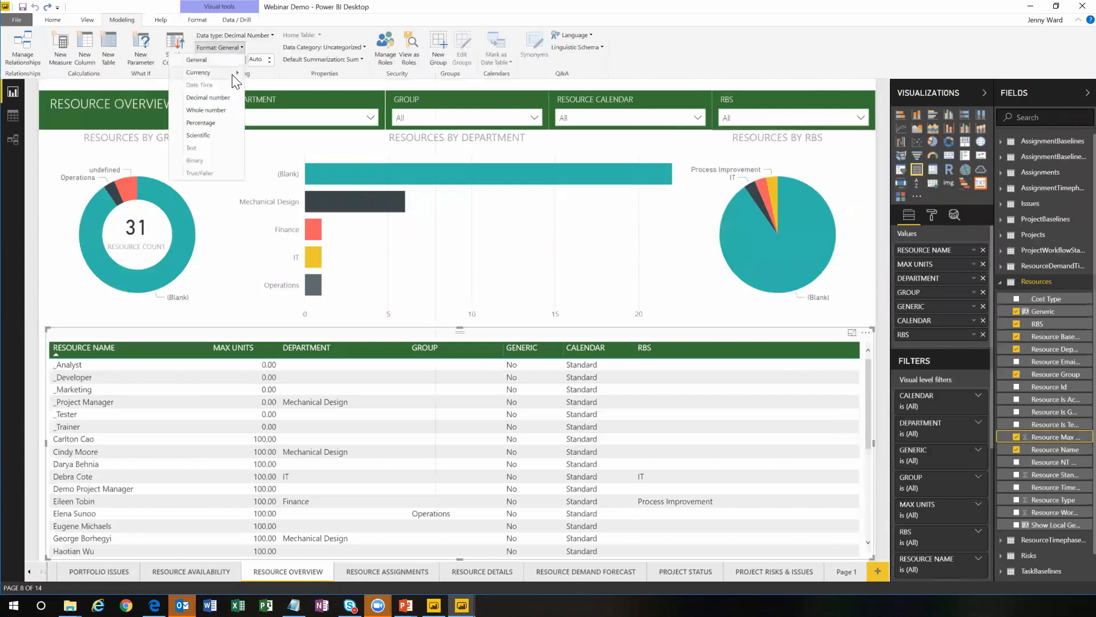
{"action": "mouse_move", "coordinate": [232, 74]}
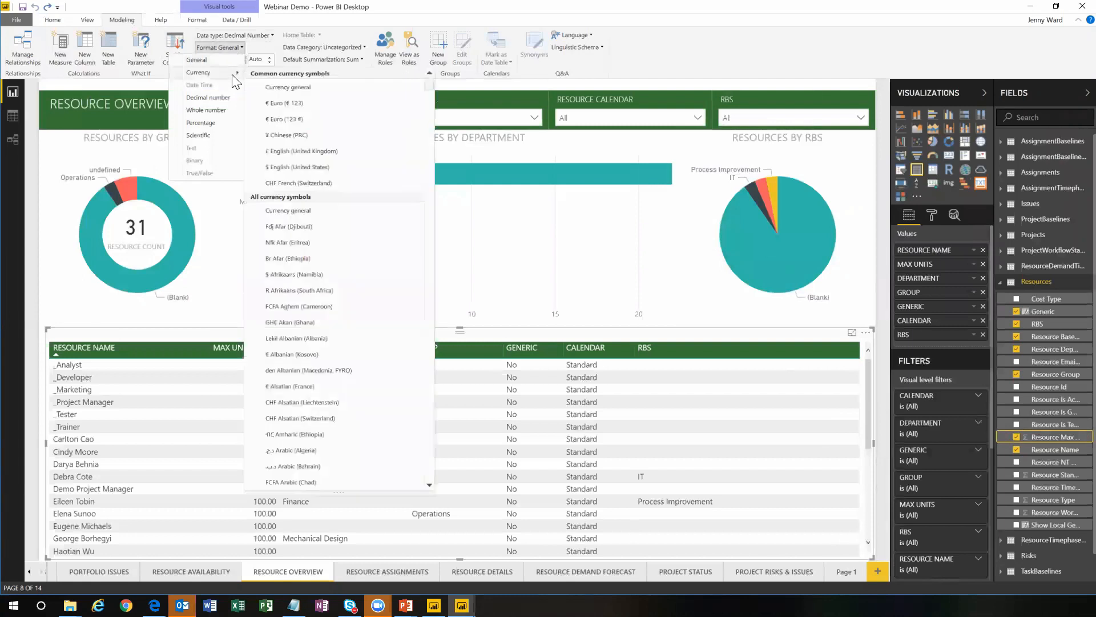
{"action": "left_click", "coordinate": [285, 166]}
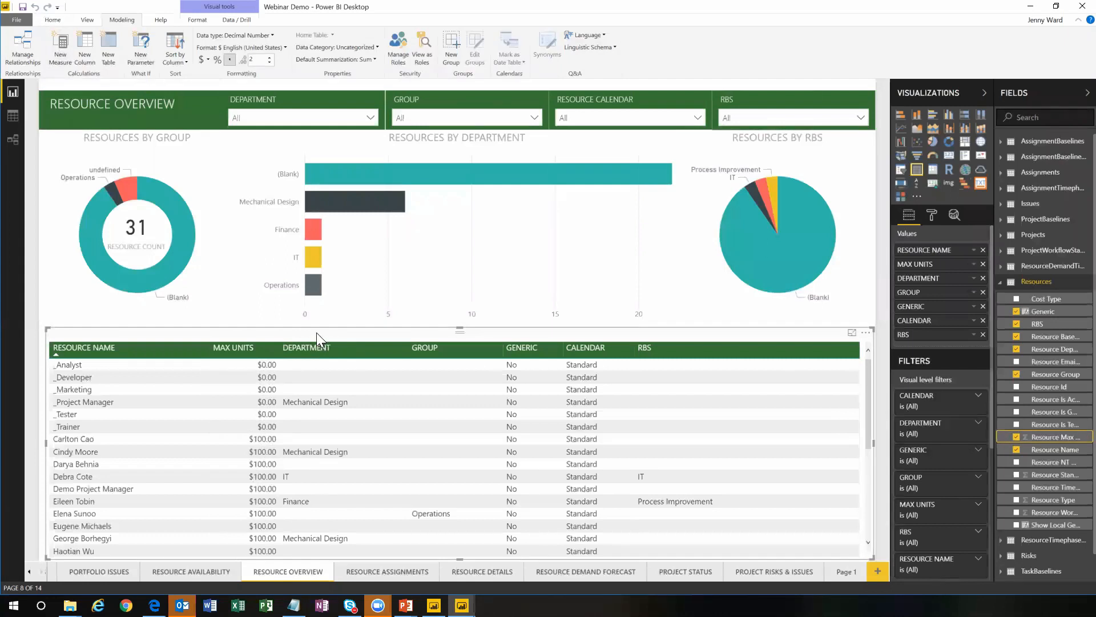
{"action": "left_click", "coordinate": [284, 47]}
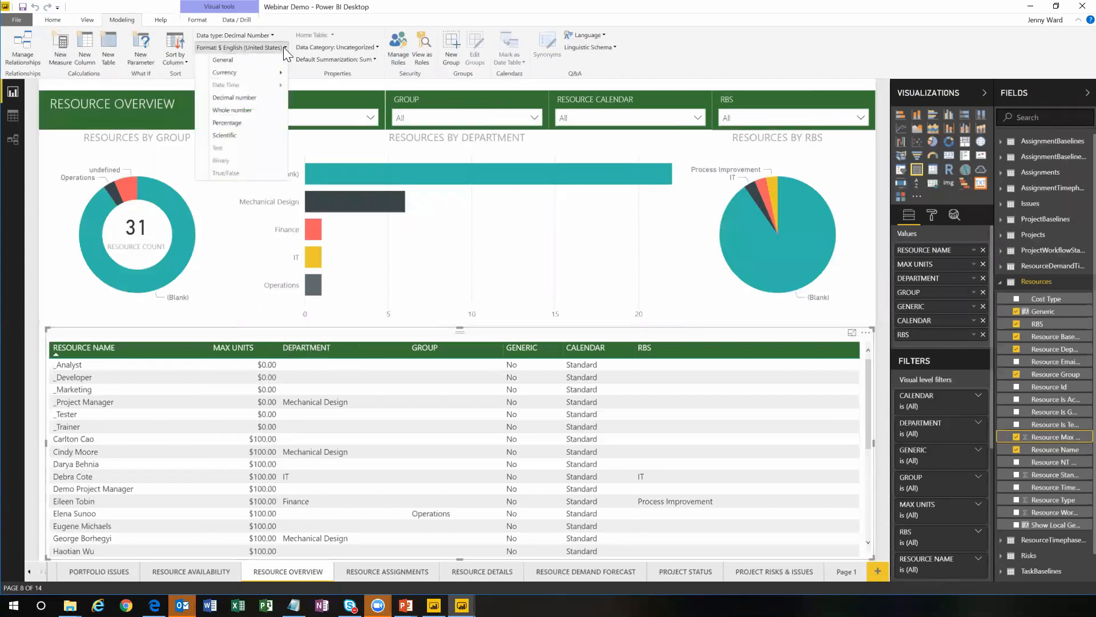
{"action": "left_click", "coordinate": [237, 97]}
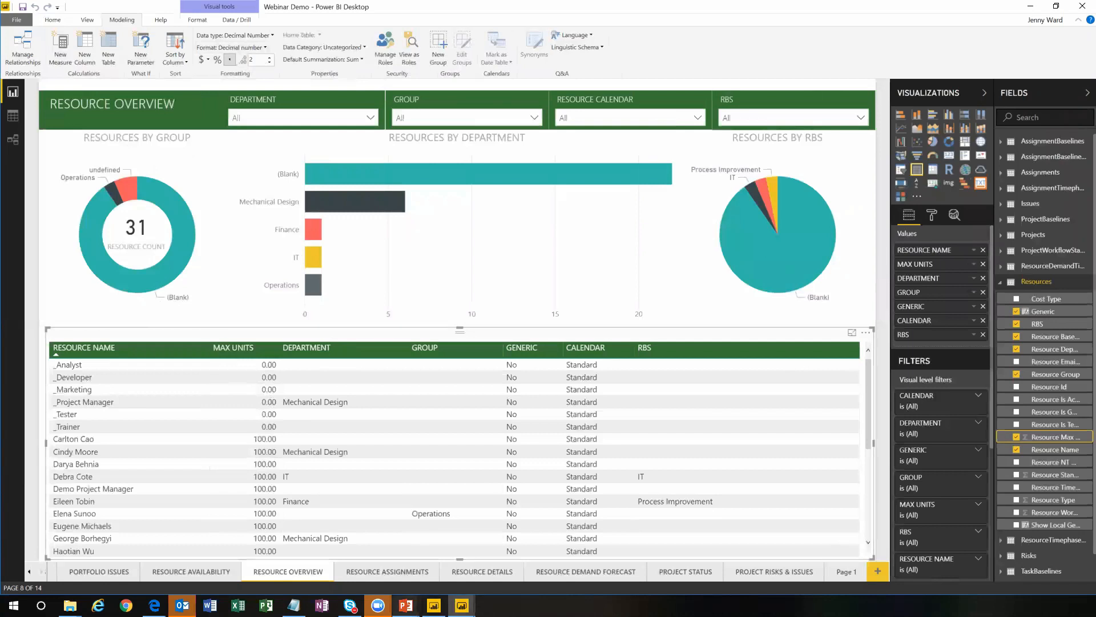
- Switch to the PowerPoint slide show and advance to the Formatting Numeric and Date Fields slide
{"action": "mouse_move", "coordinate": [406, 605]}
{"action": "left_click", "coordinate": [408, 564]}
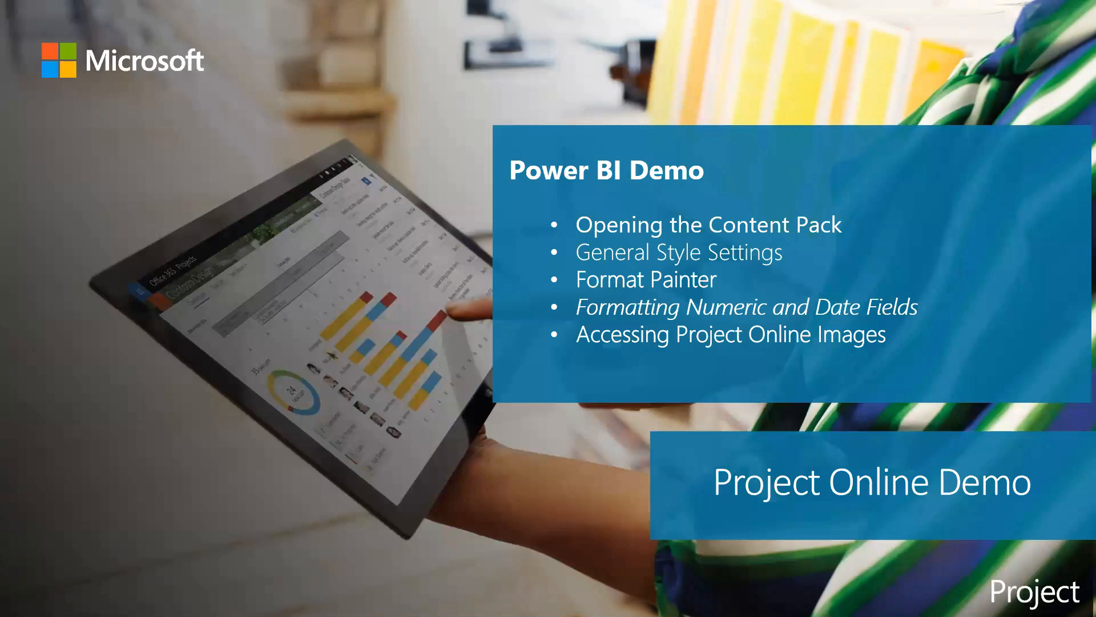
{"action": "key", "text": "Right"}
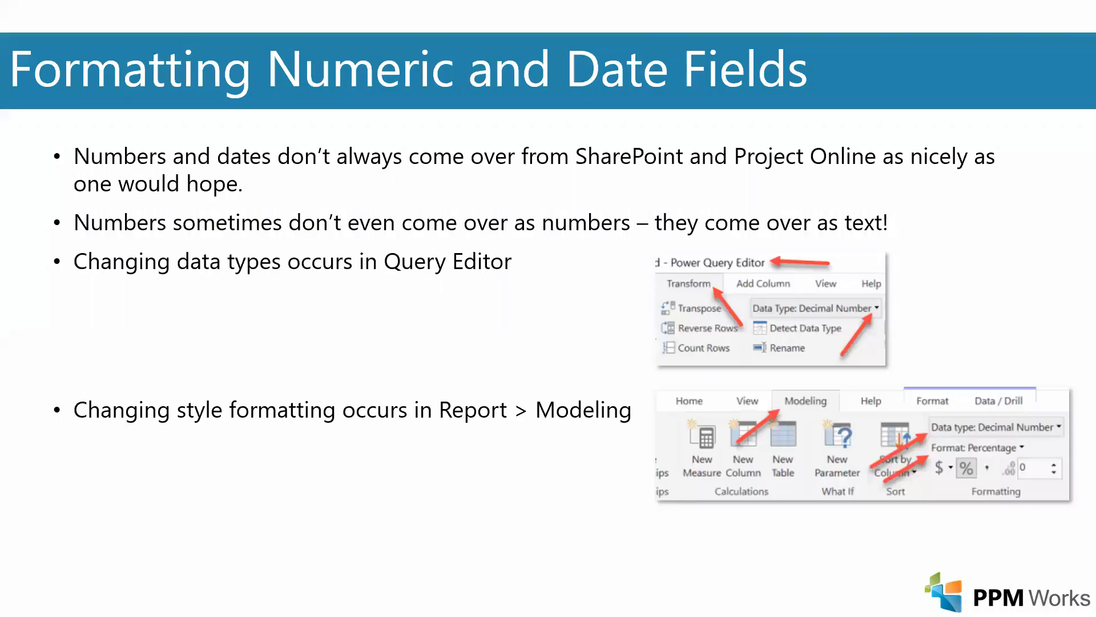
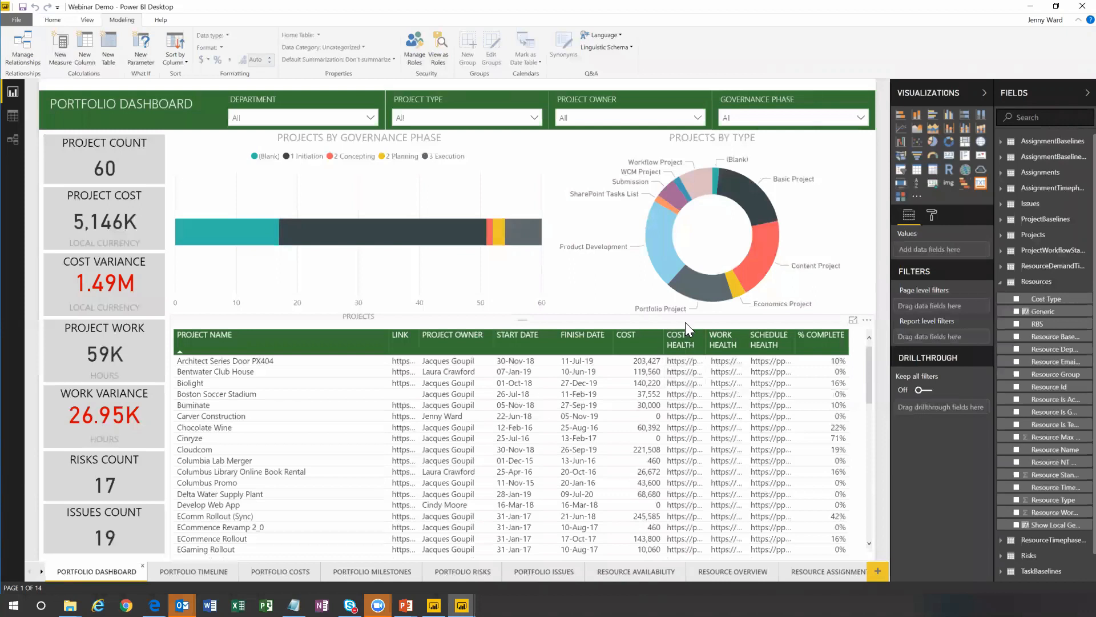
- Set the data category of the Projects table's Cost Health field to Image URL for the PORTFOLIO DASHBOARD project table
{"action": "left_click", "coordinate": [546, 326]}
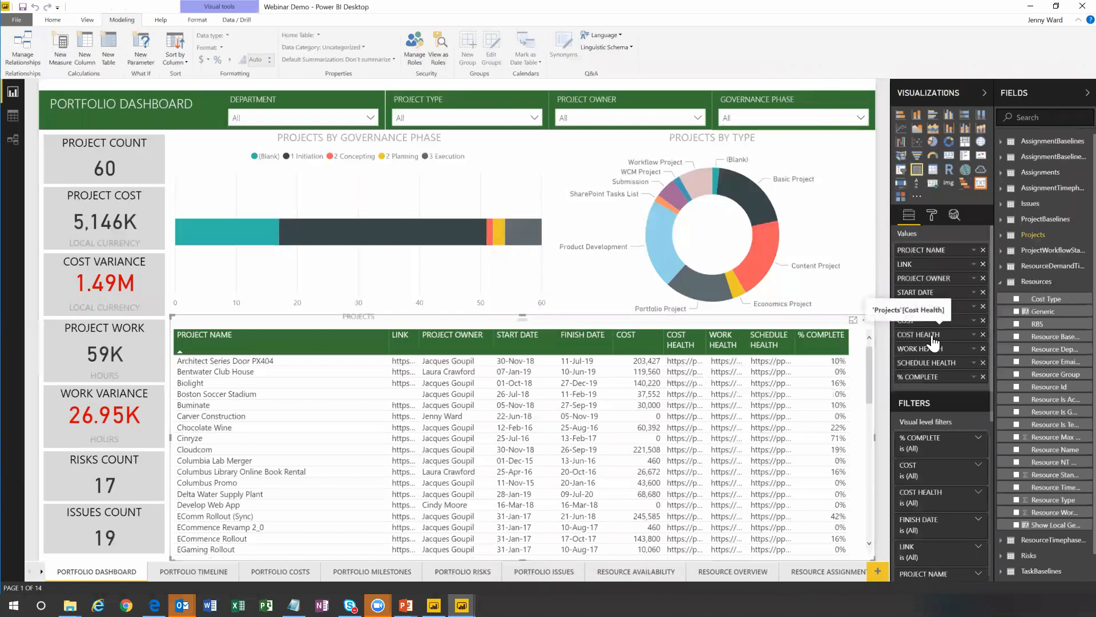
{"action": "left_click", "coordinate": [1002, 238]}
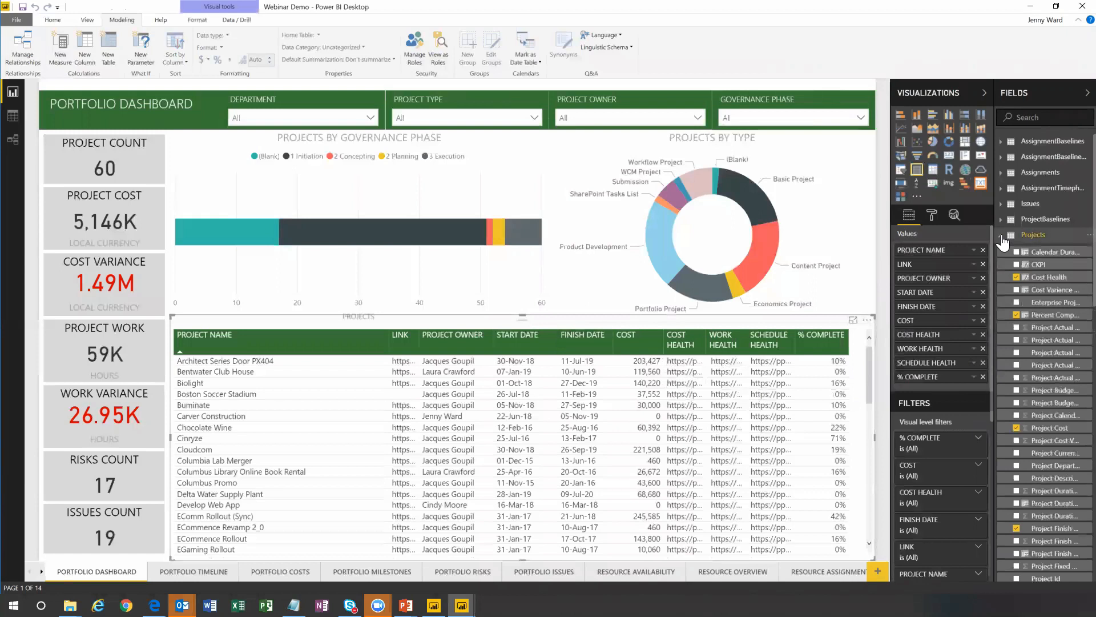
{"action": "left_click", "coordinate": [1048, 280]}
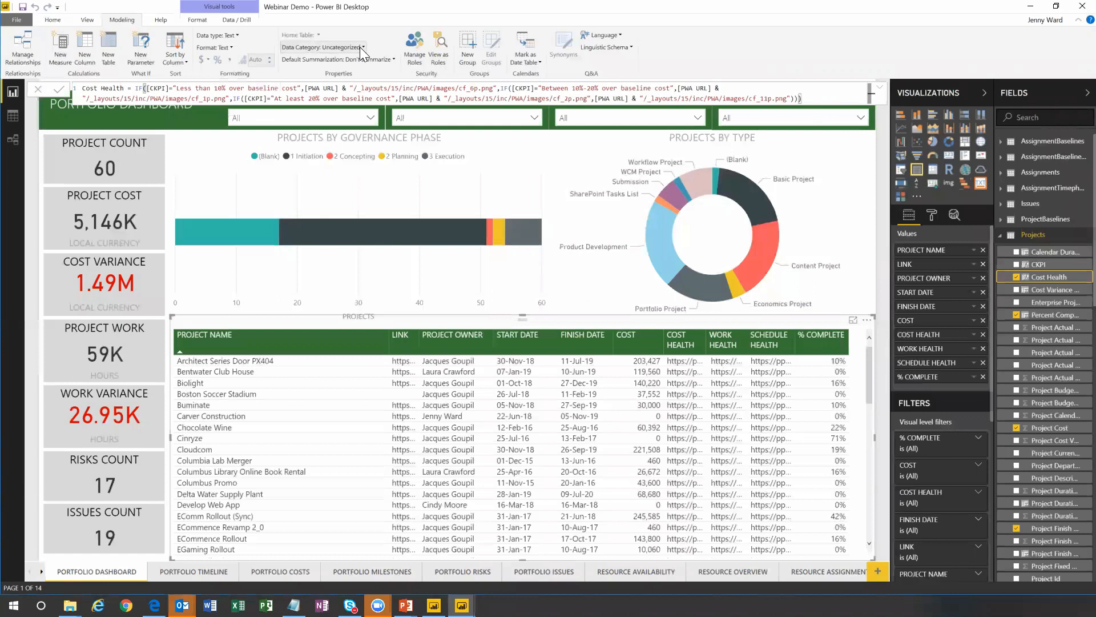
{"action": "left_click", "coordinate": [361, 47]}
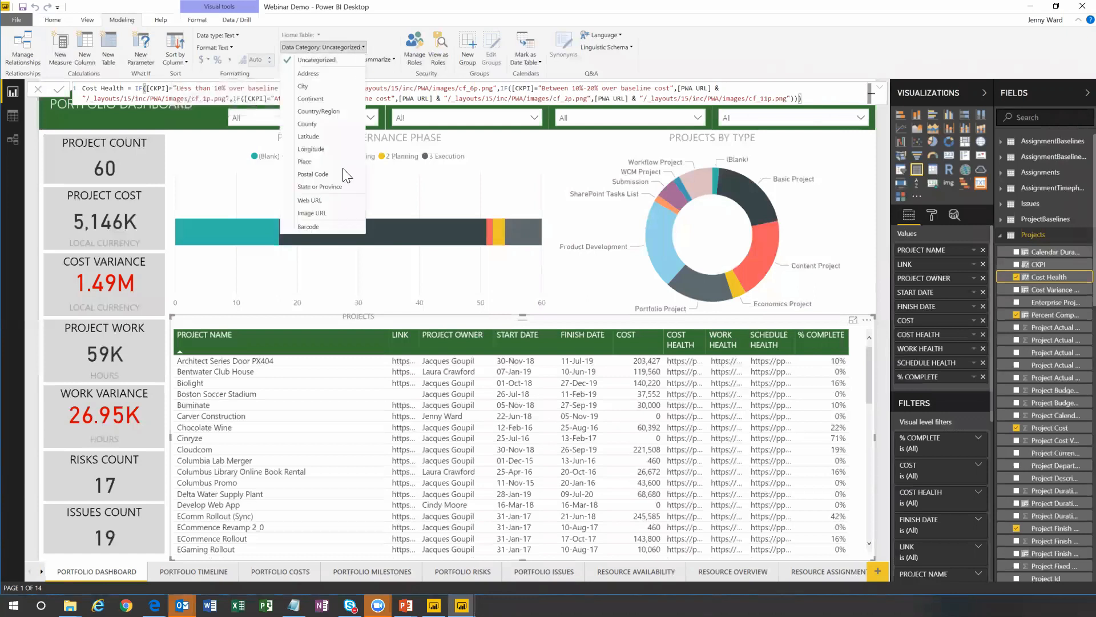
{"action": "left_click", "coordinate": [334, 213]}
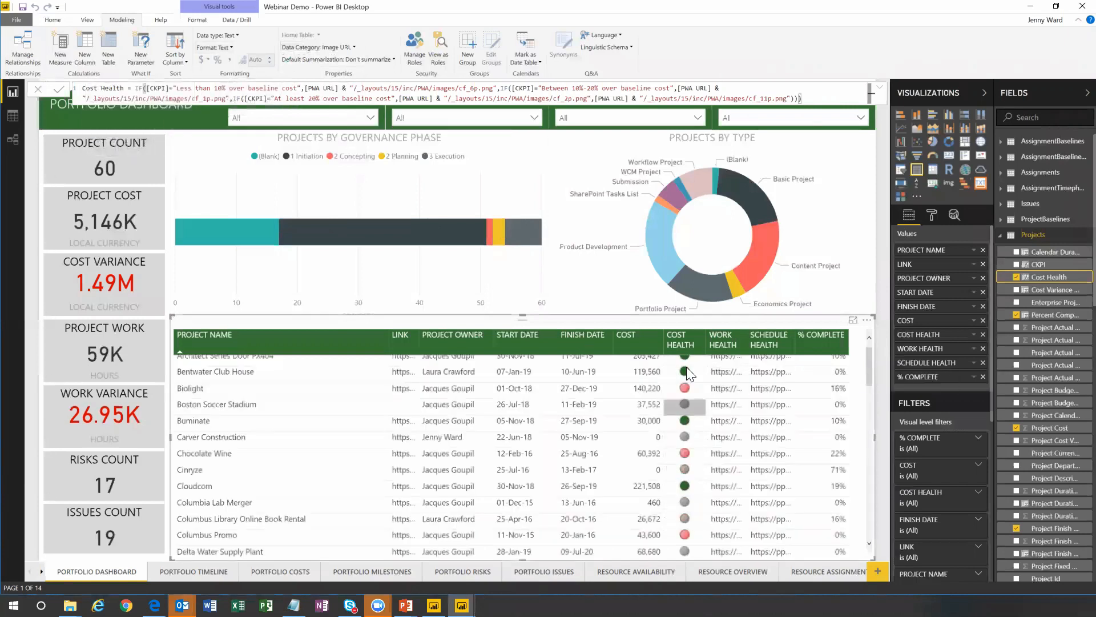
{"action": "scroll", "coordinate": [693, 436], "scroll_direction": "up", "scroll_amount": 1}
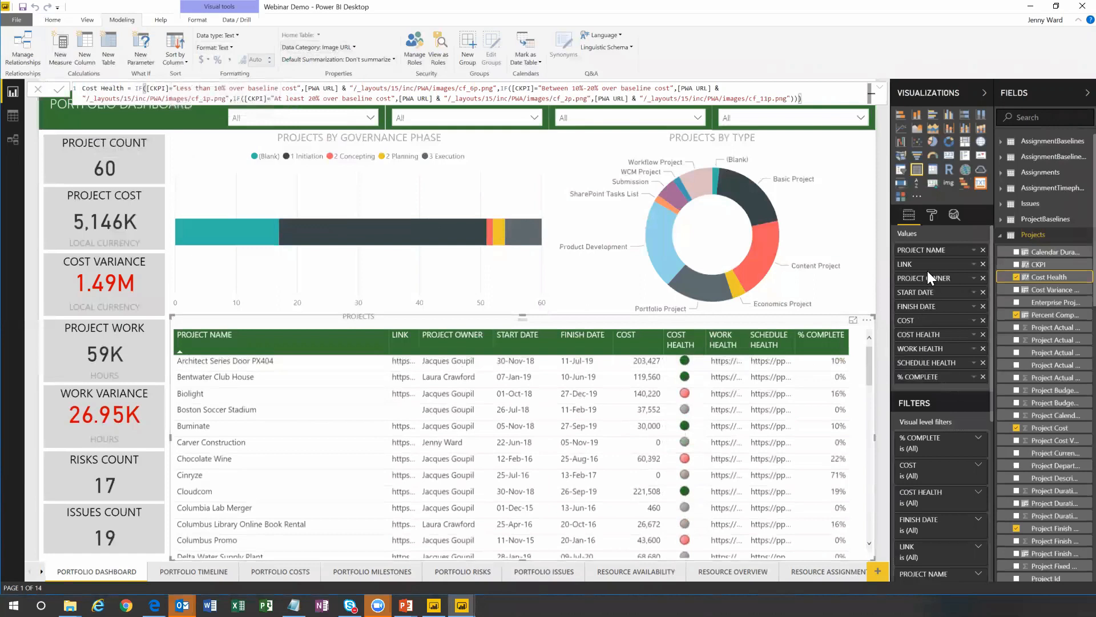
- Set the data category of the Projects table's Work Health field to Image URL
{"action": "scroll", "coordinate": [1052, 439], "scroll_direction": "down", "scroll_amount": 3}
{"action": "scroll", "coordinate": [1052, 440], "scroll_direction": "down", "scroll_amount": 10}
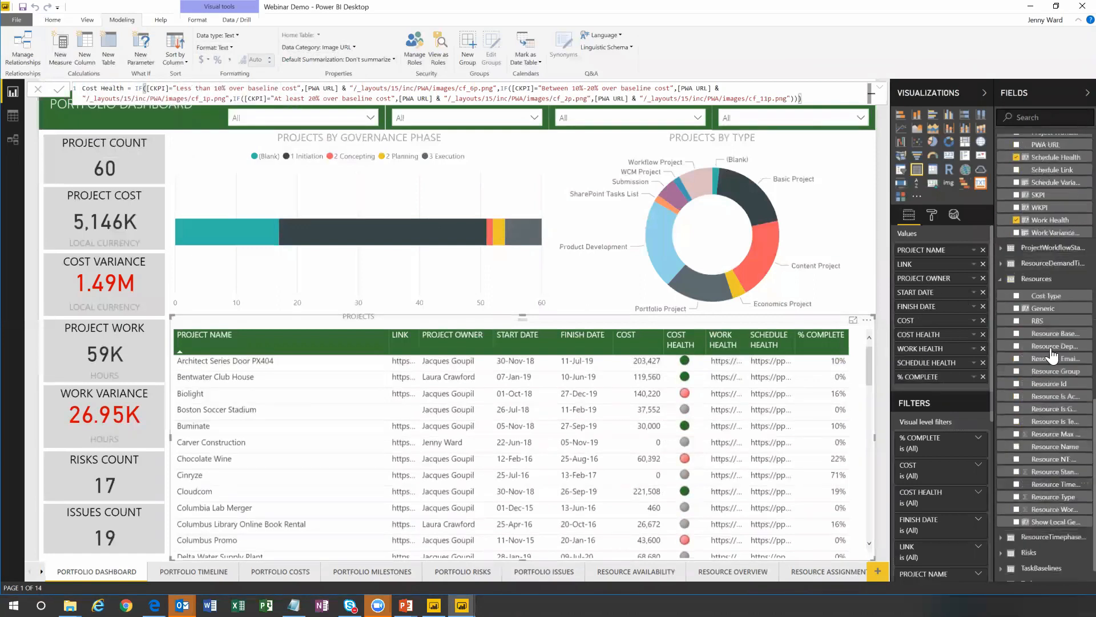
{"action": "left_click", "coordinate": [1050, 221]}
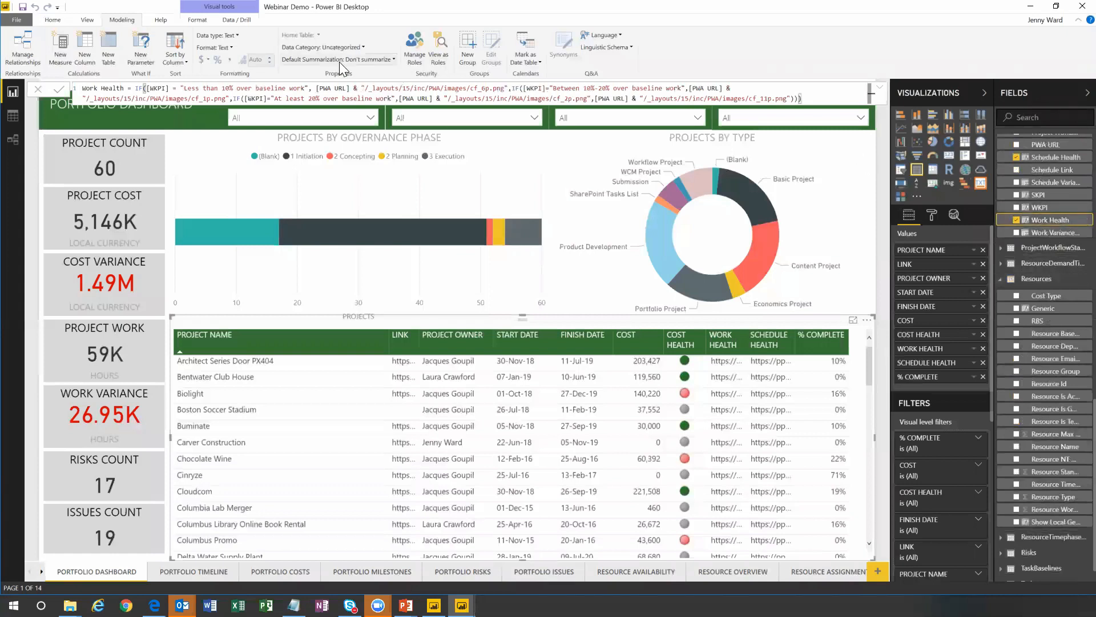
{"action": "left_click", "coordinate": [362, 47]}
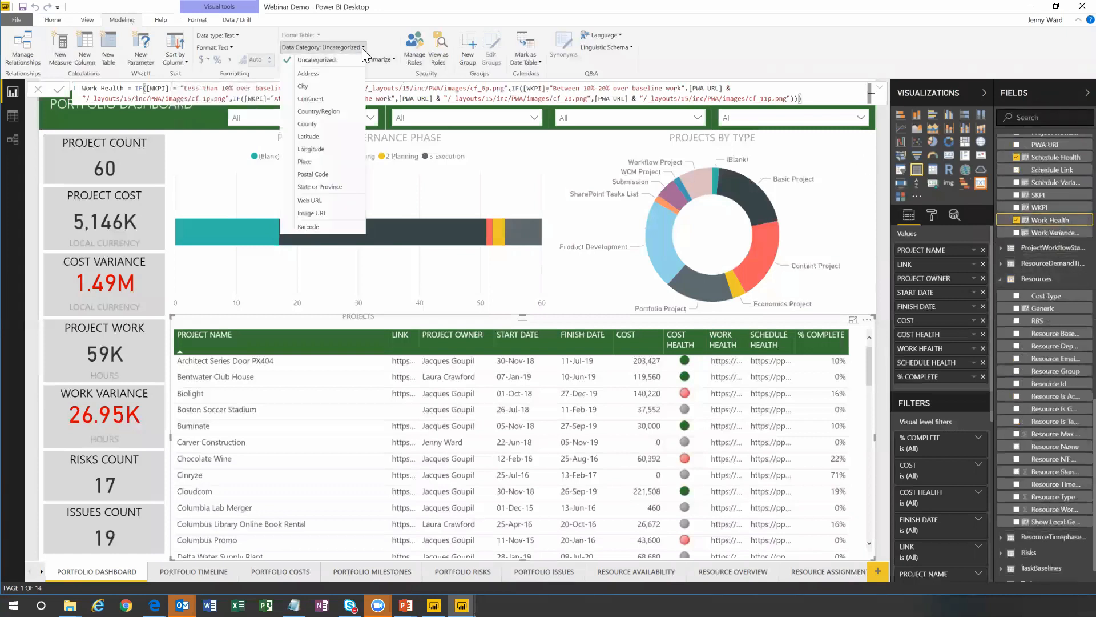
{"action": "left_click", "coordinate": [319, 215]}
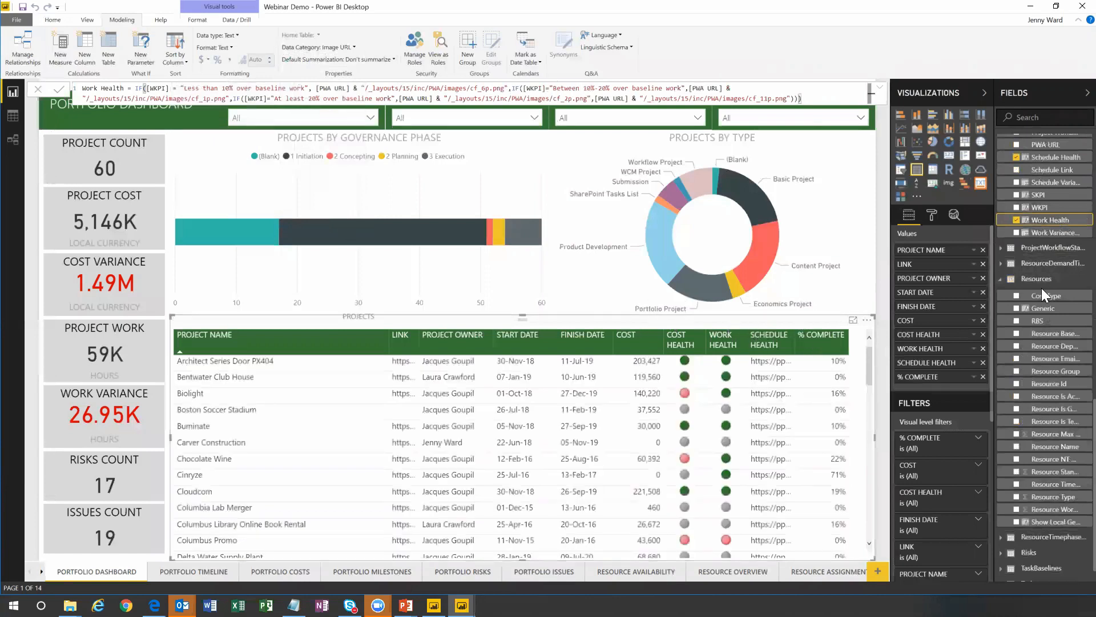
- Set the data category of the Projects table's Schedule Health field to Image URL
{"action": "scroll", "coordinate": [1073, 238], "scroll_direction": "up", "scroll_amount": 5}
{"action": "left_click", "coordinate": [1062, 386]}
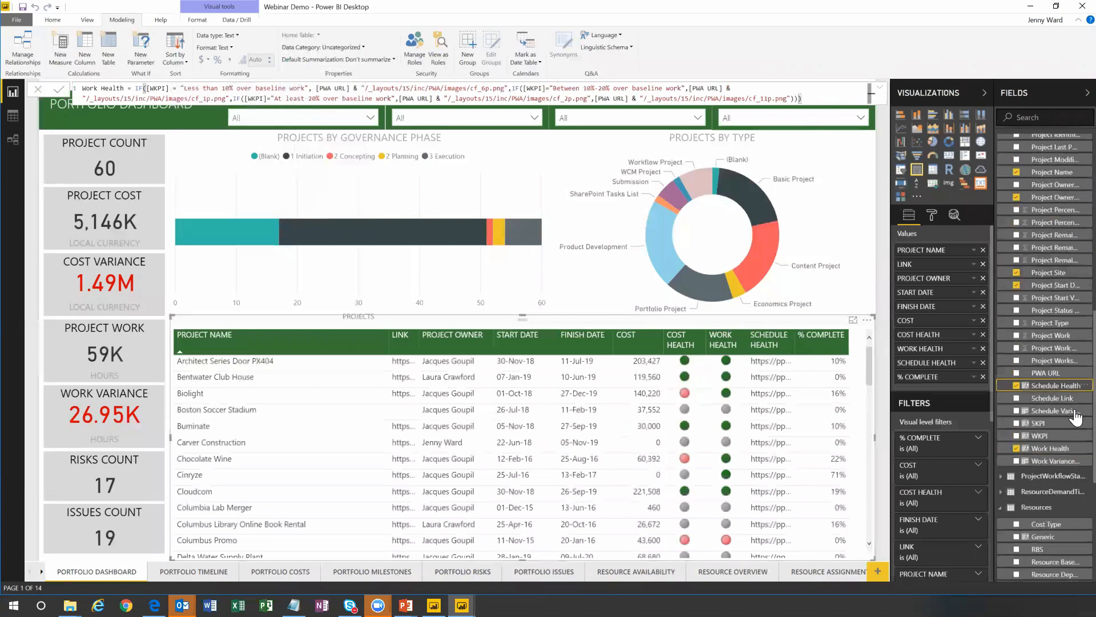
{"action": "left_click", "coordinate": [359, 46]}
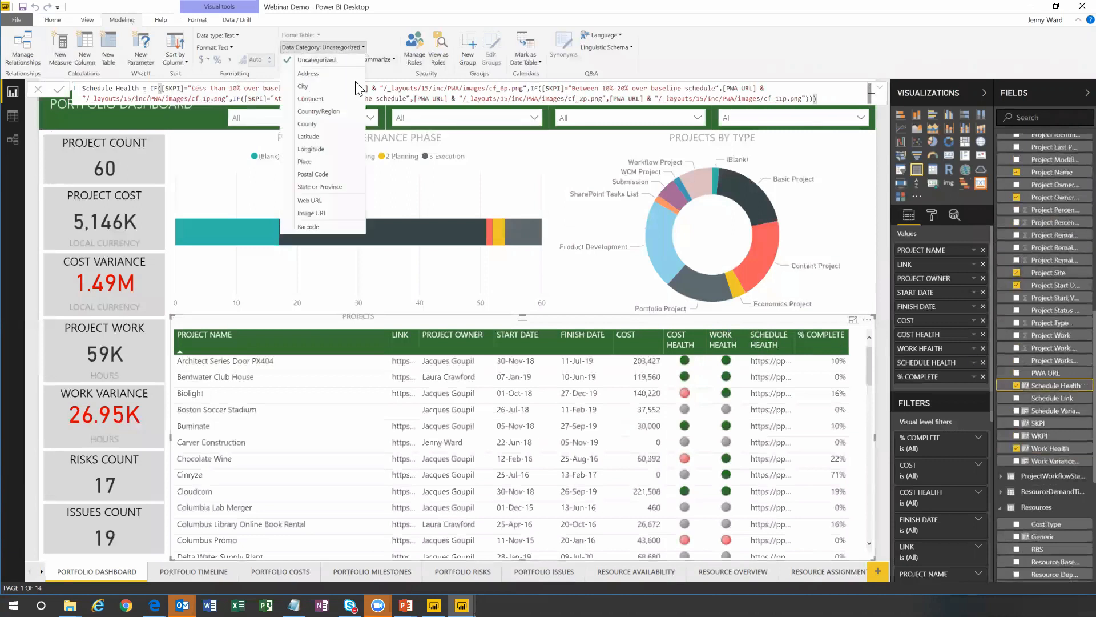
{"action": "left_click", "coordinate": [338, 218]}
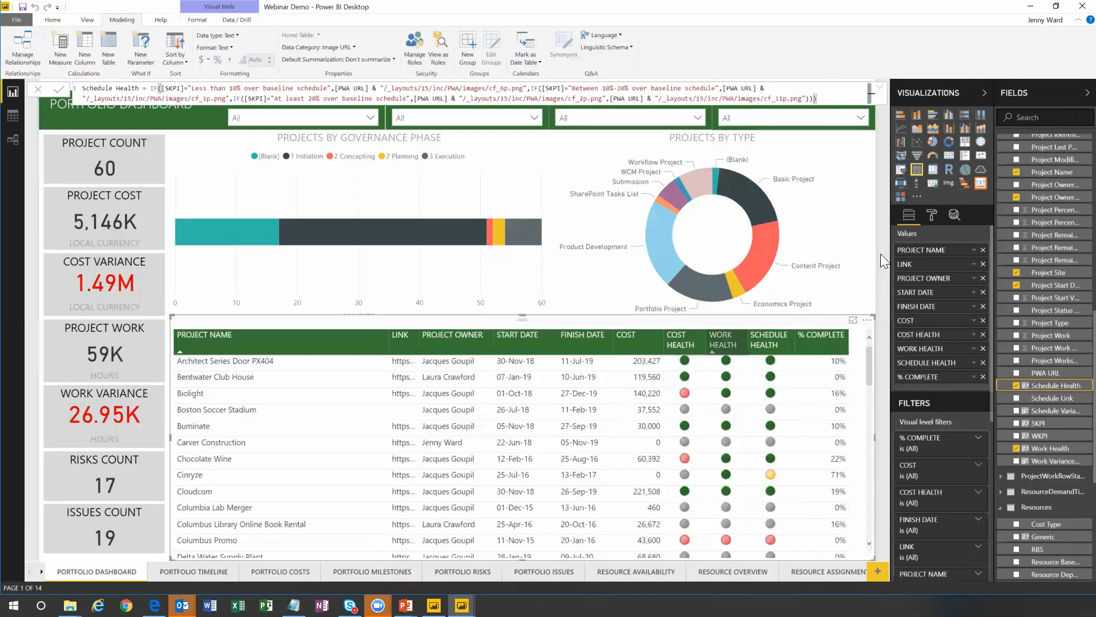
- Examine the project table visual's format settings for Values, Field formatting, Conditional formatting and Total
{"action": "left_click", "coordinate": [934, 215]}
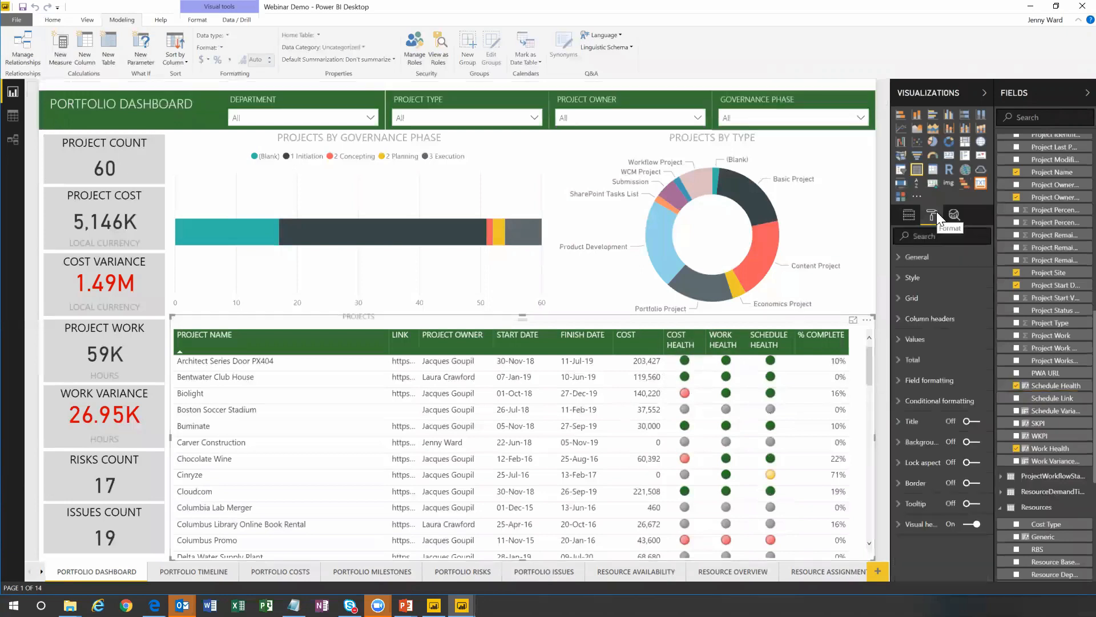
{"action": "left_click", "coordinate": [915, 339]}
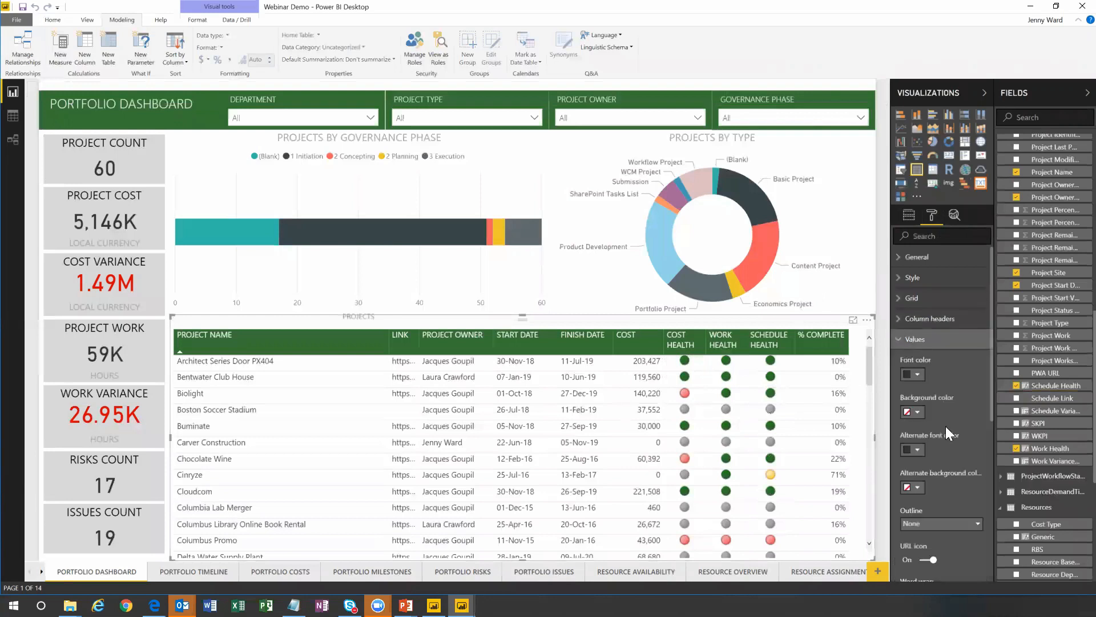
{"action": "scroll", "coordinate": [946, 426], "scroll_direction": "down", "scroll_amount": 3}
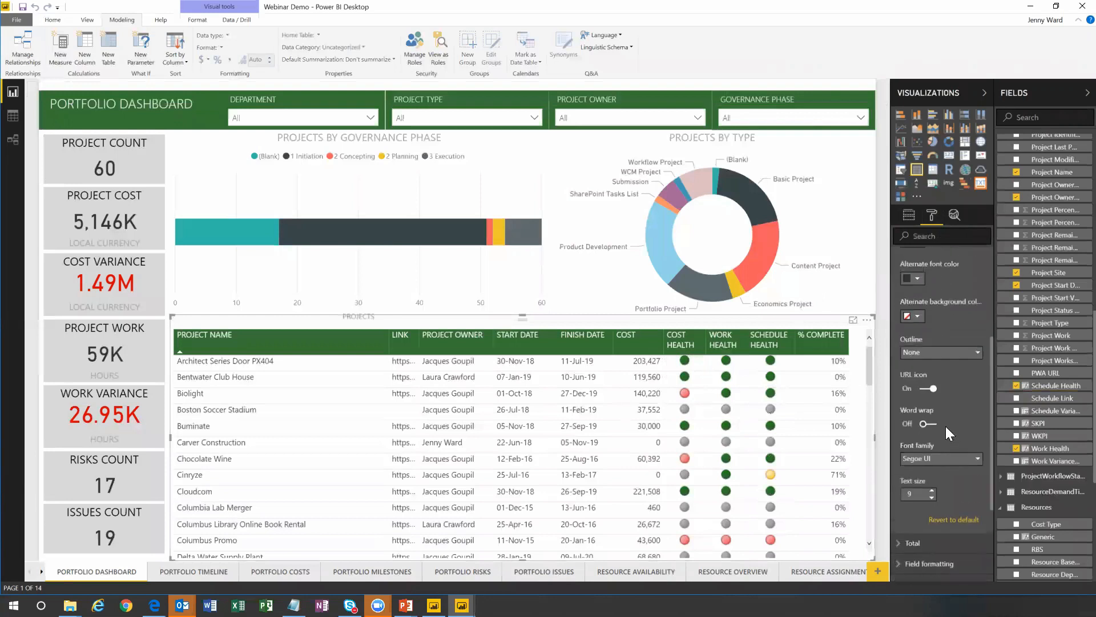
{"action": "scroll", "coordinate": [942, 412], "scroll_direction": "up", "scroll_amount": 2}
{"action": "left_click", "coordinate": [914, 339]}
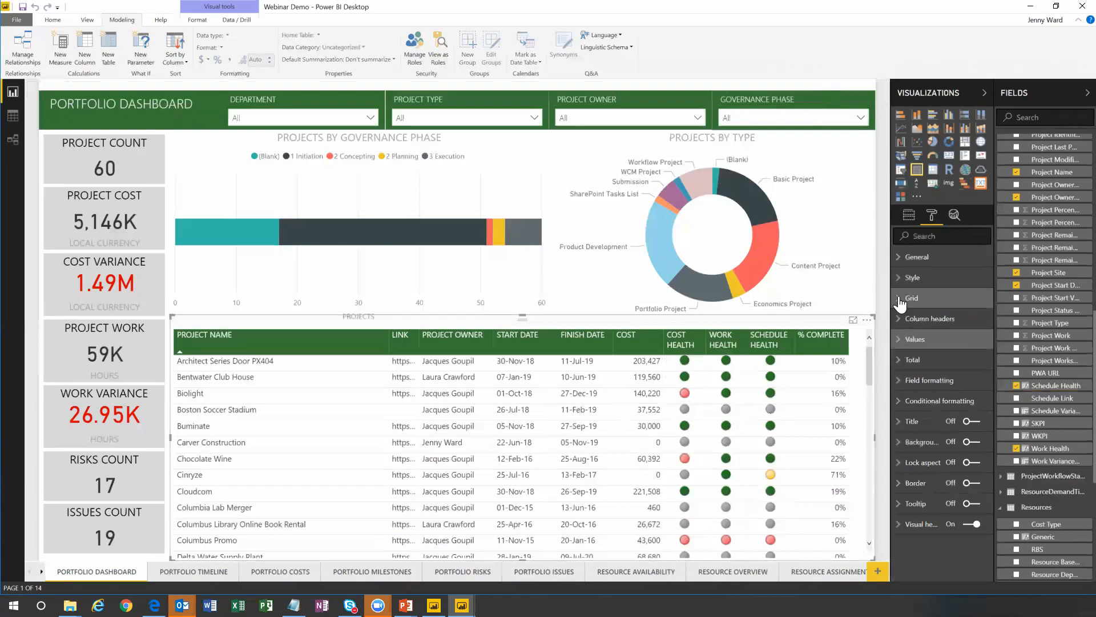
{"action": "left_click", "coordinate": [929, 380]}
{"action": "scroll", "coordinate": [976, 428], "scroll_direction": "down", "scroll_amount": 1}
{"action": "scroll", "coordinate": [973, 427], "scroll_direction": "up", "scroll_amount": 1}
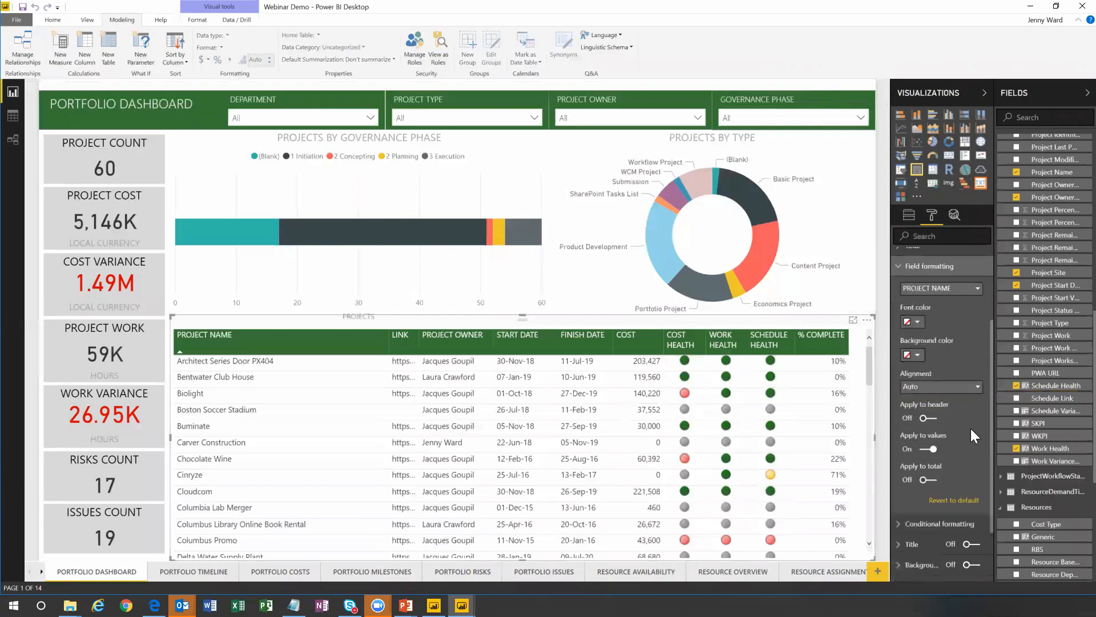
{"action": "left_click", "coordinate": [898, 377]}
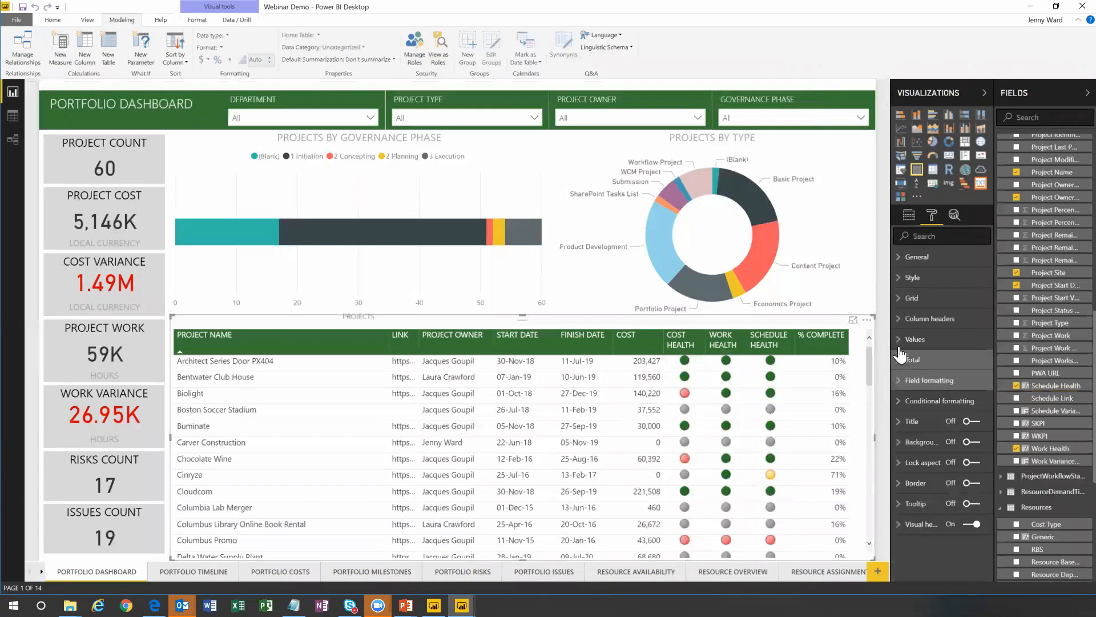
{"action": "left_click", "coordinate": [897, 343]}
{"action": "left_click", "coordinate": [897, 341]}
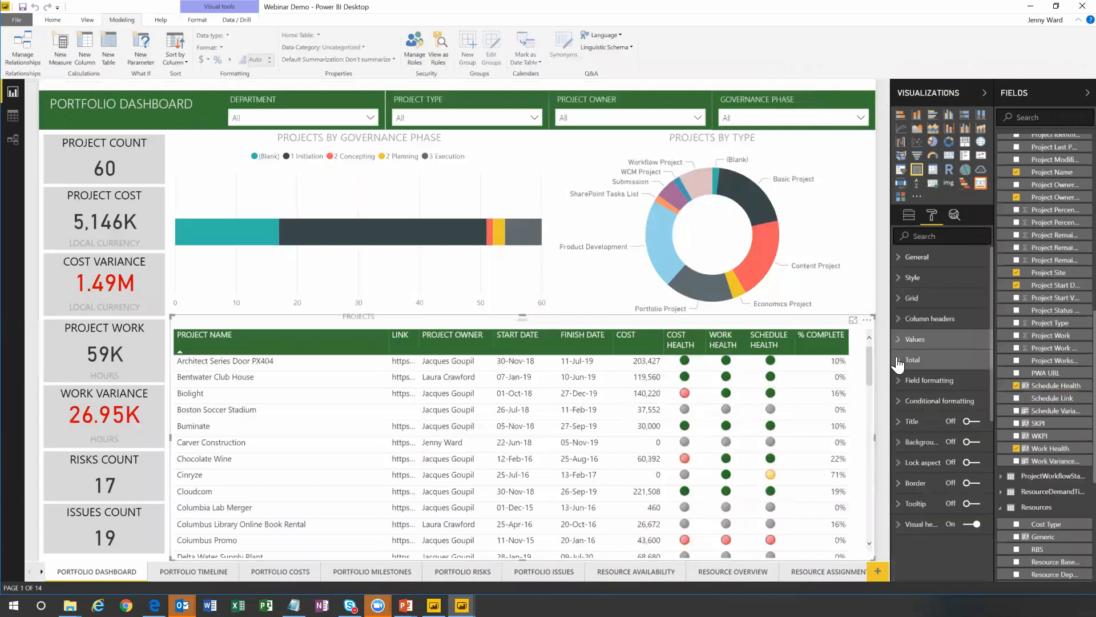
{"action": "left_click", "coordinate": [899, 405]}
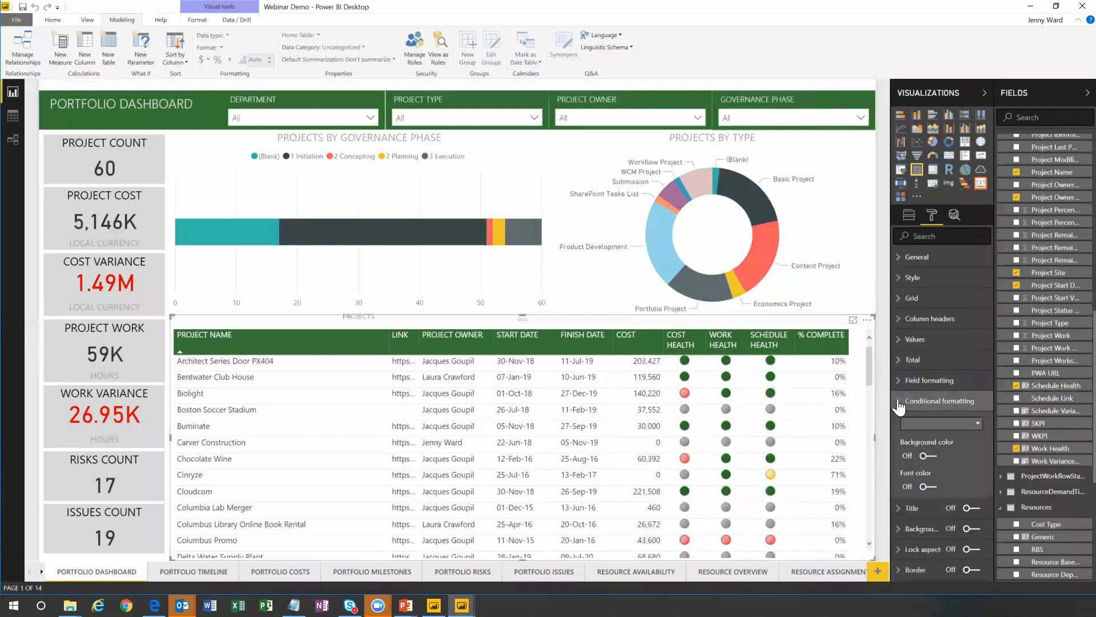
{"action": "left_click", "coordinate": [899, 403]}
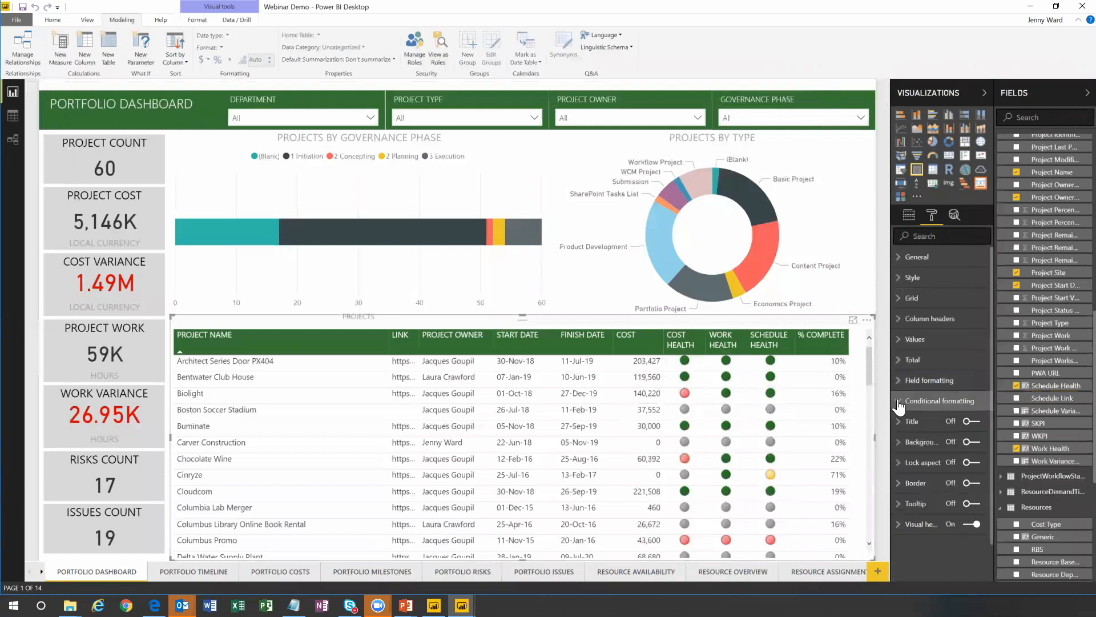
{"action": "left_click", "coordinate": [900, 361]}
{"action": "scroll", "coordinate": [935, 425], "scroll_direction": "down", "scroll_amount": 2}
{"action": "scroll", "coordinate": [936, 431], "scroll_direction": "up", "scroll_amount": 2}
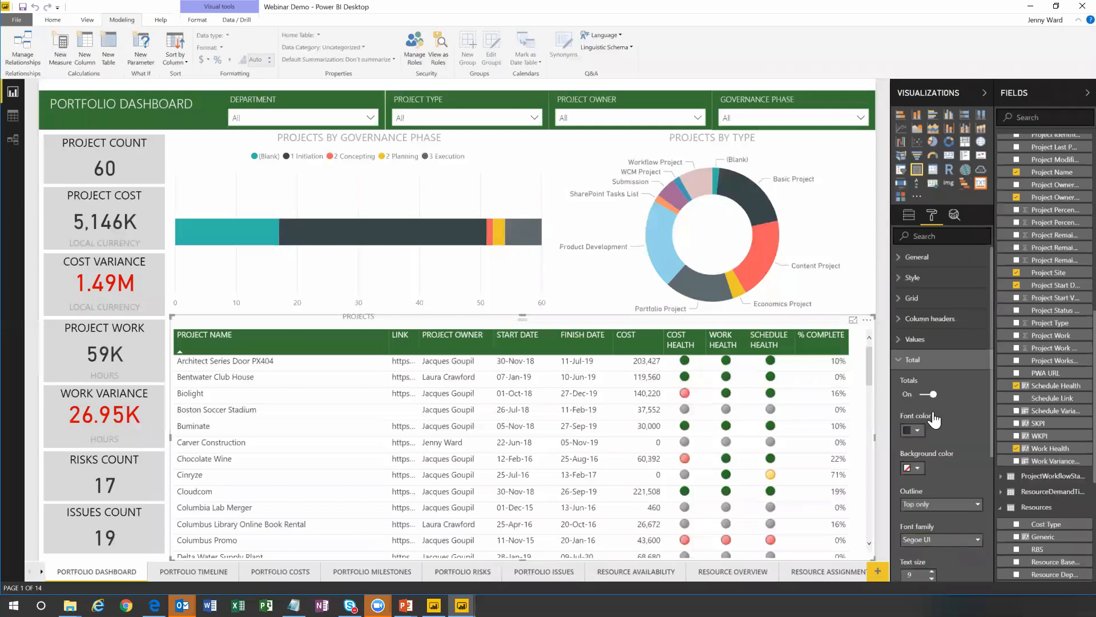
{"action": "left_click", "coordinate": [899, 358]}
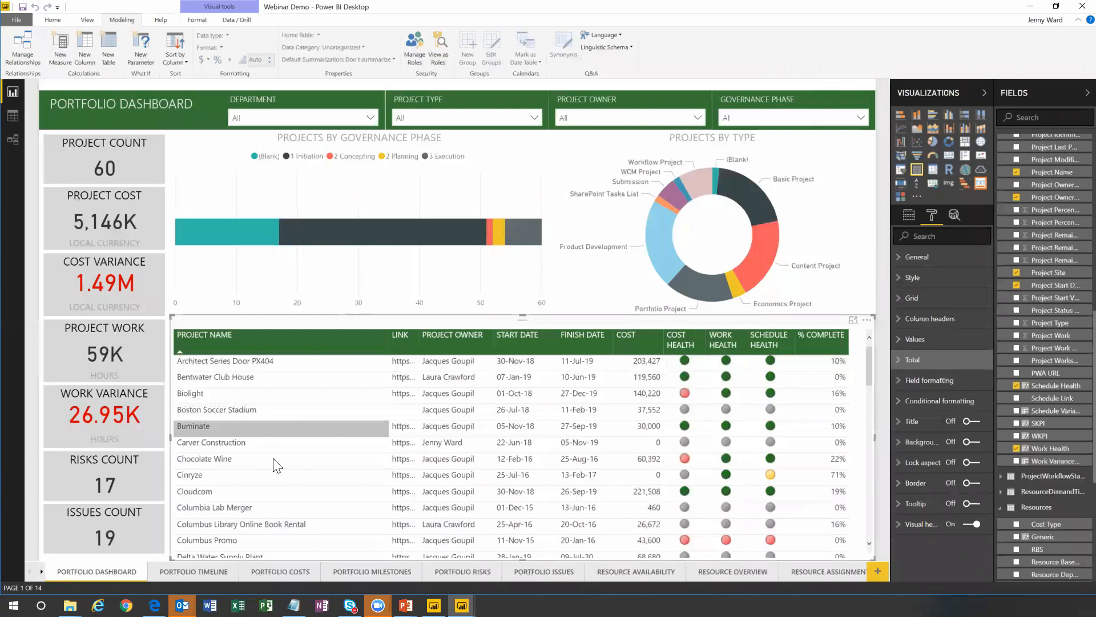
- Try an image height of 64 in the project table visual's Grid settings, and restore it to 24
{"action": "left_click", "coordinate": [898, 279]}
{"action": "left_click", "coordinate": [905, 298]}
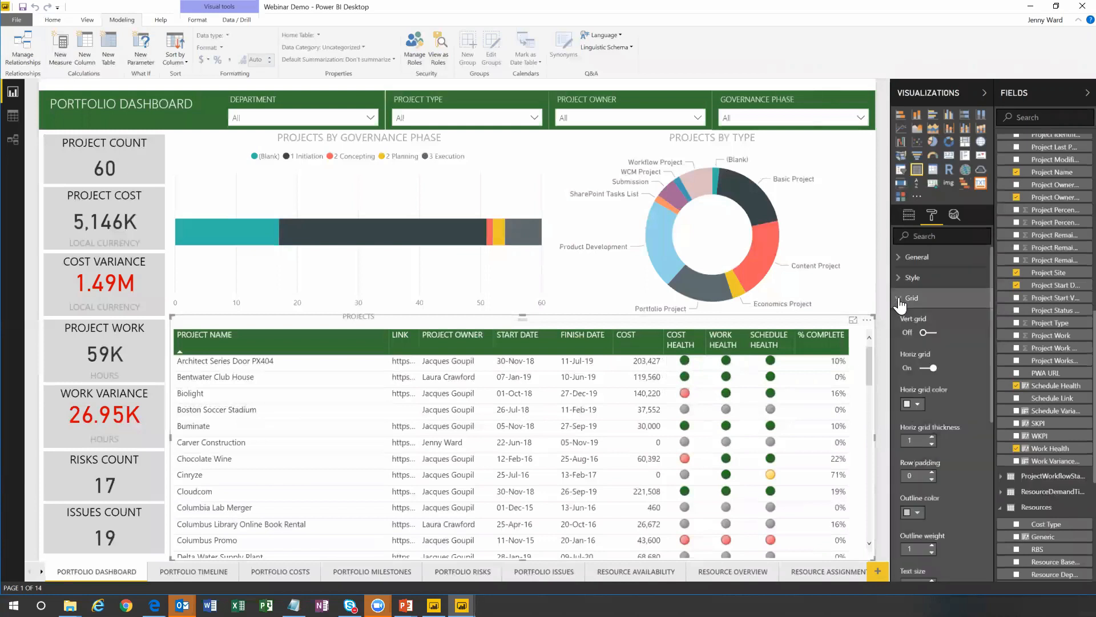
{"action": "scroll", "coordinate": [948, 402], "scroll_direction": "down", "scroll_amount": 5}
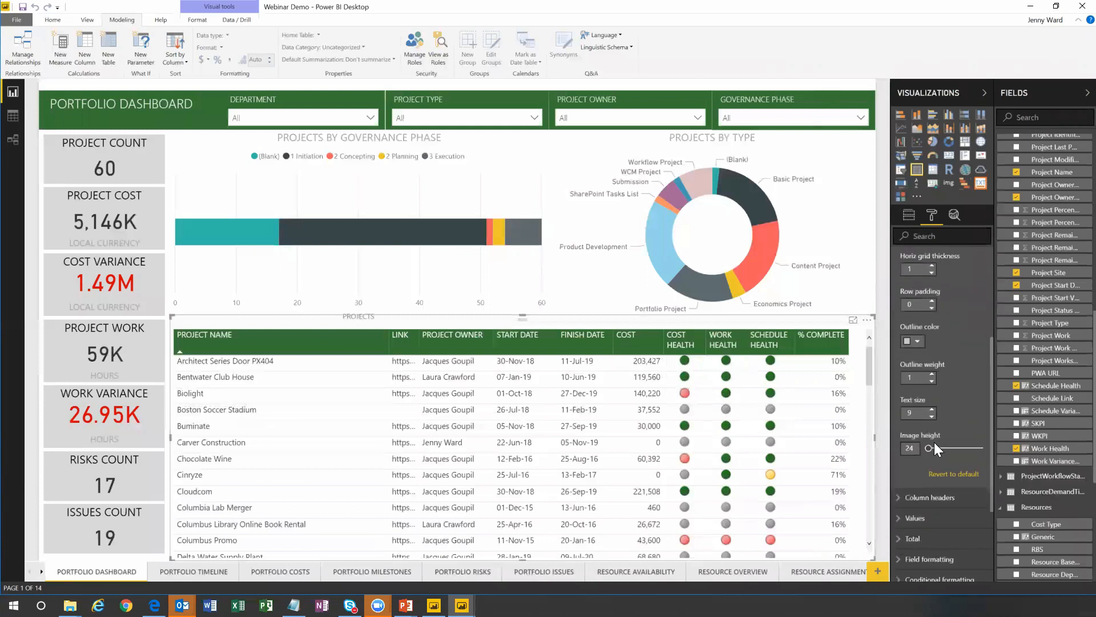
{"action": "scroll", "coordinate": [968, 390], "scroll_direction": "up", "scroll_amount": 5}
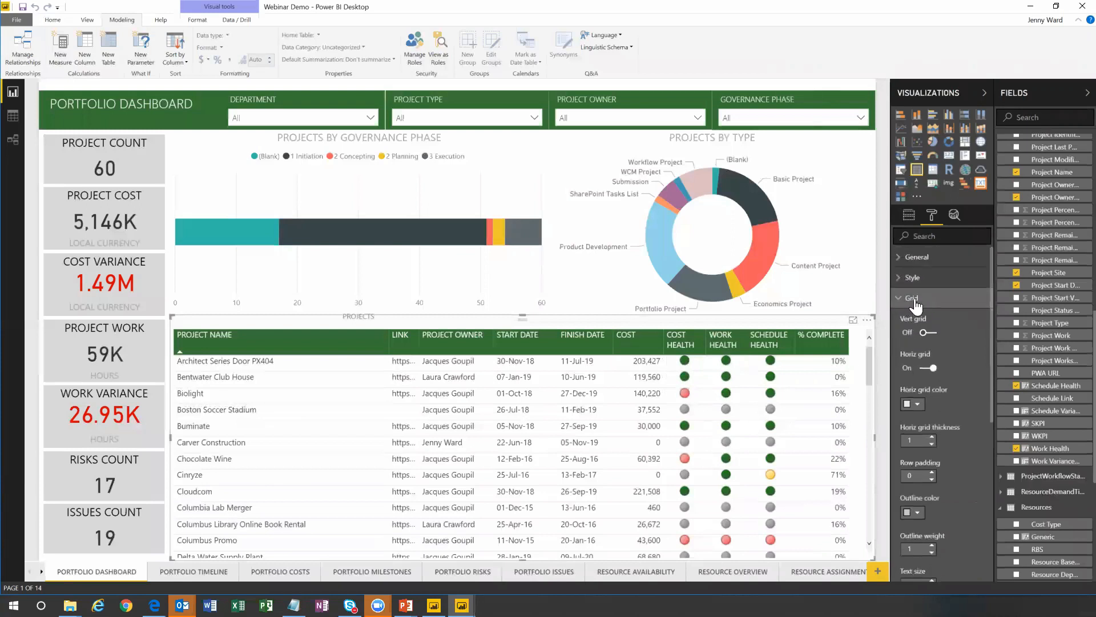
{"action": "scroll", "coordinate": [957, 442], "scroll_direction": "down", "scroll_amount": 6}
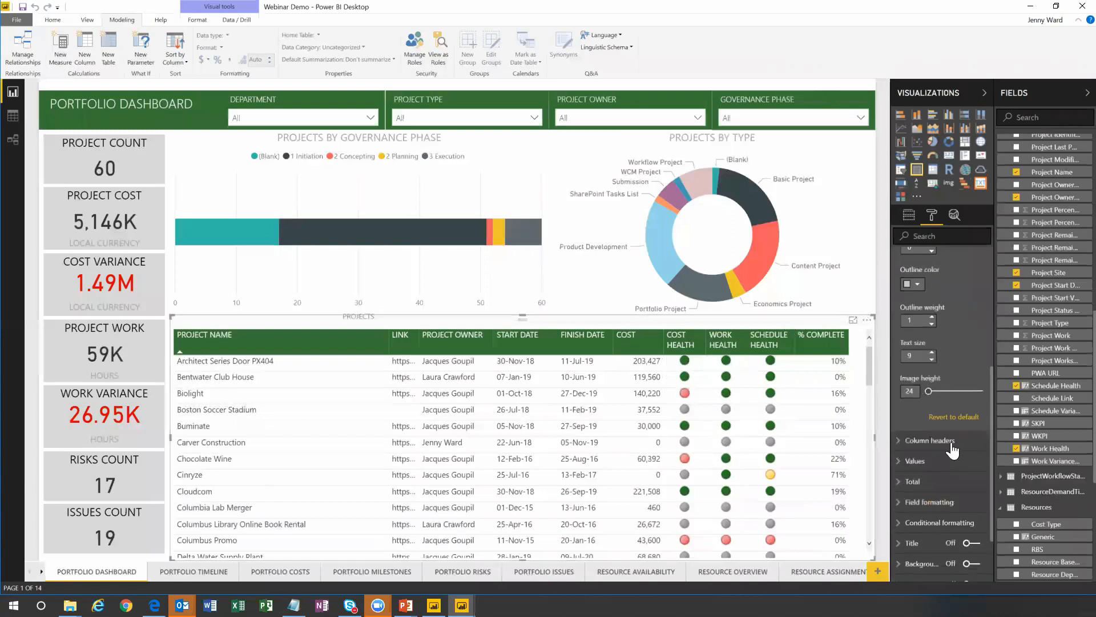
{"action": "left_click_drag", "start_coordinate": [941, 389], "coordinate": [944, 390]}
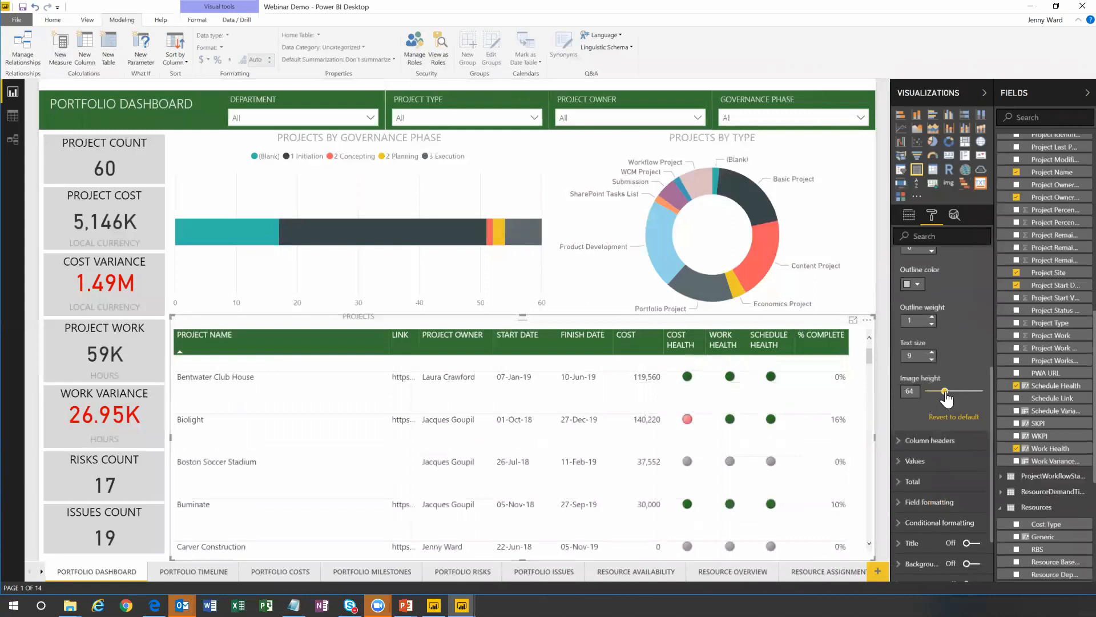
{"action": "left_click_drag", "start_coordinate": [929, 390], "coordinate": [921, 389]}
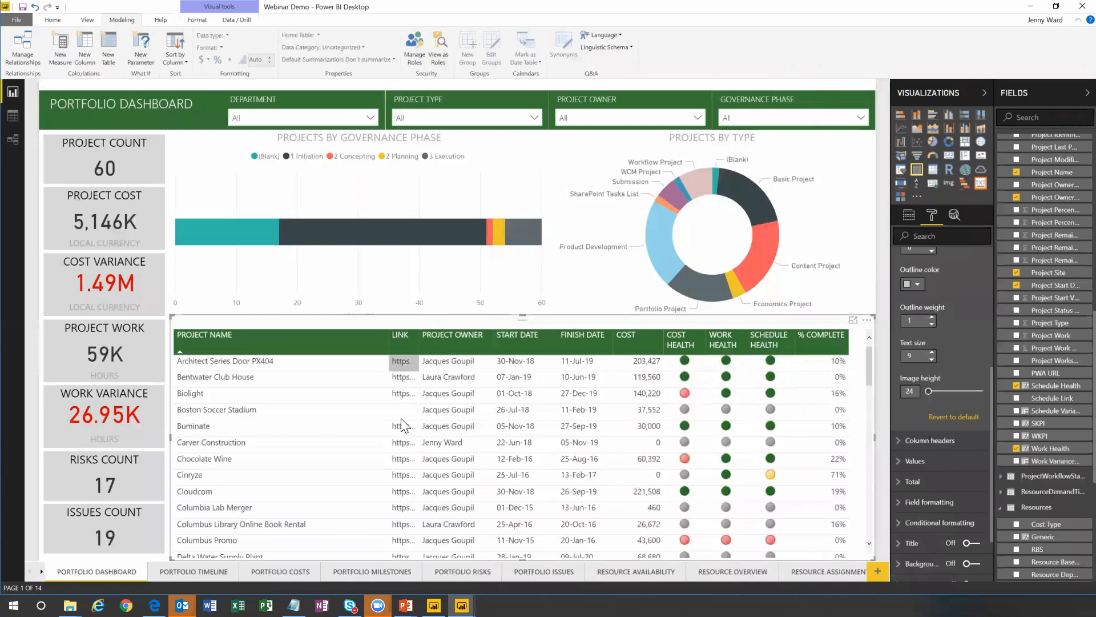
- Set the data category of the Projects table's Project Site field, shown in the LINK column, to Web URL
{"action": "left_click", "coordinate": [907, 216]}
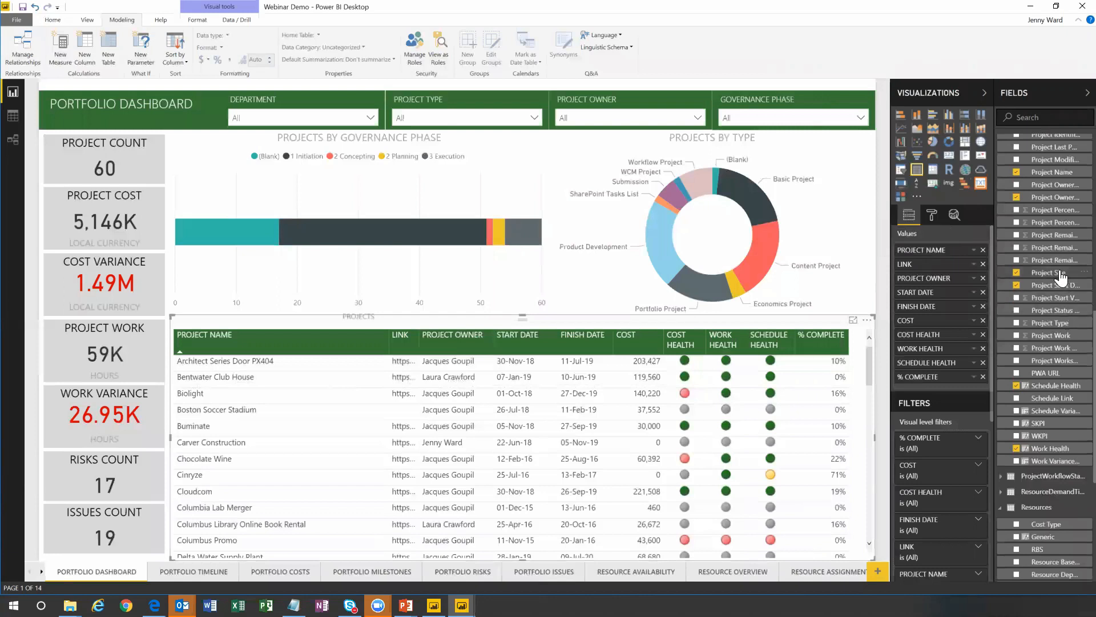
{"action": "scroll", "coordinate": [1061, 278], "scroll_direction": "up", "scroll_amount": 10}
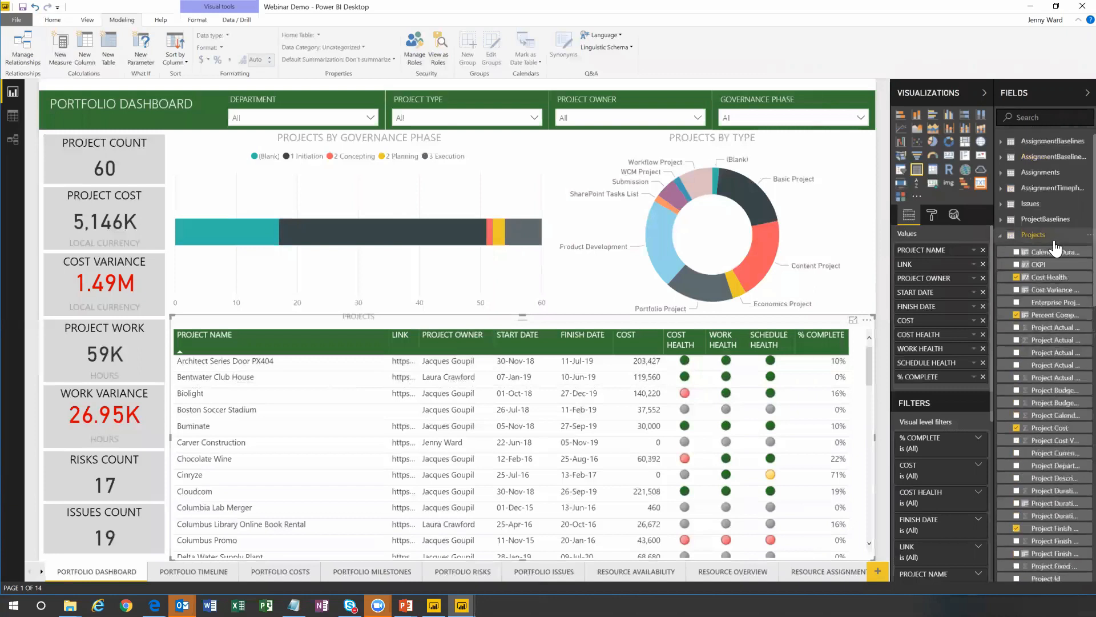
{"action": "scroll", "coordinate": [1056, 302], "scroll_direction": "down", "scroll_amount": 5}
{"action": "scroll", "coordinate": [1057, 360], "scroll_direction": "down", "scroll_amount": 2}
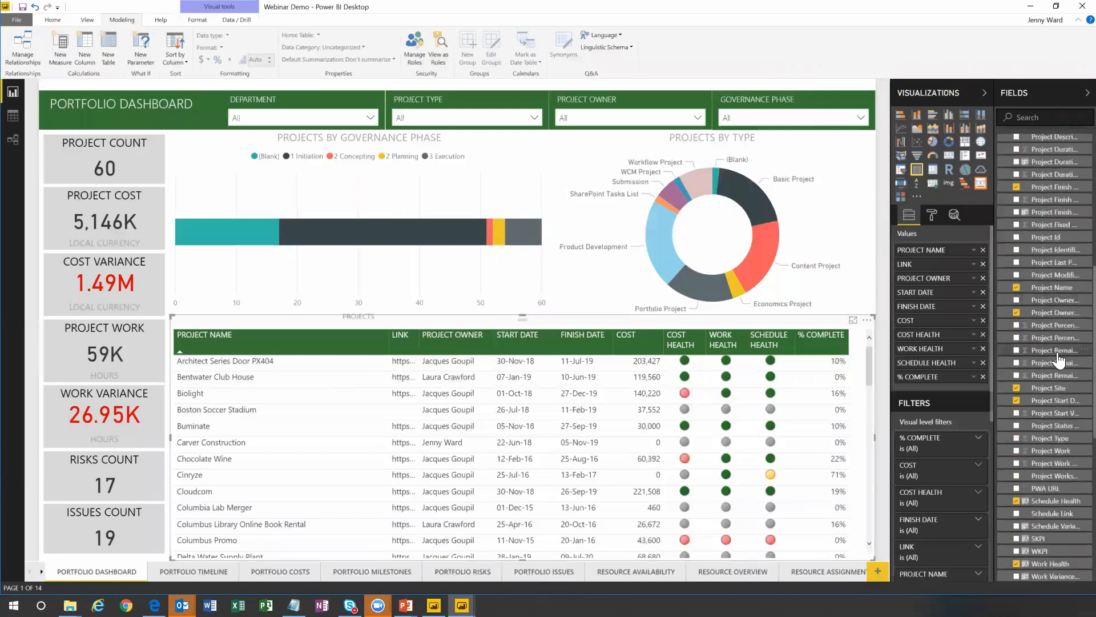
{"action": "left_click", "coordinate": [1059, 391]}
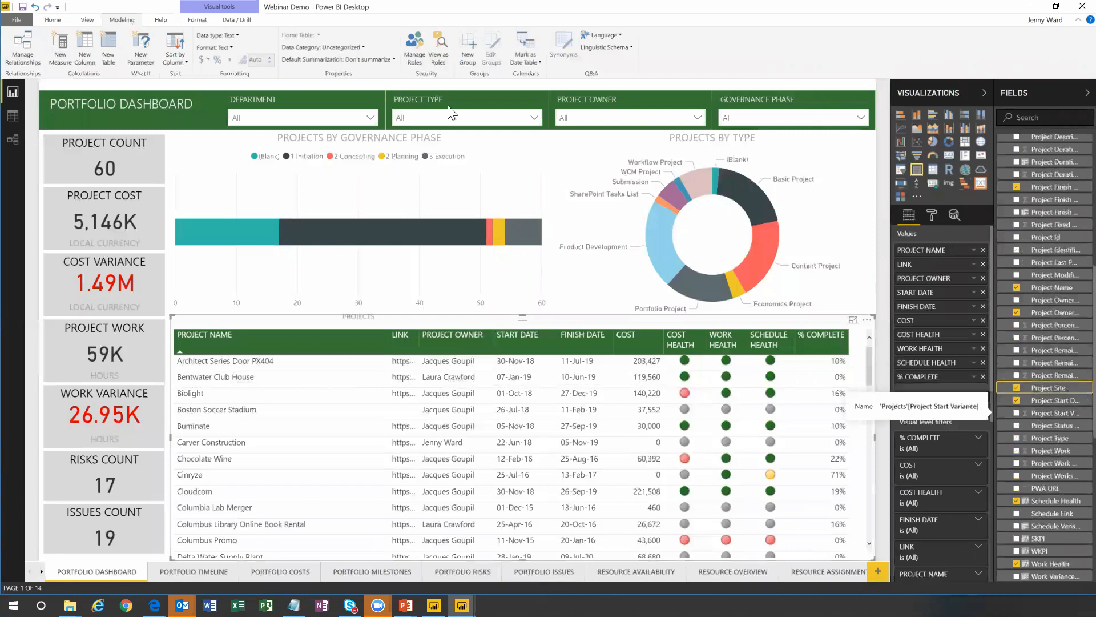
{"action": "left_click", "coordinate": [359, 48]}
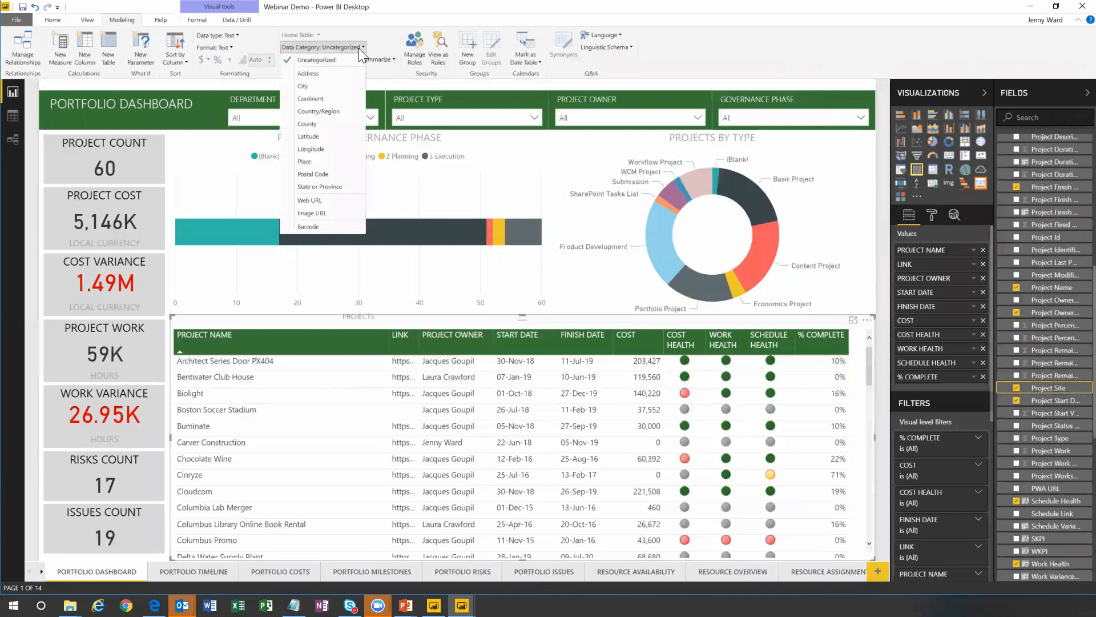
{"action": "left_click", "coordinate": [332, 201]}
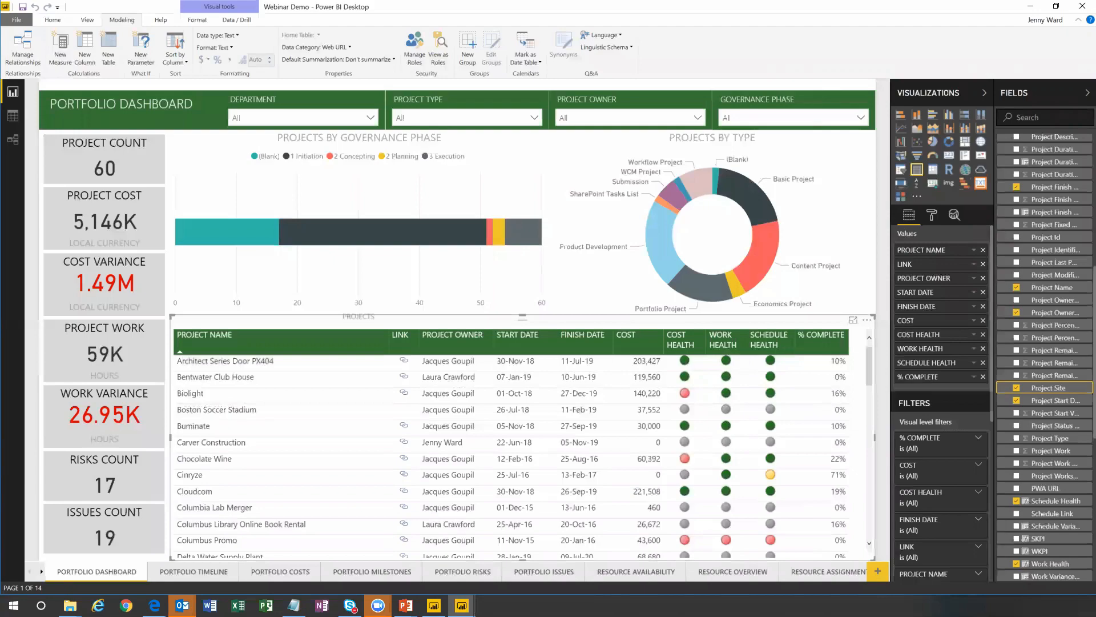
- Switch to the PowerPoint slide show and advance to the Question and Answer slide
{"action": "left_click", "coordinate": [362, 564]}
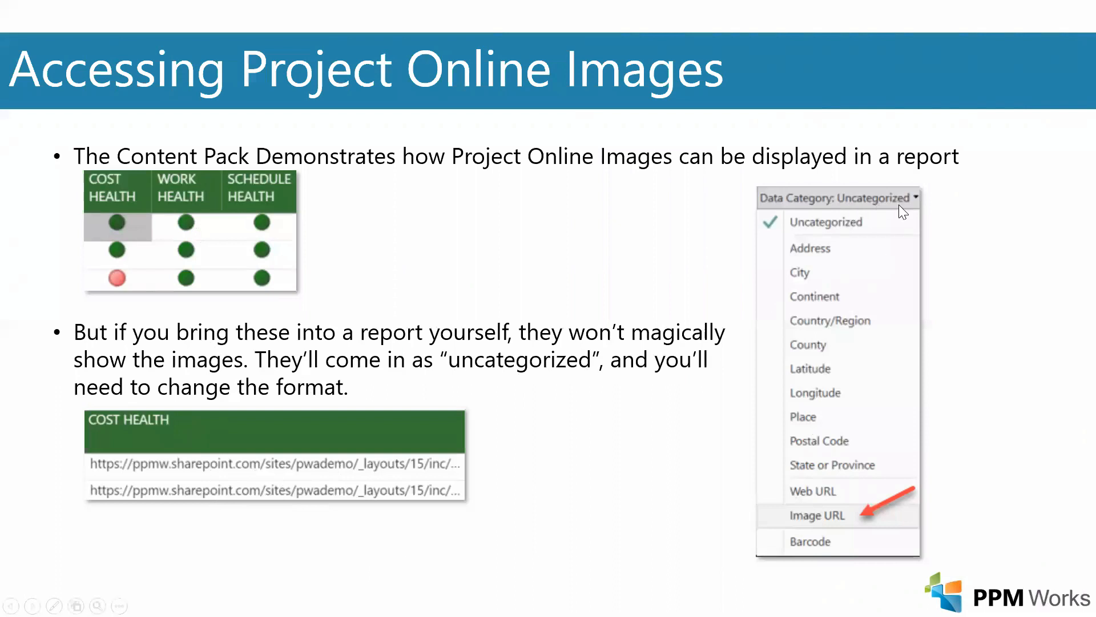
{"action": "left_click", "coordinate": [575, 402]}
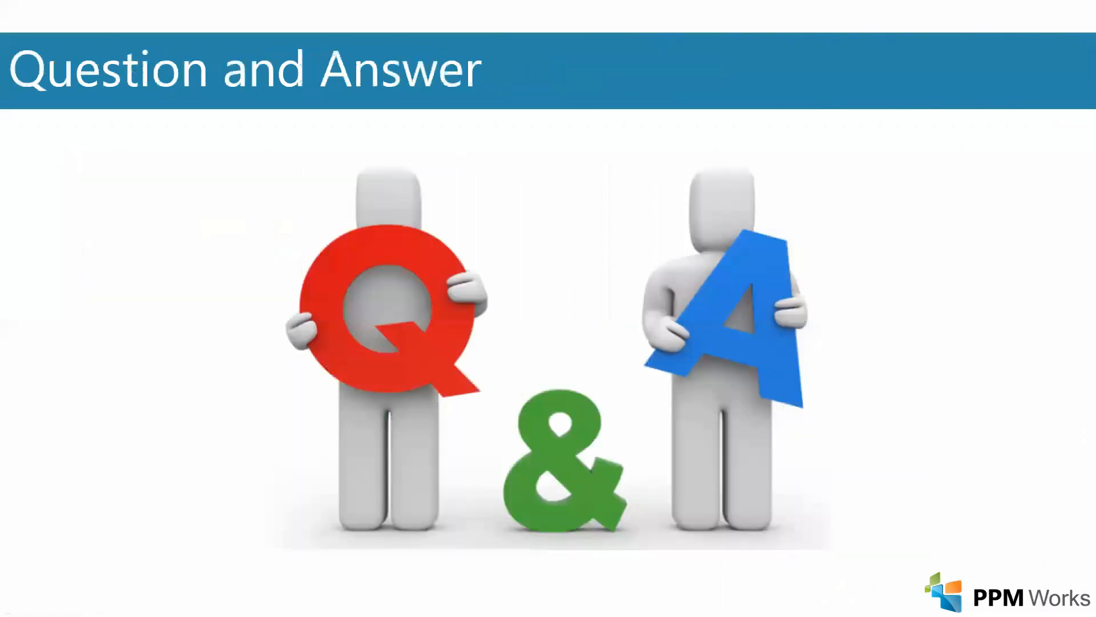